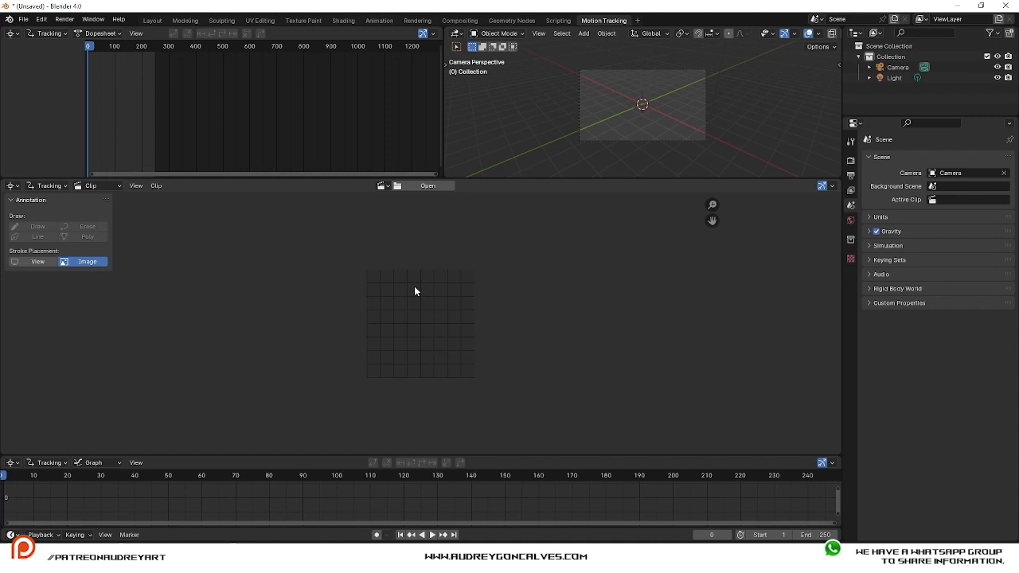
- Open the PNG image sequence starting with Comp 1_00001.png from the TUT 90\Comp 1 folder as the tracking clip
scroll(394, 274, up, 4)
scroll(387, 239, down, 2)
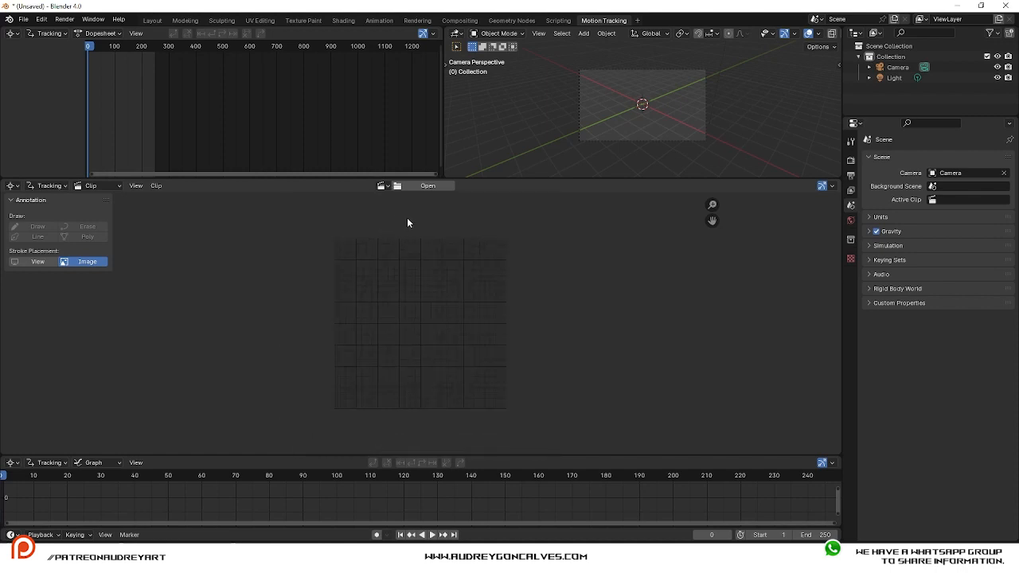
scroll(388, 260, up, 3)
scroll(387, 261, down, 1)
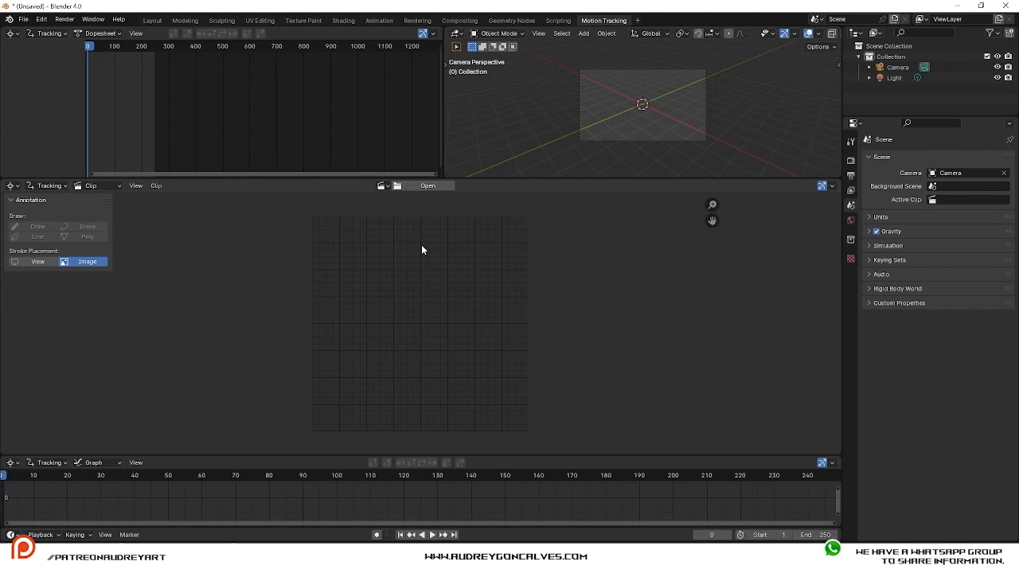
click(409, 188)
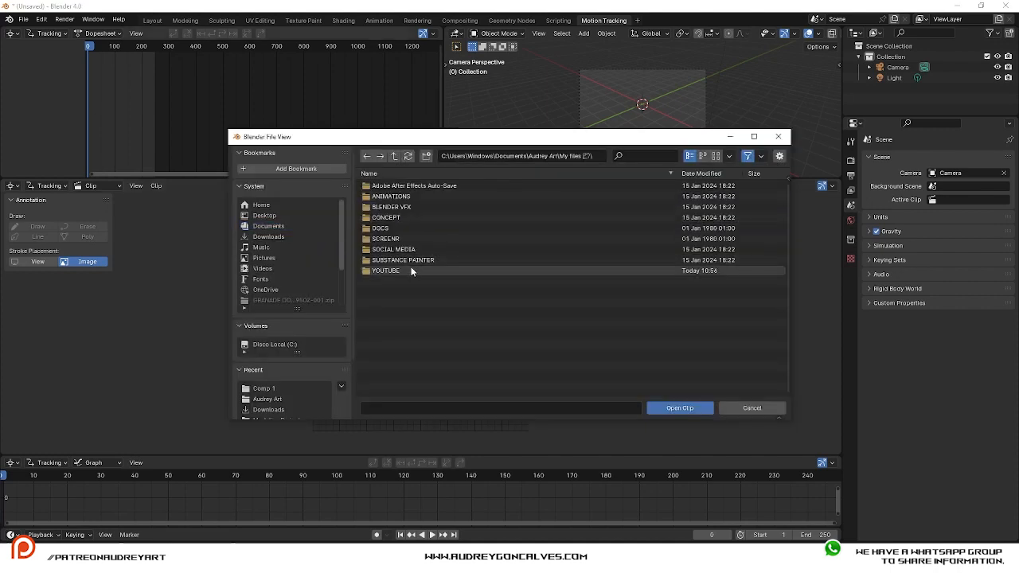
double_click(409, 207)
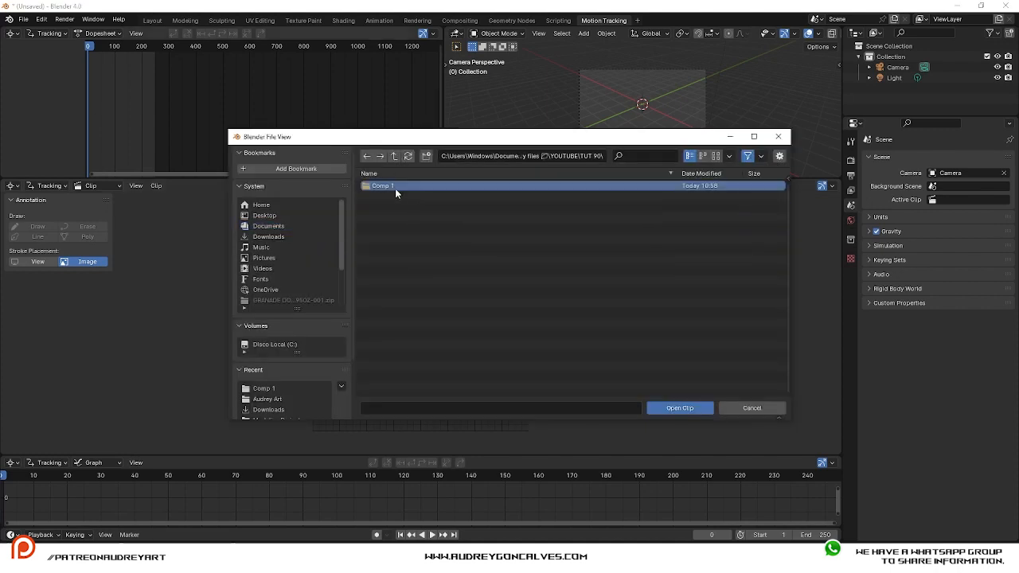
double_click(395, 188)
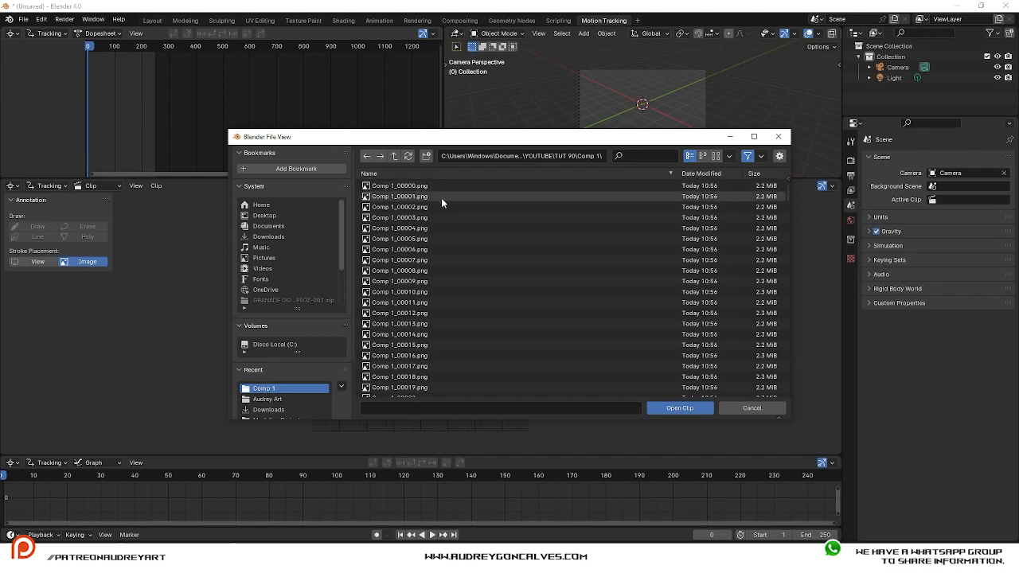
click(440, 196)
shift+click(642, 386)
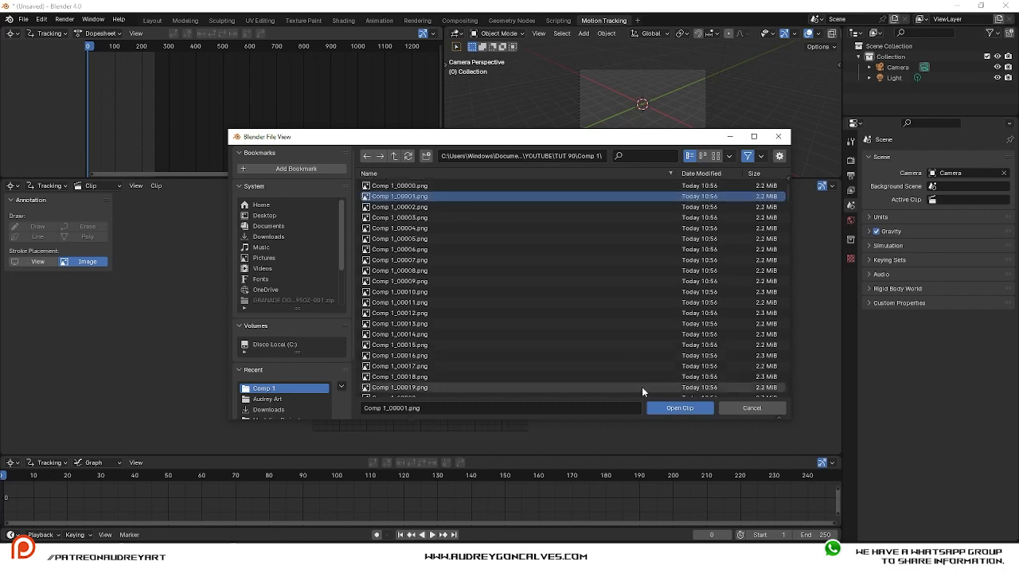
click(678, 407)
- Play through the loaded clip to review the camera motion around the parked cars
scroll(422, 305, down, 3)
key(space)
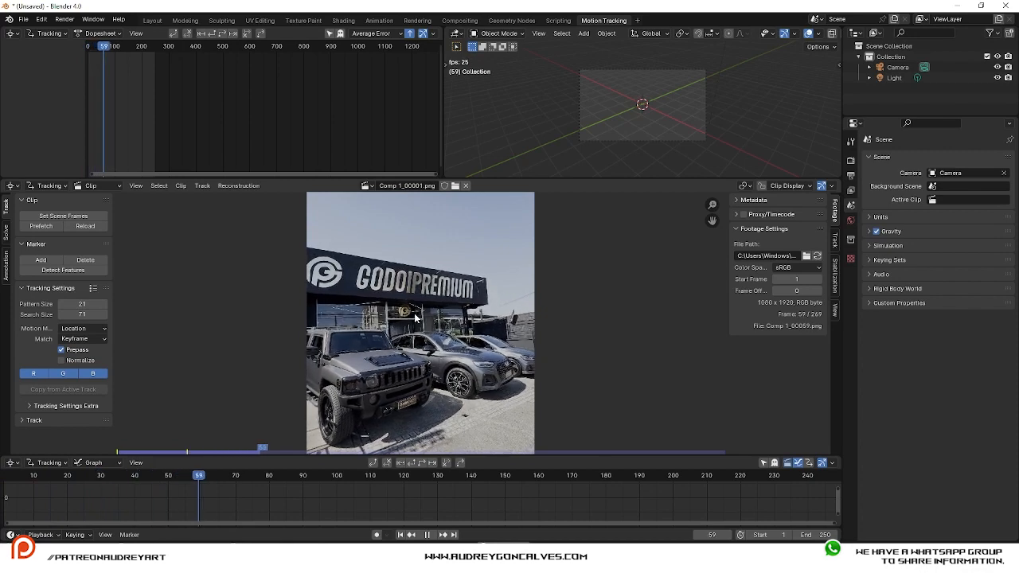
scroll(417, 317, down, 4)
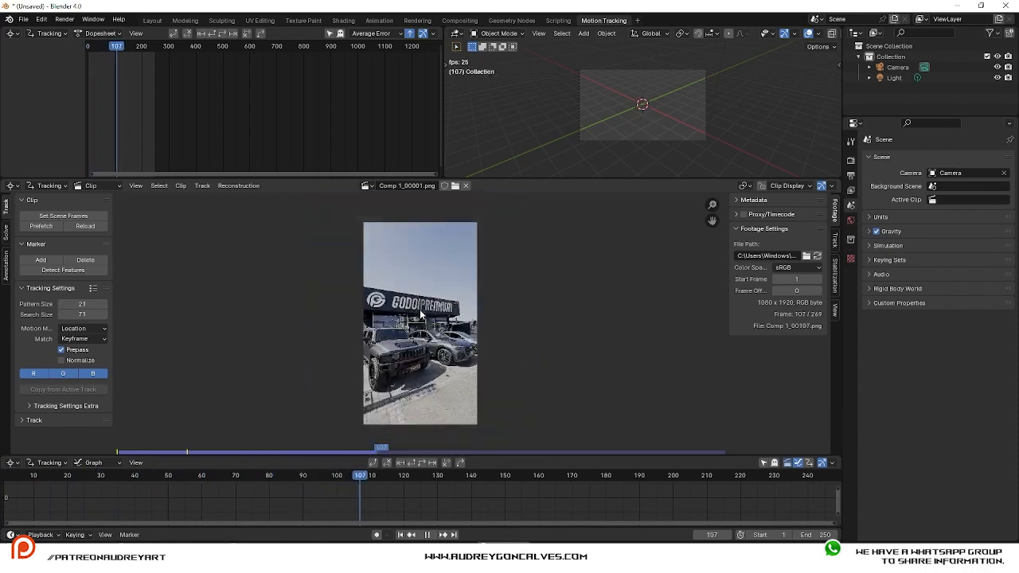
scroll(420, 315, up, 1)
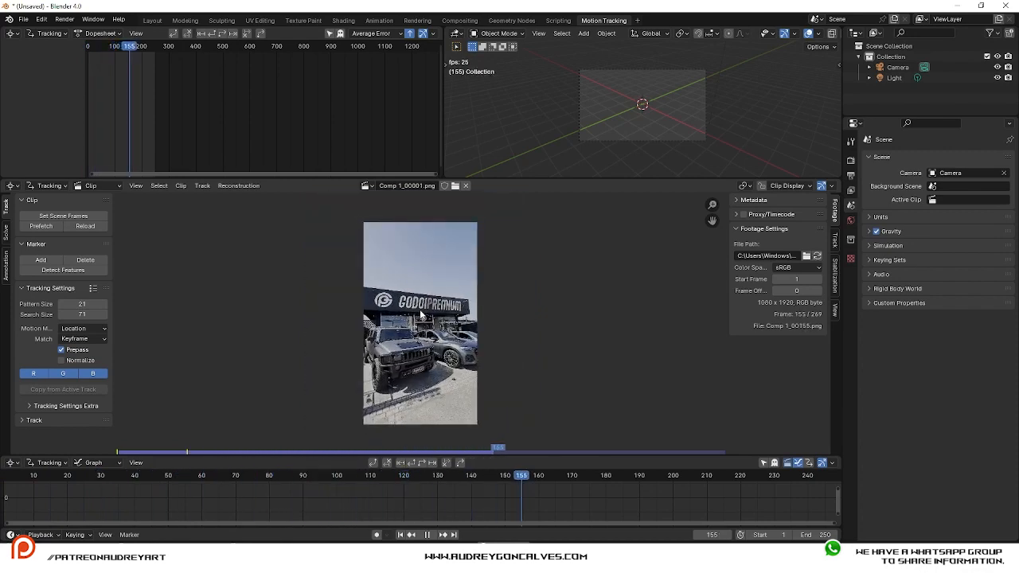
key(space)
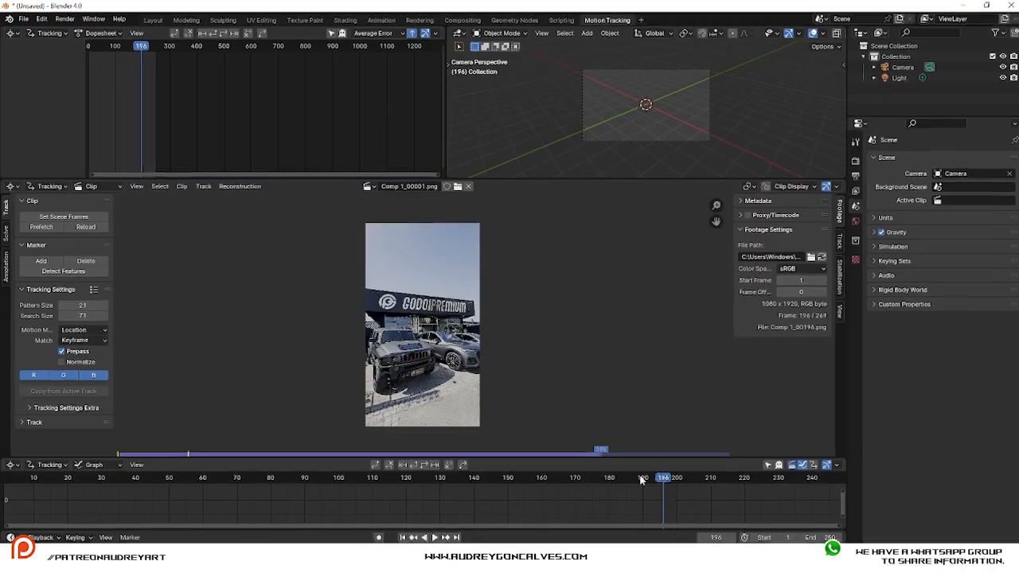
- Return to frame 1, match the scene's frame range to the clip, and prefetch the footage
drag(641, 475, 3, 474)
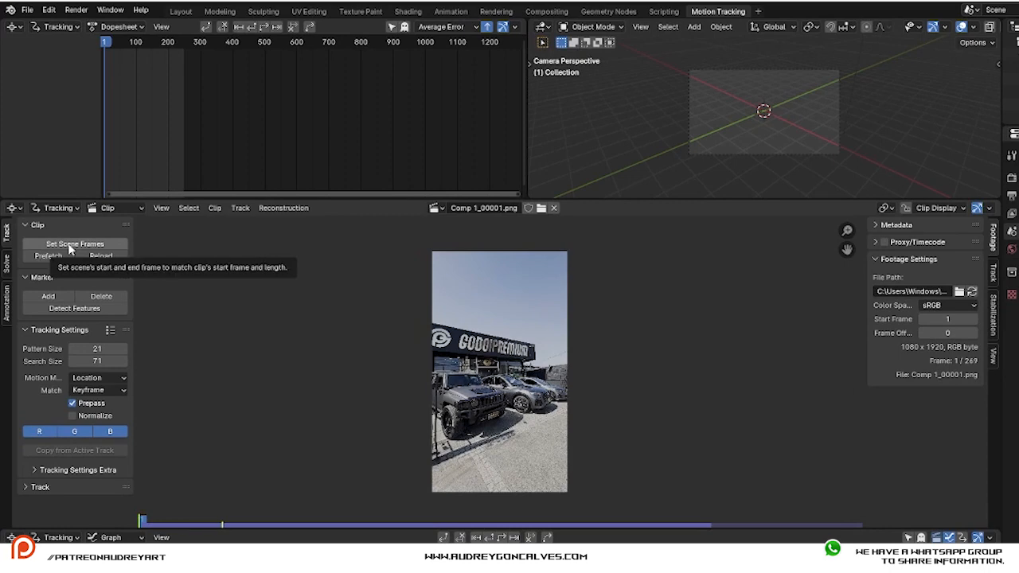
click(70, 246)
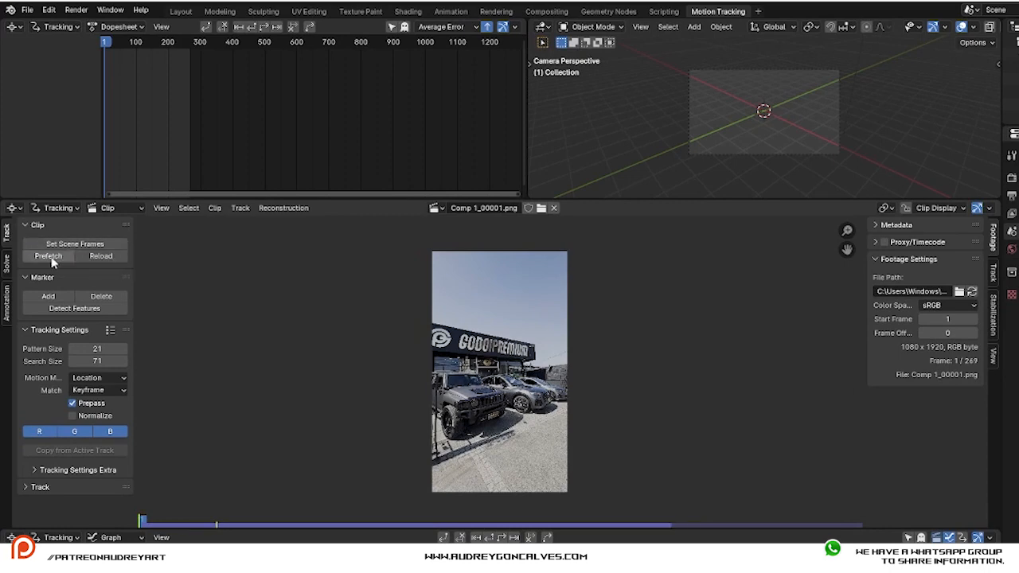
click(50, 259)
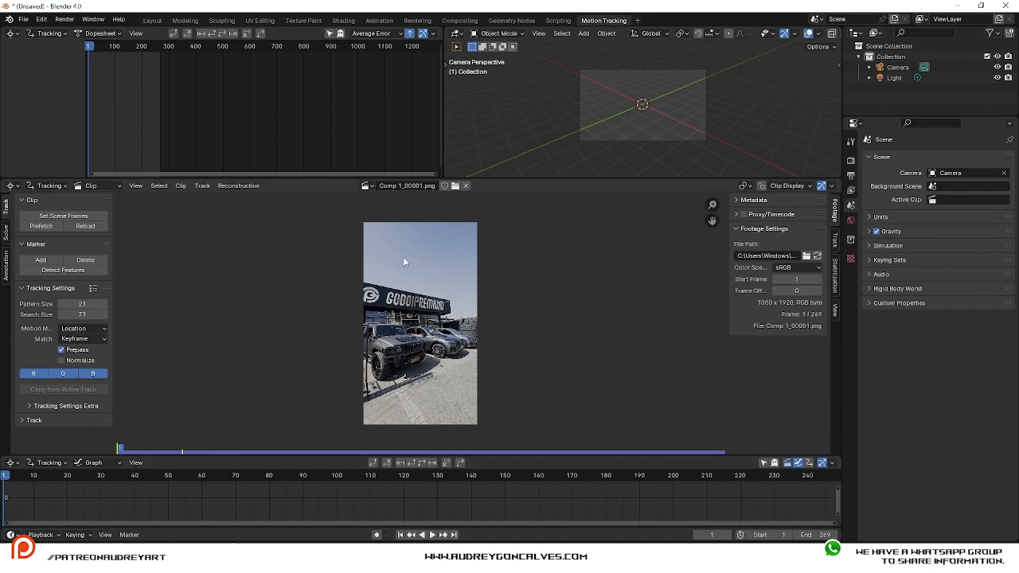
- Detect features on frame 1 to place tracking markers automatically across the clip
click(44, 271)
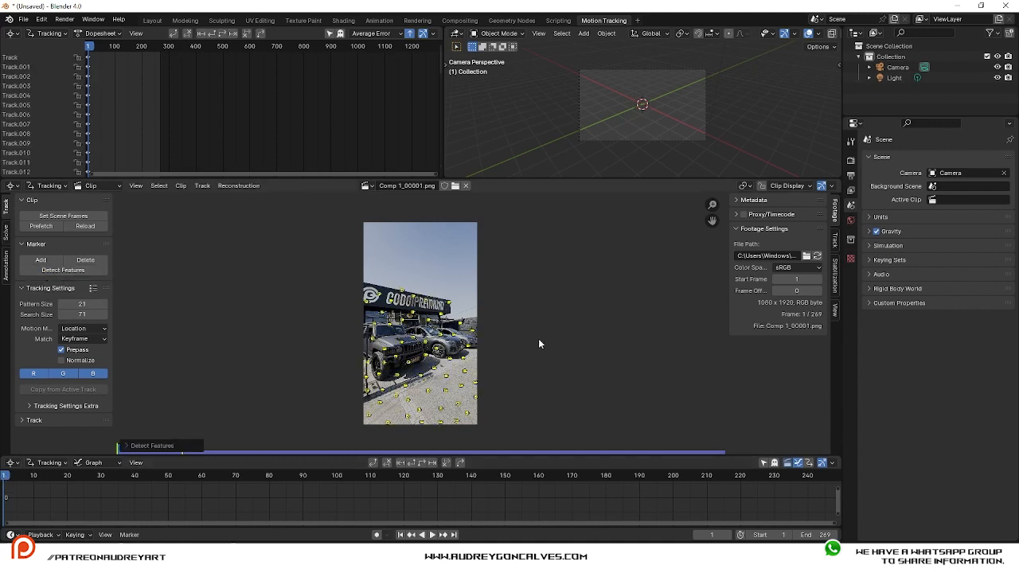
scroll(317, 336, up, 3)
scroll(317, 336, down, 2)
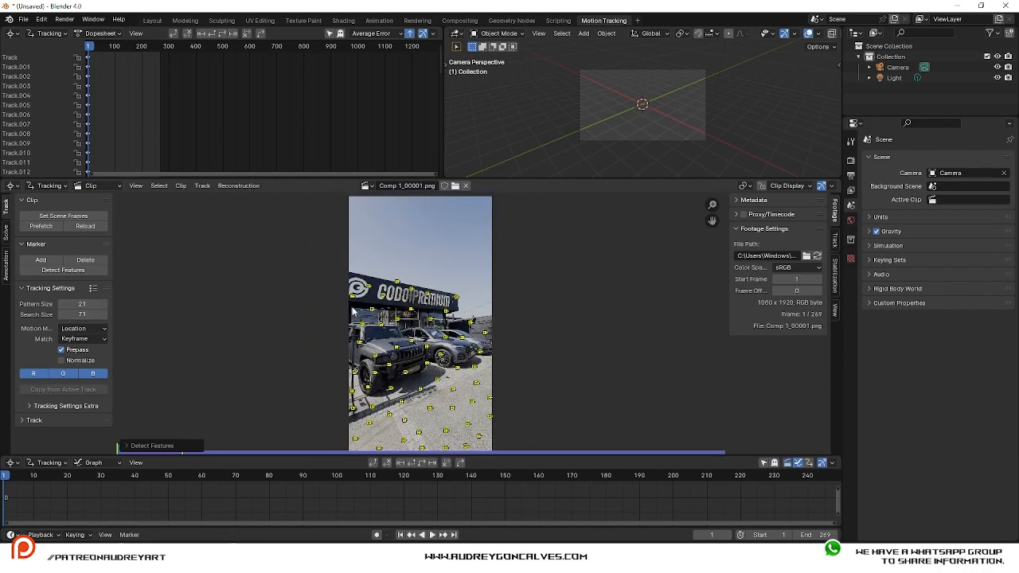
scroll(361, 326, down, 1)
scroll(334, 352, up, 1)
scroll(363, 346, down, 1)
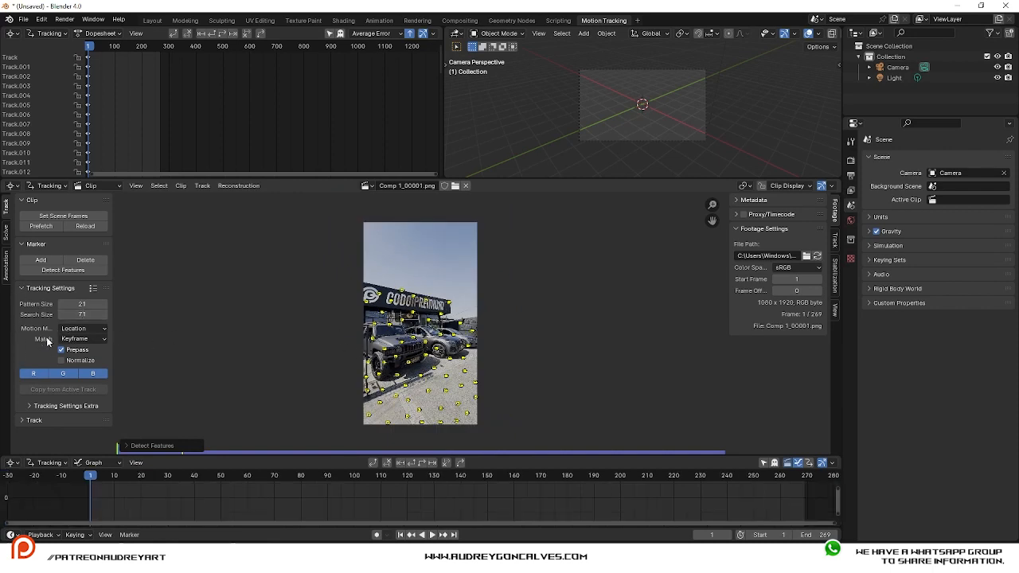
- Set the tracking match to Previous frame and enable Normalize
click(77, 339)
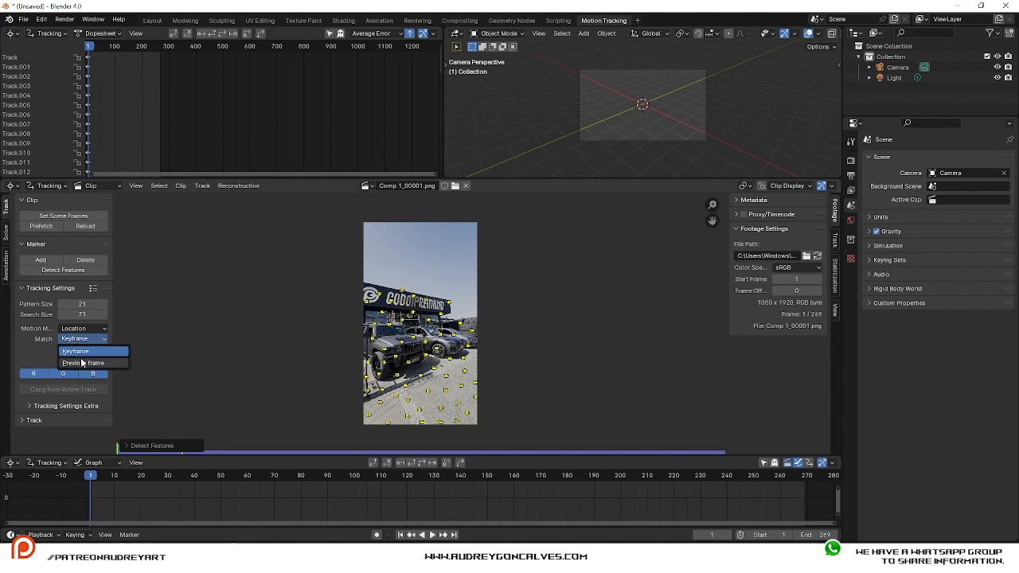
click(83, 364)
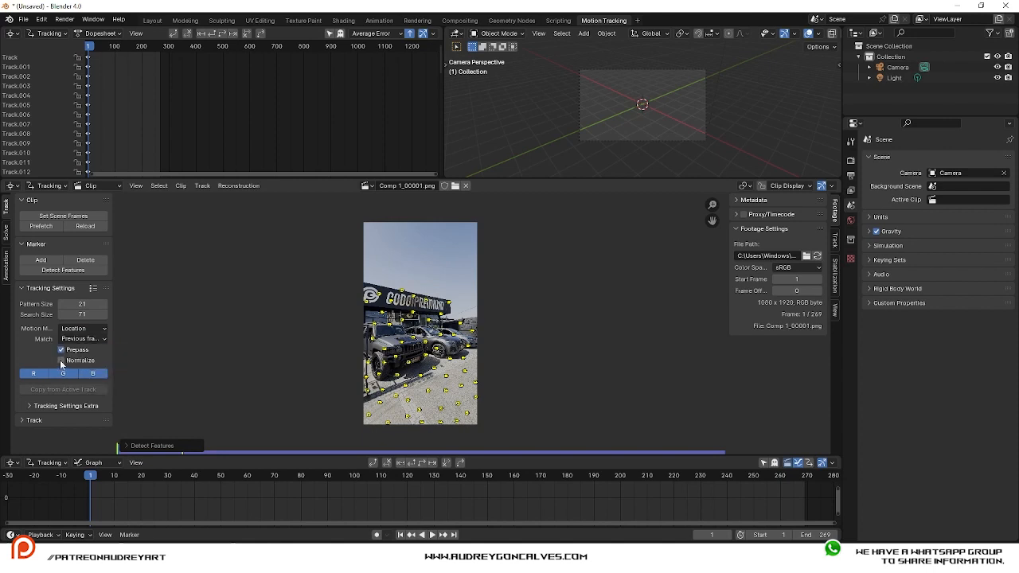
click(62, 360)
- Expand the track options and track all detected markers forward through the whole clip
click(24, 420)
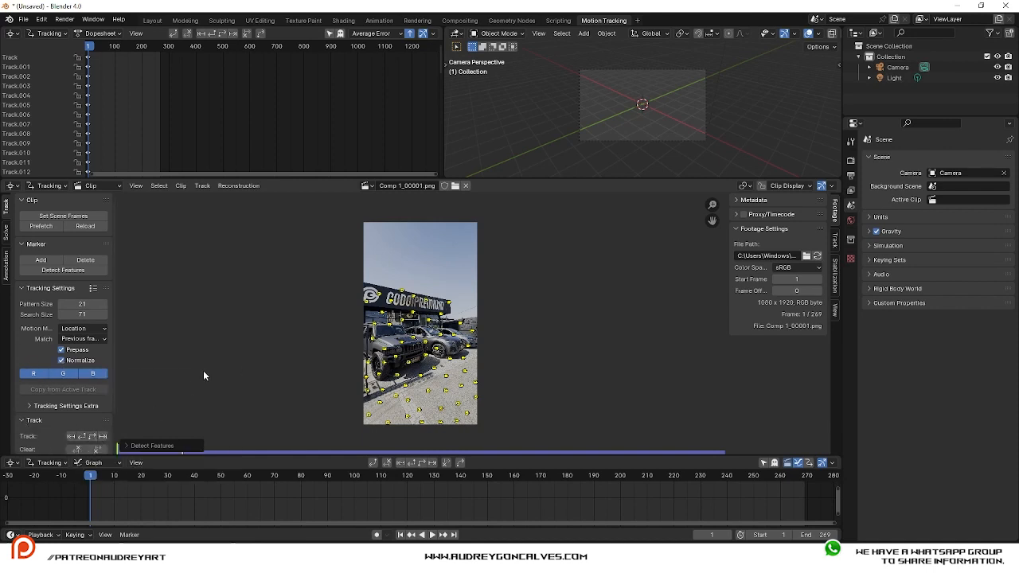
key(ctrl+t)
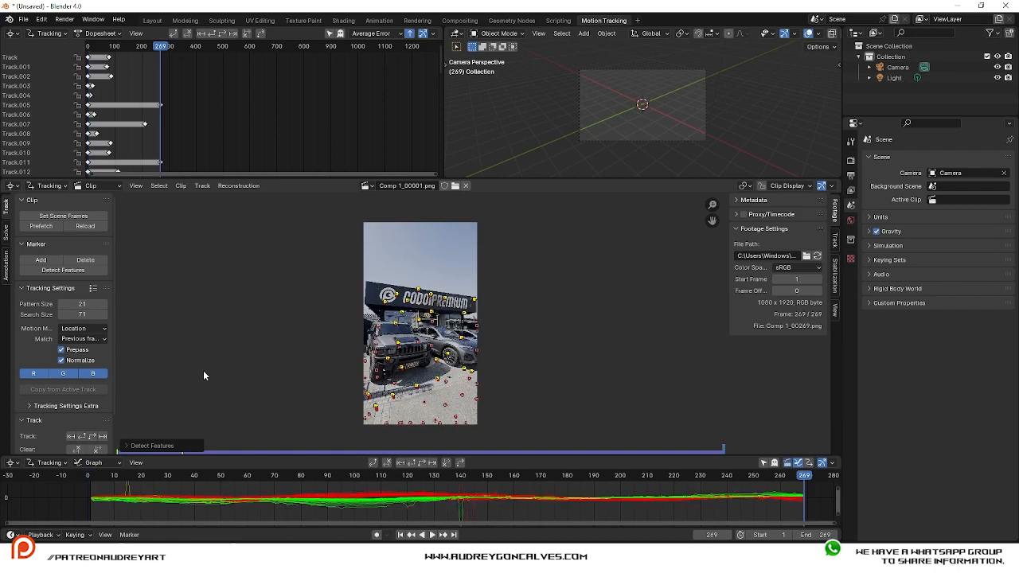
scroll(412, 348, down, 1)
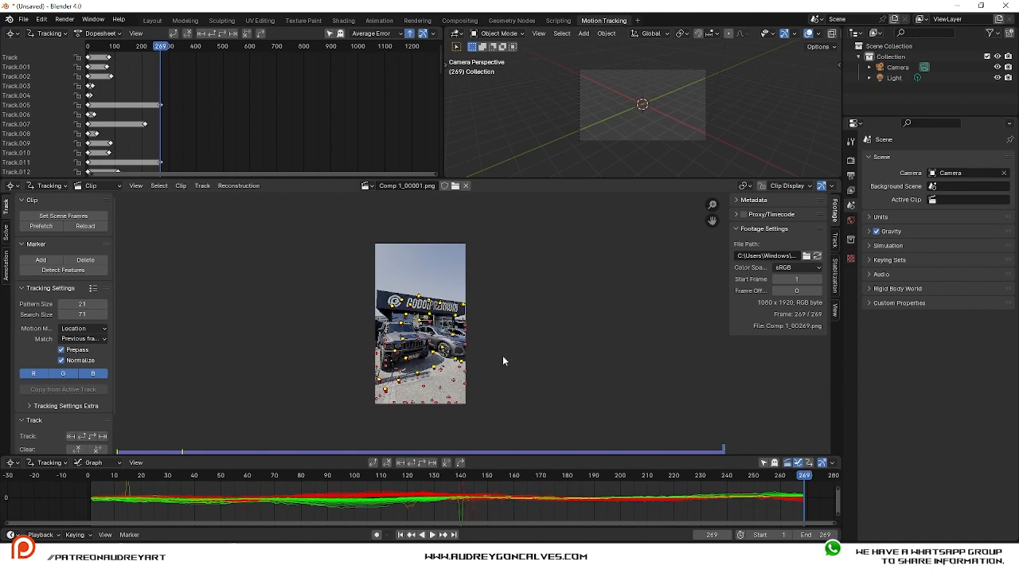
- Play the tracked footage from frame 1 to check how well the markers follow the scene
key(shift+Left)
scroll(468, 386, up, 1)
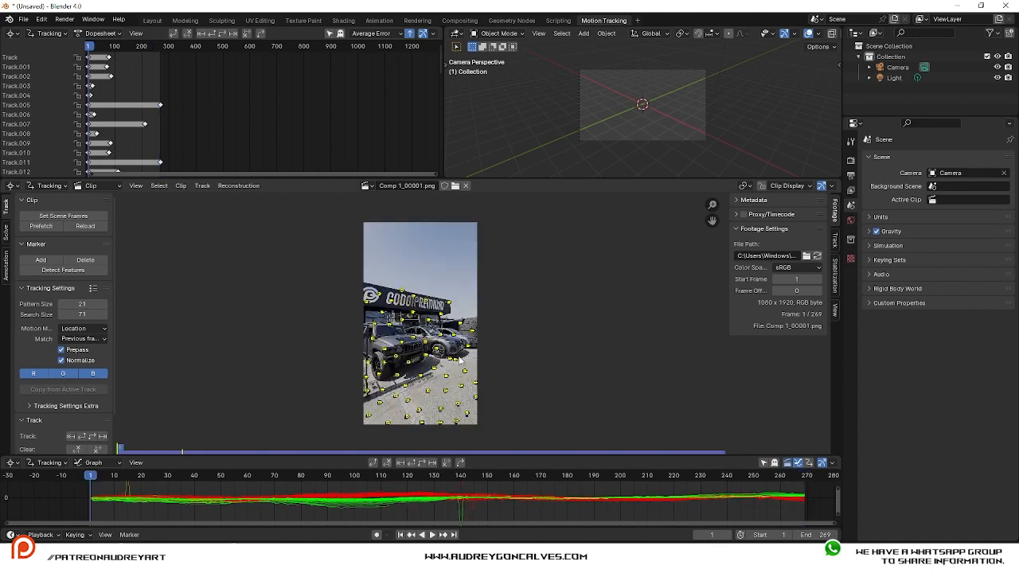
scroll(459, 360, up, 1)
scroll(435, 398, down, 1)
key(space)
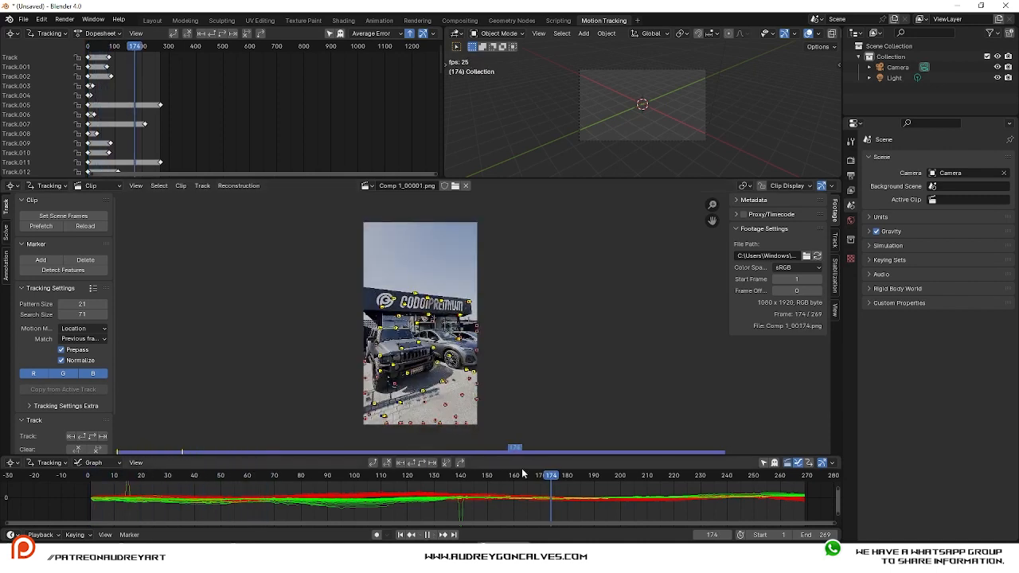
key(space)
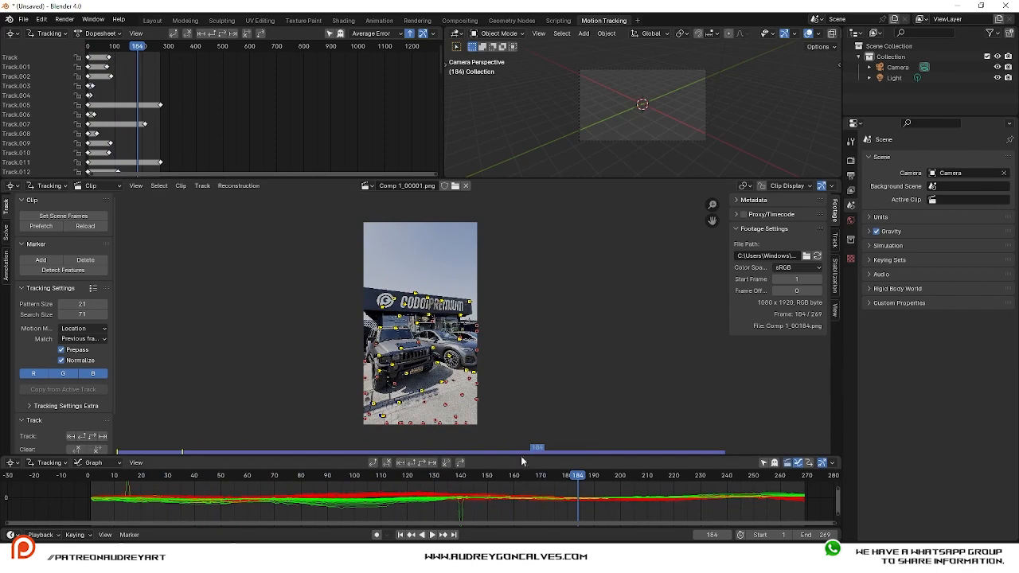
- Enlarge the graph area, scrub back to frame 55, and delete the track curve that spikes near frame 15
drag(520, 457, 419, 410)
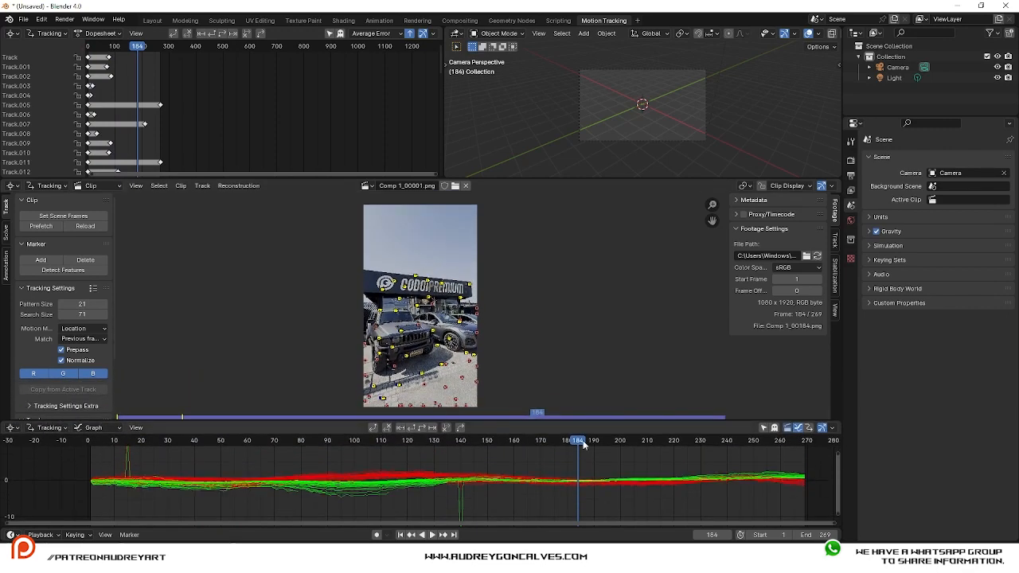
drag(582, 446, 234, 447)
click(124, 464)
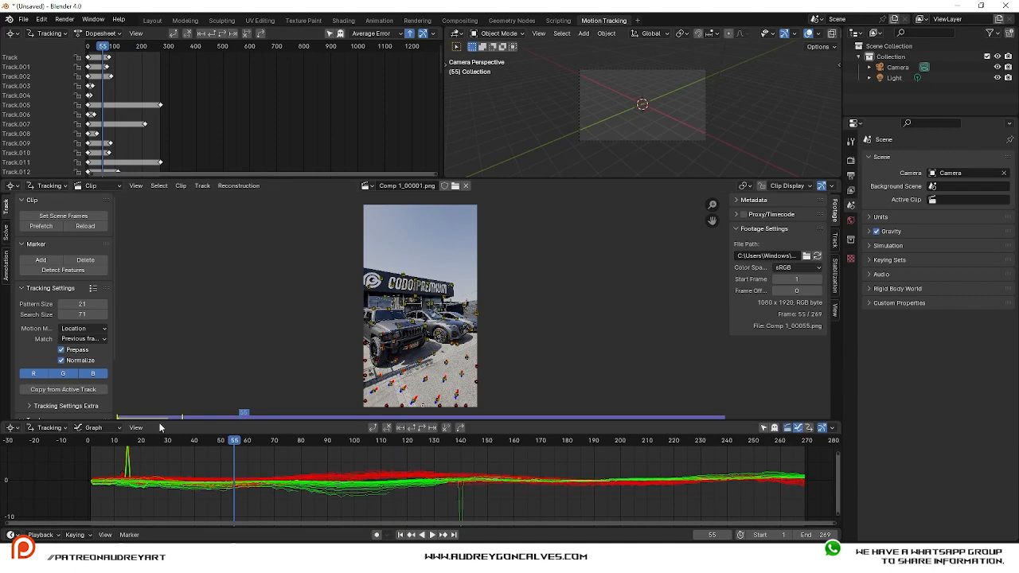
drag(160, 412, 158, 362)
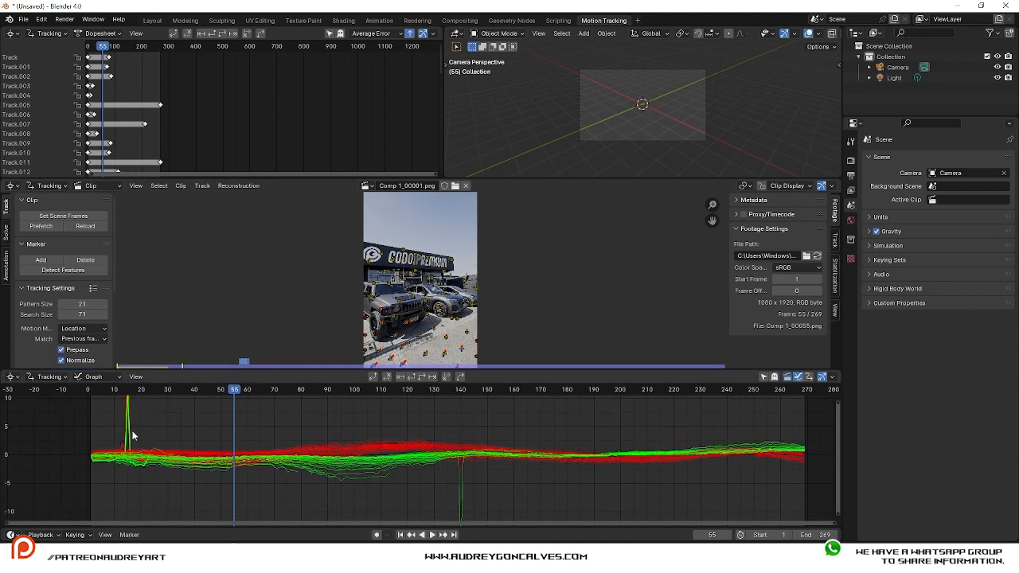
key(x)
click(125, 437)
- Delete the outlying track curves that dip below the main bundle between about frames 85 and 110
click(370, 474)
key(x)
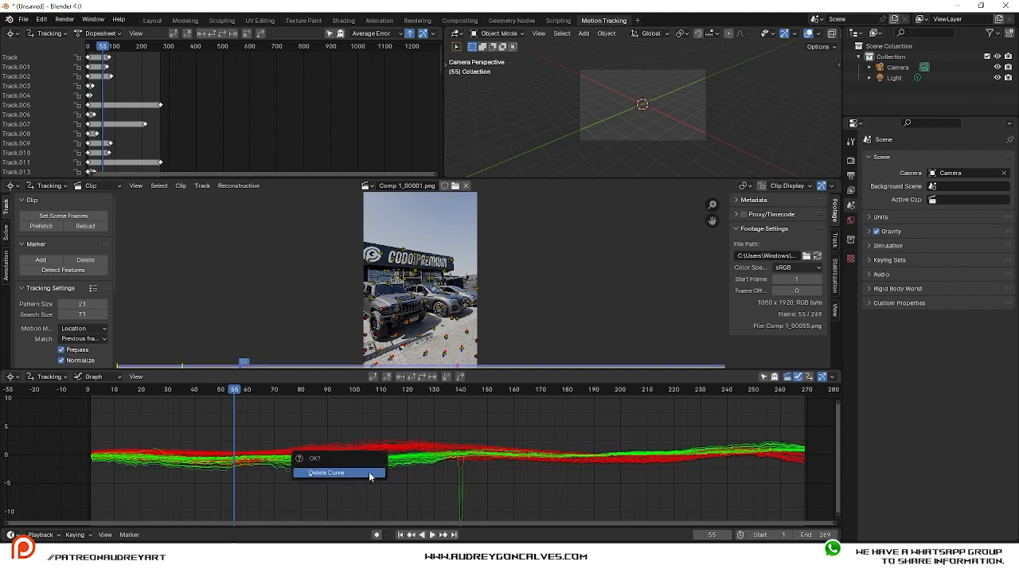
click(368, 472)
click(373, 473)
key(x)
click(371, 475)
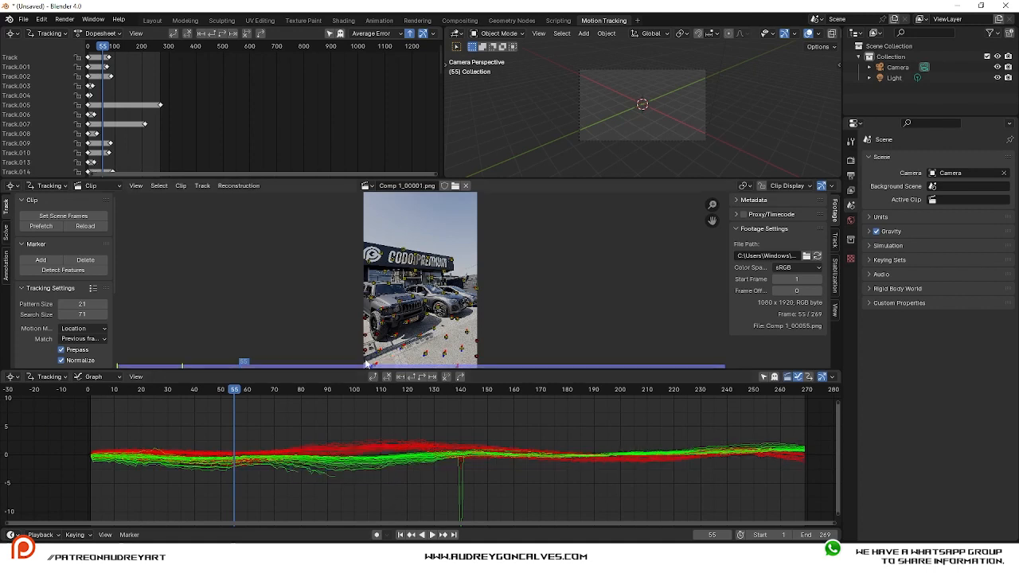
key(x)
click(321, 470)
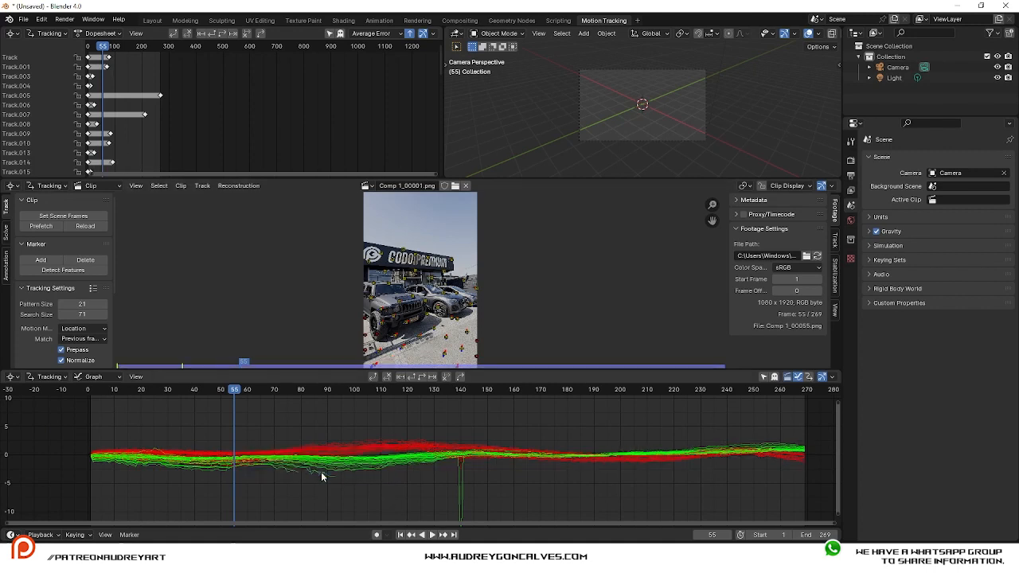
- Delete the remaining stray track curves around frames 70 to 90, along with the spike near frame 140
click(321, 473)
key(x)
click(313, 474)
click(293, 473)
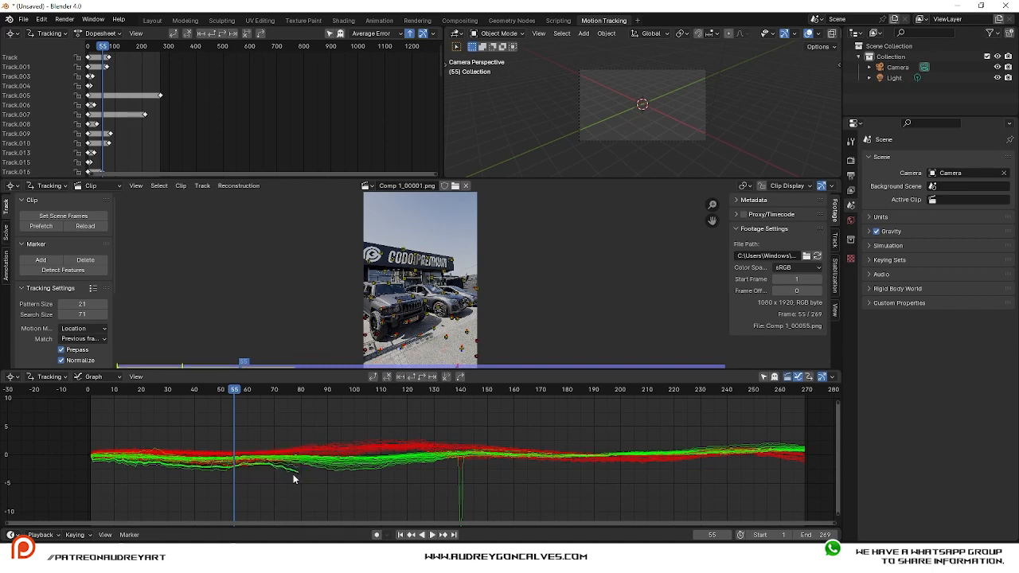
key(x)
click(291, 474)
click(283, 470)
key(x)
- Play and scrub the clip to review the markers that are left
key(space)
key(space)
drag(253, 390, 176, 398)
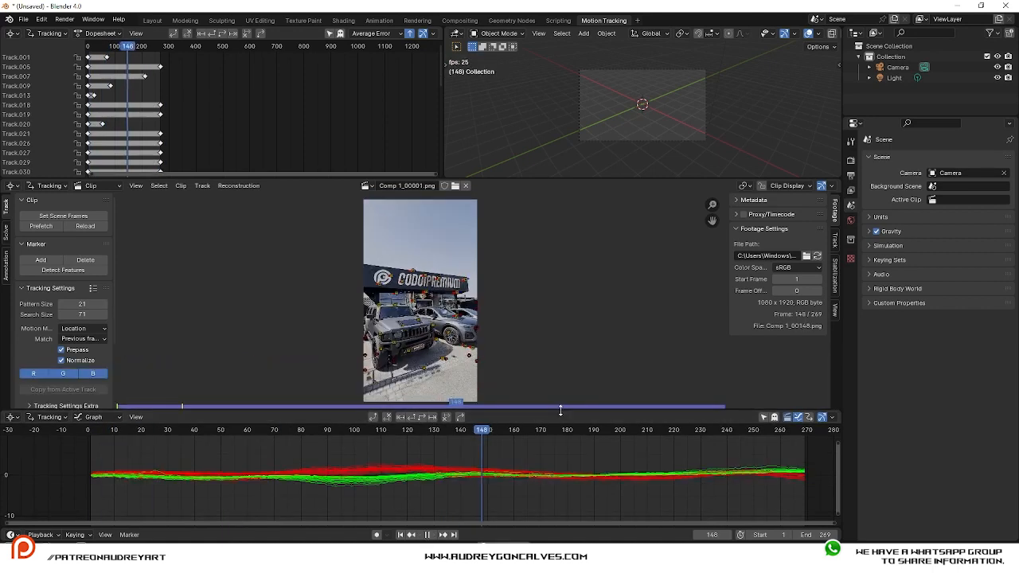
key(space)
- Scrub to frame 98 and delete the stray markers along both side edges of the footage and on the pavement
drag(493, 435, 347, 452)
click(366, 375)
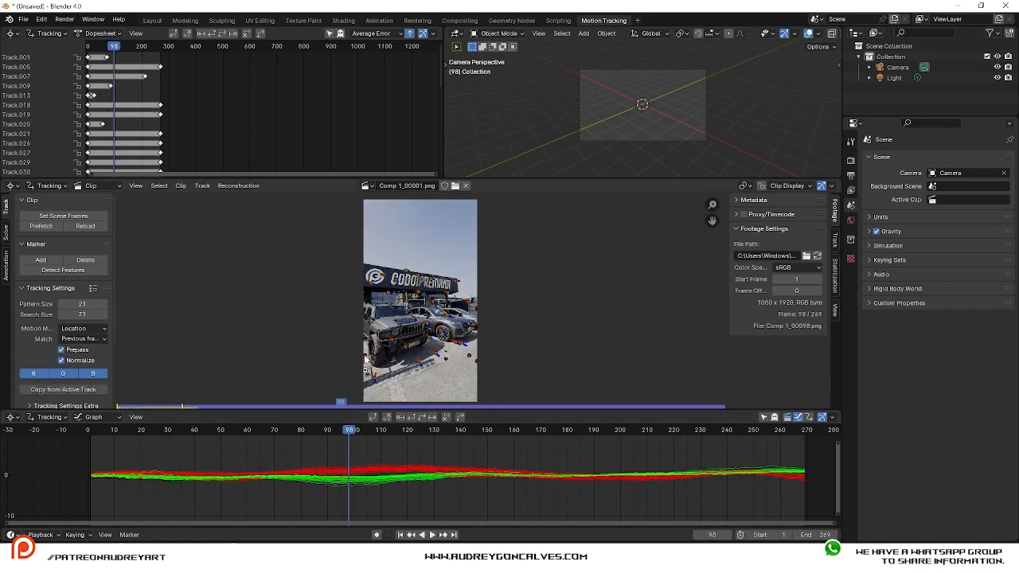
click(366, 343)
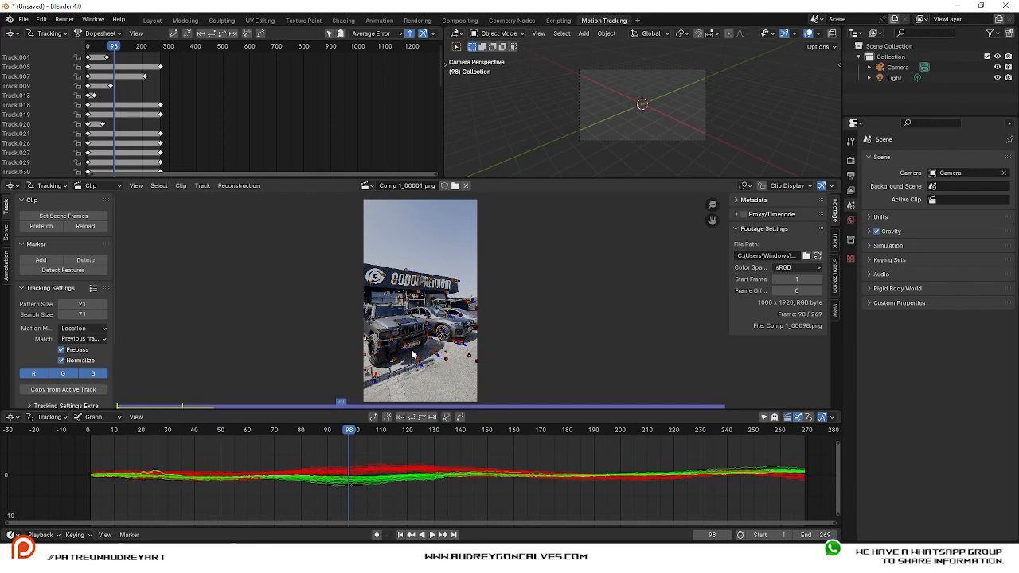
click(447, 359)
click(469, 357)
click(476, 360)
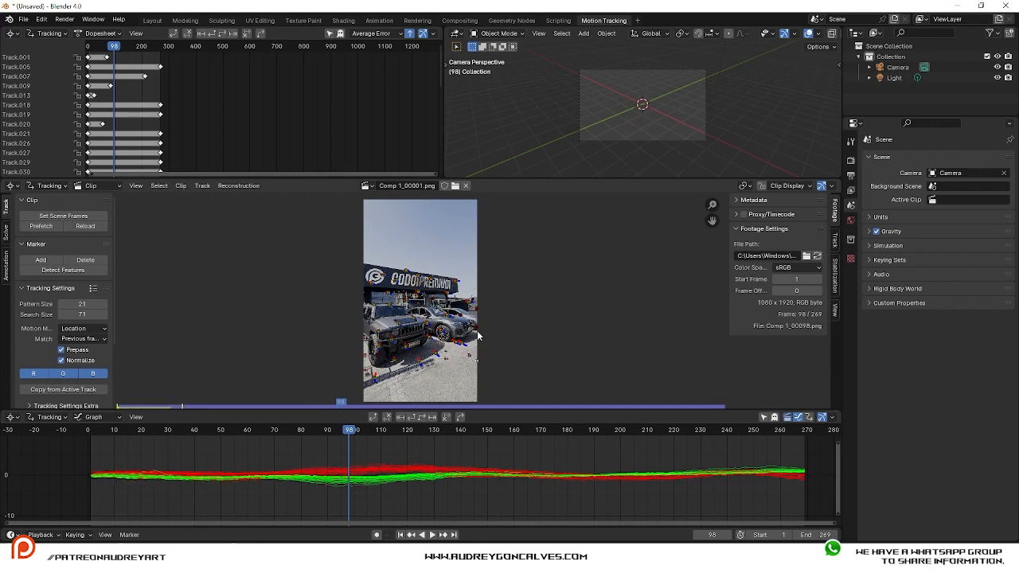
click(478, 333)
click(476, 312)
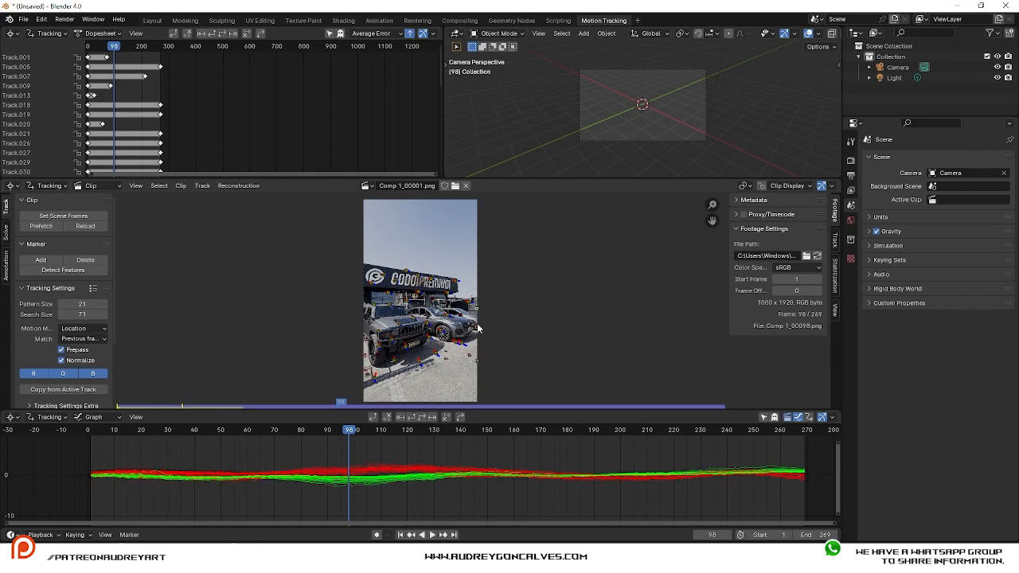
key(x)
click(479, 328)
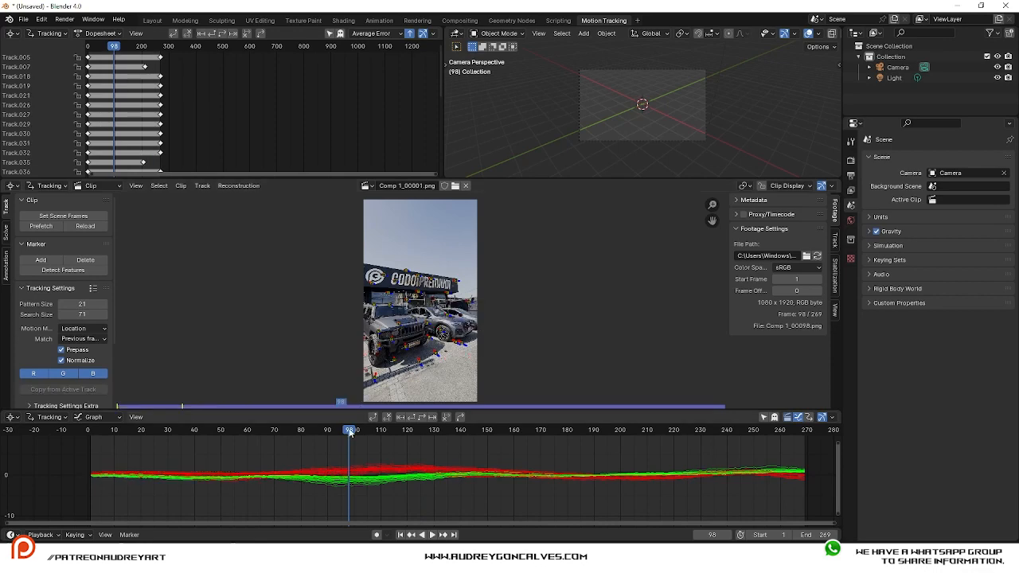
- Play the clip from the start through frame 269 and delete the tracks that end early, including Track.007 and Track.035
drag(349, 430, 79, 445)
key(space)
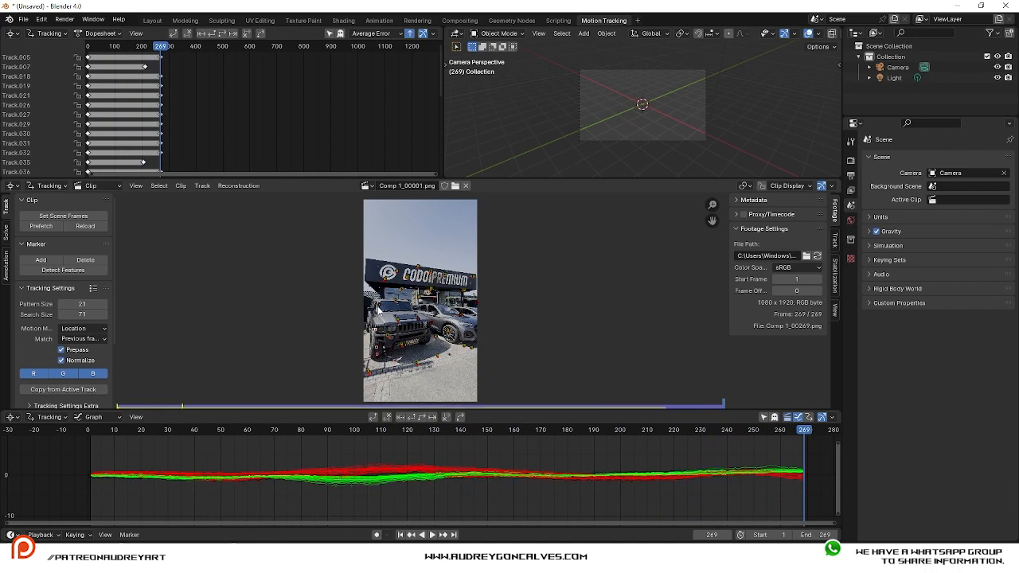
key(x)
click(379, 309)
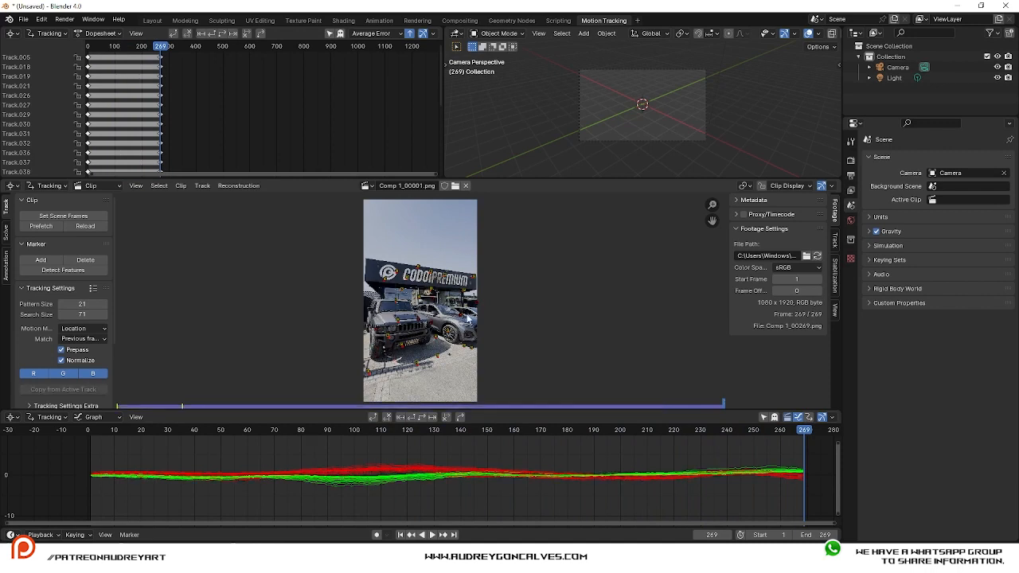
- Delete the three stray markers around the second car at frame 269, and replay the clip from frame 12 to check the rest
click(476, 303)
shift+click(432, 300)
shift+click(431, 323)
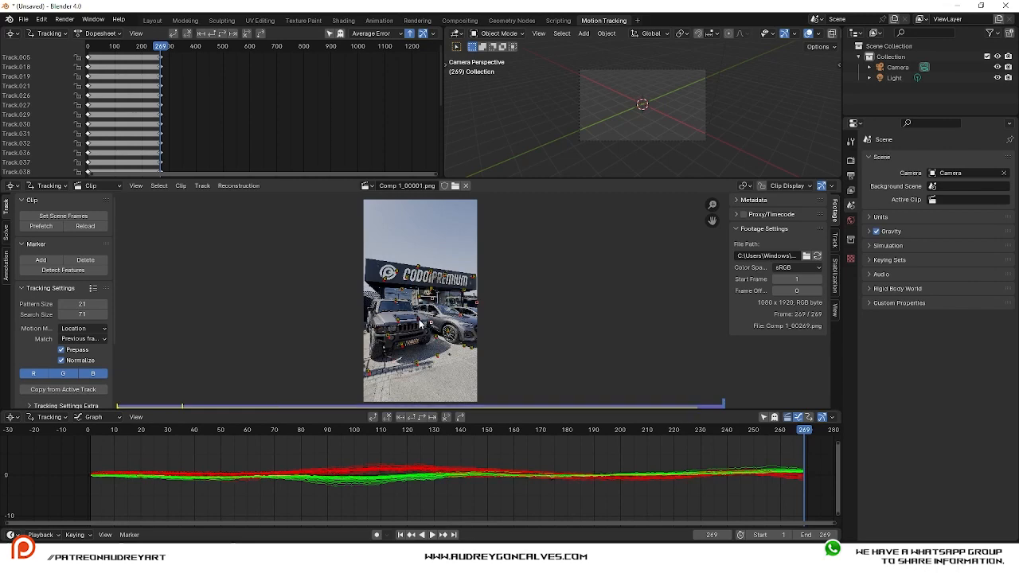
key(x)
click(420, 322)
click(118, 430)
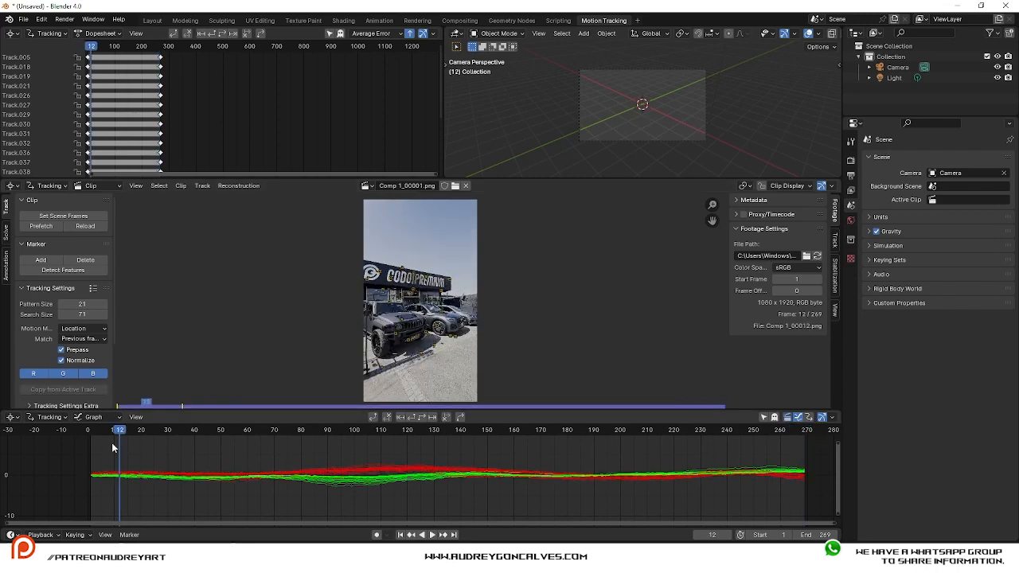
key(space)
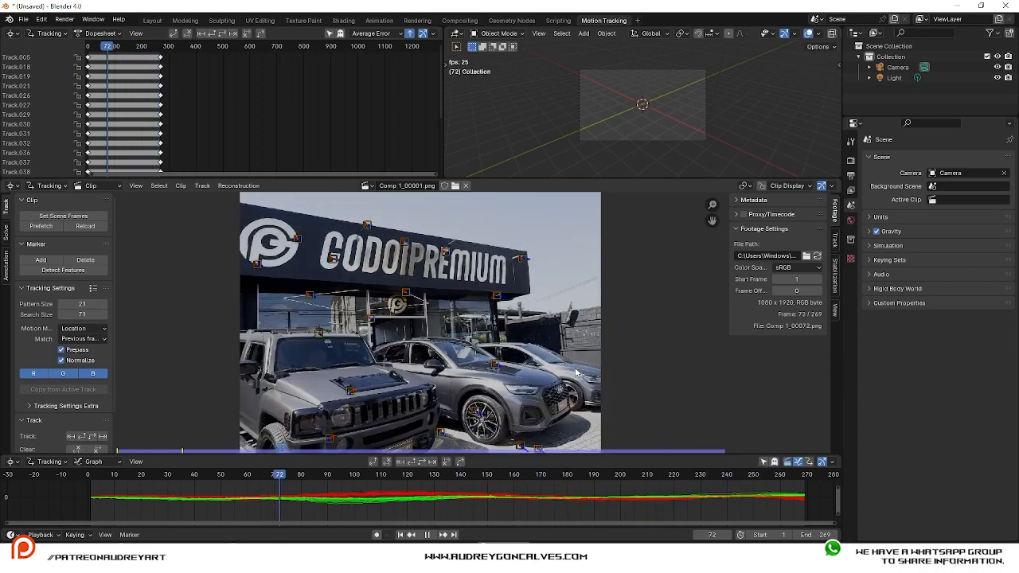
key(space)
scroll(571, 366, down, 3)
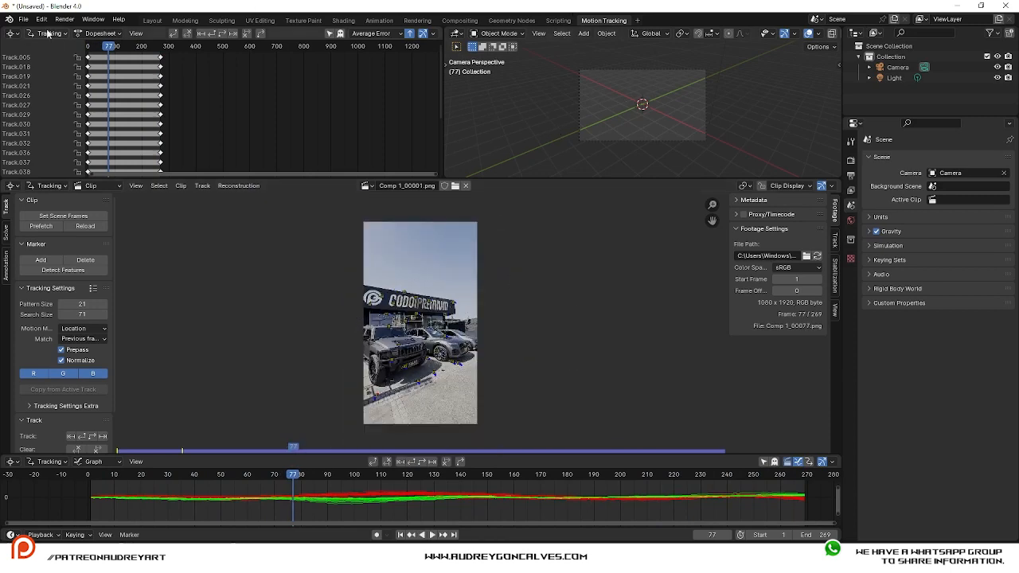
- In the Layout workspace, look through the camera and give it a movie clip background using Comp 1_00001.png
click(152, 20)
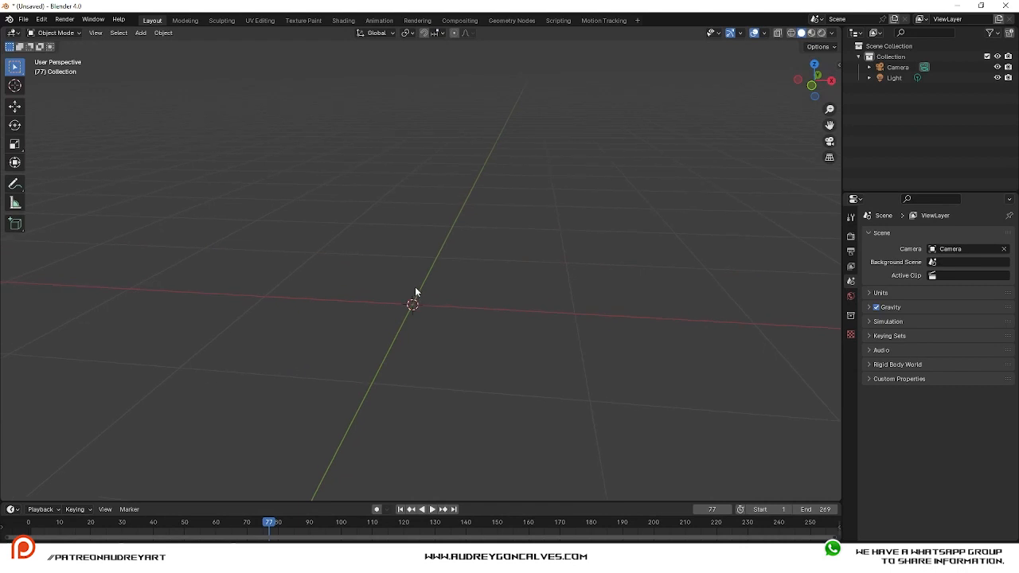
key(KP_0)
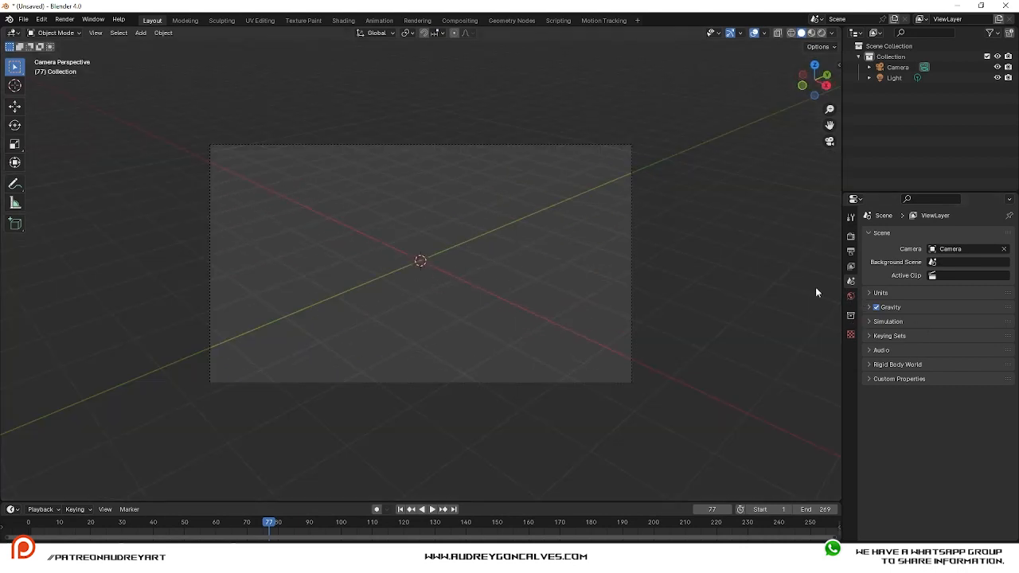
click(898, 67)
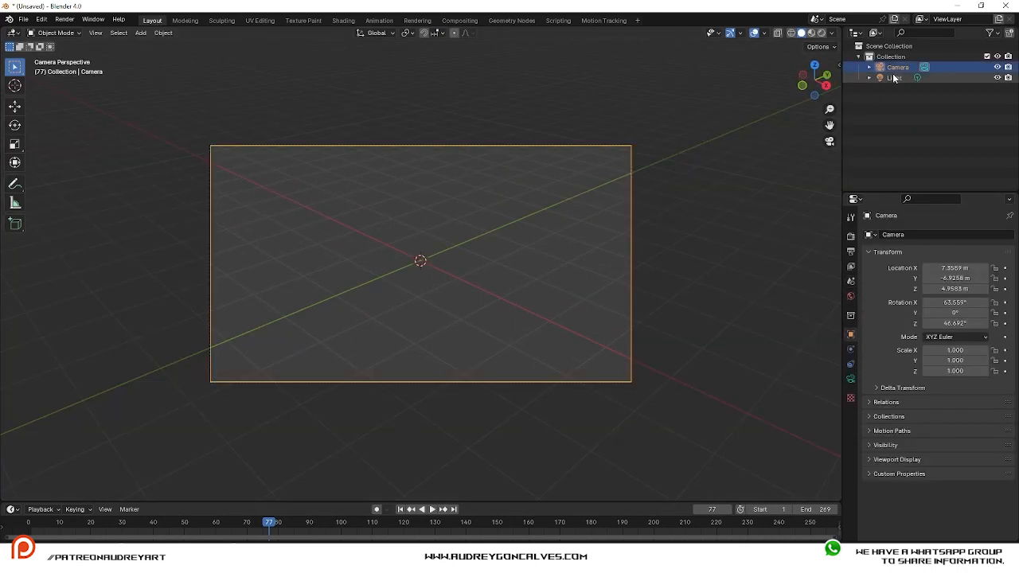
click(850, 378)
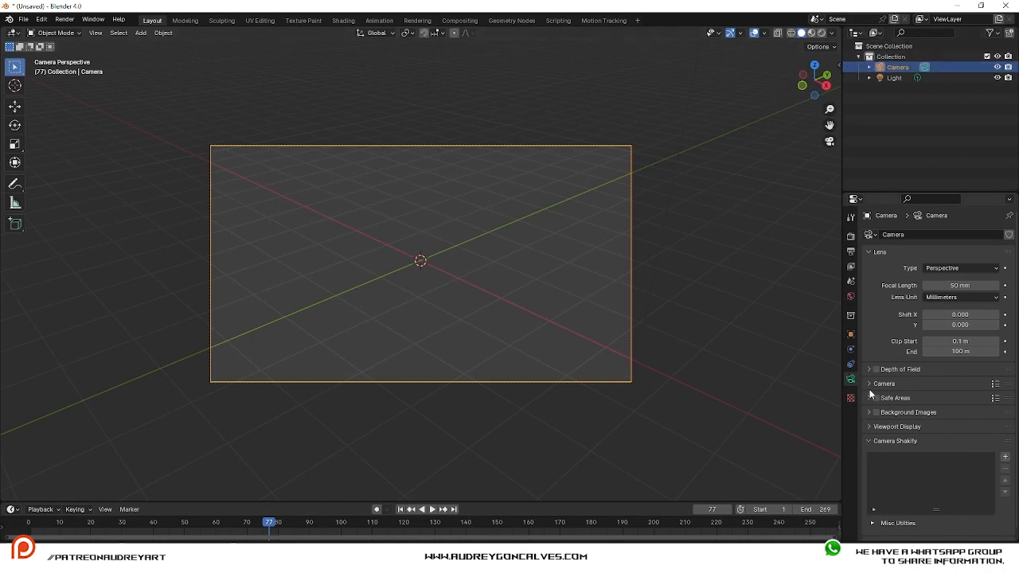
click(869, 412)
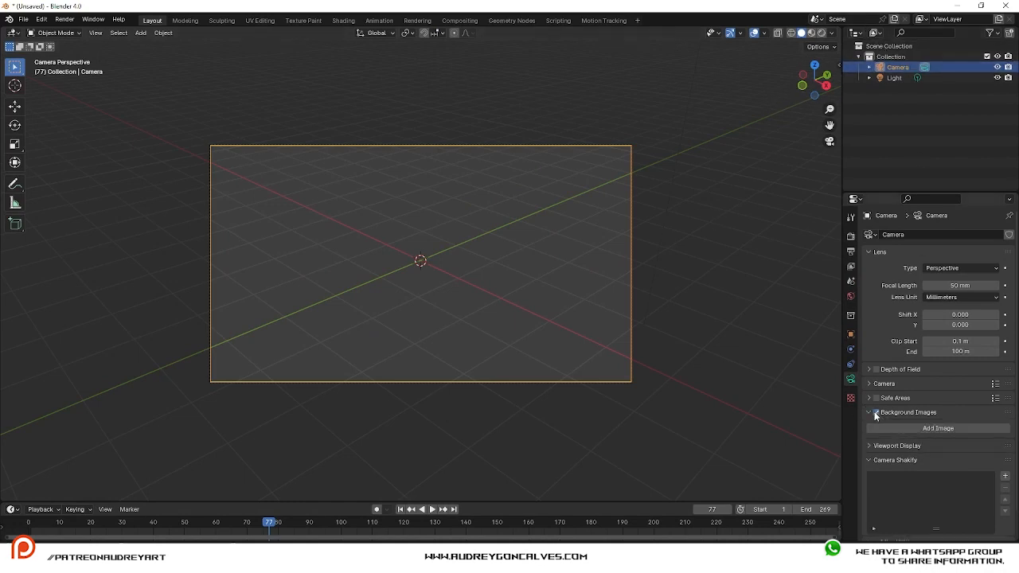
click(888, 429)
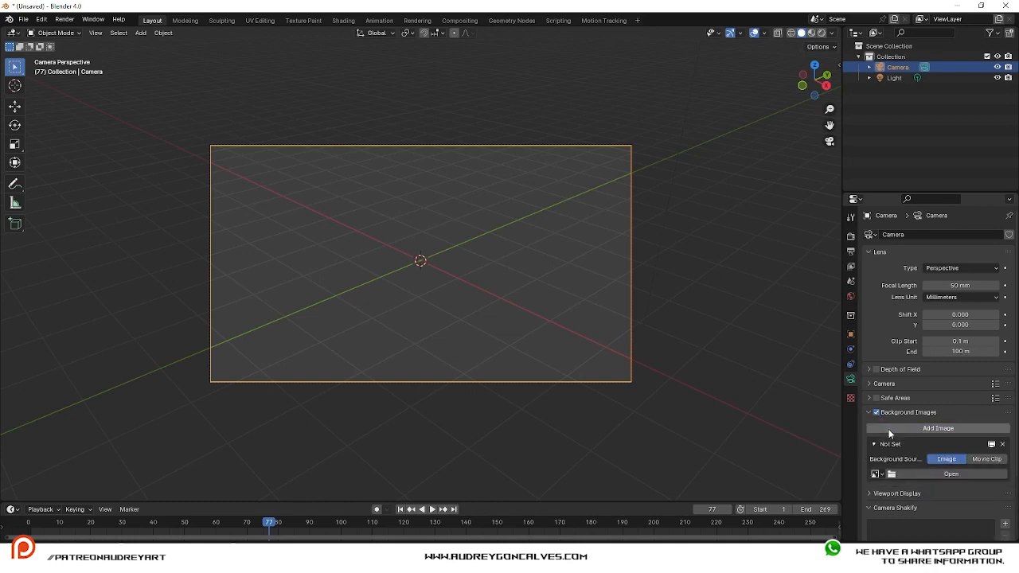
click(984, 460)
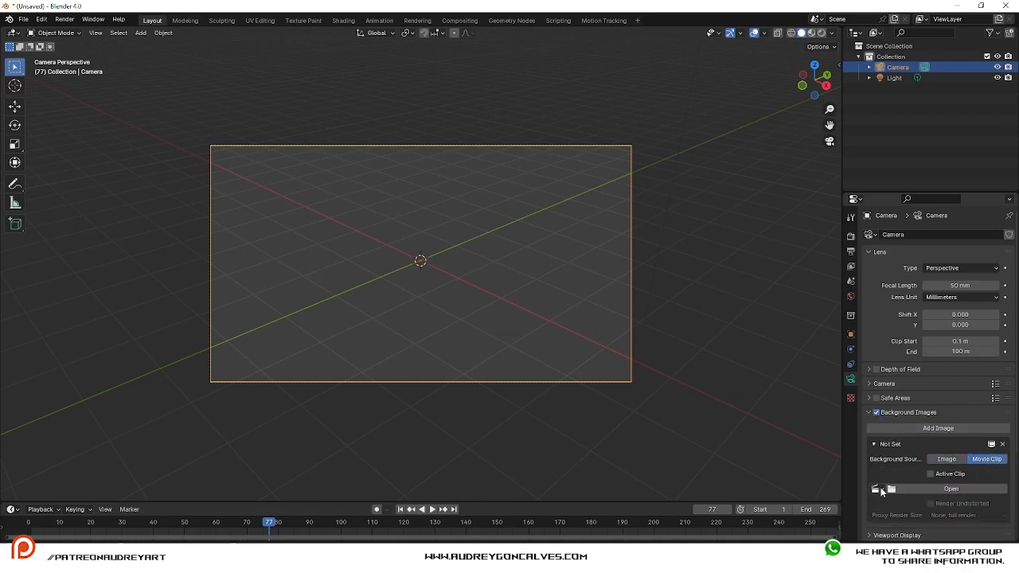
click(877, 489)
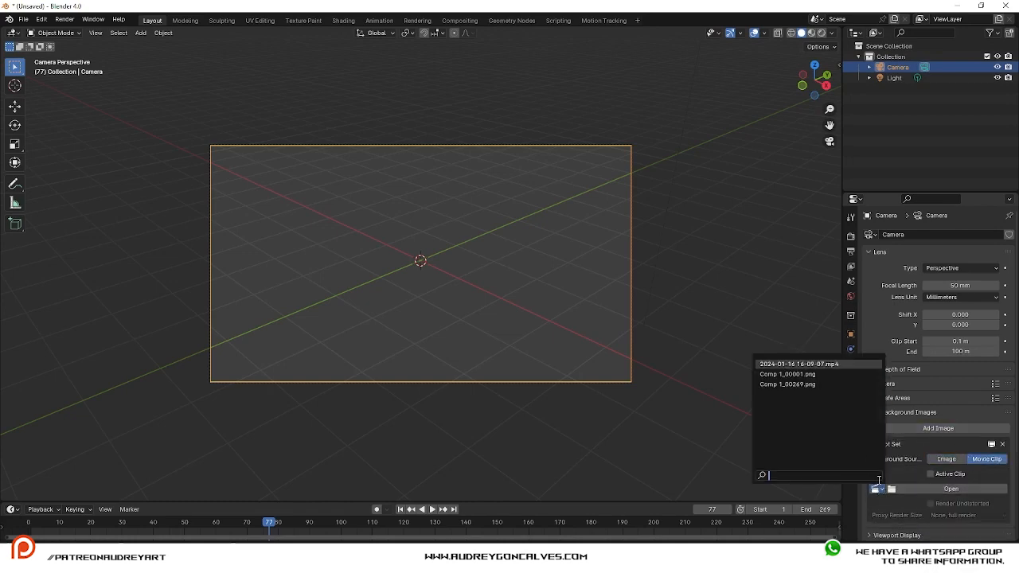
click(815, 373)
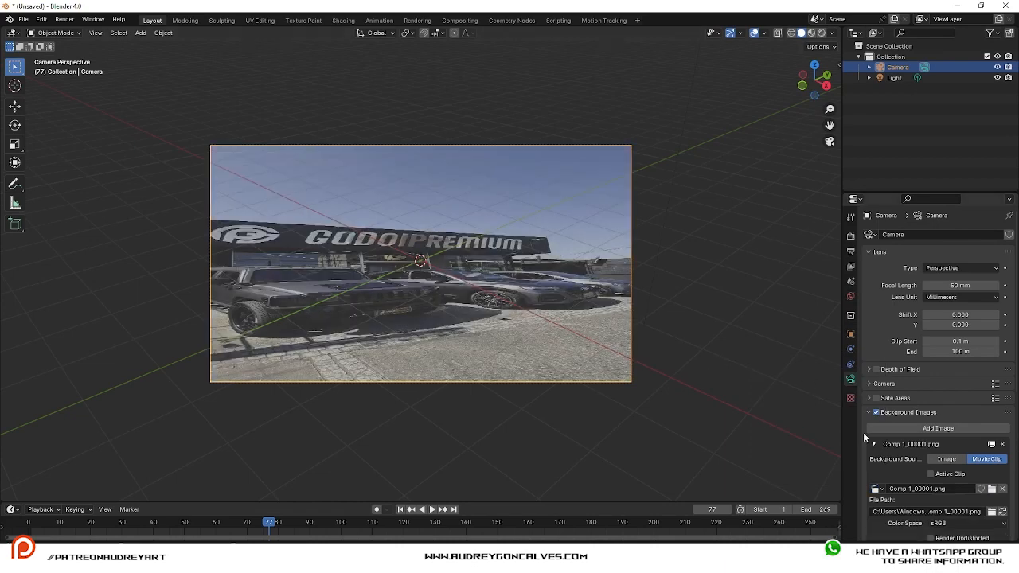
- Set the camera background's frame method to Fit
scroll(868, 437, down, 3)
scroll(891, 460, down, 3)
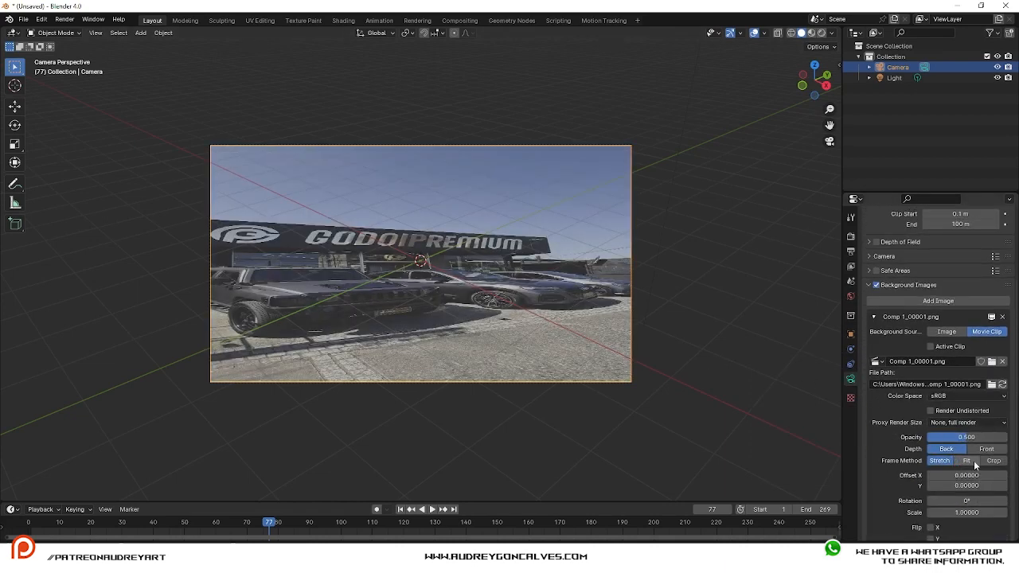
click(968, 460)
click(947, 461)
click(966, 461)
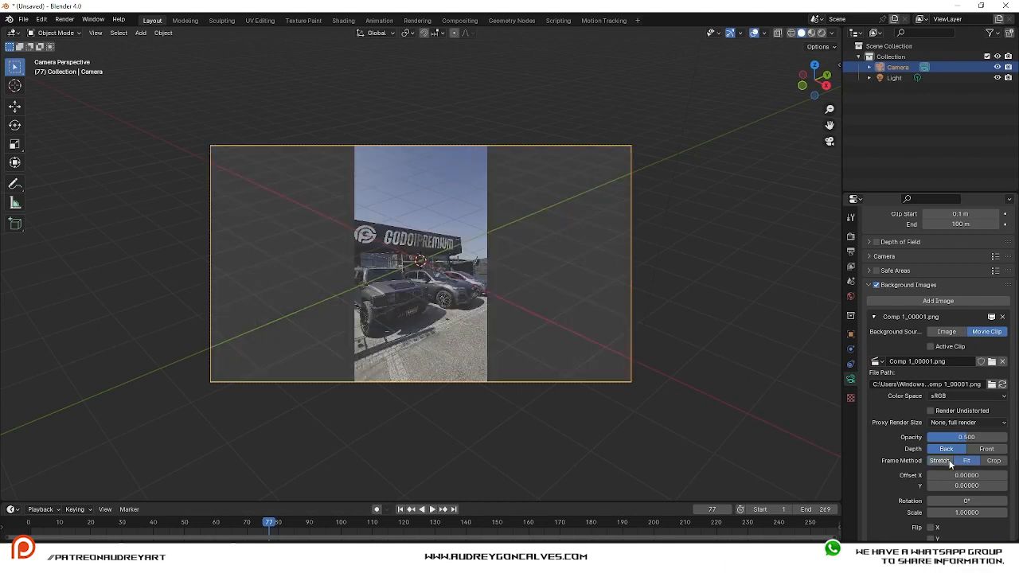
scroll(474, 192, up, 2)
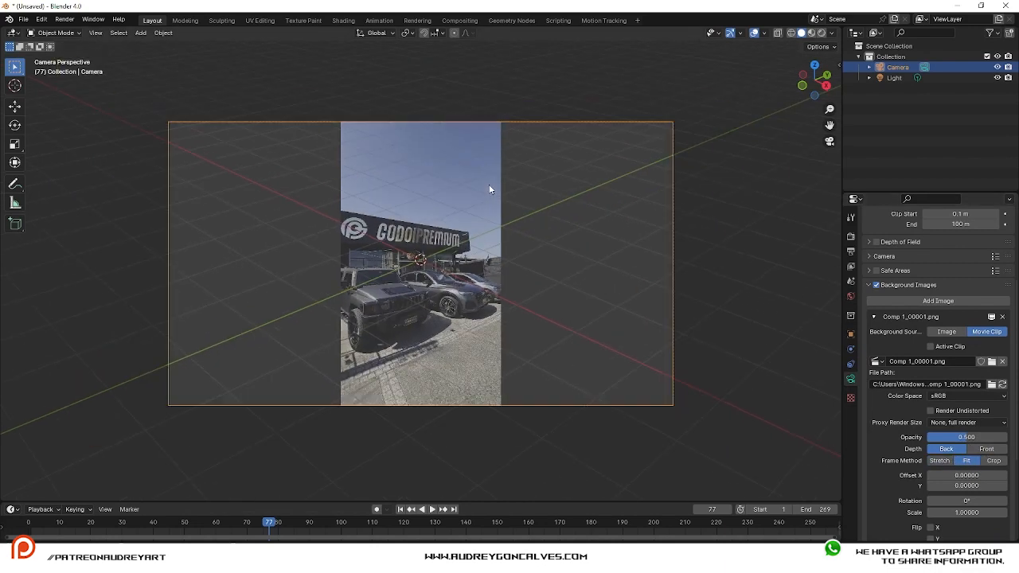
scroll(489, 189, down, 2)
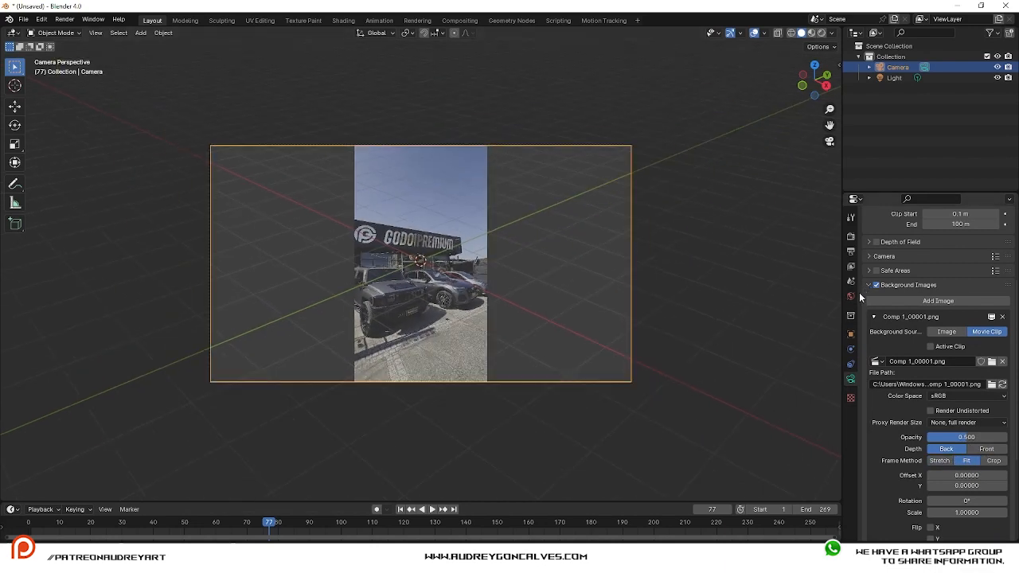
- Set the output resolution to 1080 x 1920 px and play the animation through the camera to check the framing
click(849, 252)
scroll(908, 274, up, 1)
double_click(965, 236)
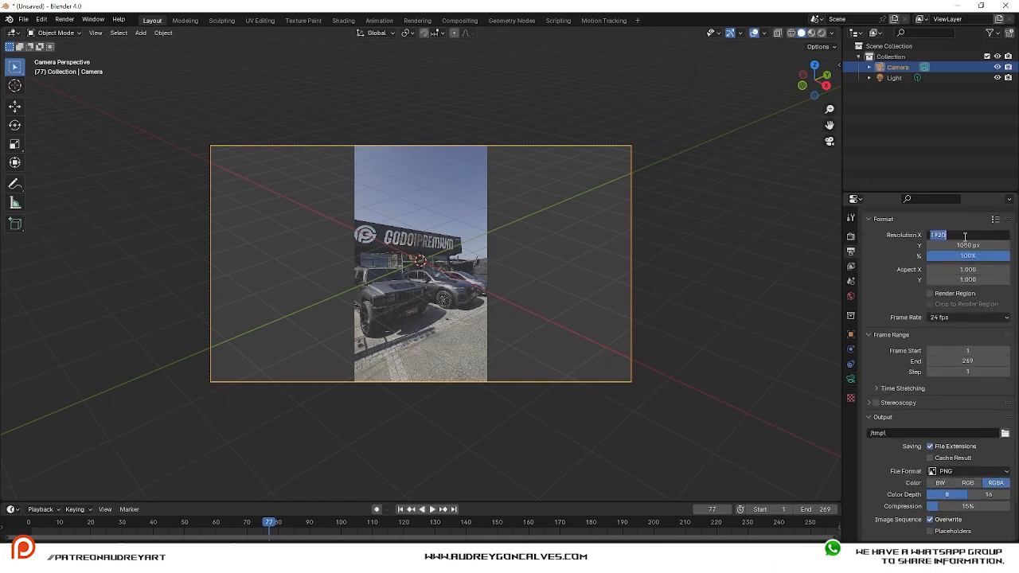
text(1080)
key(Tab)
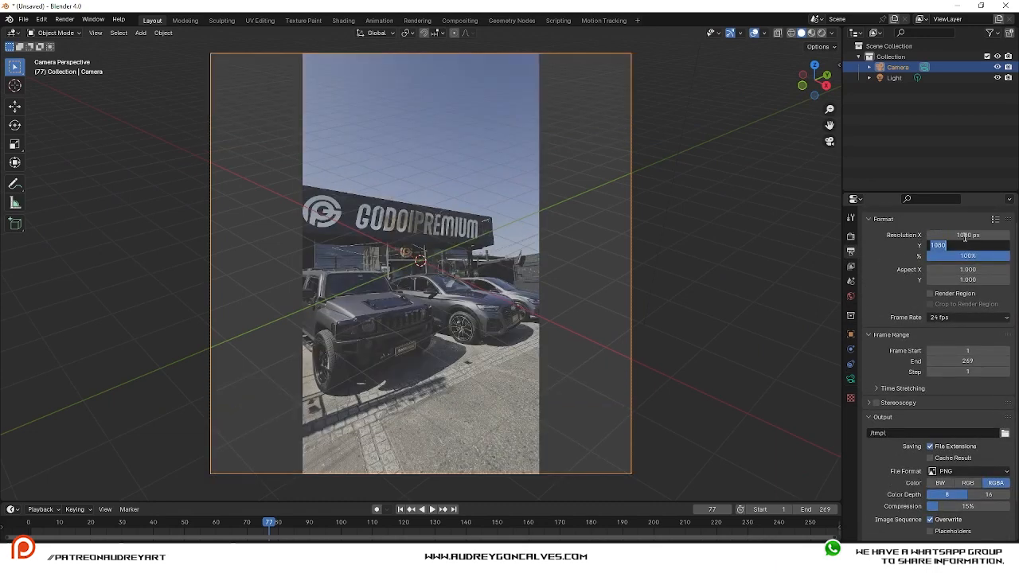
text(1920)
key(Return)
key(space)
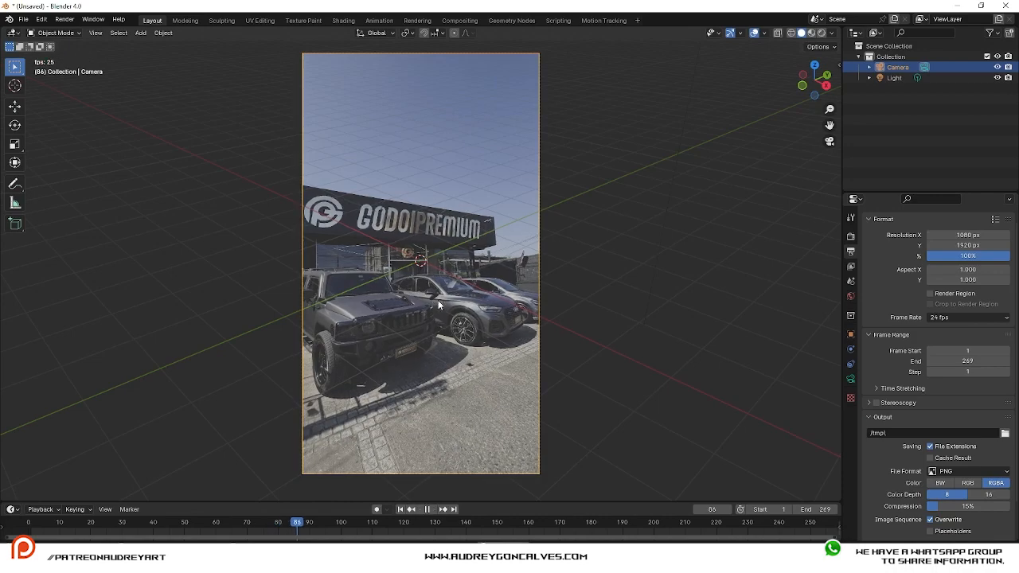
key(space)
- Return to the Motion Tracking workspace, scrub to frame 3, and select three markers at ground level in front of the cars
click(607, 20)
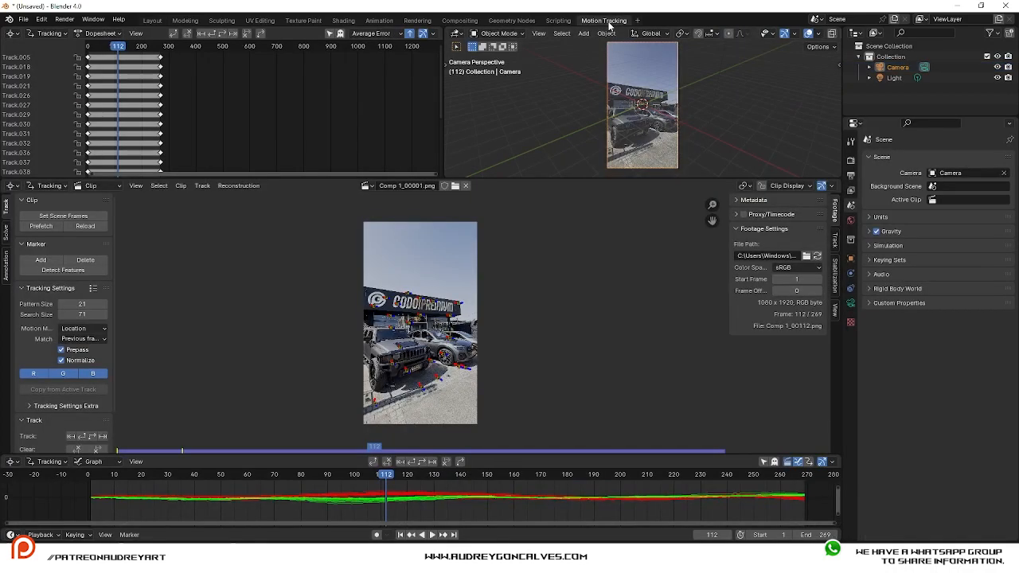
drag(387, 482, 94, 469)
scroll(468, 416, up, 4)
middle_drag(472, 349, 474, 334)
scroll(474, 333, up, 3)
middle_drag(439, 242, 437, 275)
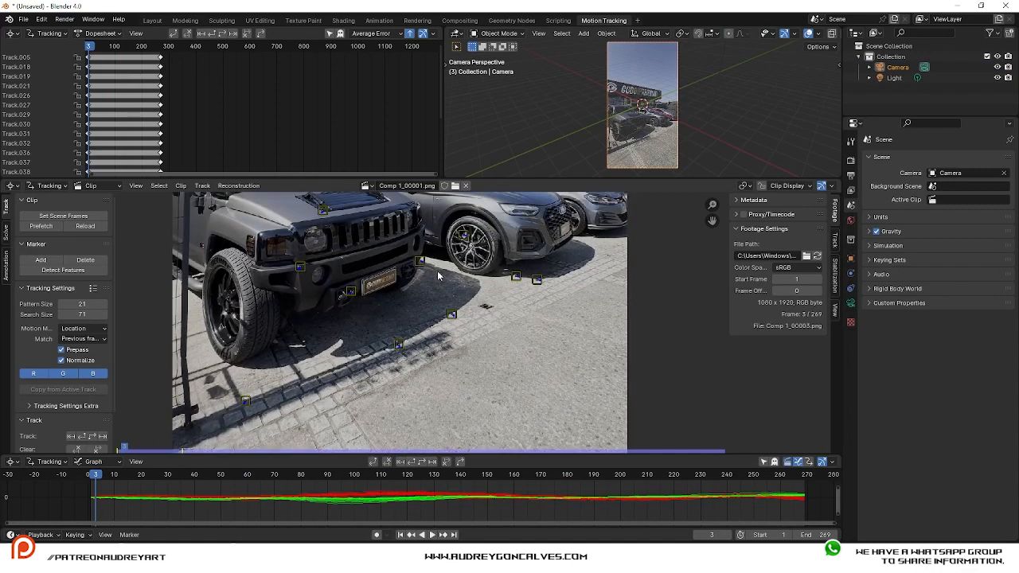
ctrl+click(420, 261)
shift+click(452, 314)
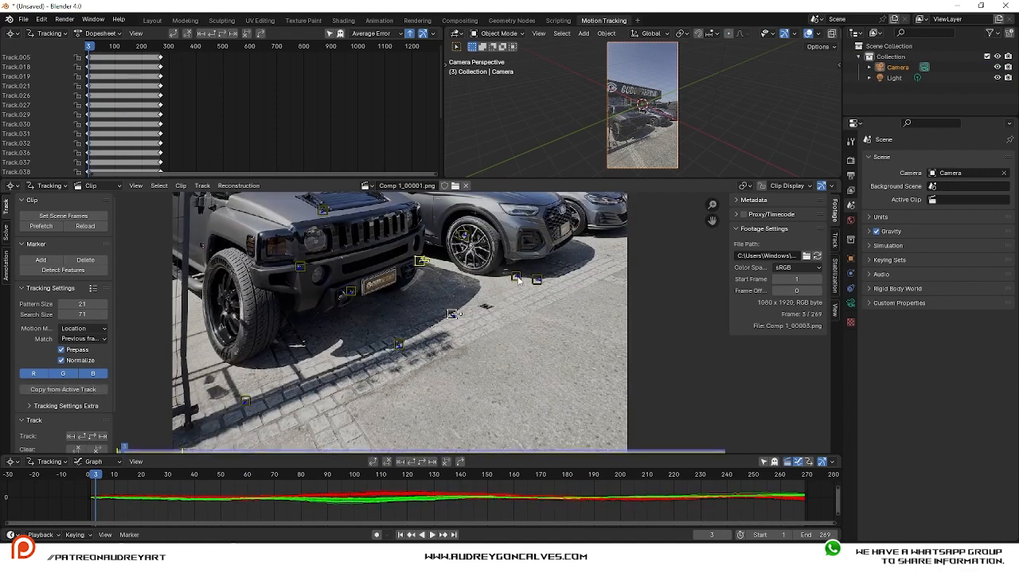
scroll(459, 271, down, 3)
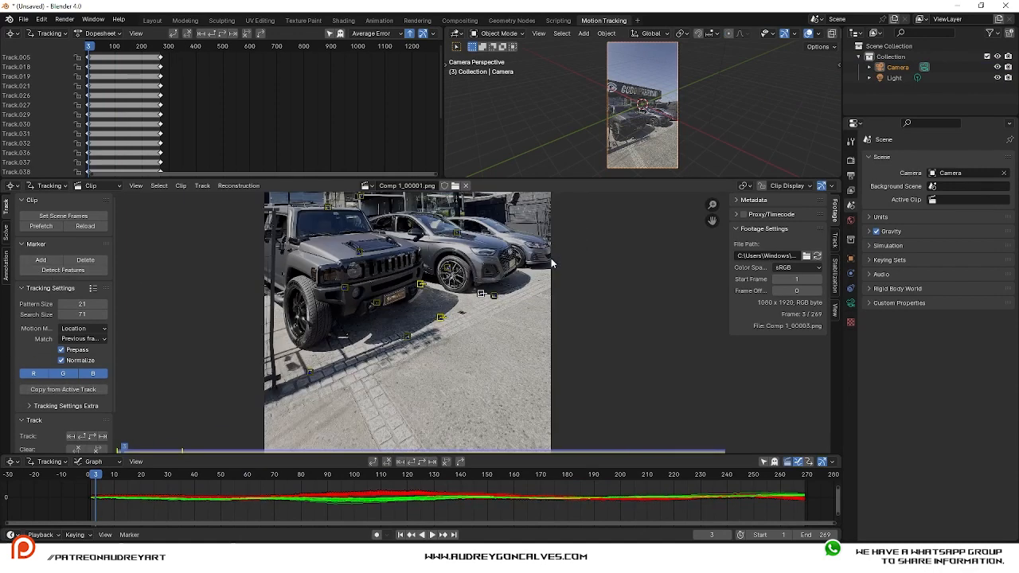
scroll(454, 311, up, 2)
scroll(398, 287, up, 2)
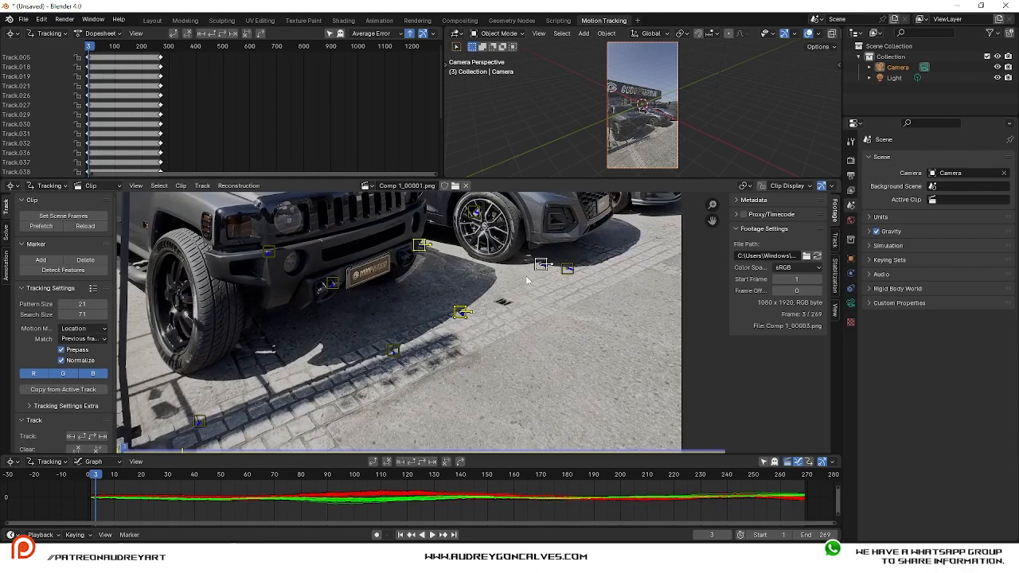
scroll(33, 391, down, 2)
- Set the camera solve to refine focal length, optical center and radial distortion
click(6, 232)
scroll(41, 327, down, 2)
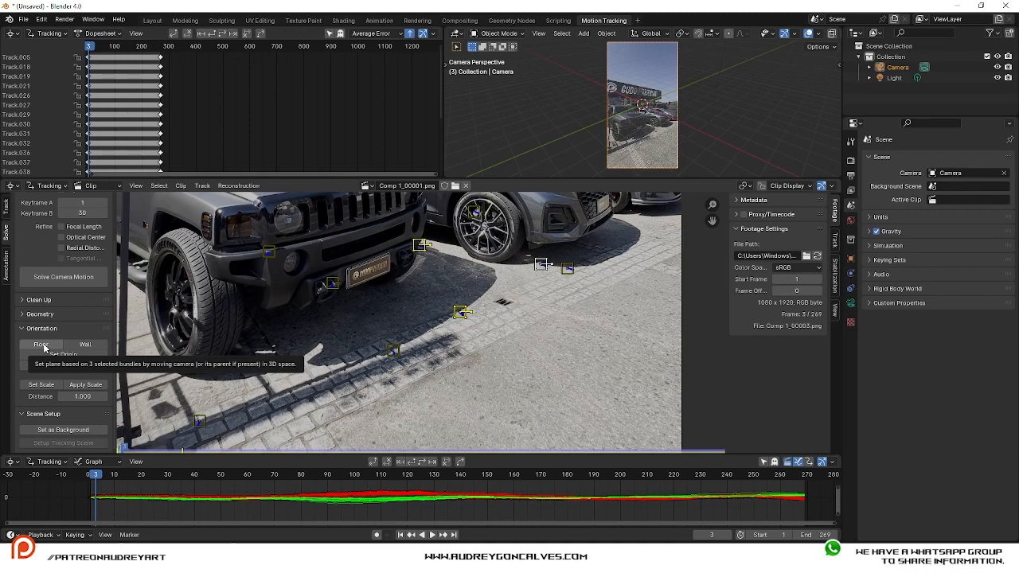
scroll(53, 364, up, 2)
scroll(319, 377, down, 2)
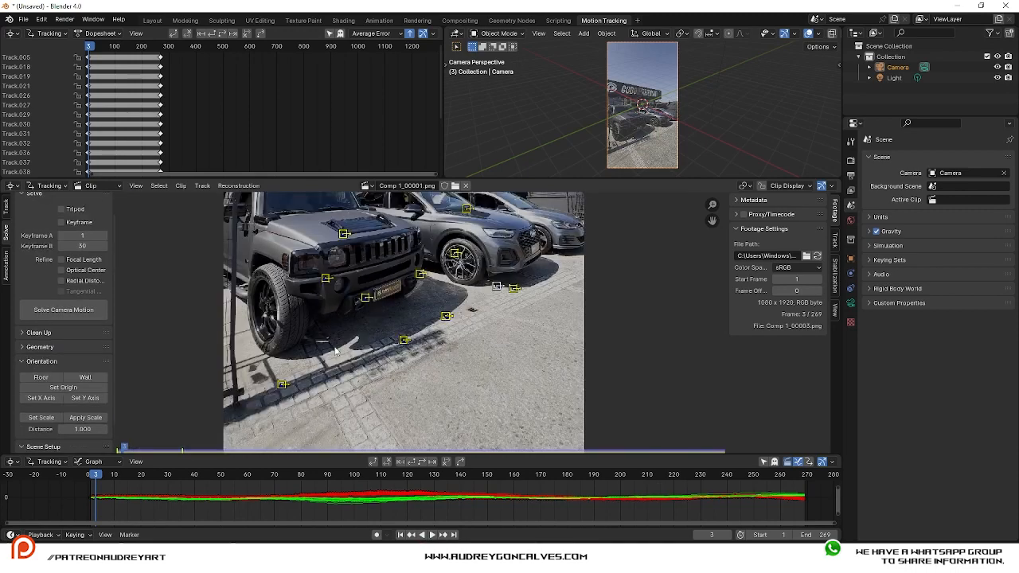
scroll(343, 354, down, 3)
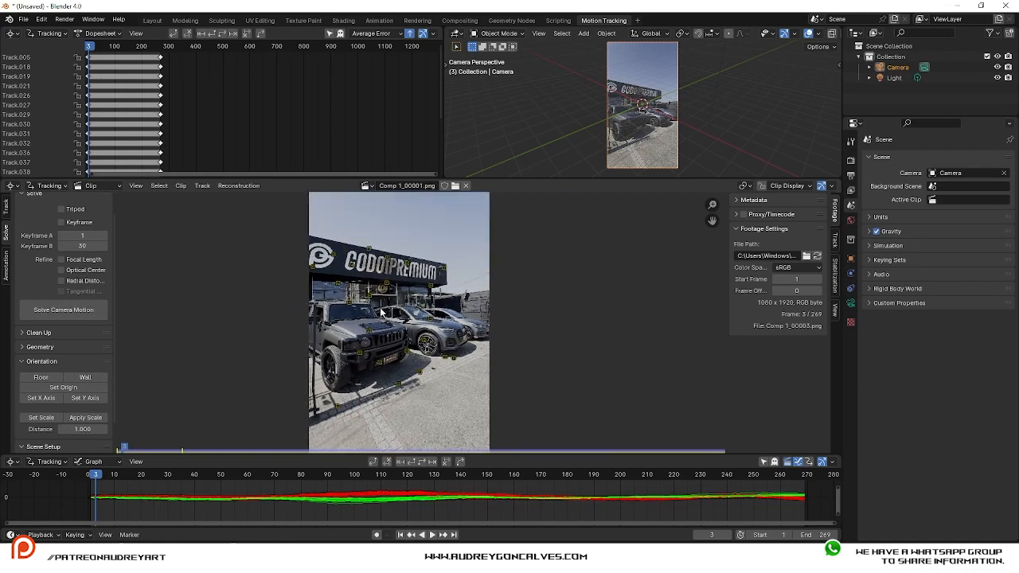
scroll(389, 336, up, 2)
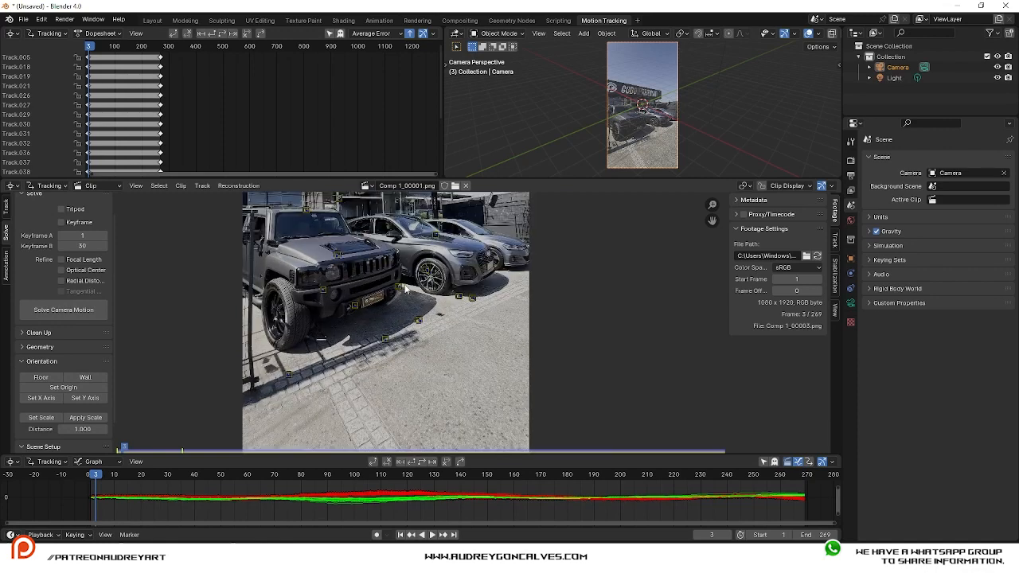
scroll(404, 289, up, 2)
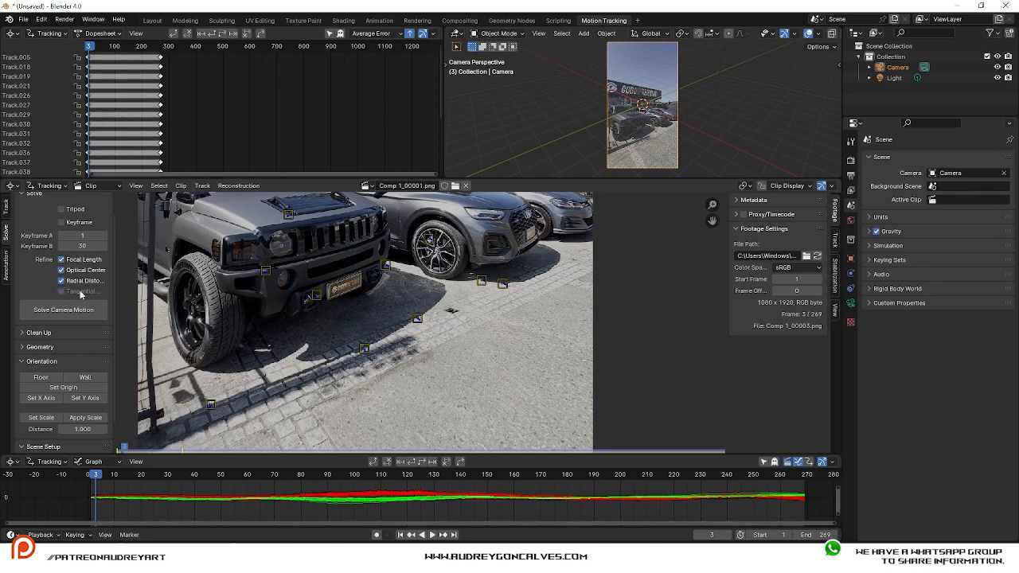
- Solve the camera motion, set the clip as the camera background, and set up the tracking scene
scroll(73, 318, down, 2)
scroll(70, 326, up, 3)
scroll(64, 333, down, 1)
scroll(63, 332, down, 1)
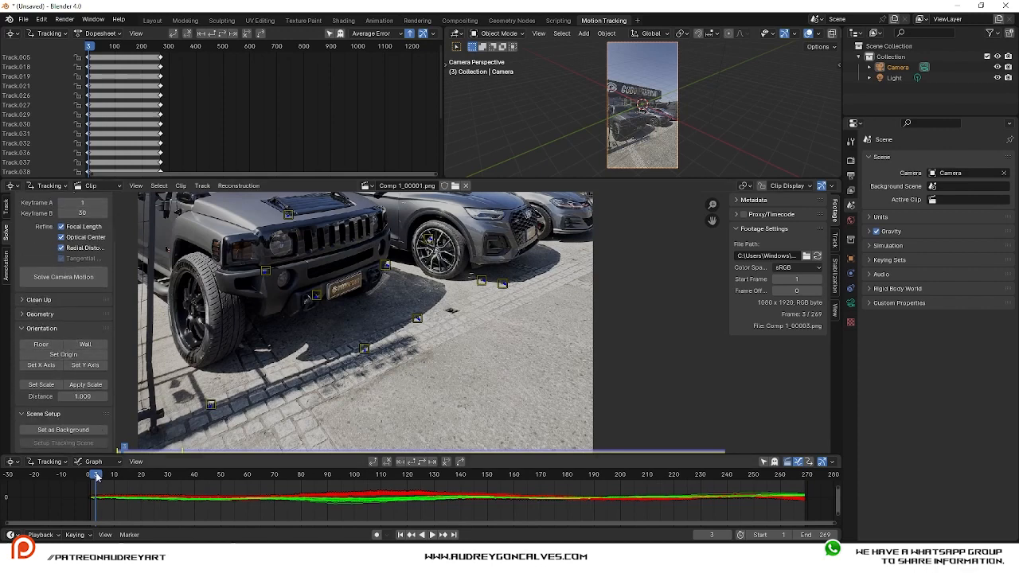
click(69, 430)
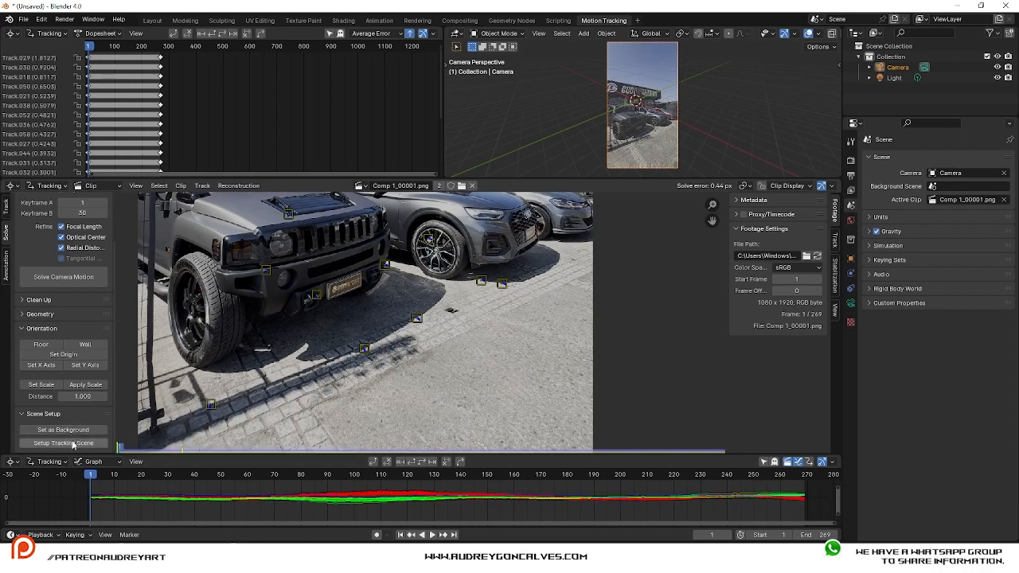
click(68, 444)
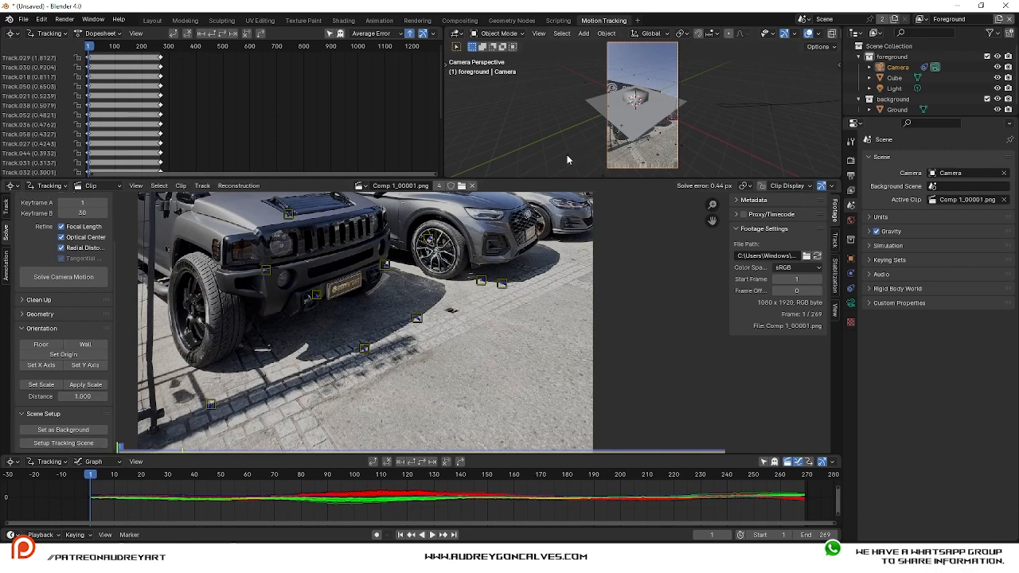
- Play the animation in an enlarged camera view to check how the cube and ground plane follow the footage
scroll(671, 87, up, 2)
key(space)
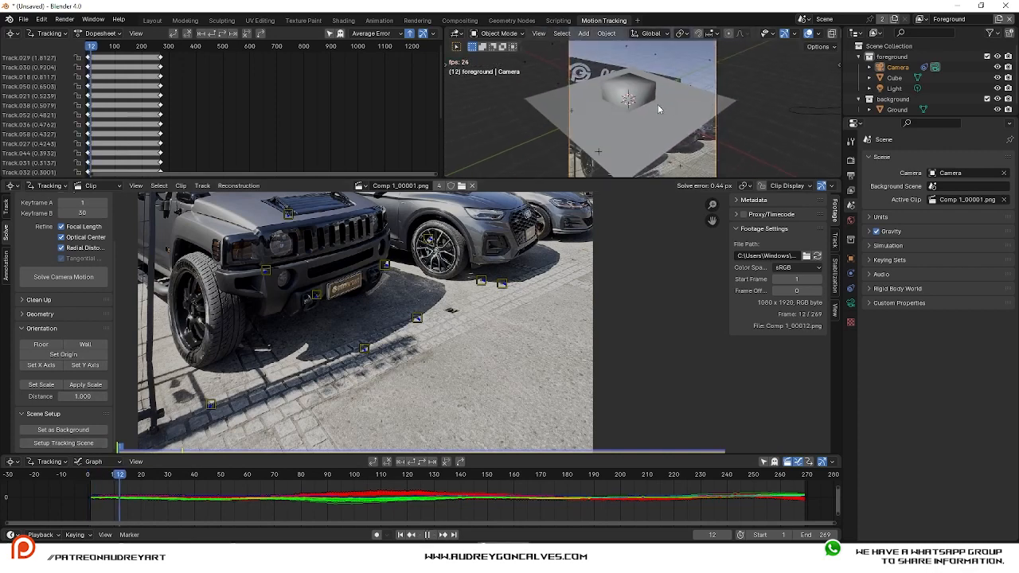
drag(654, 179, 653, 350)
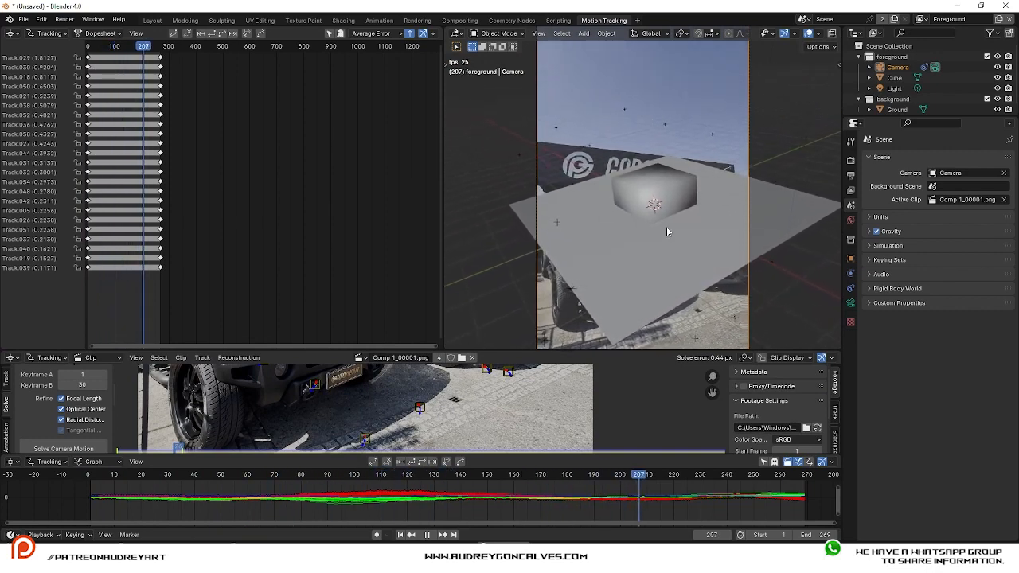
key(Escape)
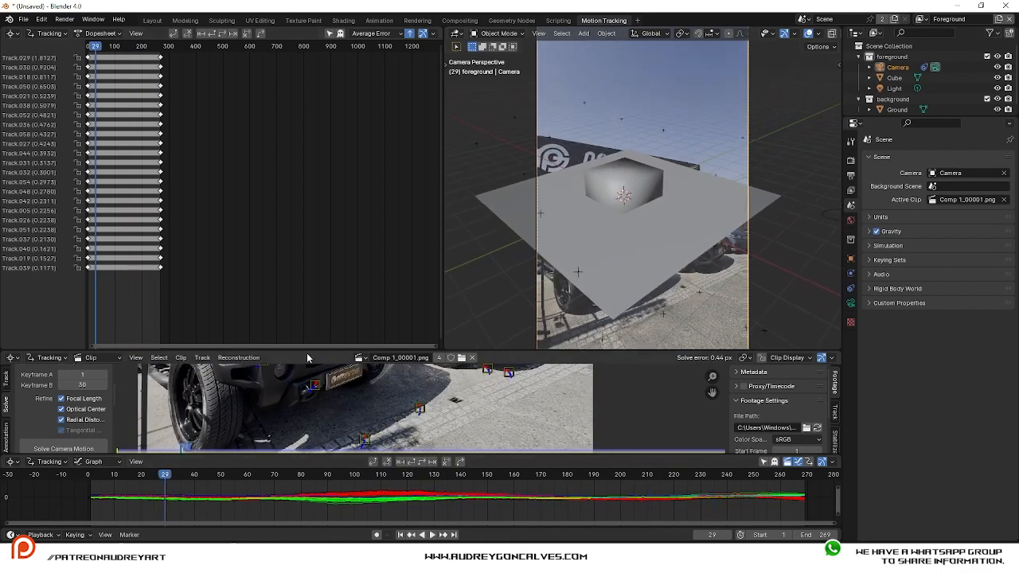
- Shrink the camera view to reveal more of the clip, and delete the Ground plane from the scene
drag(309, 350, 309, 203)
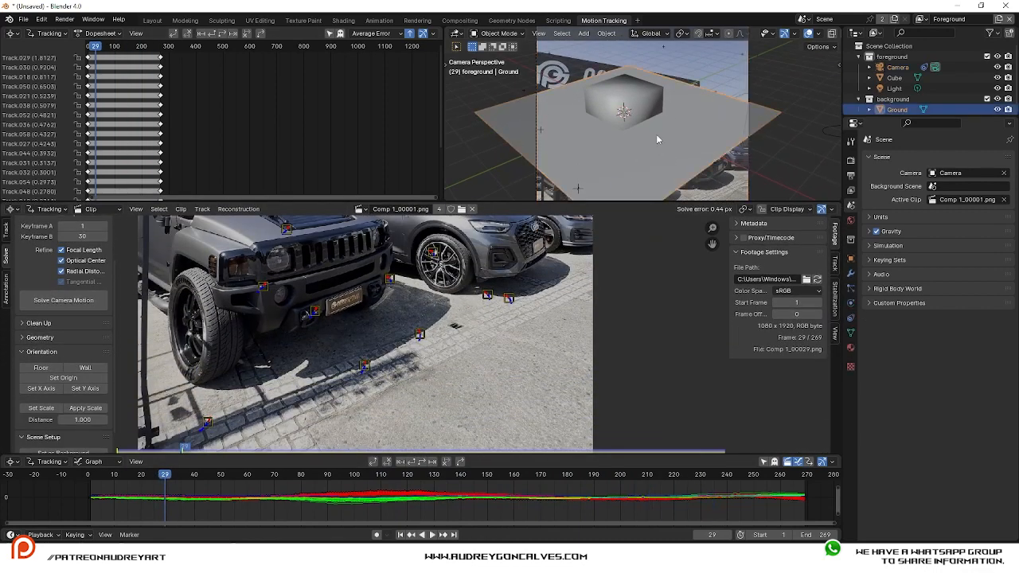
click(646, 142)
key(Delete)
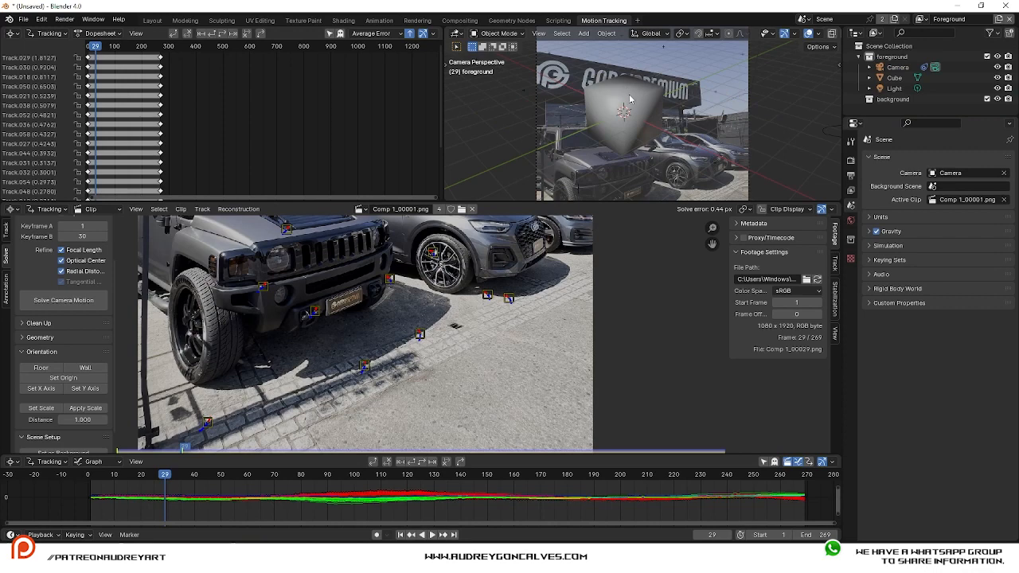
- Define the floor from three markers: one beside the front bumper of the near car and two on the pavement
scroll(411, 342, down, 2)
click(420, 334)
shift+click(382, 354)
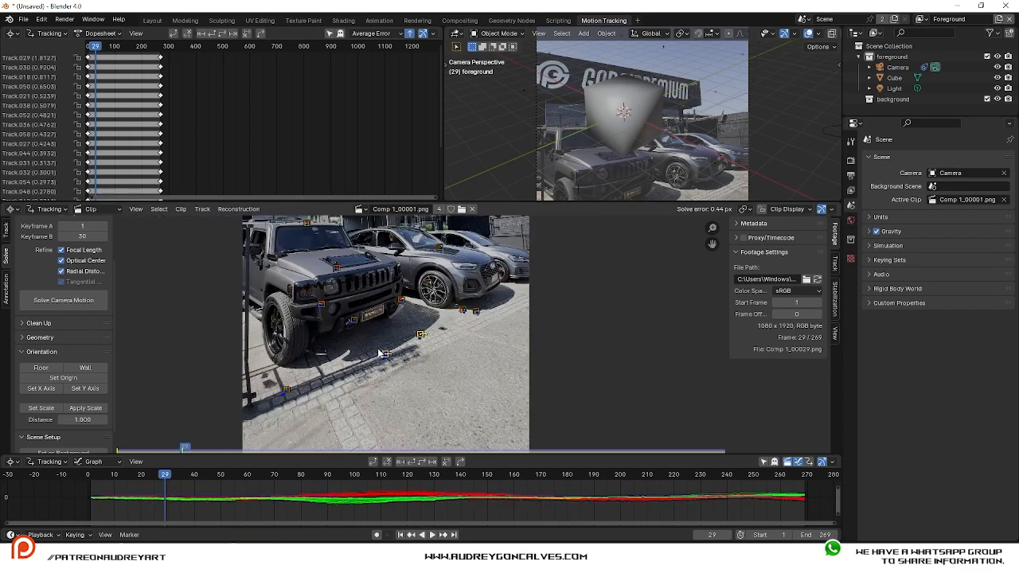
click(402, 302)
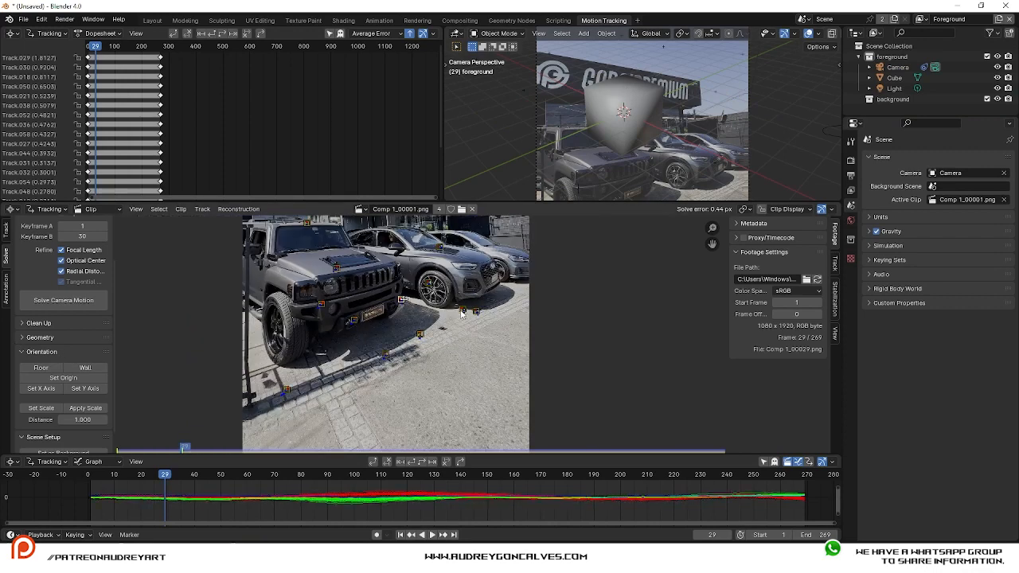
click(462, 310)
click(421, 334)
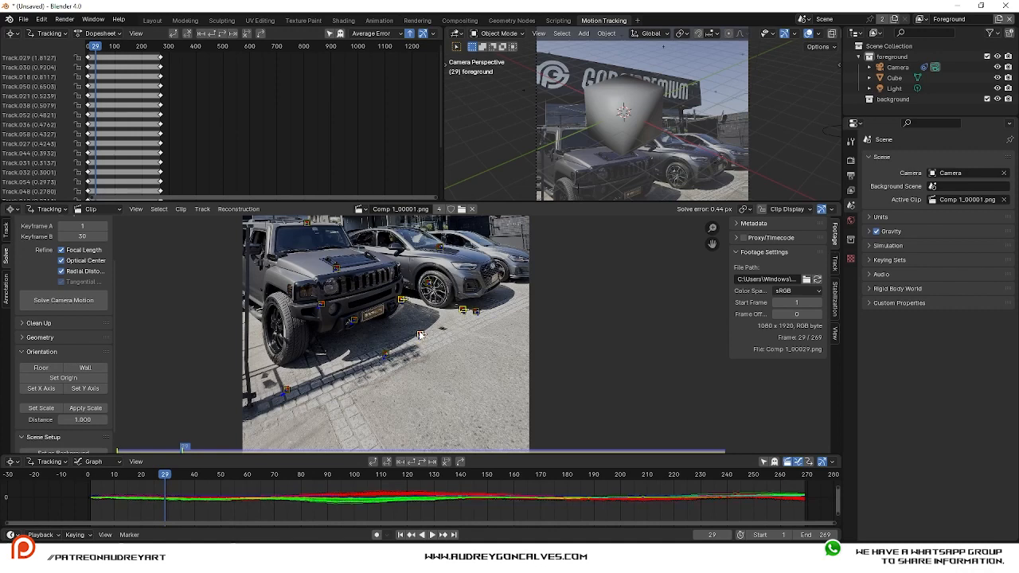
scroll(85, 422, down, 2)
click(51, 341)
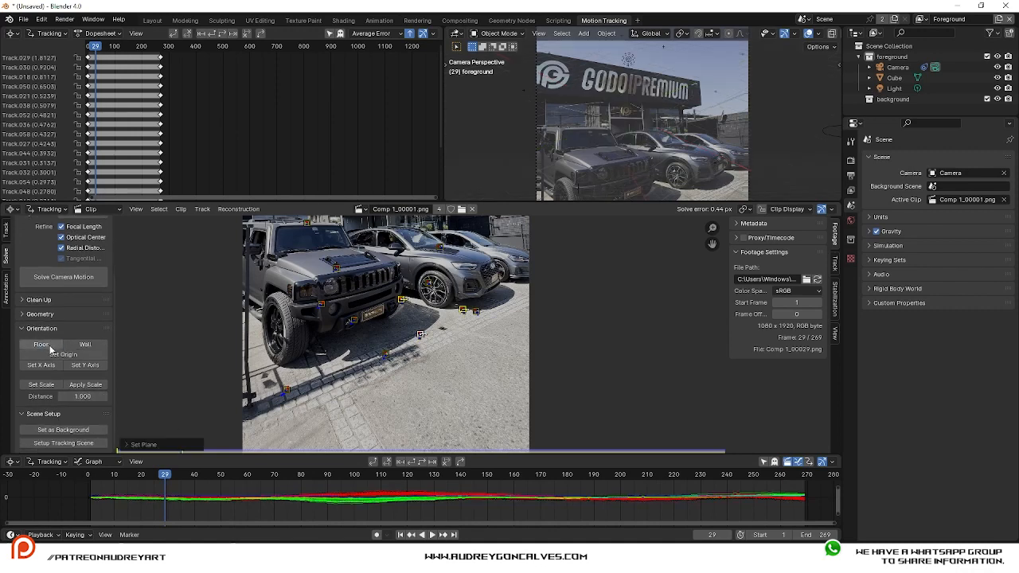
- Play the animation through the camera to check the new floor orientation against the footage
key(space)
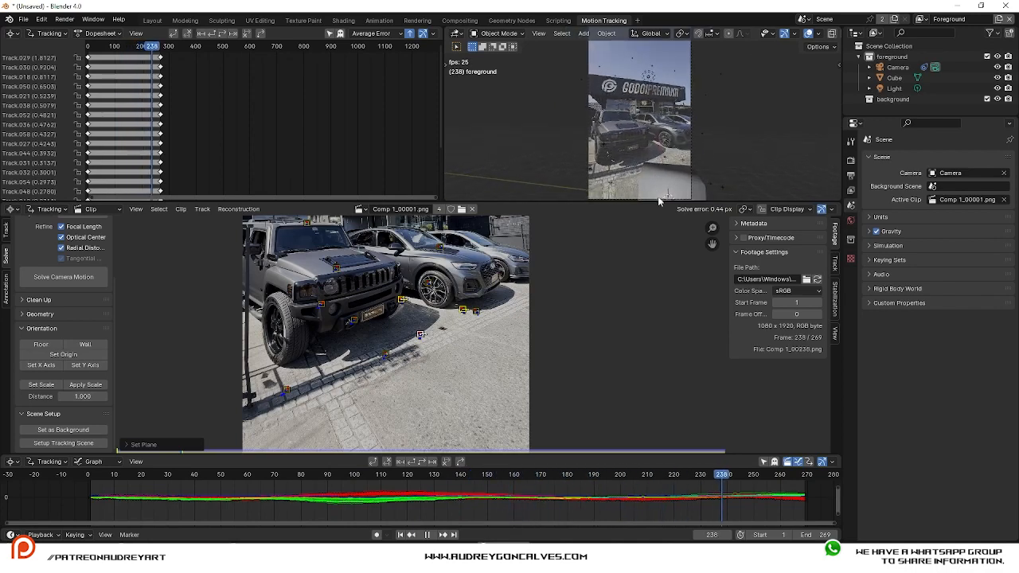
key(space)
drag(743, 476, 230, 456)
key(space)
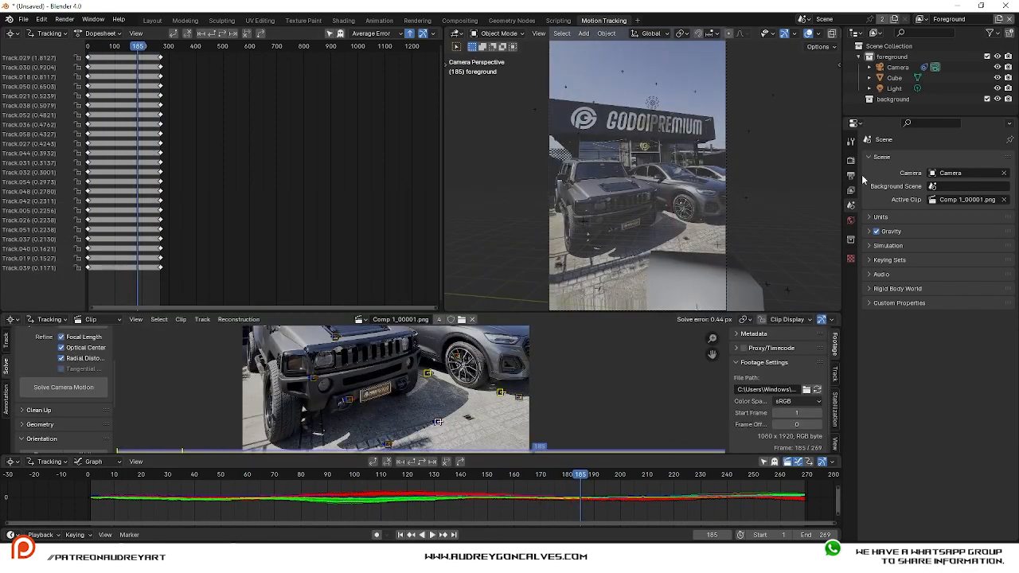
- Go to frame 132 and examine the cube's position on the pavement through the camera
scroll(640, 172, down, 2)
drag(582, 474, 438, 469)
drag(326, 455, 318, 458)
scroll(630, 227, up, 6)
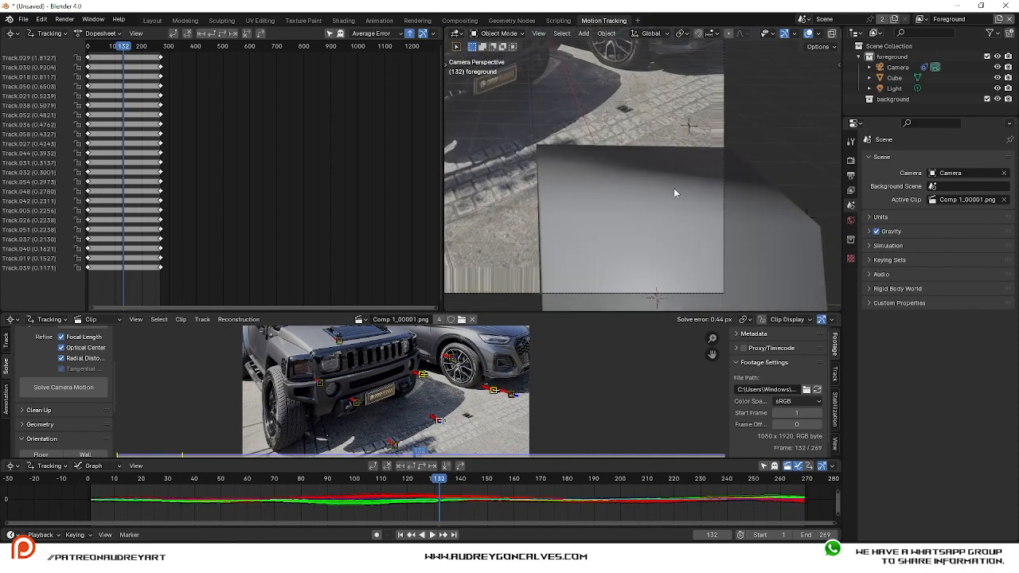
scroll(674, 192, down, 3)
shift+middle_drag(628, 173, 657, 222)
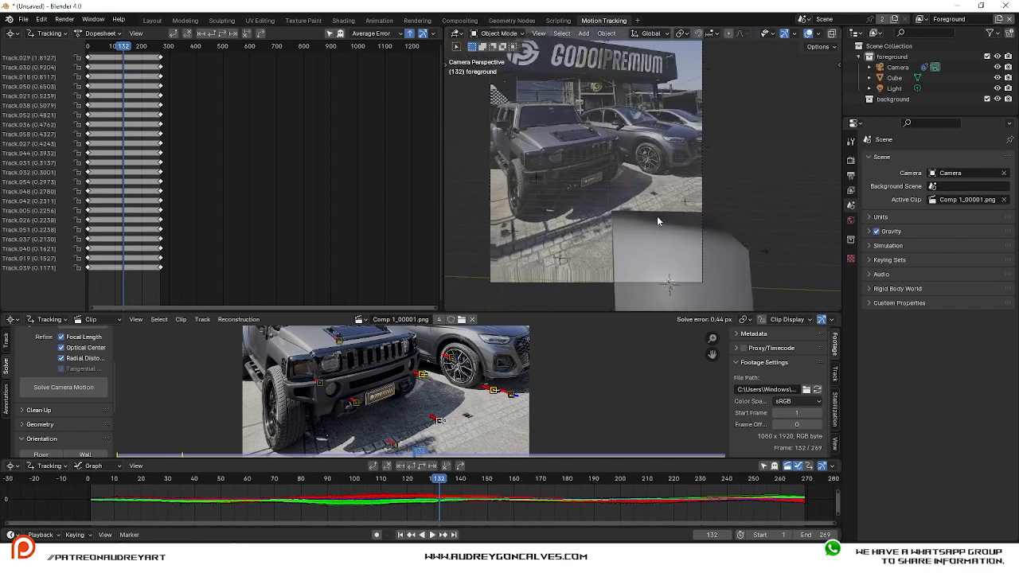
scroll(662, 230, down, 2)
scroll(662, 231, up, 2)
shift+middle_drag(647, 248, 652, 259)
scroll(651, 258, down, 2)
shift+middle_drag(630, 112, 639, 167)
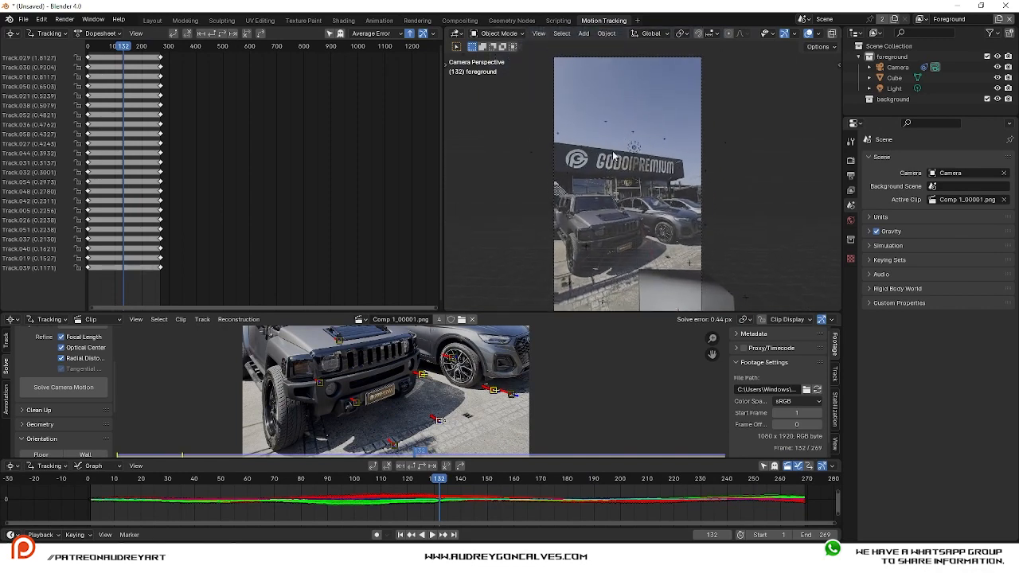
scroll(610, 142, up, 3)
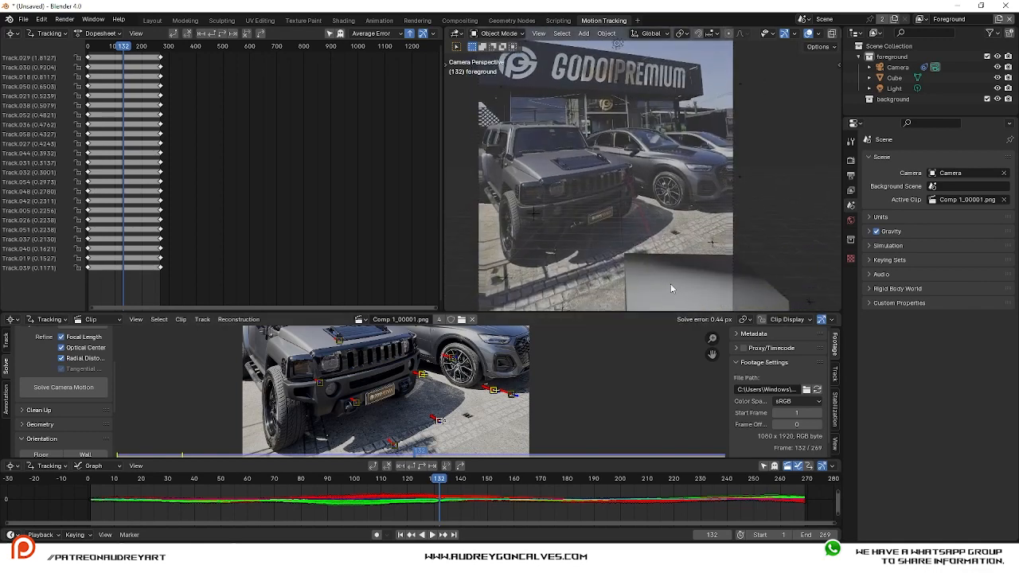
- Delete the cube in front of the cars
click(670, 282)
key(x)
click(670, 285)
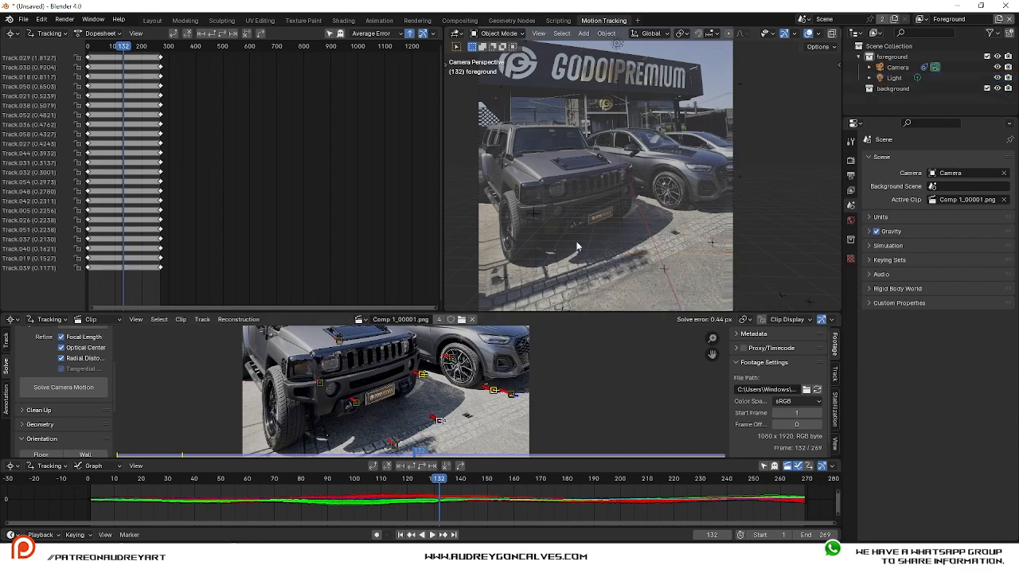
- Paste the copied airplane model into the scene and look at it through the camera
scroll(577, 246, down, 5)
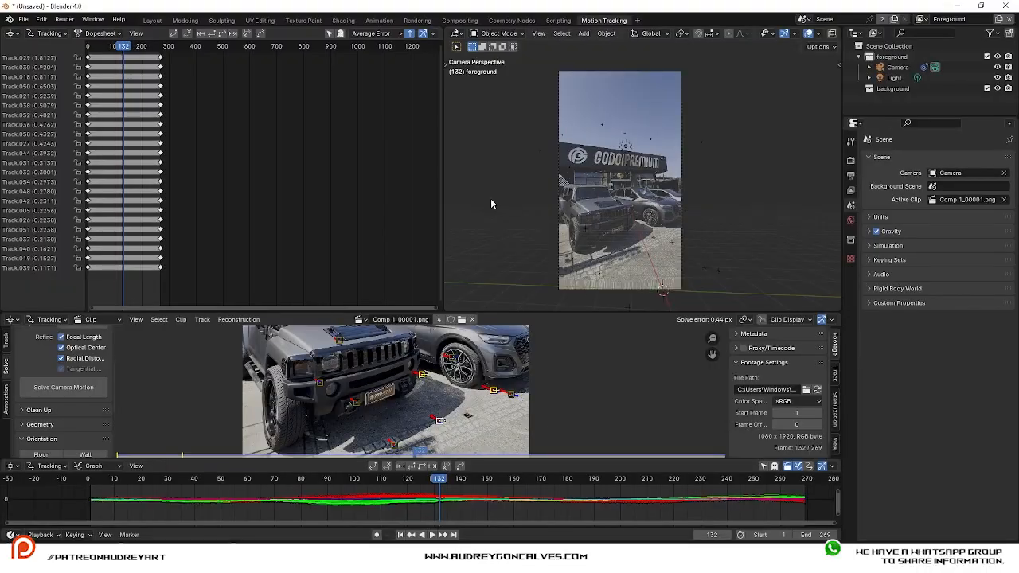
mouse_move(629, 215)
middle_down()
mouse_move(622, 226)
mouse_move(654, 223)
mouse_move(565, 208)
mouse_move(570, 234)
middle_up()
key(ctrl+v)
scroll(566, 208, up, 3)
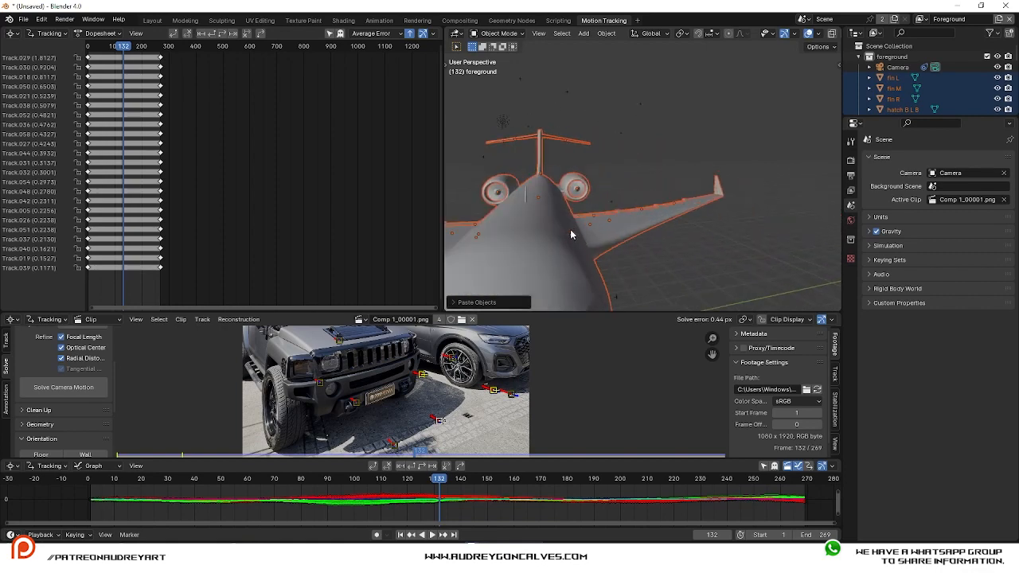
scroll(570, 234, down, 2)
key(KP_0)
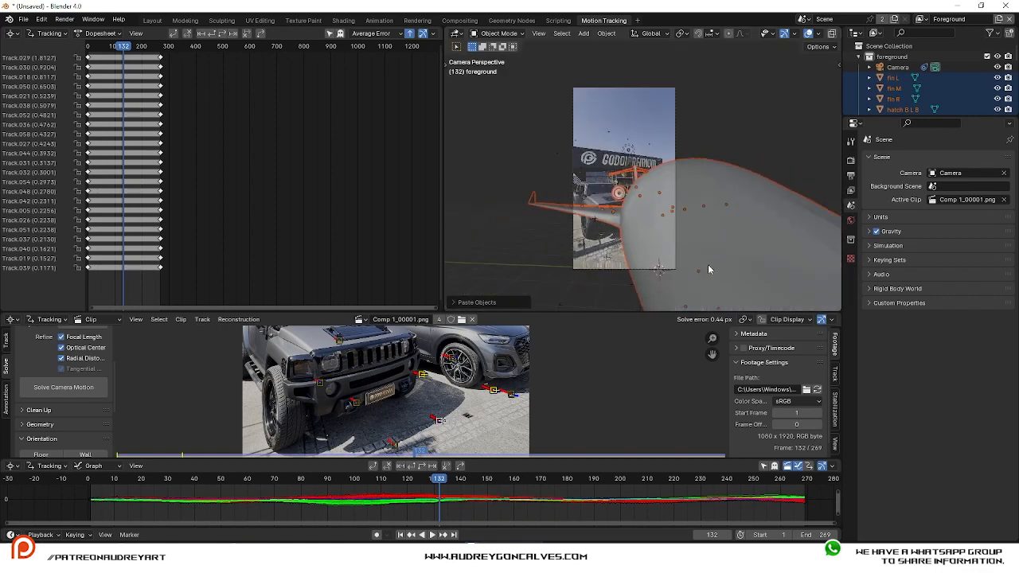
- Scale the airplane down to roughly the width of the camera frame and move it along the global Y axis
key(s)
key(Return)
key(g)
key(y)
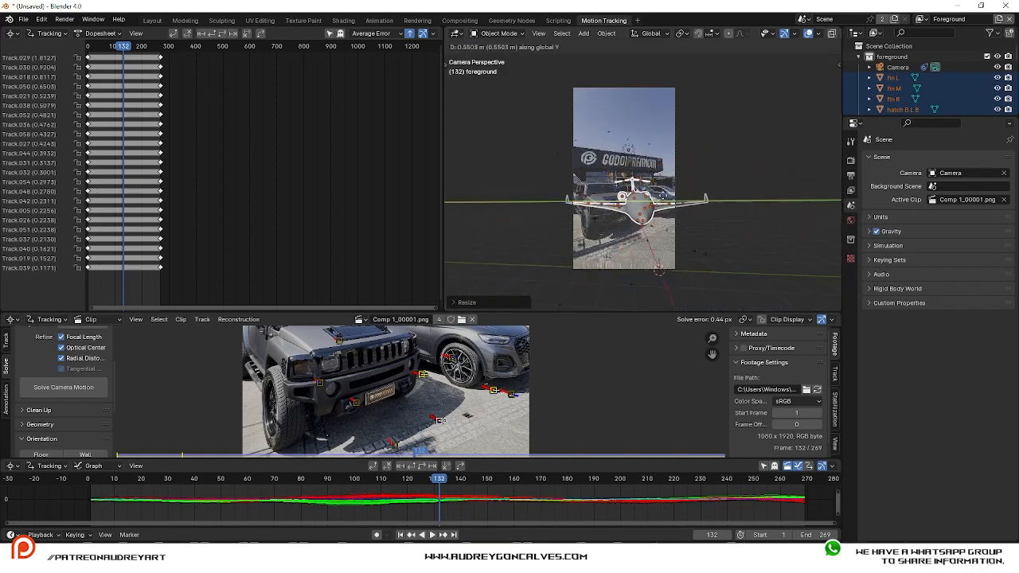
key(Return)
- Rotate the airplane with the trackball so it flies diagonally, nose up, above the dealership sign
key(r)
key(r)
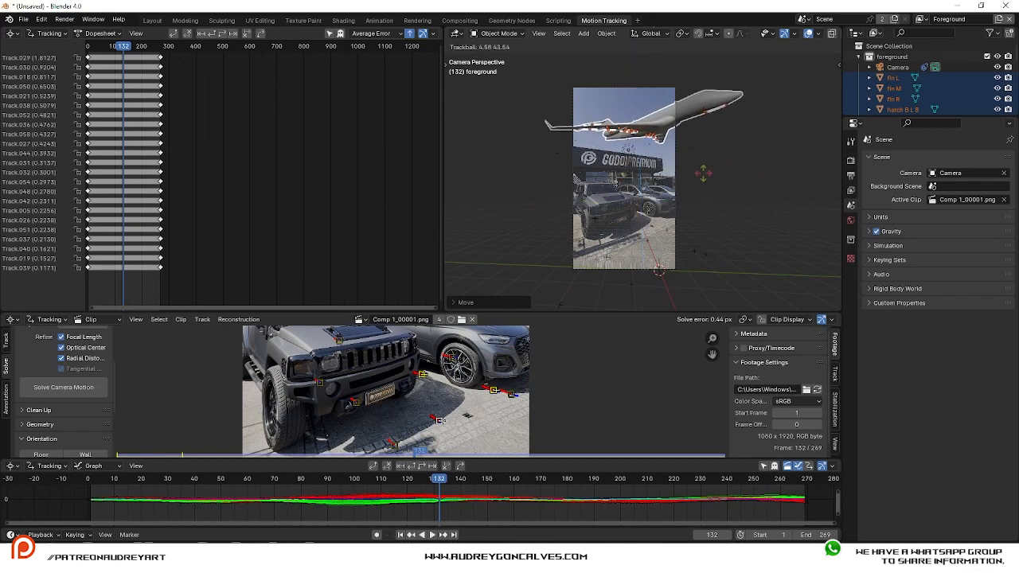
key(Return)
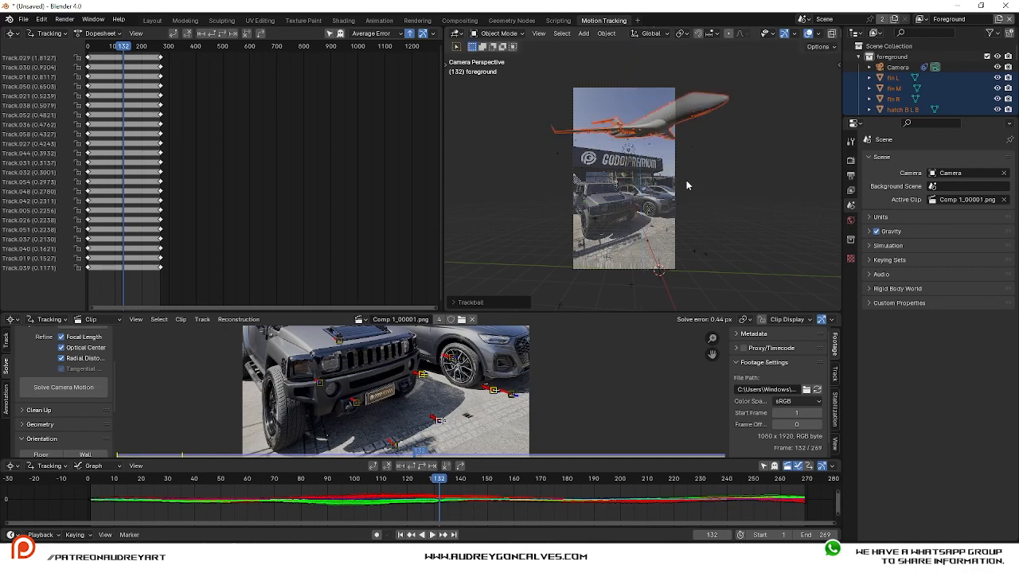
- Play the animation from frame 0 to check how the airplane sticks to the tracked footage
drag(435, 483, 55, 490)
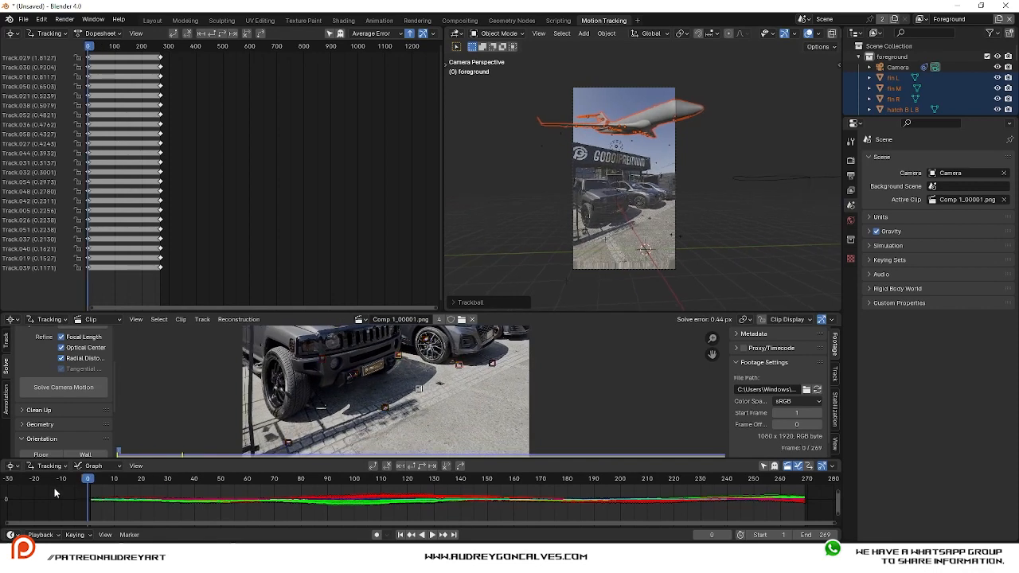
key(space)
scroll(643, 169, up, 2)
scroll(653, 159, up, 2)
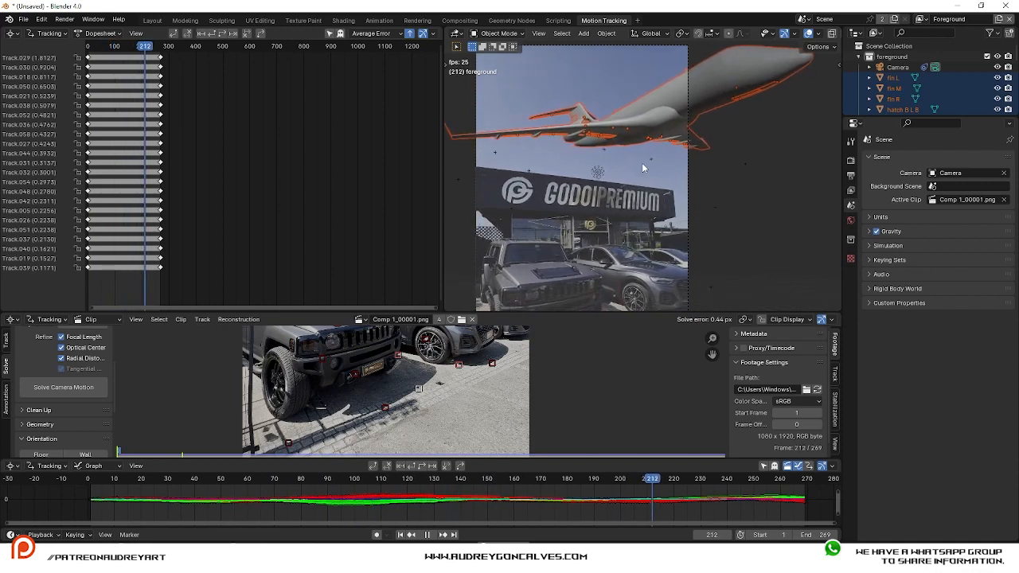
key(space)
- Switch the camera view's shading to Rendered
key(z)
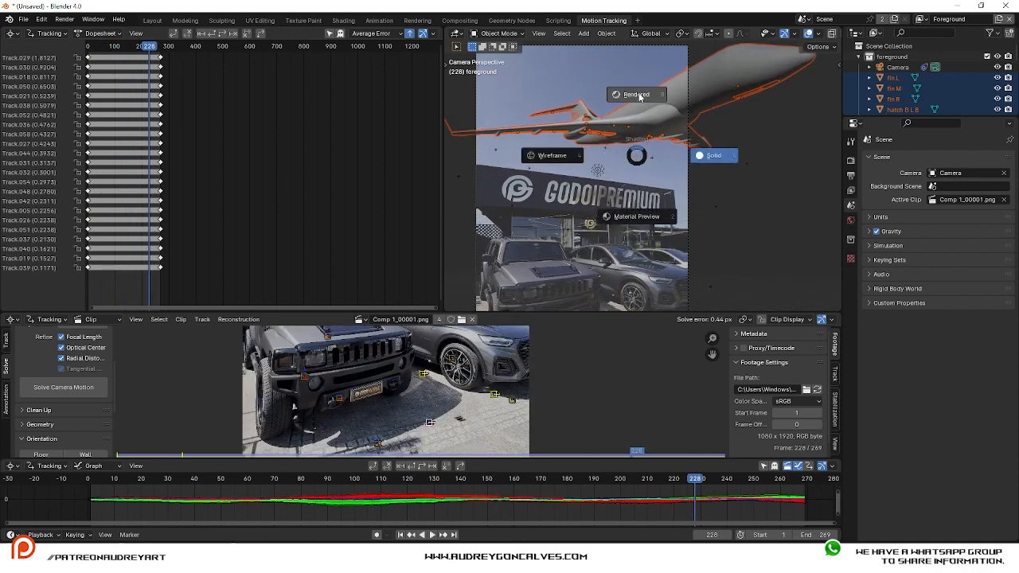
click(641, 93)
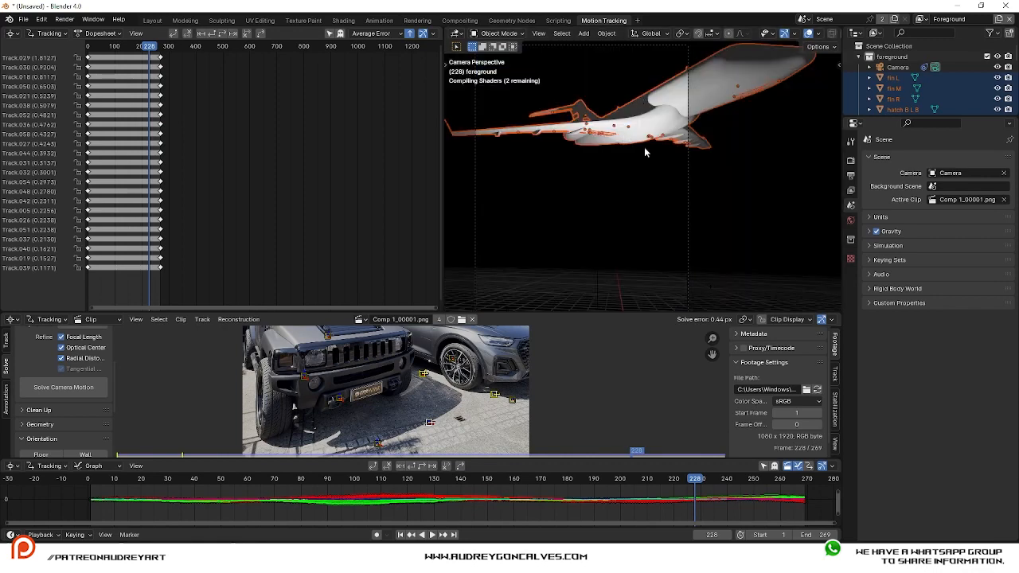
scroll(622, 171, down, 2)
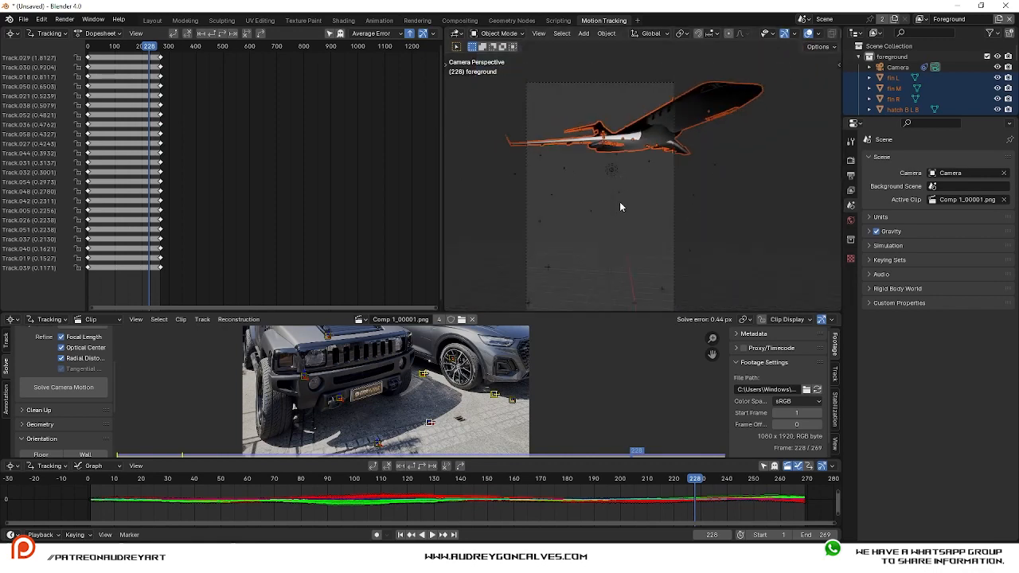
- Select the camera and enable the Transparent film option in the scene's EEVEE render settings
scroll(617, 215, down, 2)
click(621, 109)
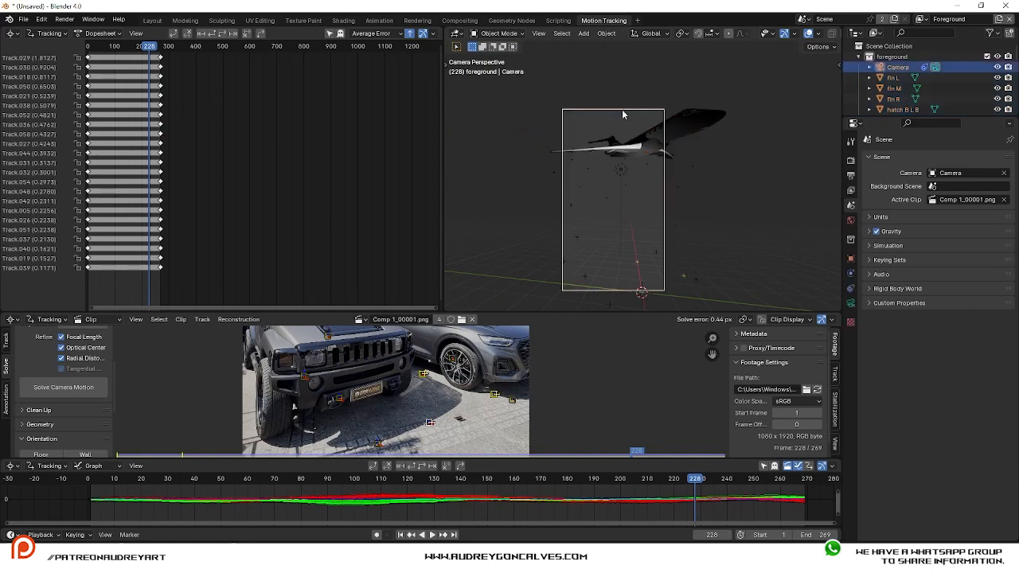
click(850, 161)
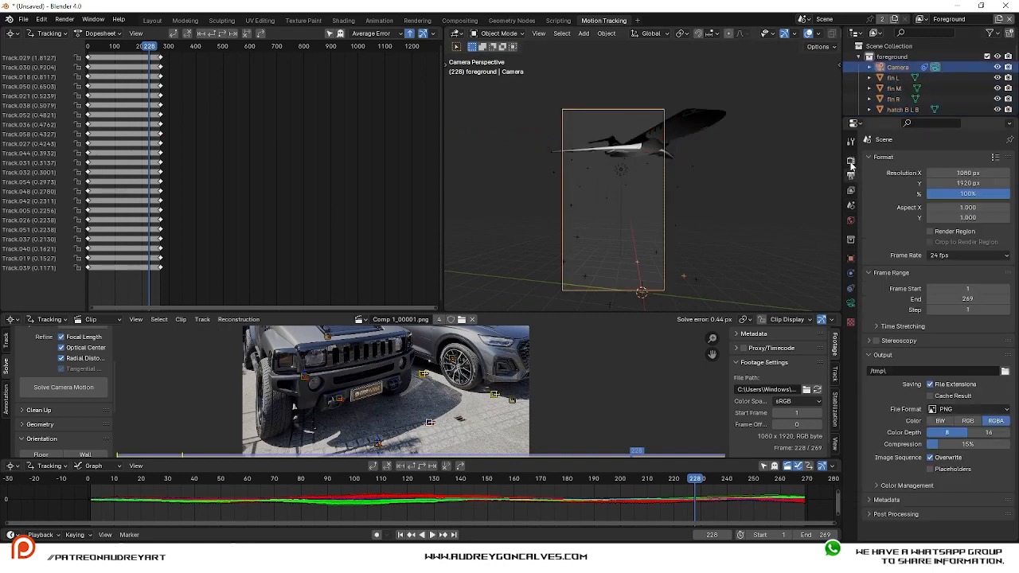
scroll(618, 253, up, 2)
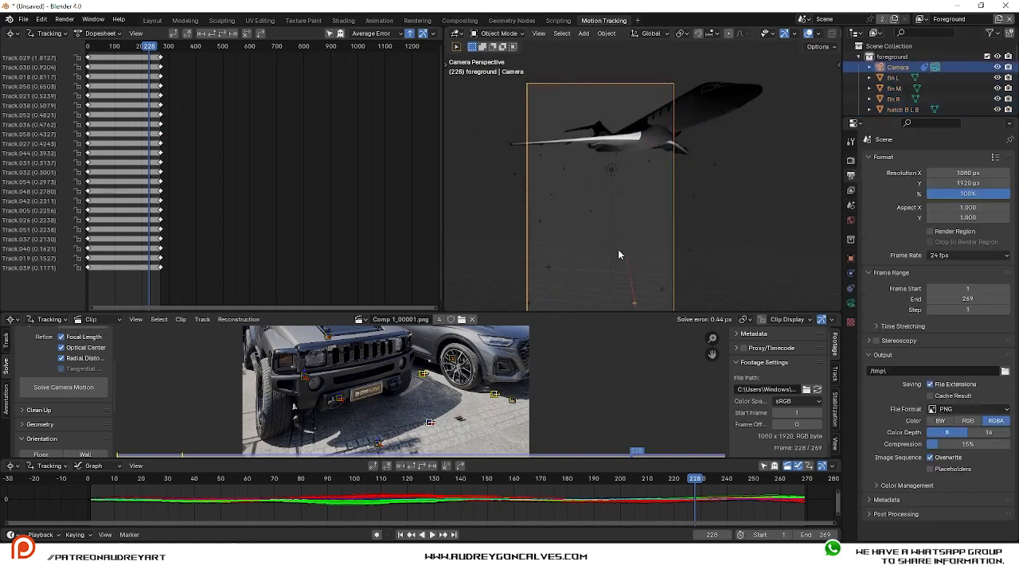
click(850, 162)
click(869, 391)
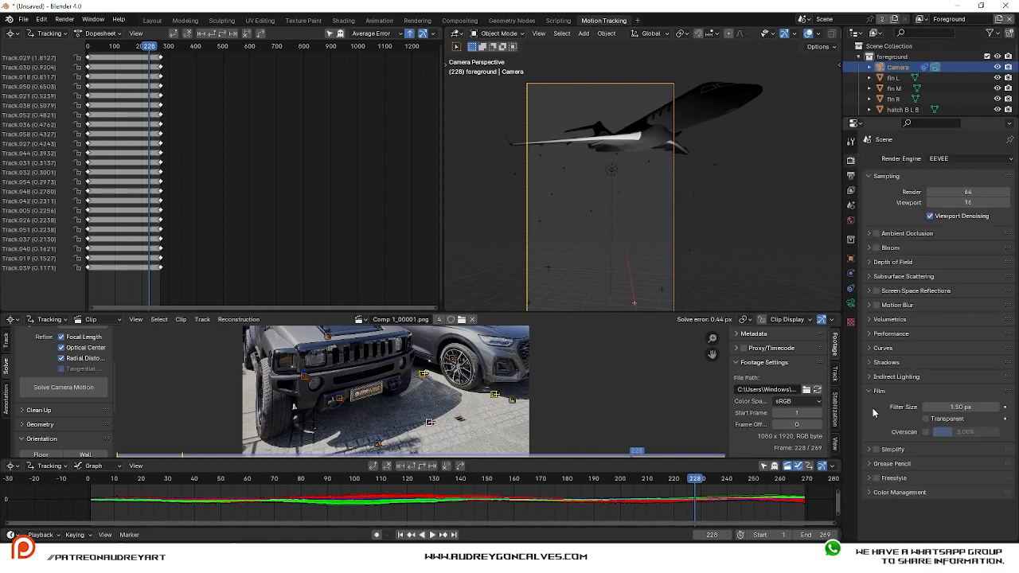
click(926, 418)
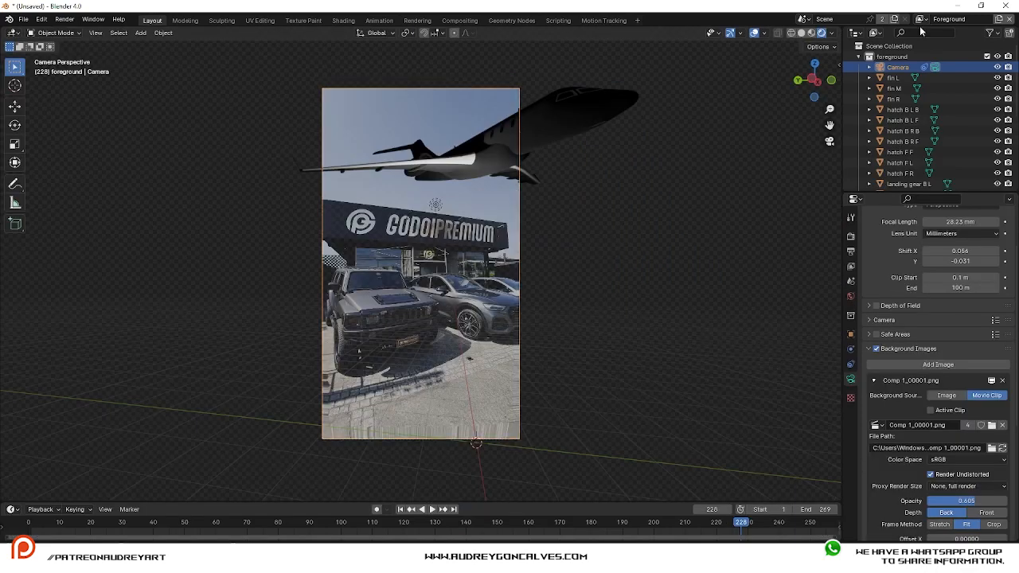
- Toggle Render Undistorted on the camera's background clip to compare the footage, and set the clip's opacity to 1.000
scroll(939, 385, down, 2)
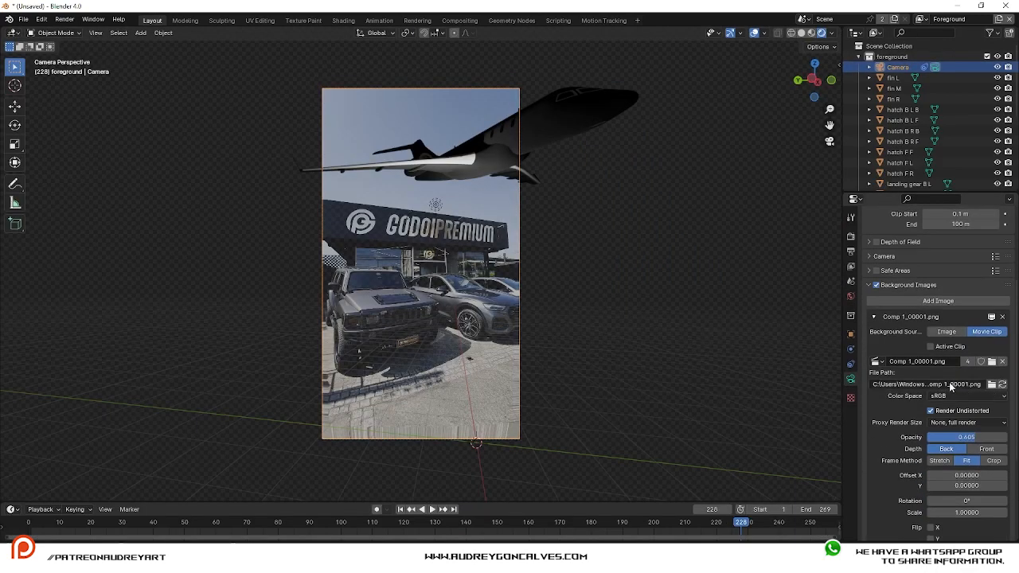
click(931, 413)
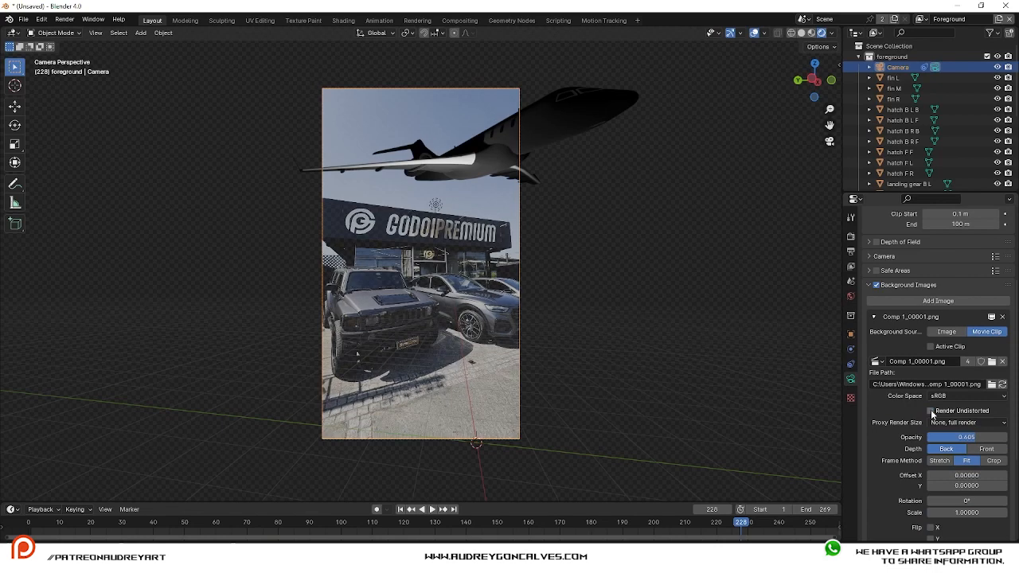
click(931, 412)
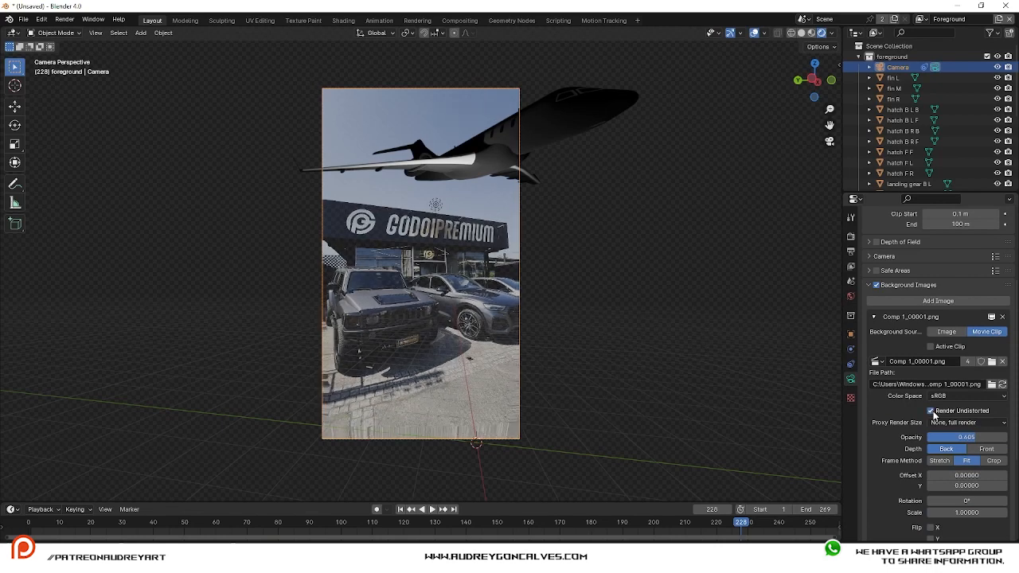
click(931, 411)
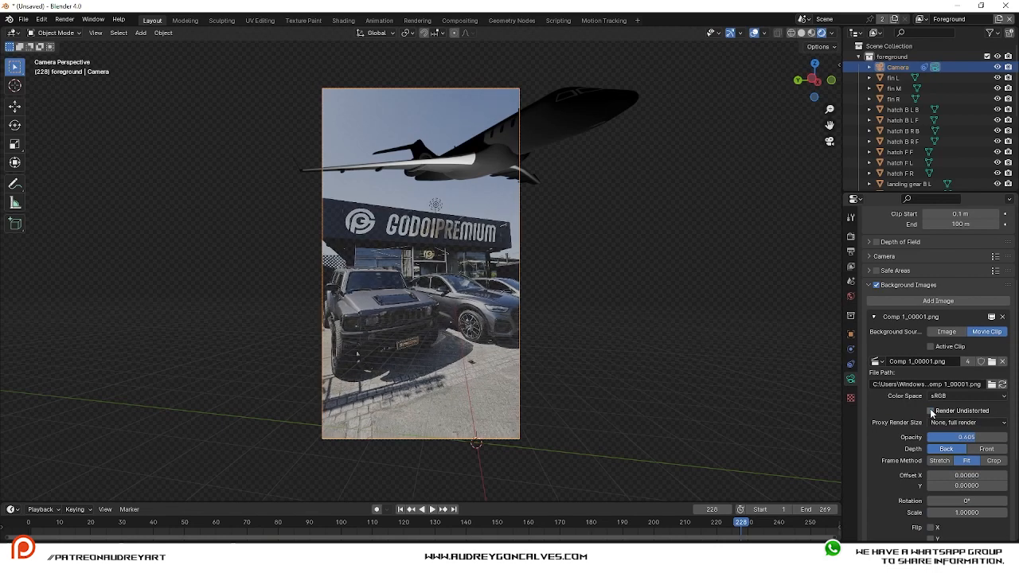
click(931, 411)
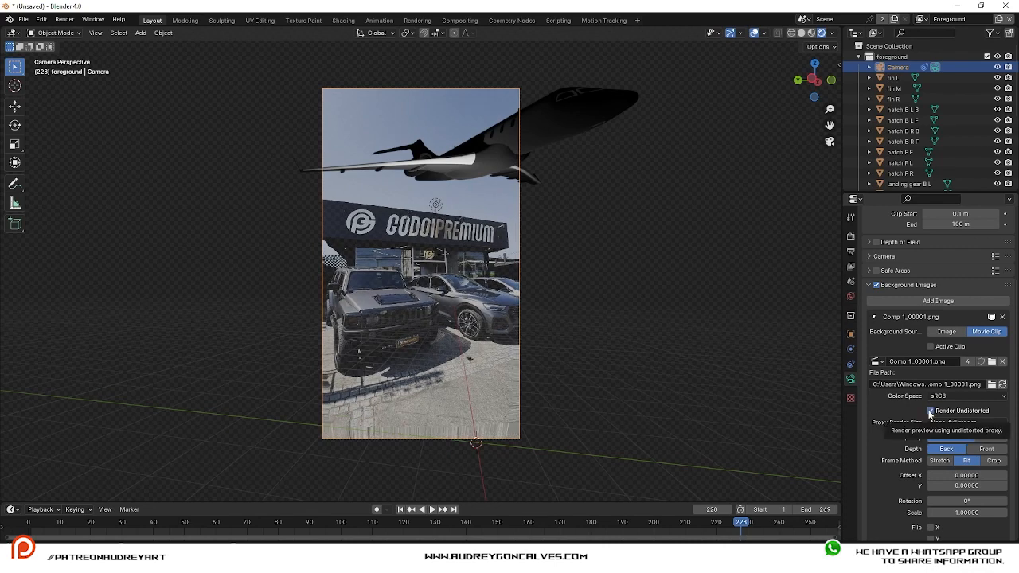
drag(972, 436, 1006, 437)
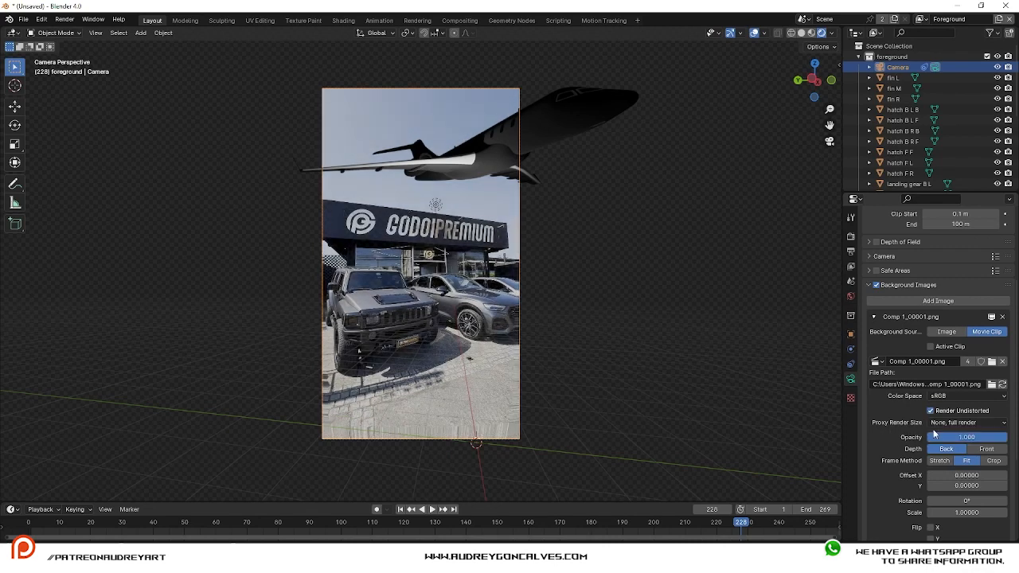
scroll(970, 442, up, 1)
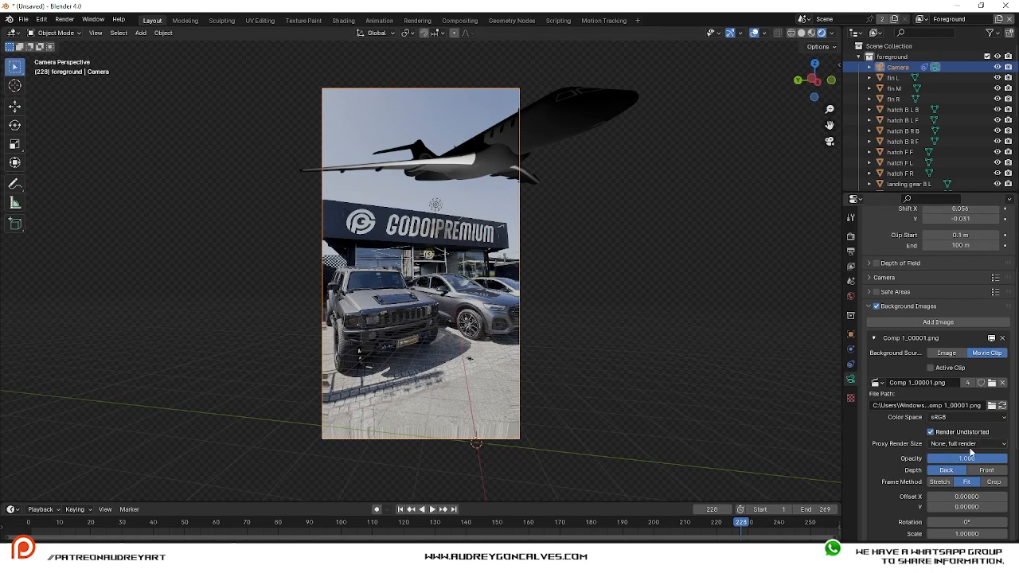
- Play the animation in the camera view and examine how the airplane sits over the full-opacity footage
key(space)
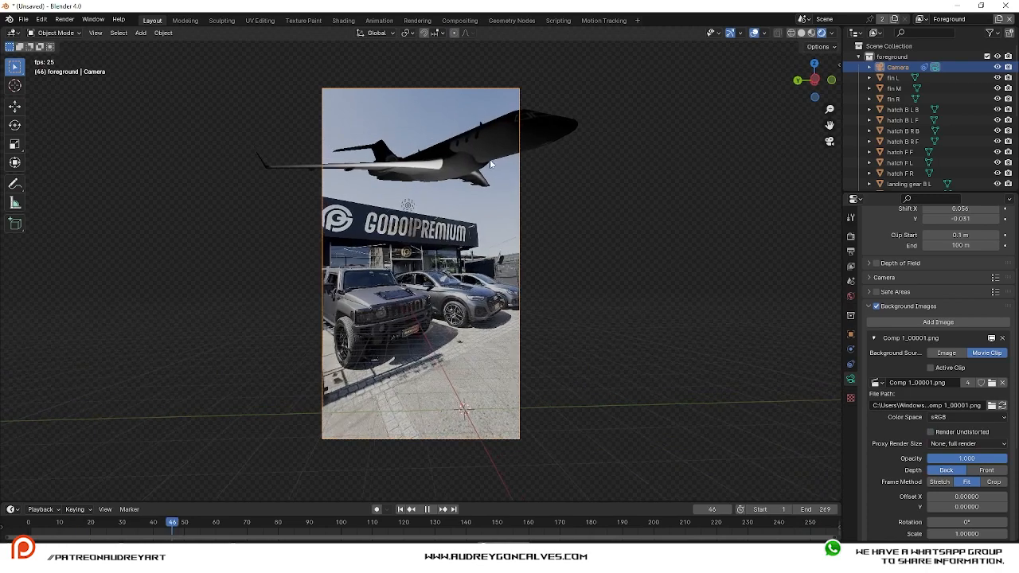
key(space)
scroll(481, 159, up, 3)
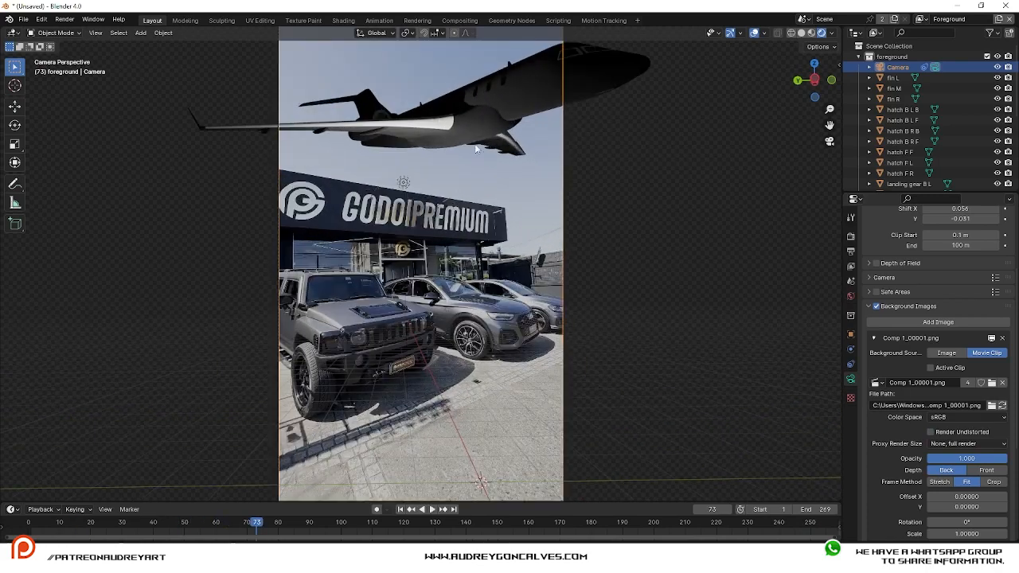
middle_drag(477, 149, 487, 163)
scroll(485, 159, down, 5)
key(KP_0)
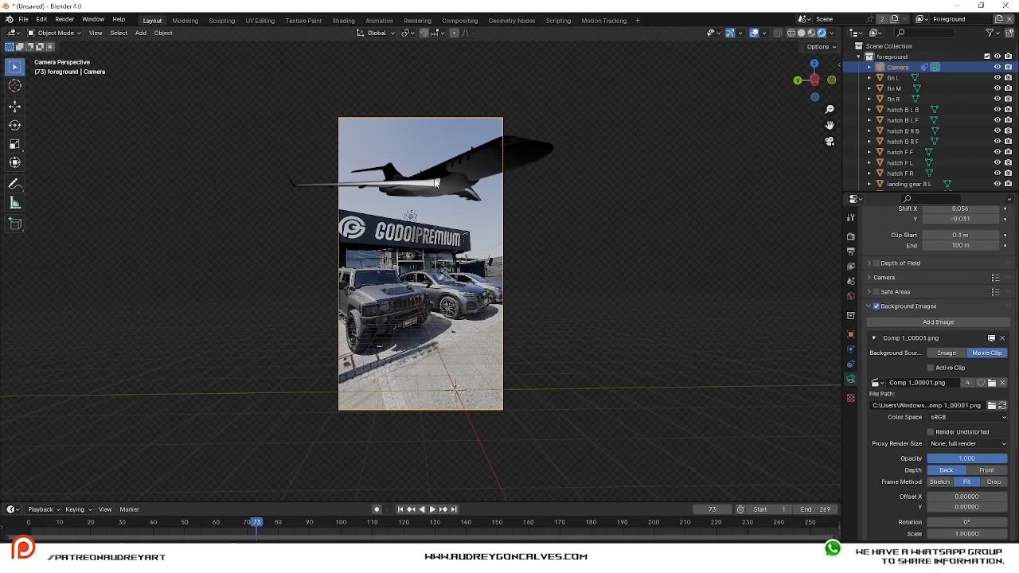
- Select all the airplane parts with the main body active and join them into one object
click(456, 185)
key(r)
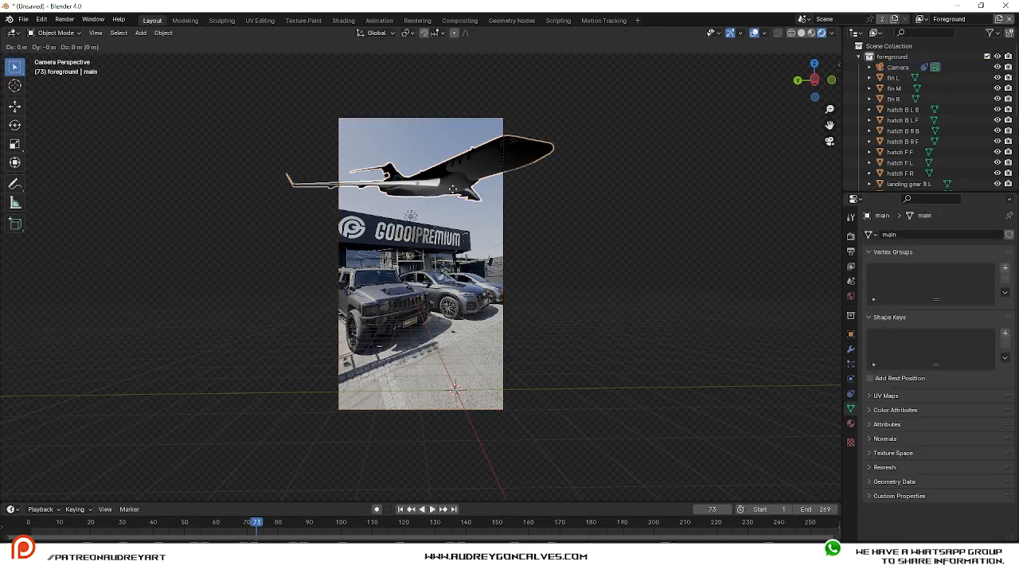
key(Escape)
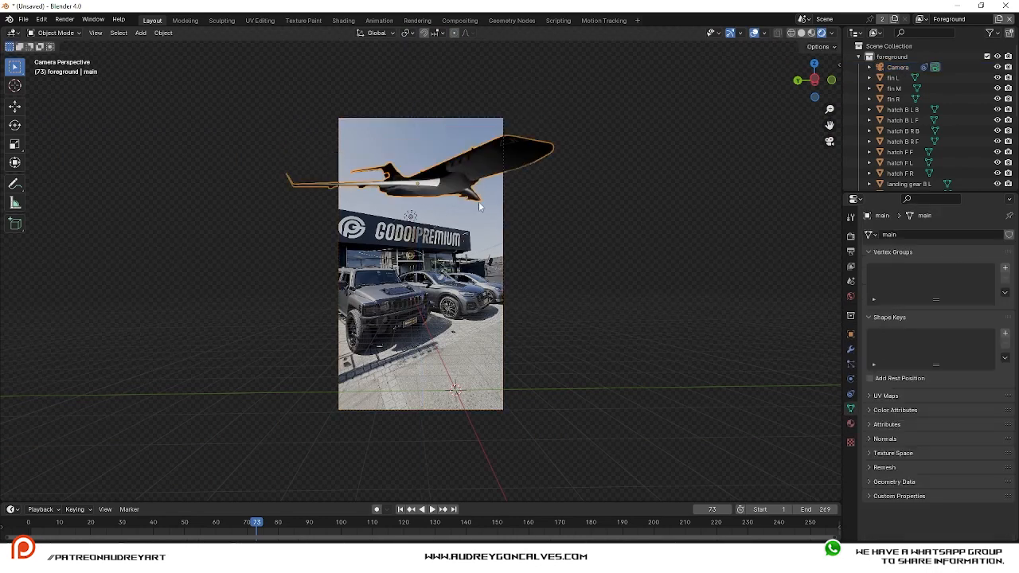
middle_drag(479, 201, 470, 189)
scroll(463, 189, down, 4)
key(Tab)
scroll(457, 190, down, 4)
key(Tab)
drag(521, 237, 412, 190)
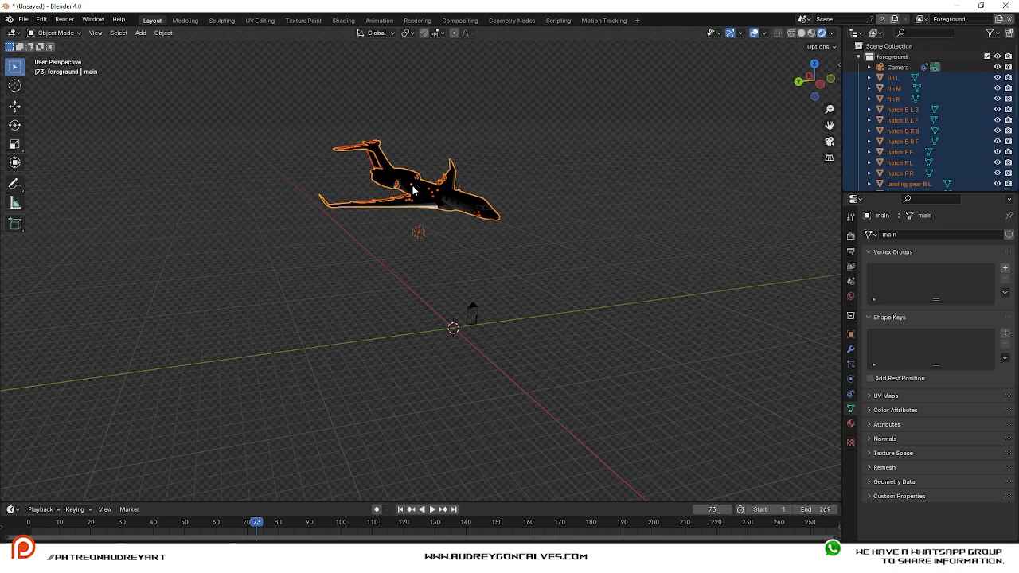
key(ctrl+j)
middle_drag(412, 189, 466, 241)
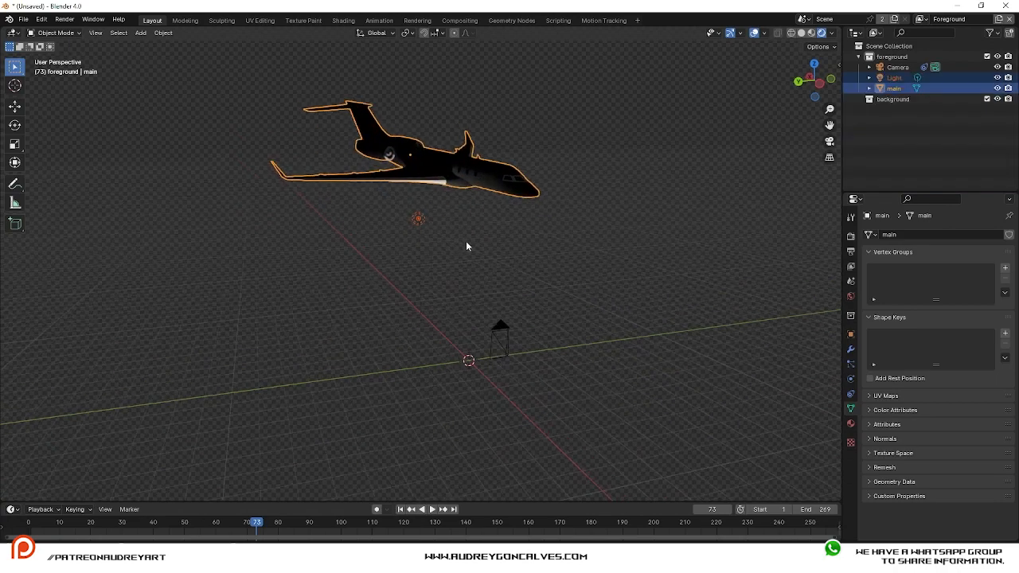
- Try moving the joined airplane along the global axes and rotating it about global Z in the camera view
key(KP_0)
key(g)
key(z)
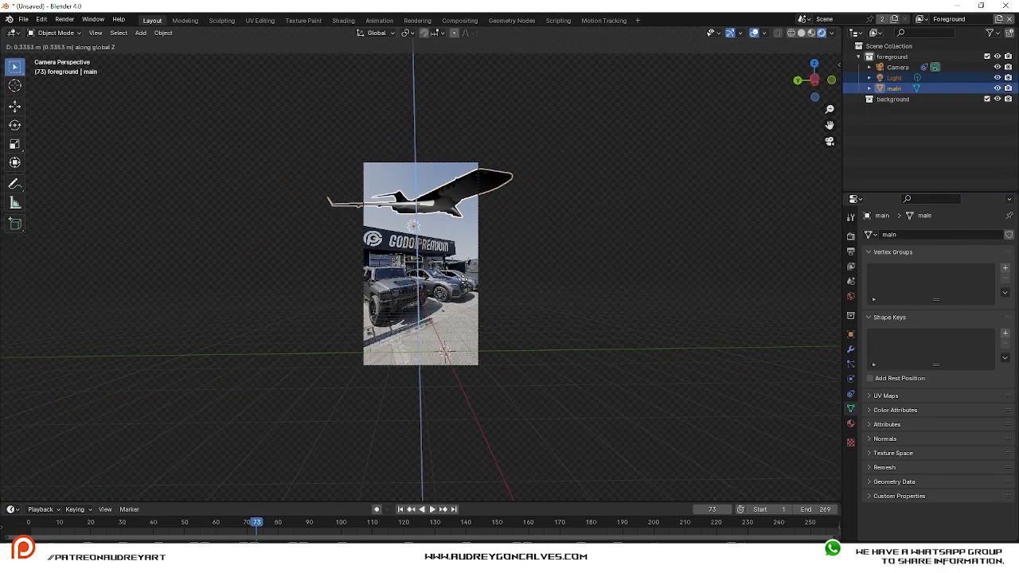
key(x)
key(y)
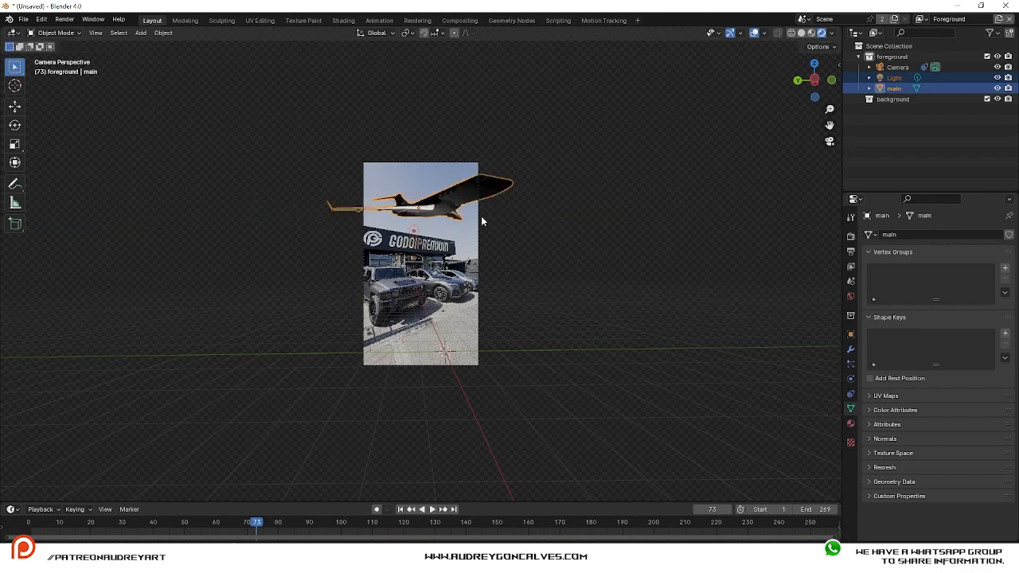
key(x)
click(443, 209)
key(r)
key(z)
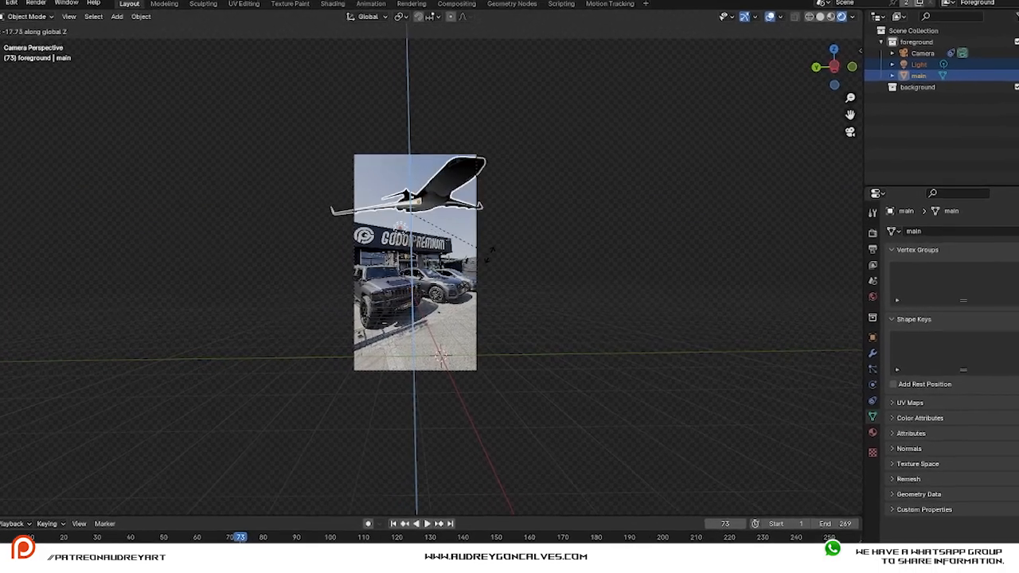
click(467, 265)
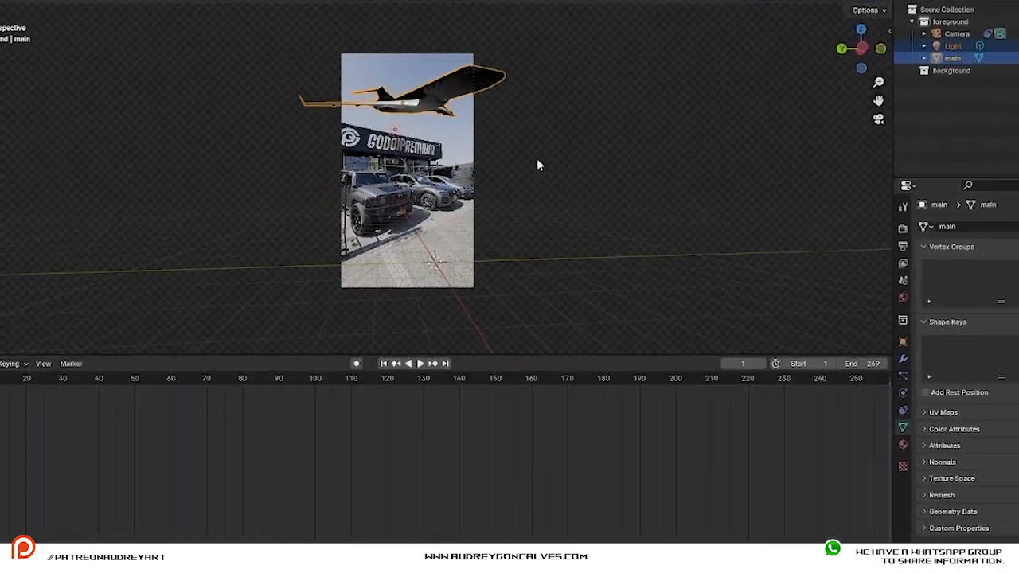
- Keyframe the airplane's location and rotation at frame 1, and shift it into the distance beyond the left edge of the camera frame
key(i)
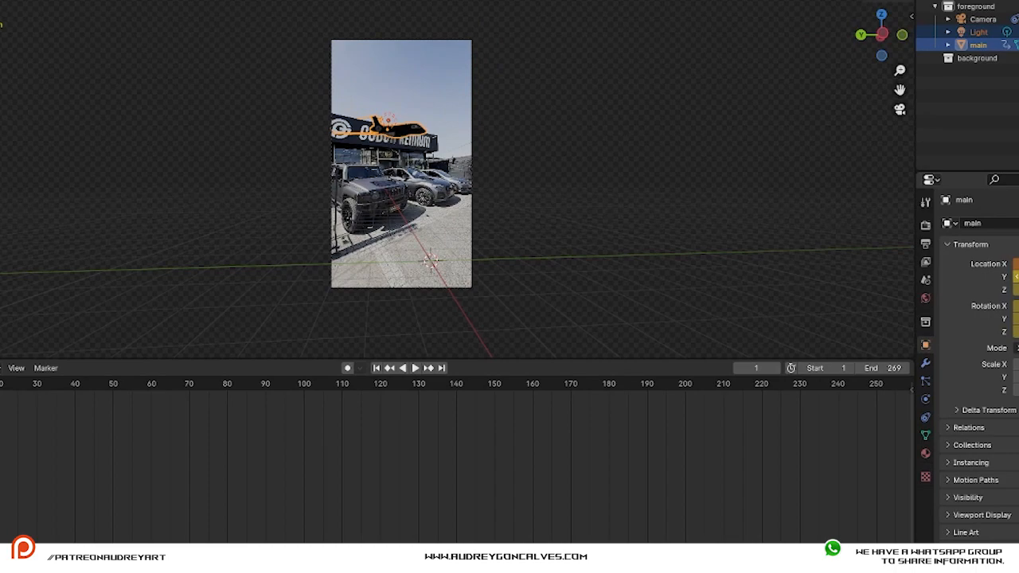
drag(1014, 276, 987, 264)
key(ctrl+z)
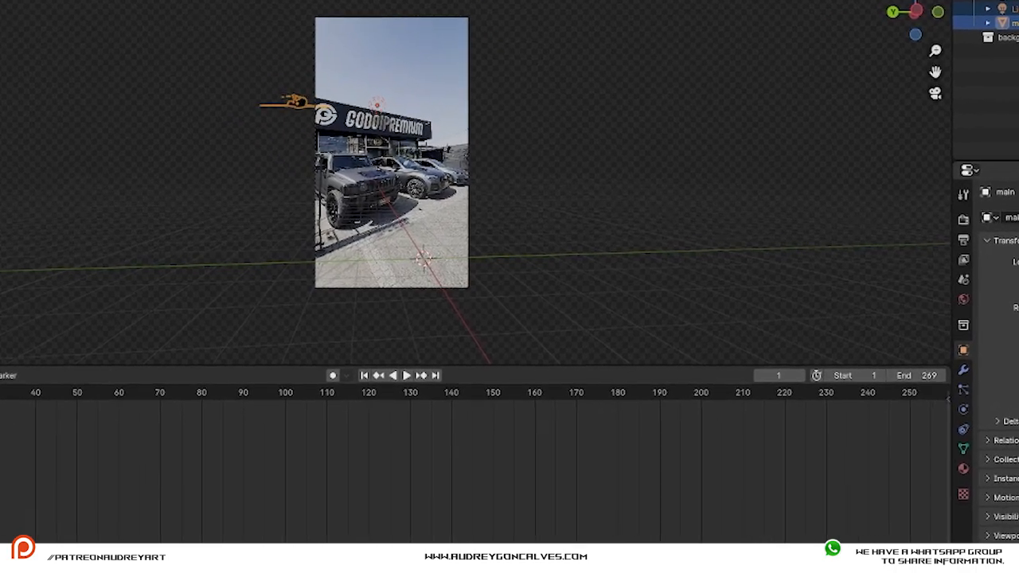
key(ctrl+z)
key(ctrl+shift+z)
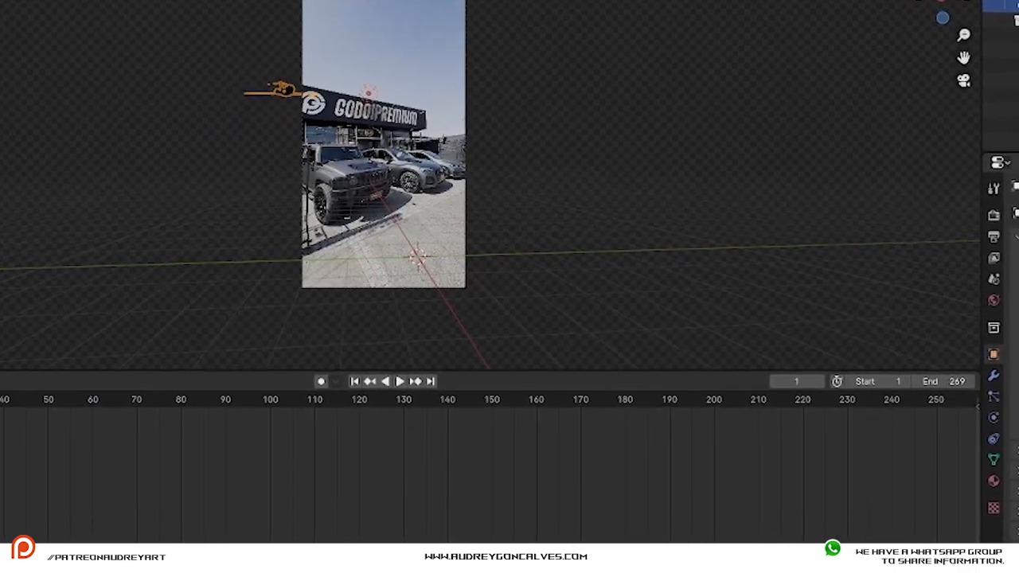
- Move the airplane along X out of the camera frame and keyframe this end position, with the key at about frame 270
drag(342, 435, 763, 436)
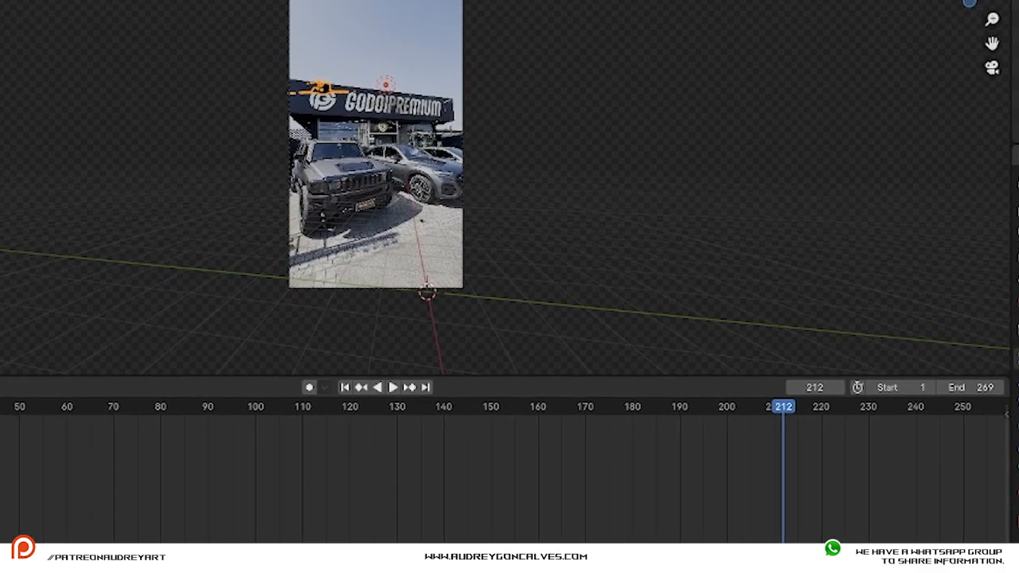
drag(1010, 264, 1018, 264)
scroll(868, 235, down, 2)
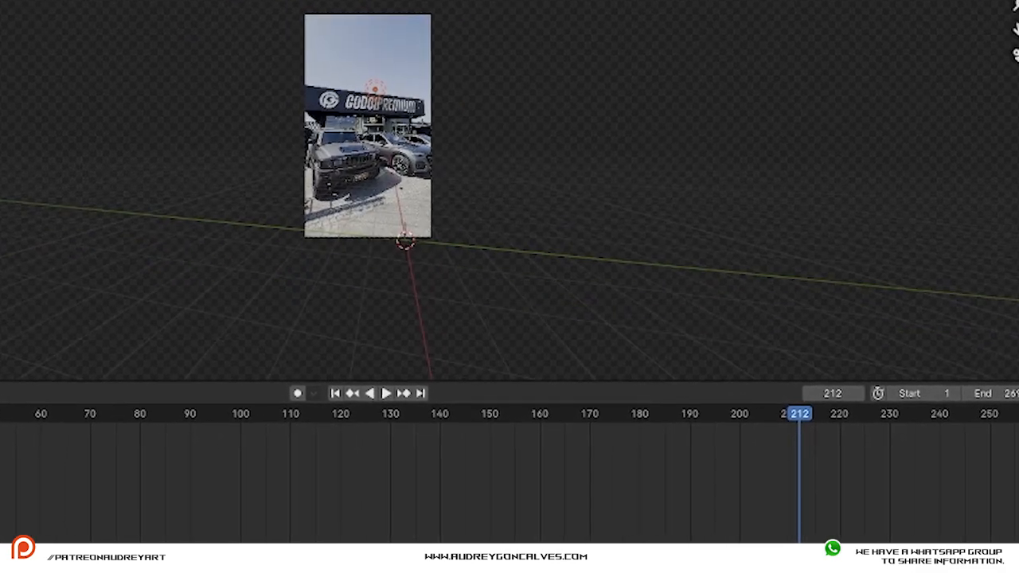
key(i)
scroll(719, 431, down, 3)
key(g)
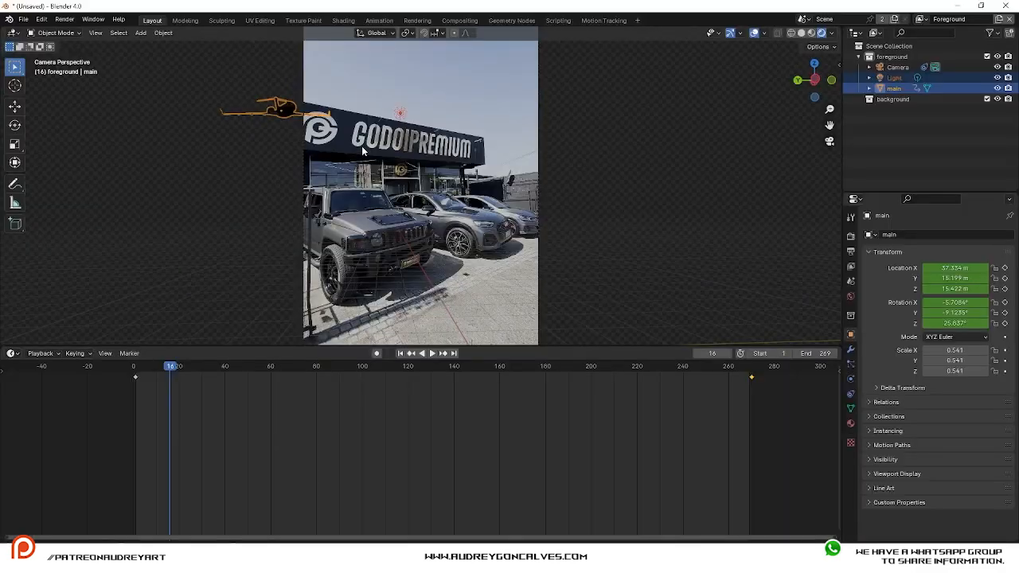
- Play the animation to check the airplane's flight over the dealership sign and out of the frame
shift+middle_drag(363, 148, 374, 198)
scroll(374, 199, up, 2)
key(space)
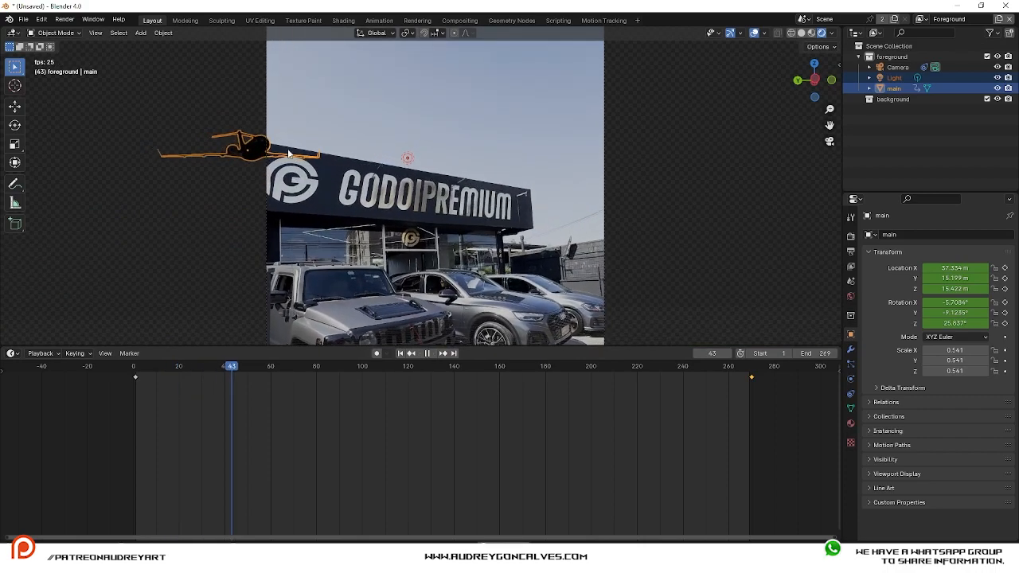
click(476, 133)
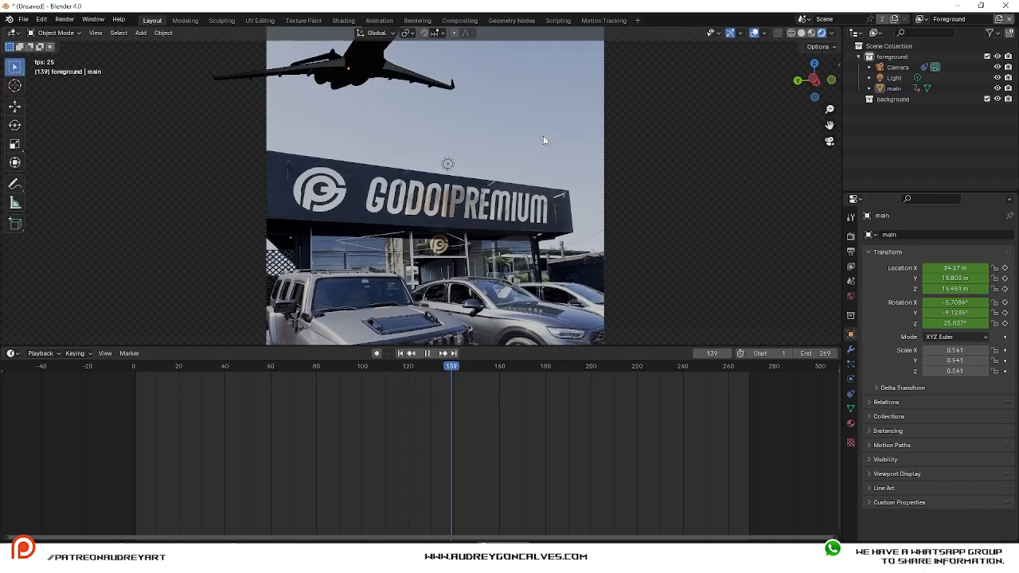
scroll(538, 139, down, 4)
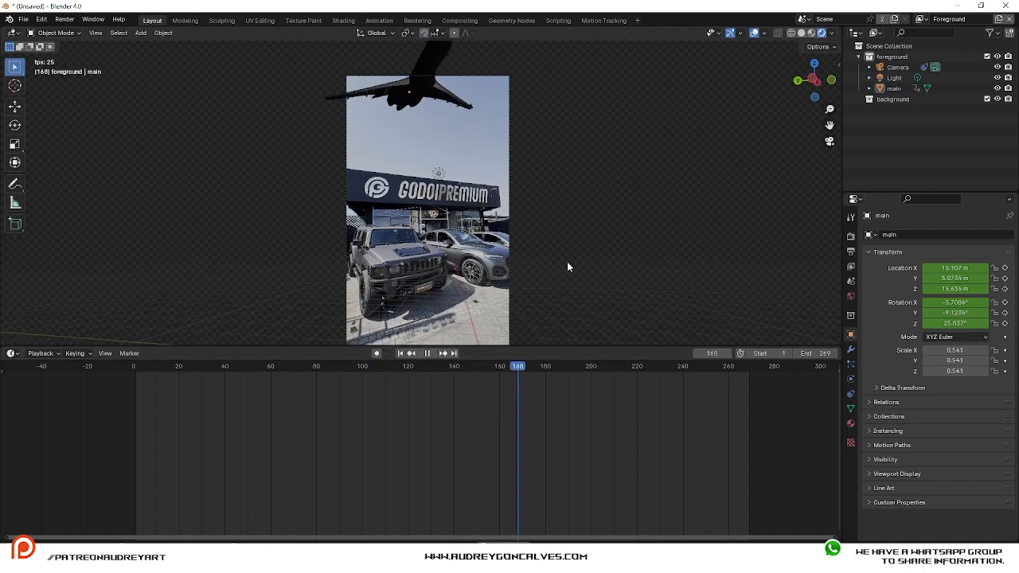
key(space)
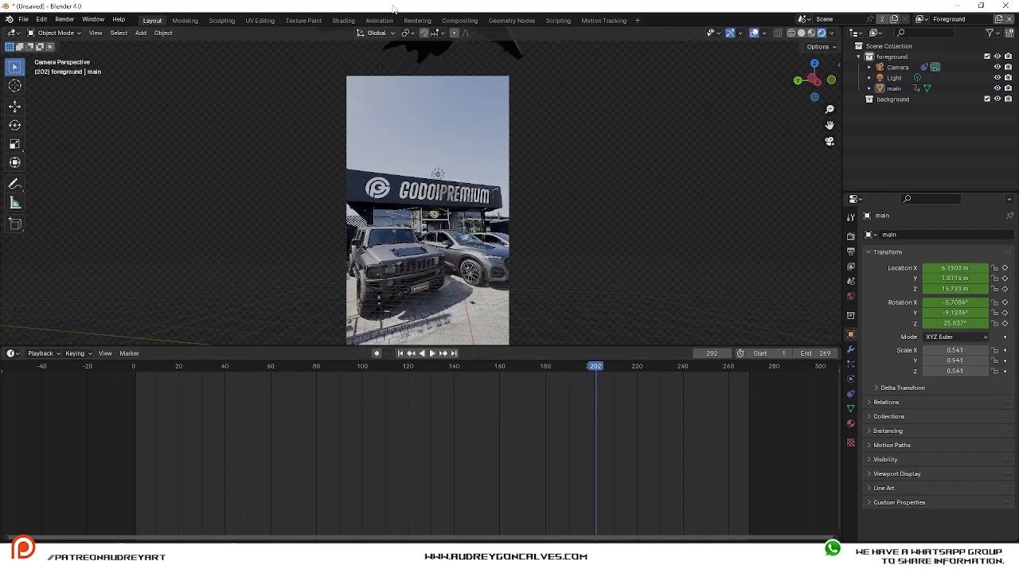
- Slow the airplane's flight by moving its end keyframe to about frame 283 and its start keyframe to about frame -10
click(421, 43)
drag(752, 378, 781, 377)
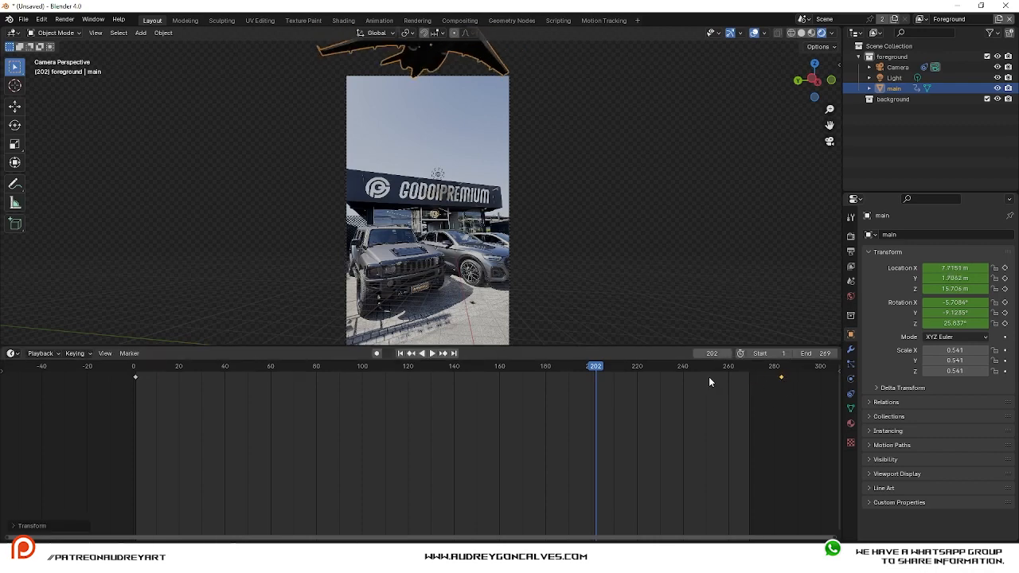
drag(135, 377, 98, 377)
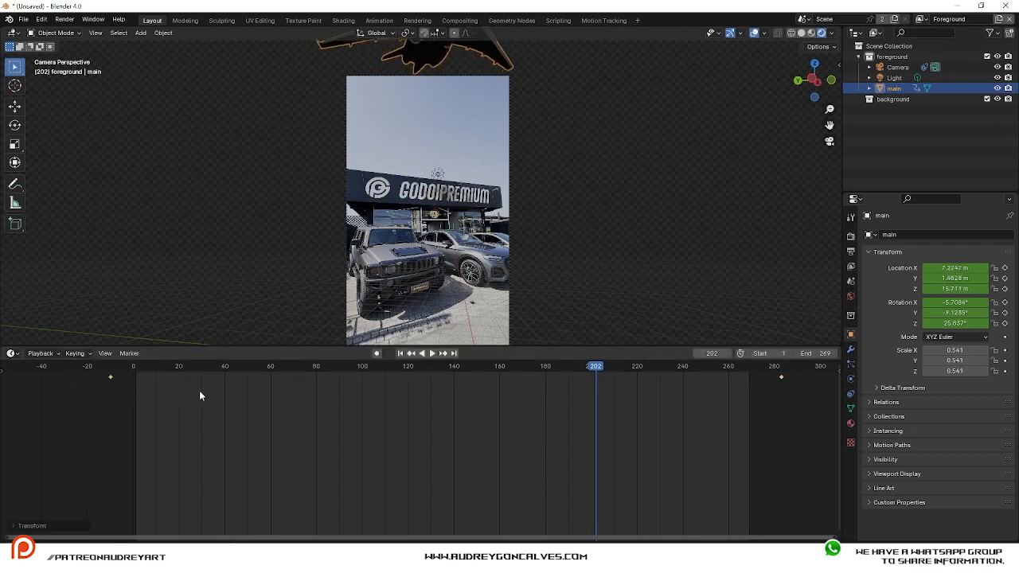
- Slow the flight further by moving the airplane's start key to about frame -15 and its end key to about frame 285
drag(581, 367, 117, 378)
key(space)
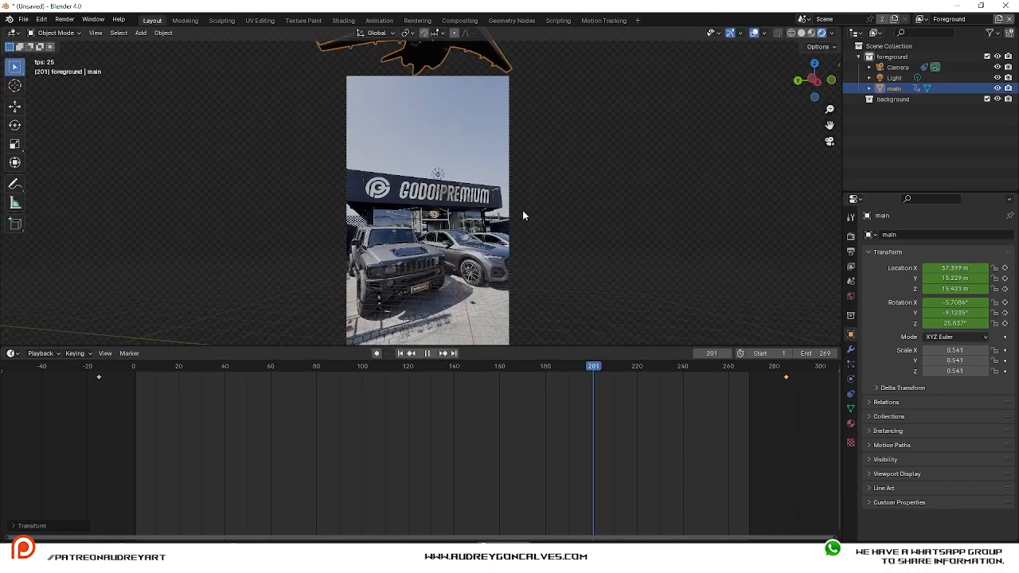
key(space)
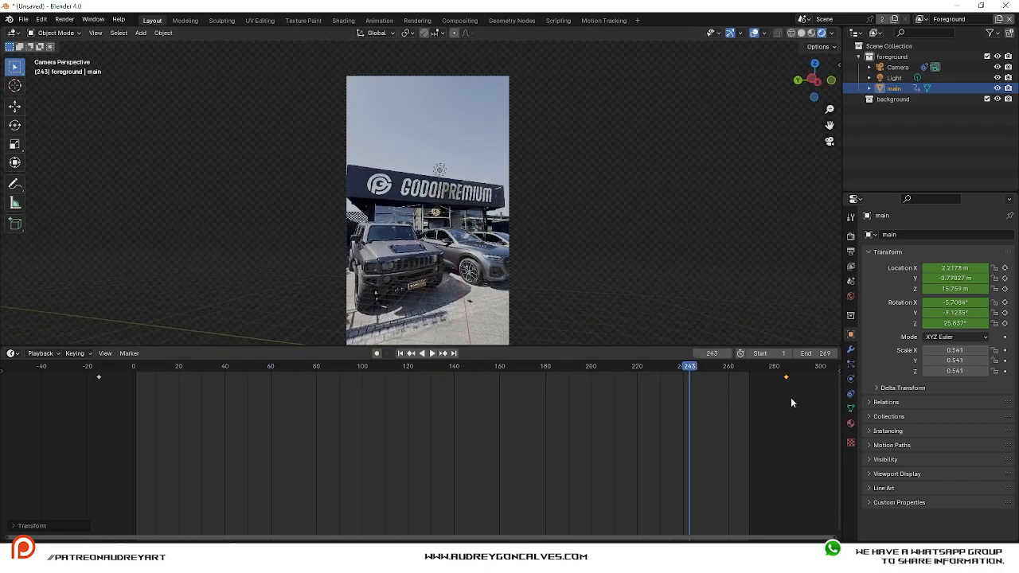
- Scrub the timeline between about frames 58 and 136 to examine the airplane's approach over the dealership sign
drag(689, 366, 265, 428)
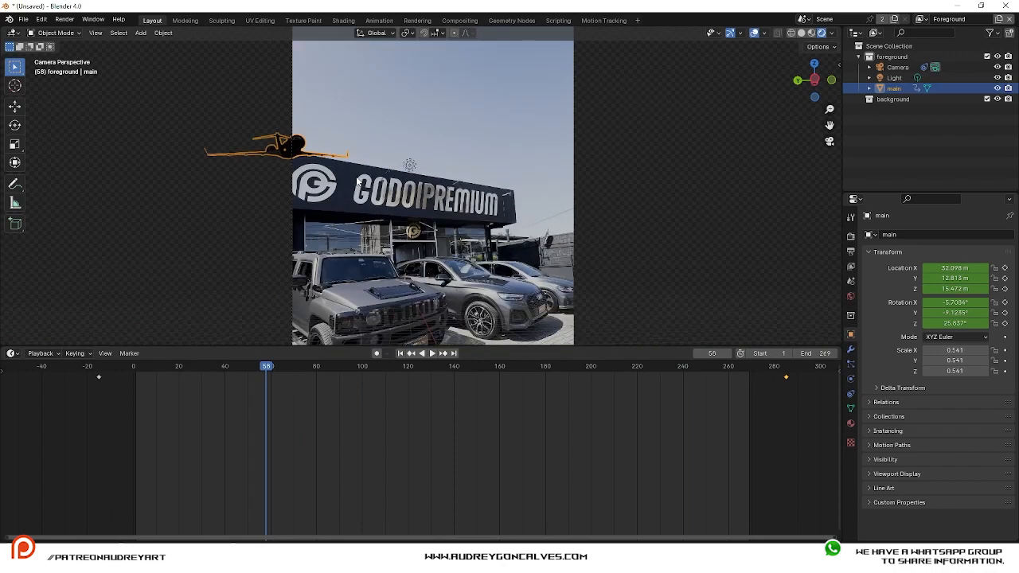
drag(275, 367, 368, 434)
scroll(433, 255, down, 3)
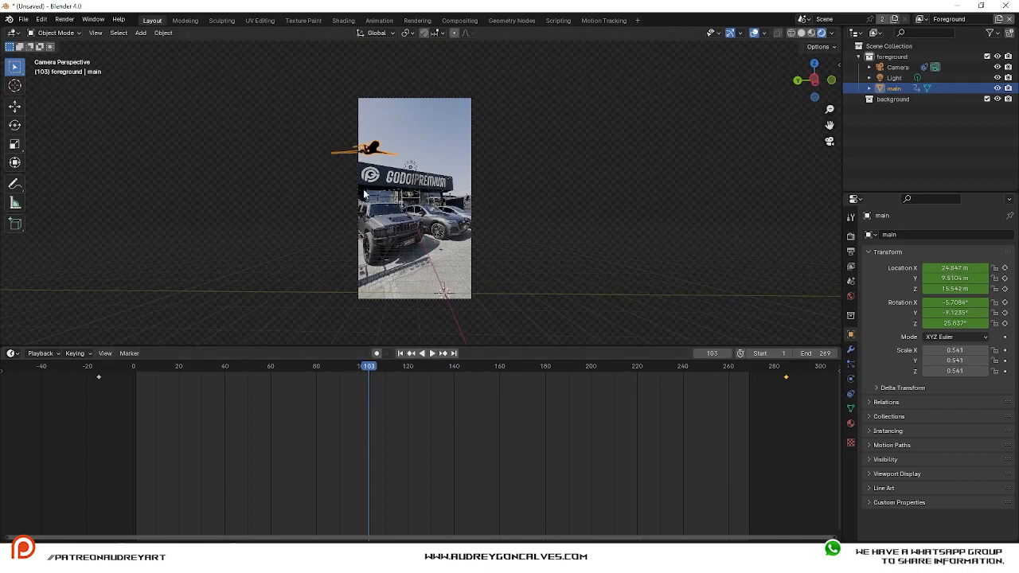
scroll(344, 134, up, 4)
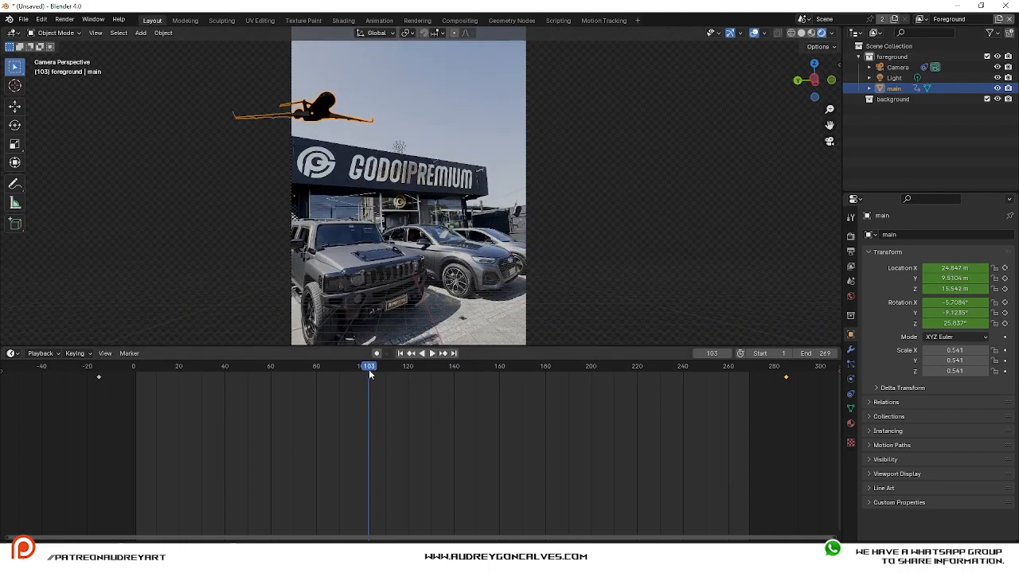
drag(369, 369, 444, 374)
scroll(361, 75, up, 2)
scroll(359, 118, down, 2)
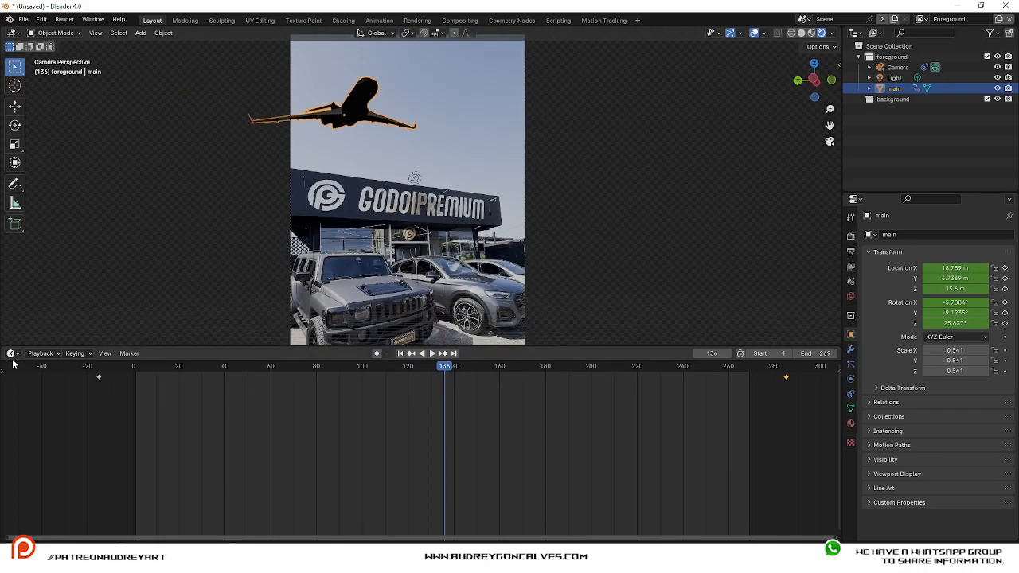
- Show the private jet black material in the Shader Editor and spread out its image texture and Color Ramp nodes
click(11, 354)
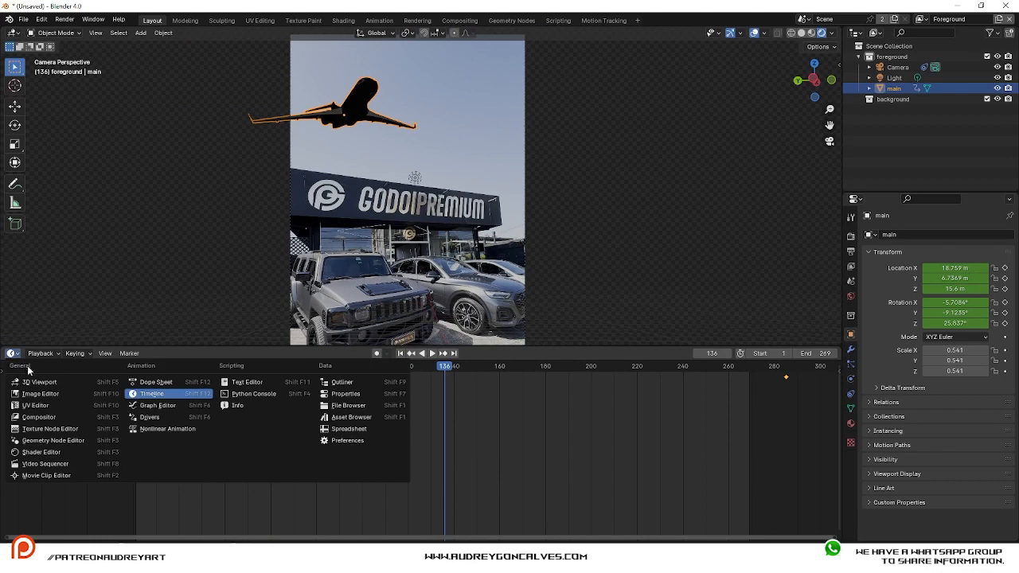
click(47, 452)
scroll(282, 460, down, 1)
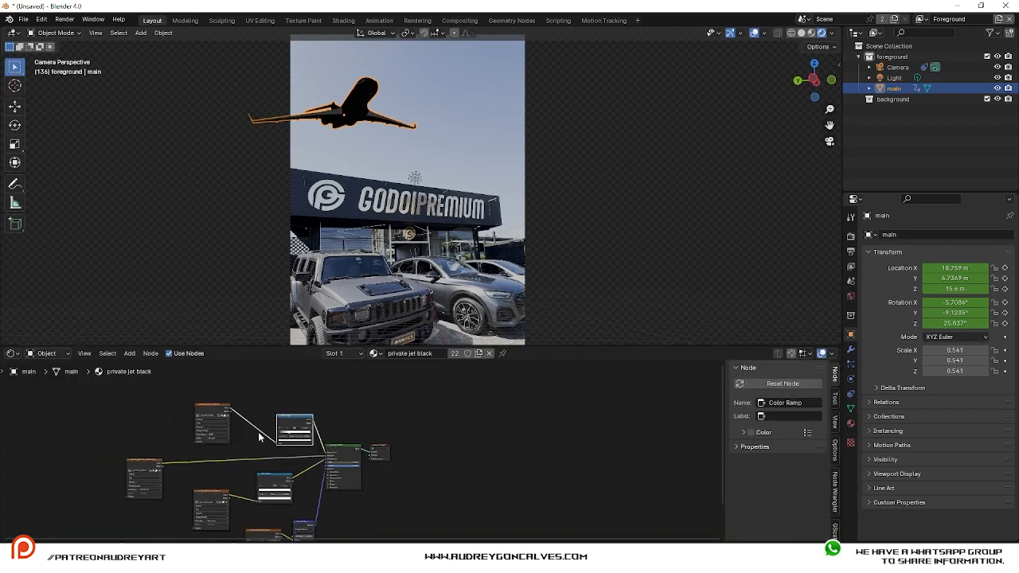
drag(212, 416, 183, 400)
drag(138, 464, 174, 441)
drag(209, 494, 162, 491)
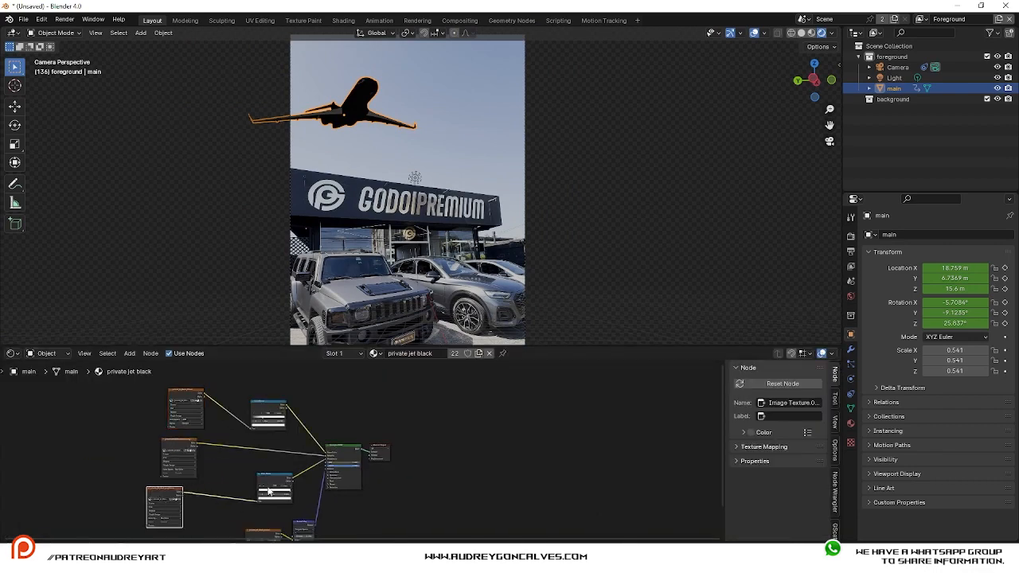
drag(264, 476, 245, 477)
scroll(374, 172, up, 4)
scroll(322, 117, down, 3)
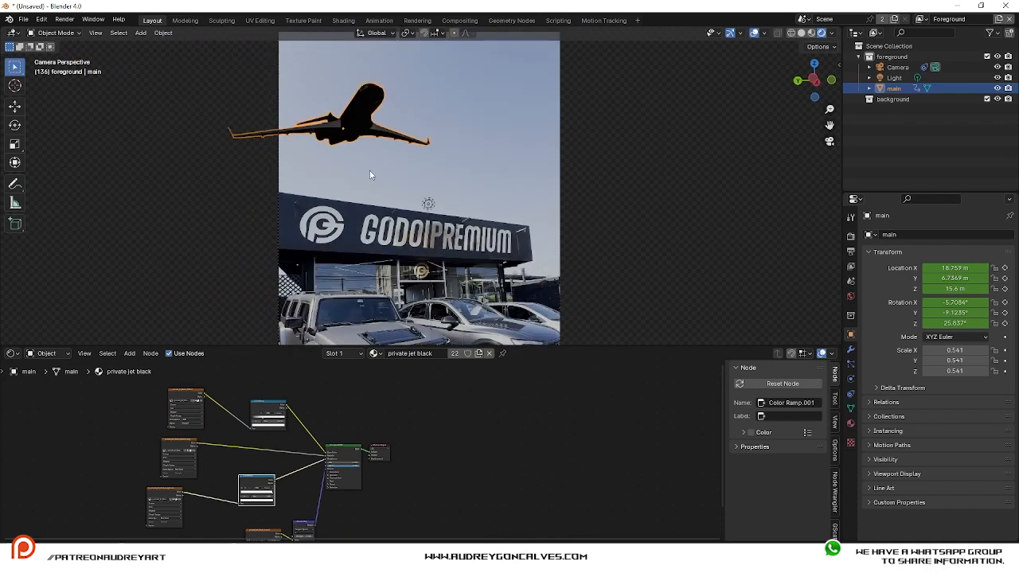
- Scale the airplane up uniformly to about 0.597
key(s)
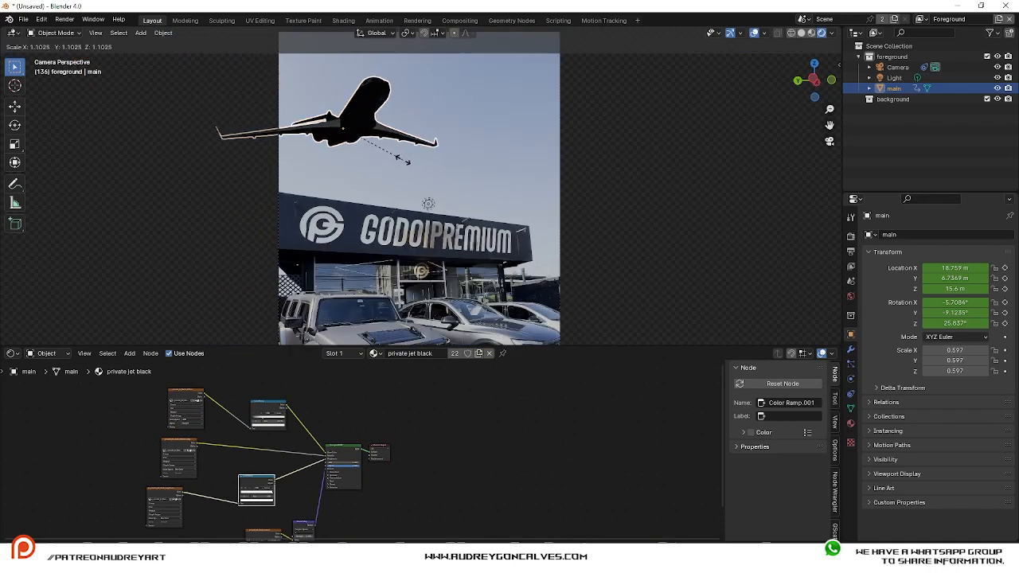
click(403, 163)
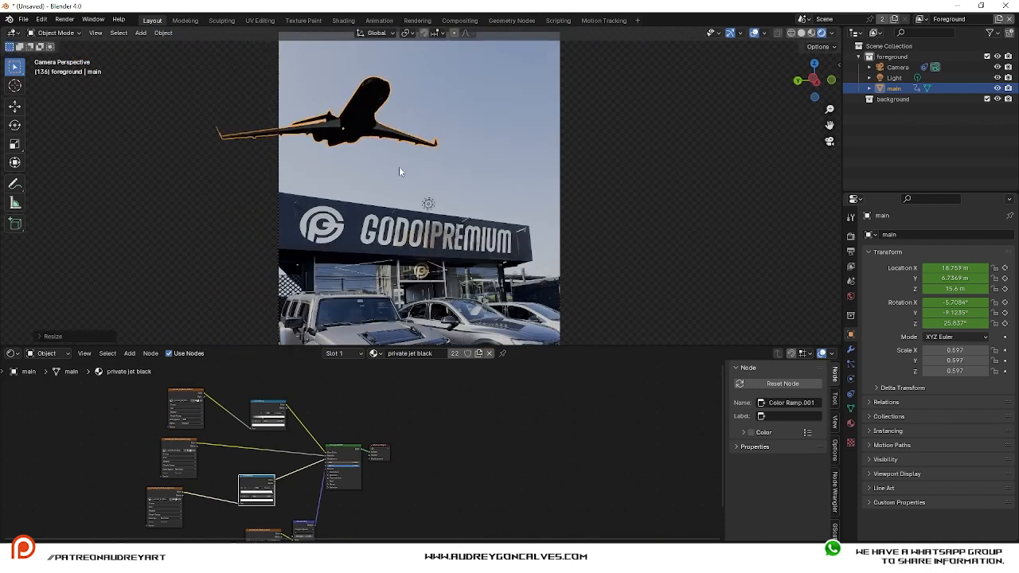
key(KP_0)
key(KP_0)
scroll(405, 167, down, 4)
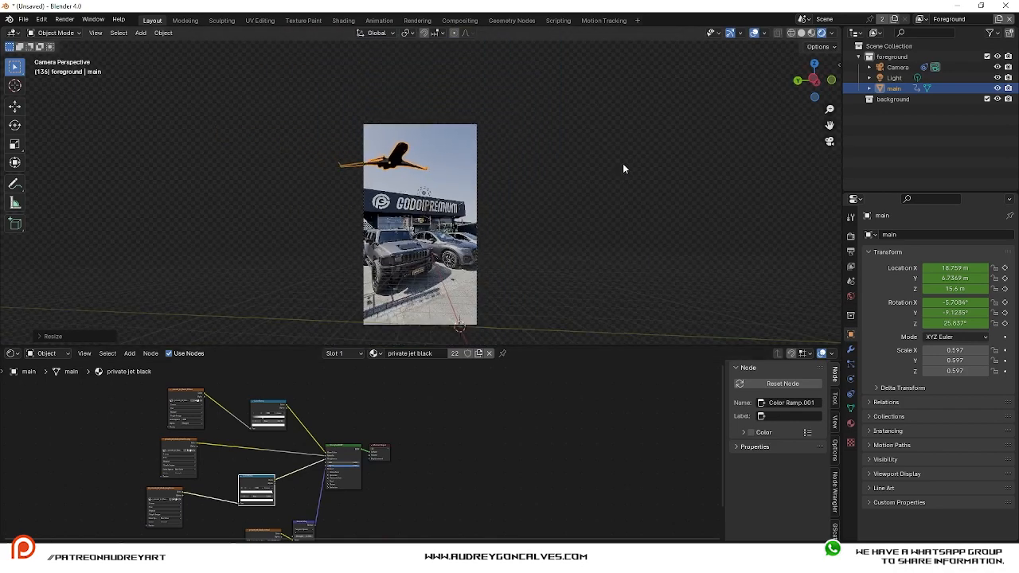
- Deselect the airplane and shift the lower Color Ramp node slightly away from the shader node
click(623, 169)
scroll(366, 187, up, 3)
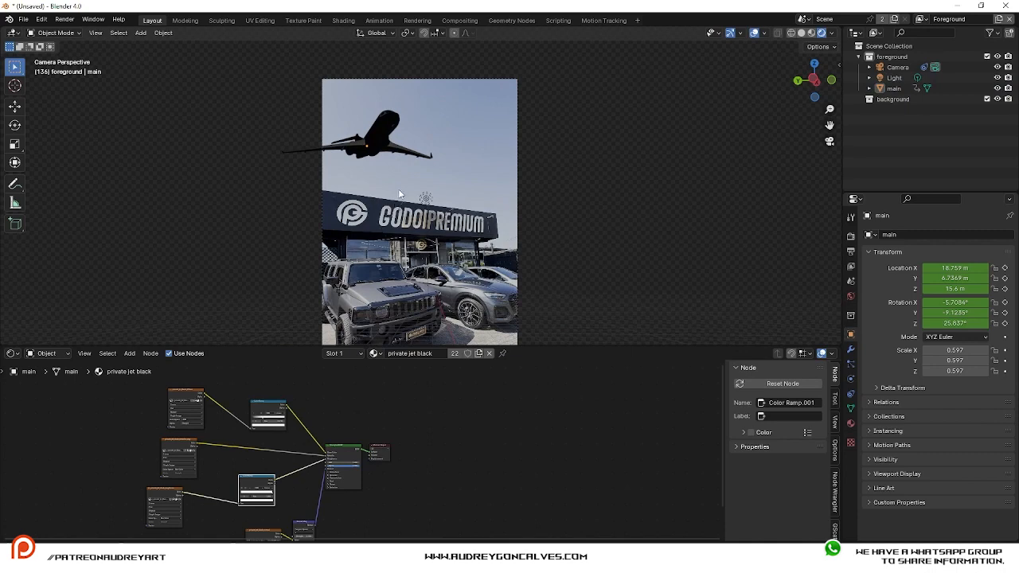
scroll(384, 220, up, 2)
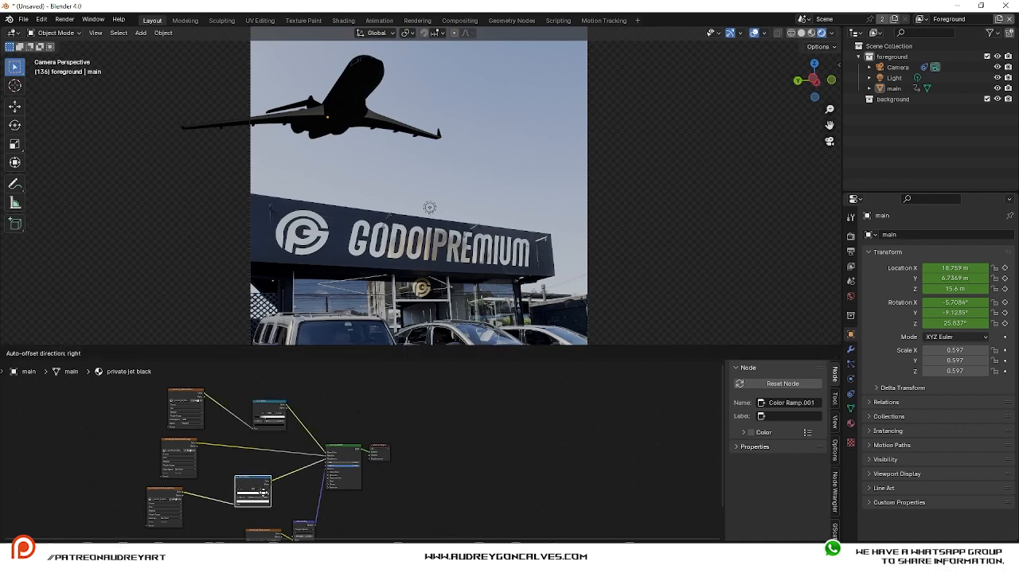
drag(271, 495, 266, 497)
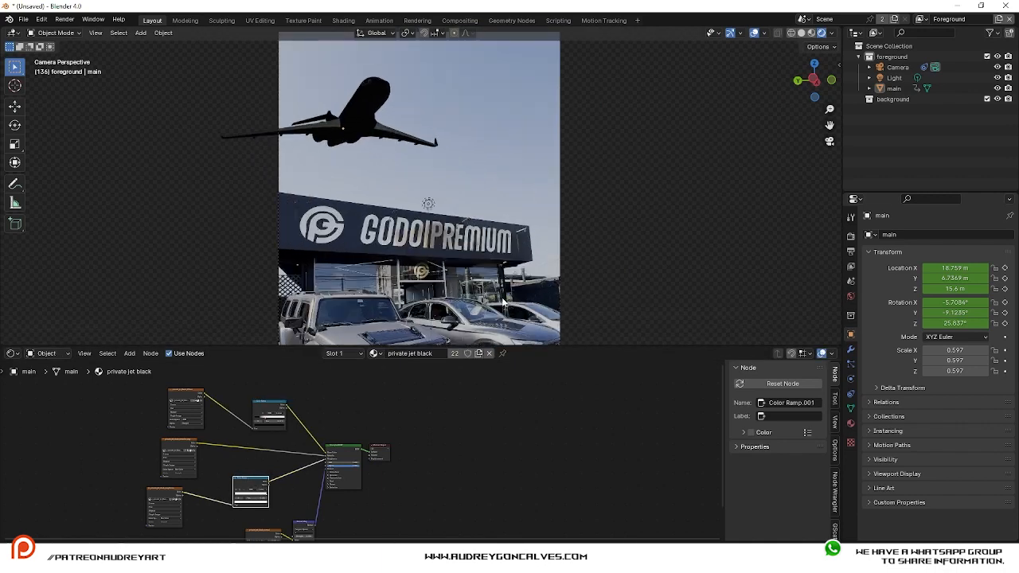
- Assign an Environment Texture to the world background color
click(851, 295)
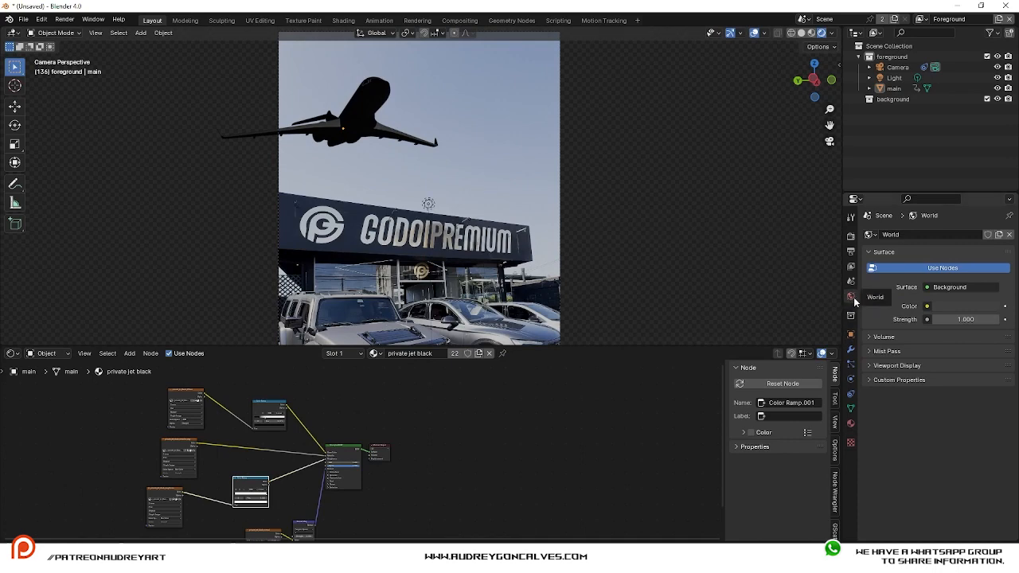
click(927, 307)
click(692, 353)
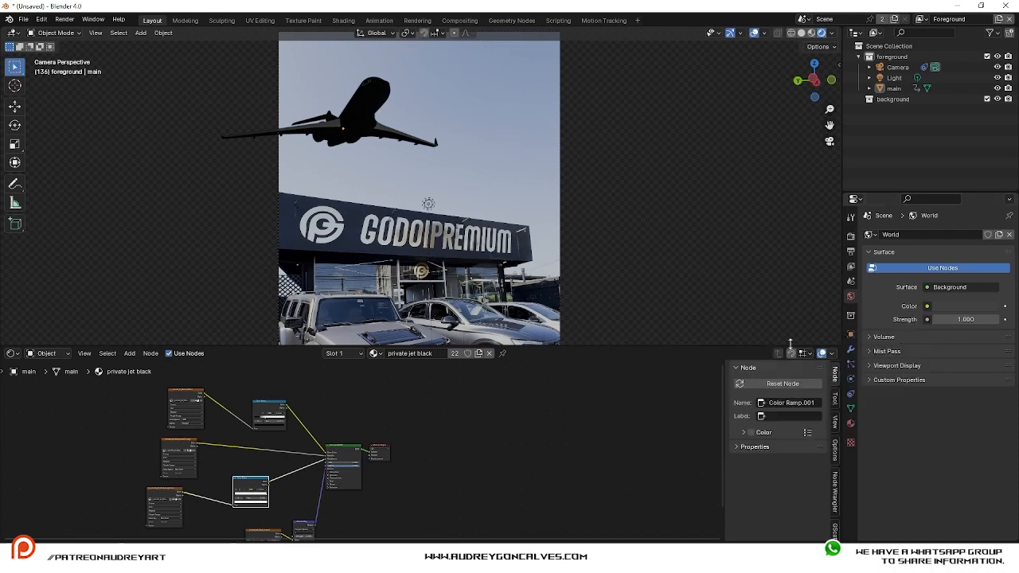
click(926, 306)
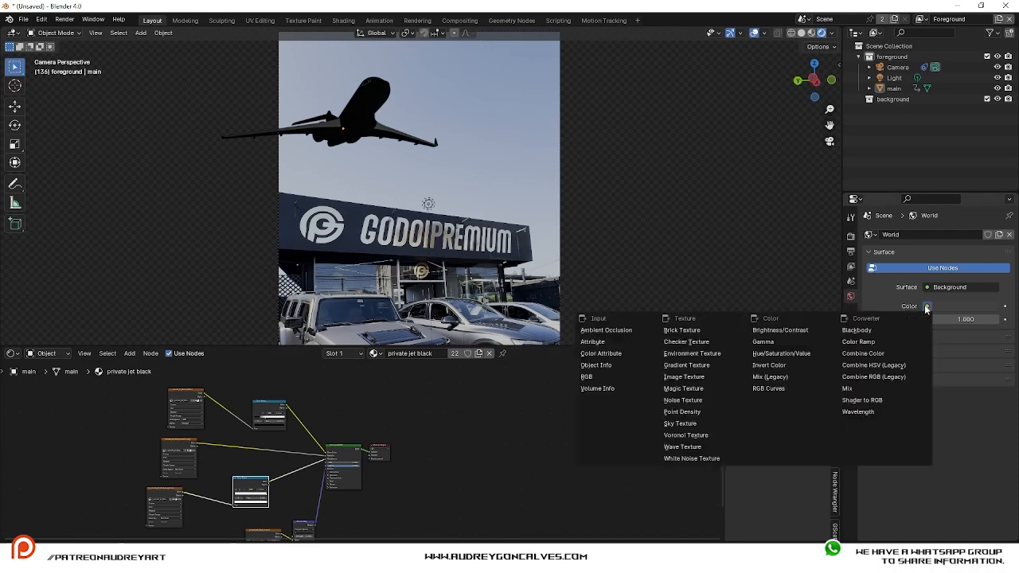
click(703, 354)
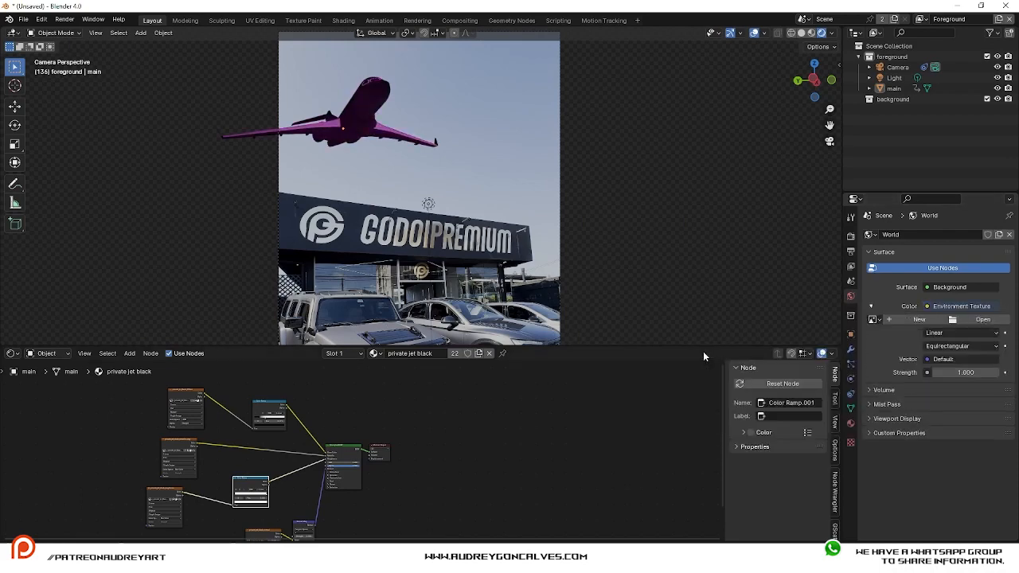
- Filter the Downloads folder for HDR files and load aristea_wreck_puresky_4k.hdr as the world's environment image
click(983, 319)
click(274, 236)
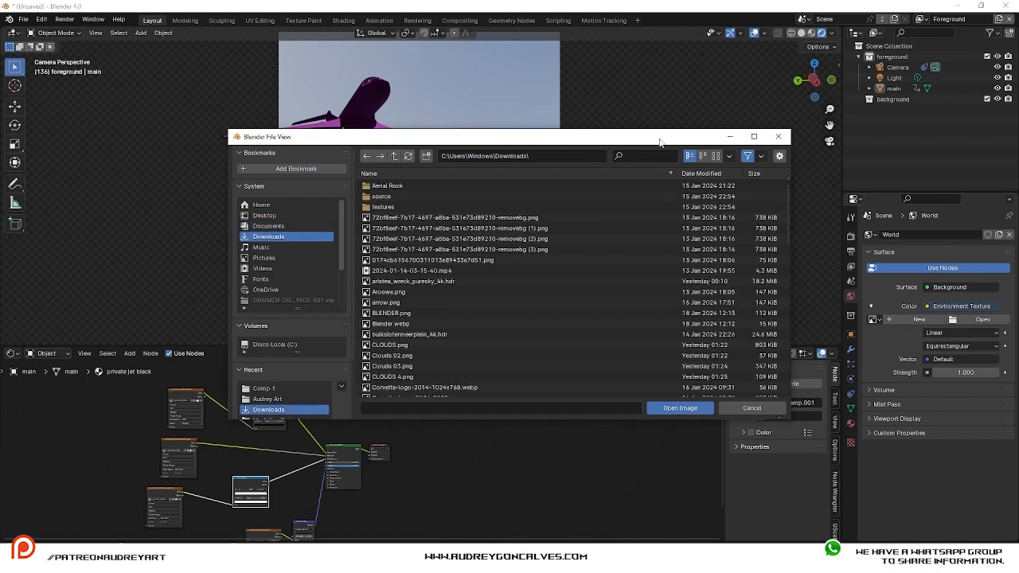
text(HDR)
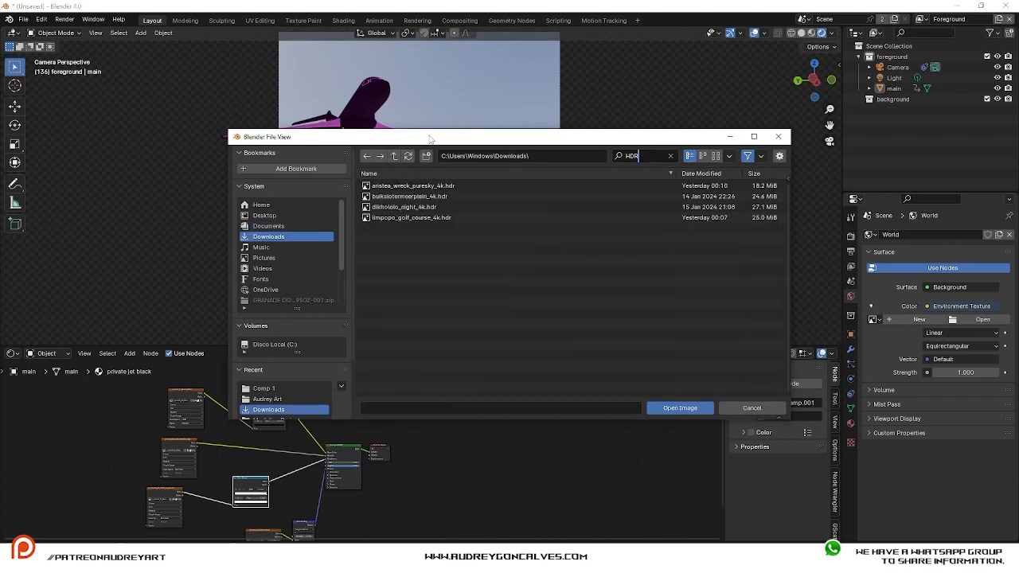
drag(430, 139, 651, 117)
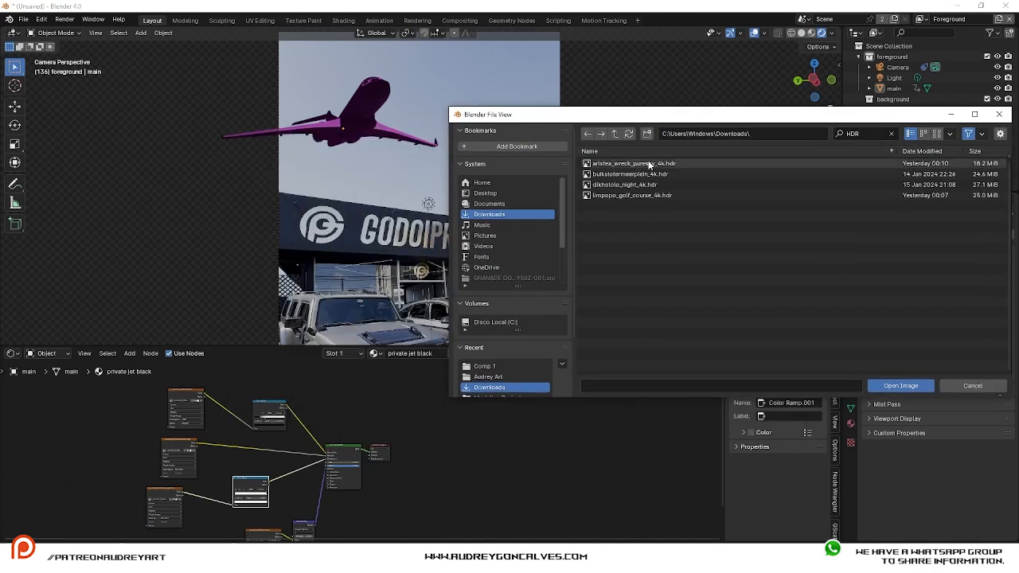
double_click(651, 164)
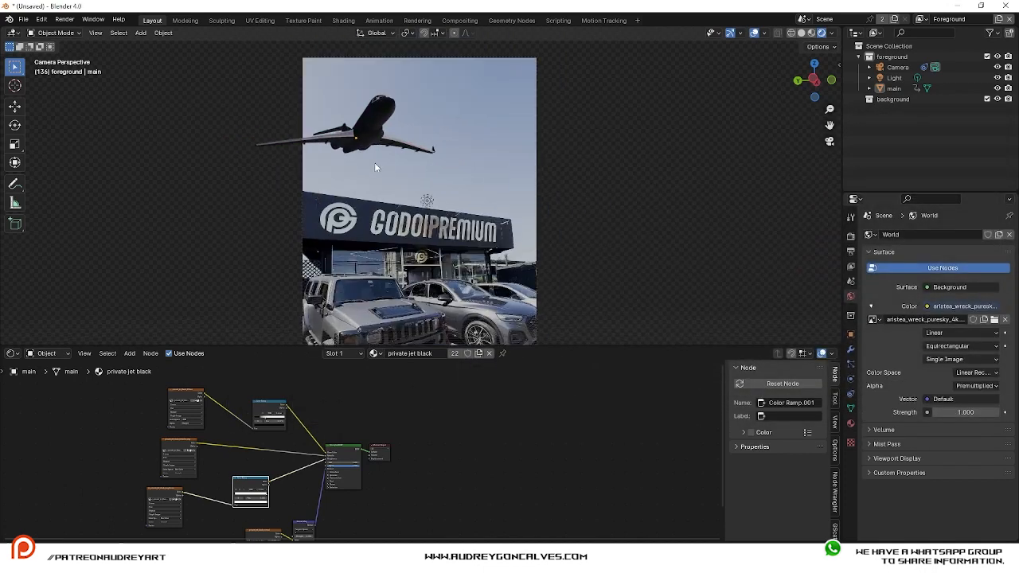
- Play the animation from frame 136 to examine the HDR lighting on the airplane
scroll(372, 176, down, 1)
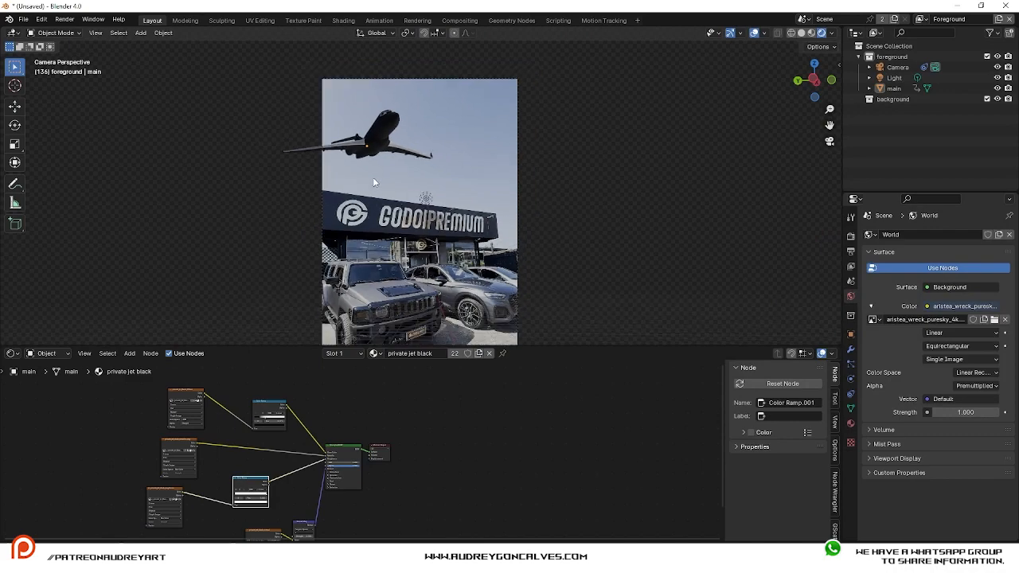
scroll(346, 215, up, 2)
key(space)
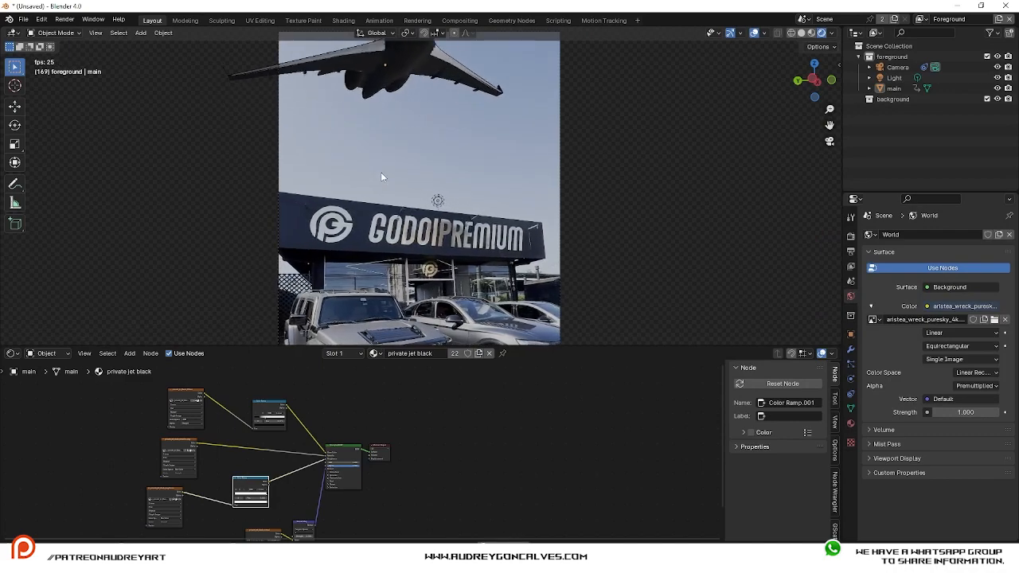
key(space)
scroll(380, 176, down, 2)
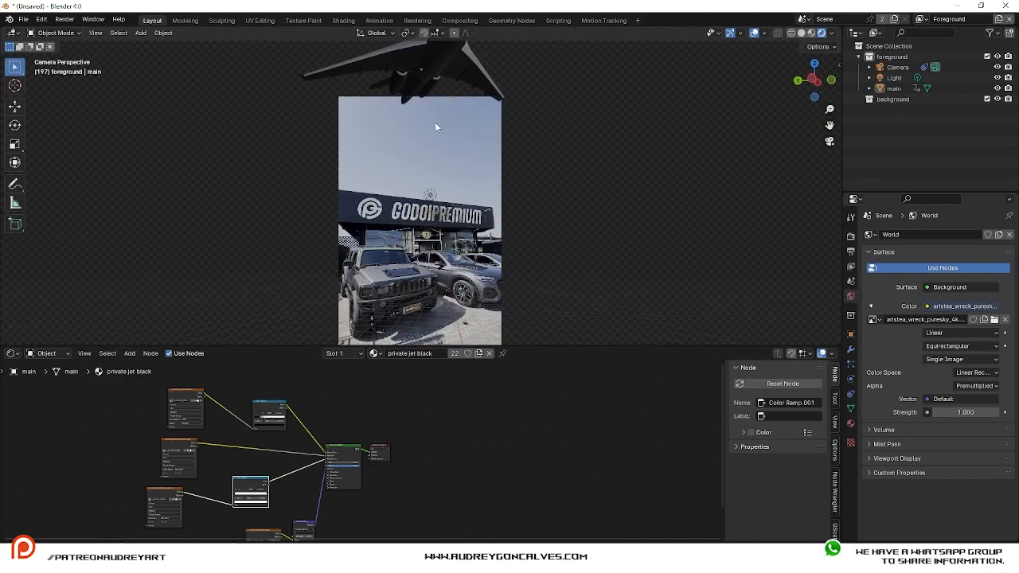
key(space)
scroll(434, 122, down, 2)
- Replace the Shader Editor with the Timeline and watch the lit airplane's flight from its start
click(12, 353)
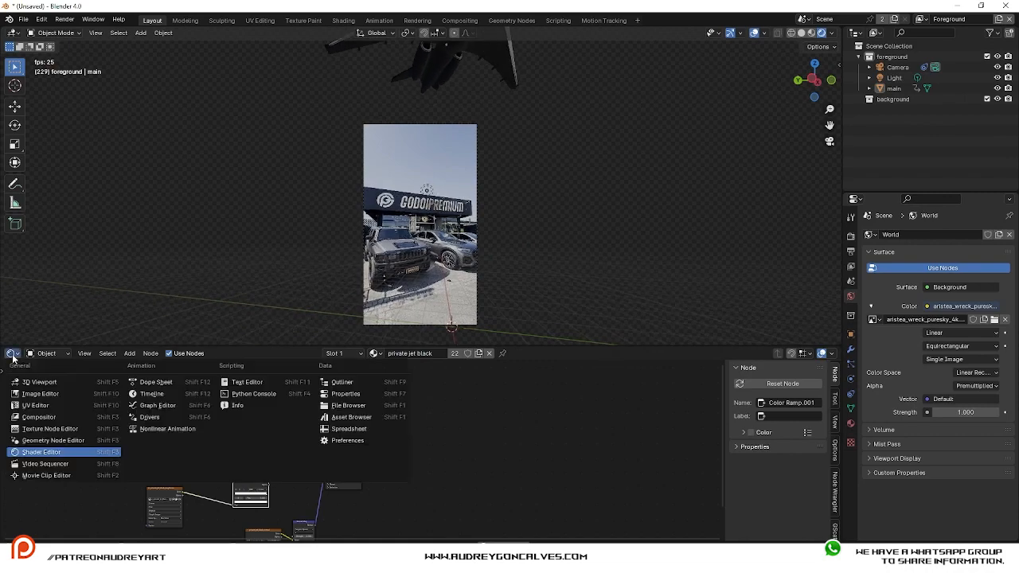
click(12, 355)
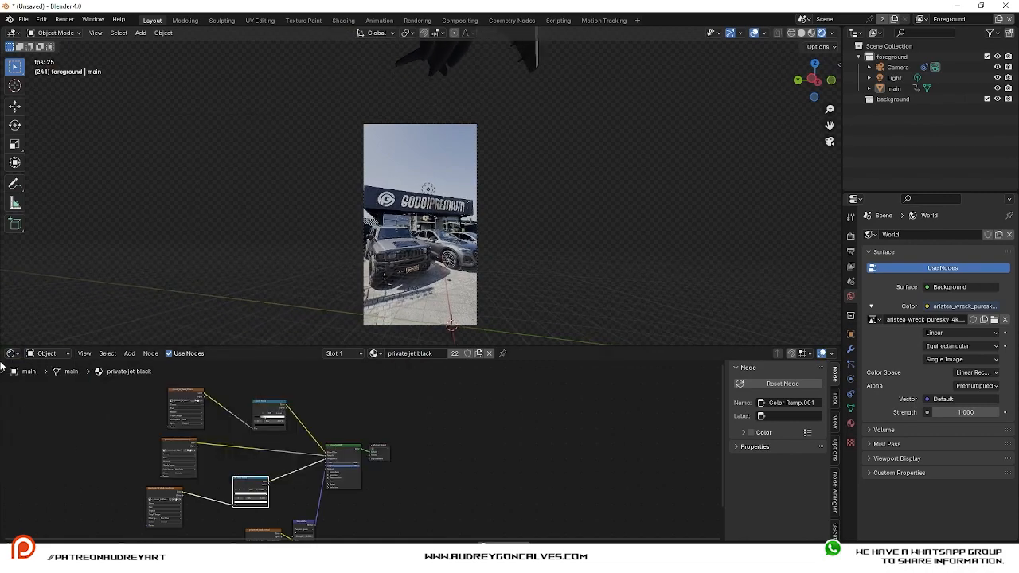
click(13, 353)
click(151, 393)
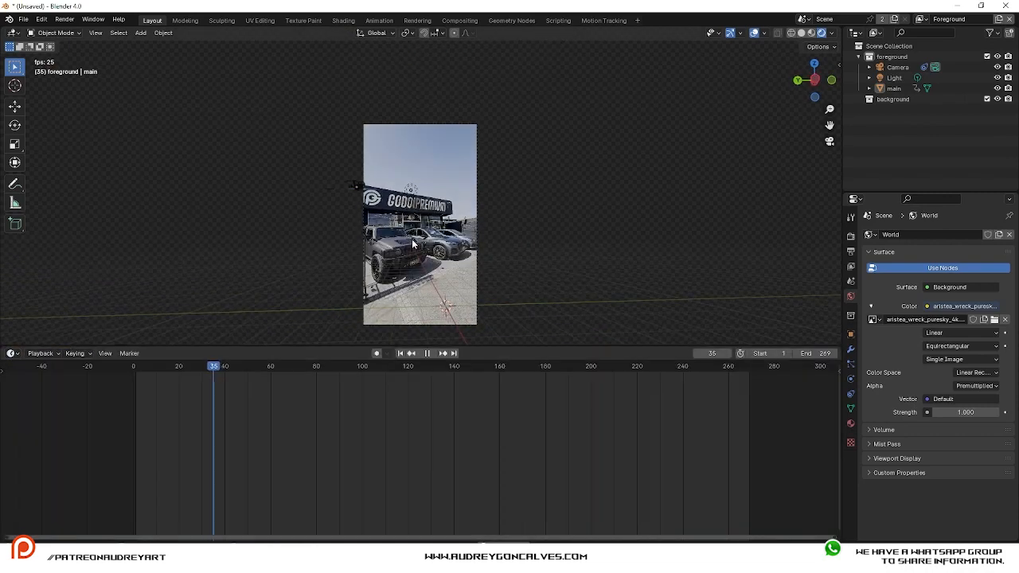
scroll(375, 207, up, 3)
scroll(374, 207, up, 2)
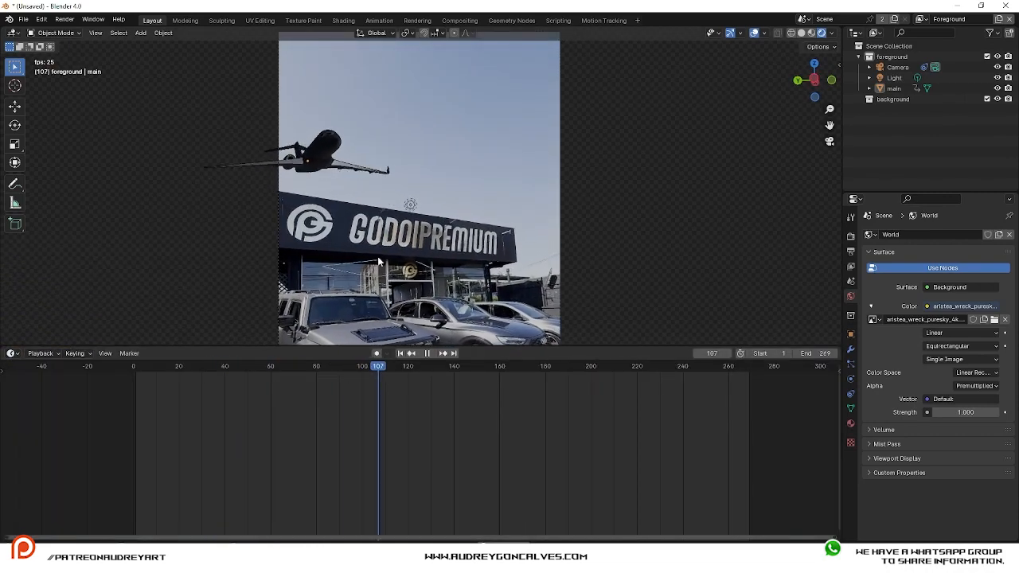
key(space)
- Keyframe the airplane's starting tilt at X 10.492° and Y -2.1235°, and move that start key to about frame -7
drag(413, 367, 246, 357)
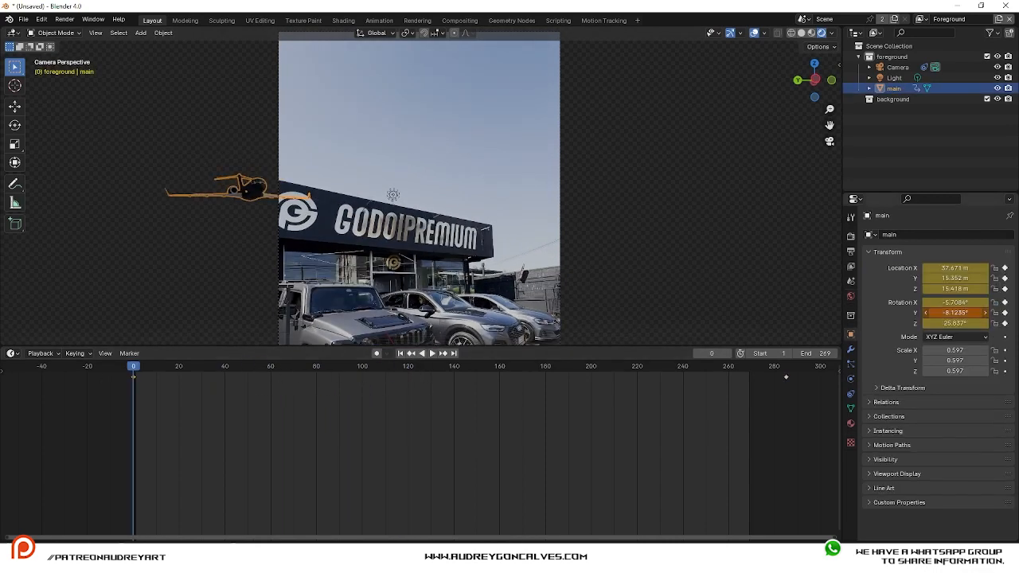
drag(955, 313, 967, 312)
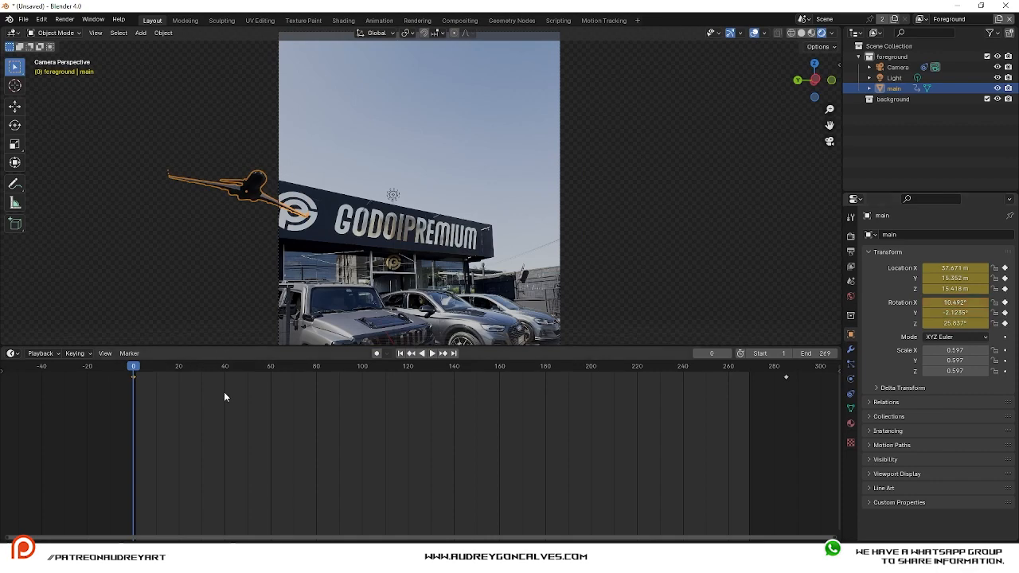
key(space)
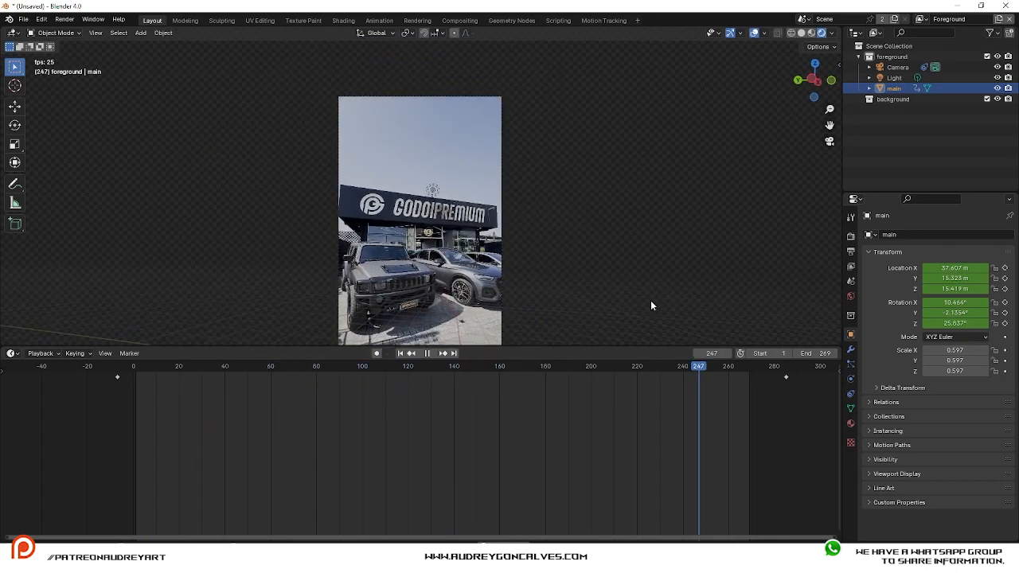
key(space)
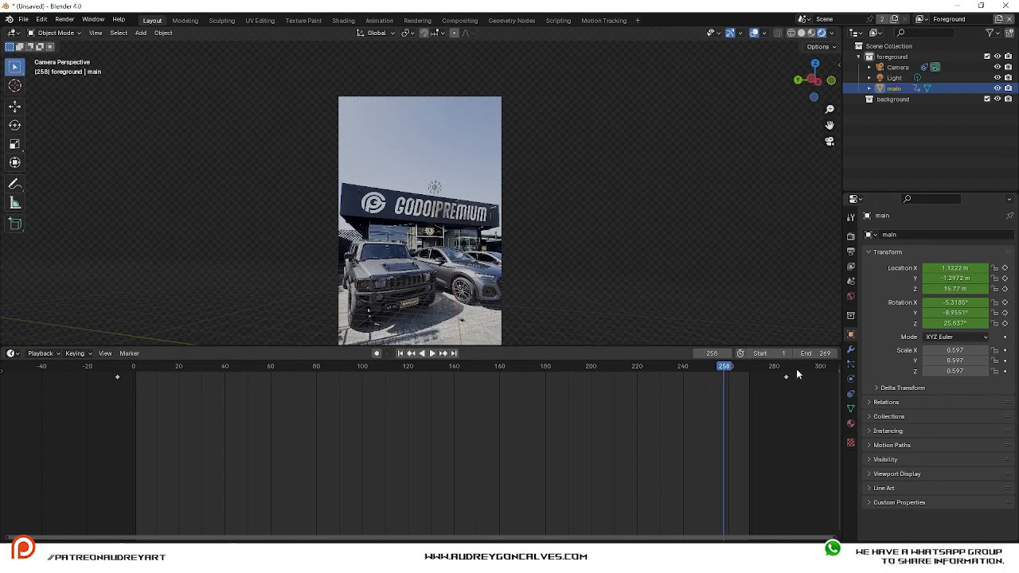
- Find the frame where the airplane has left the shot and set the animation's end frame to 210
drag(749, 366, 614, 390)
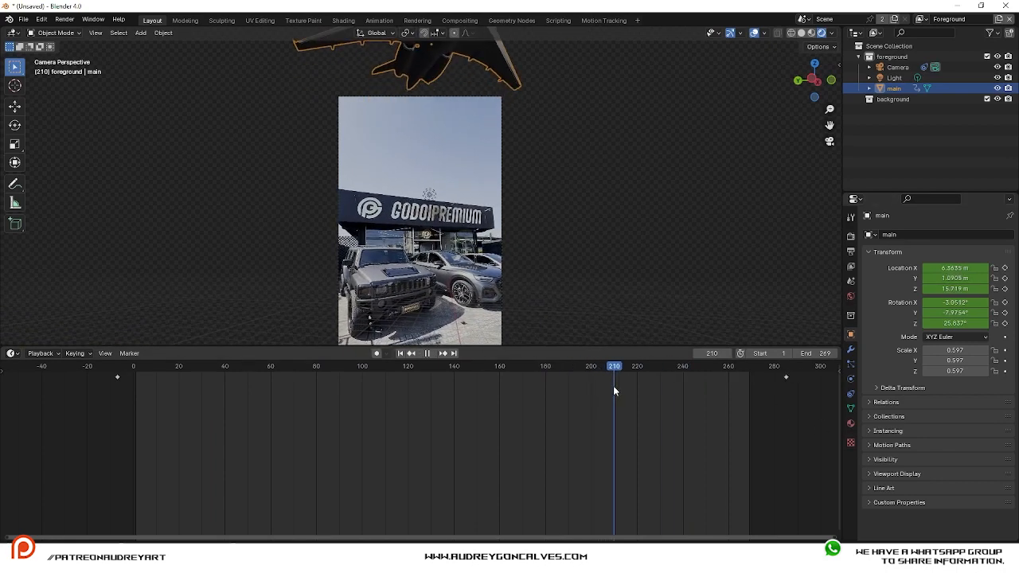
click(828, 354)
text(210)
key(Return)
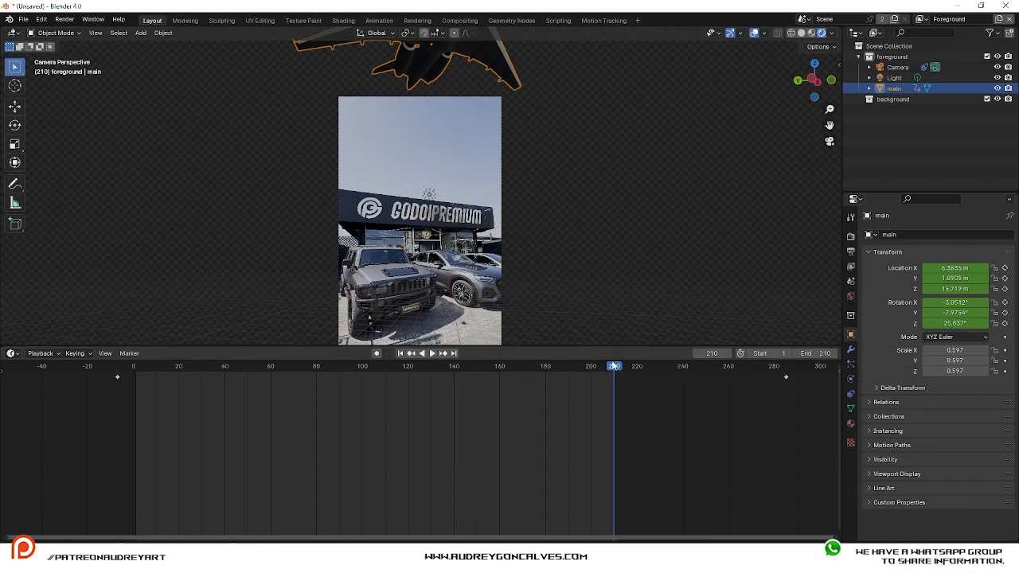
- Move to frame 166 and examine the dealership sign and building close up in the camera view
drag(614, 366, 513, 387)
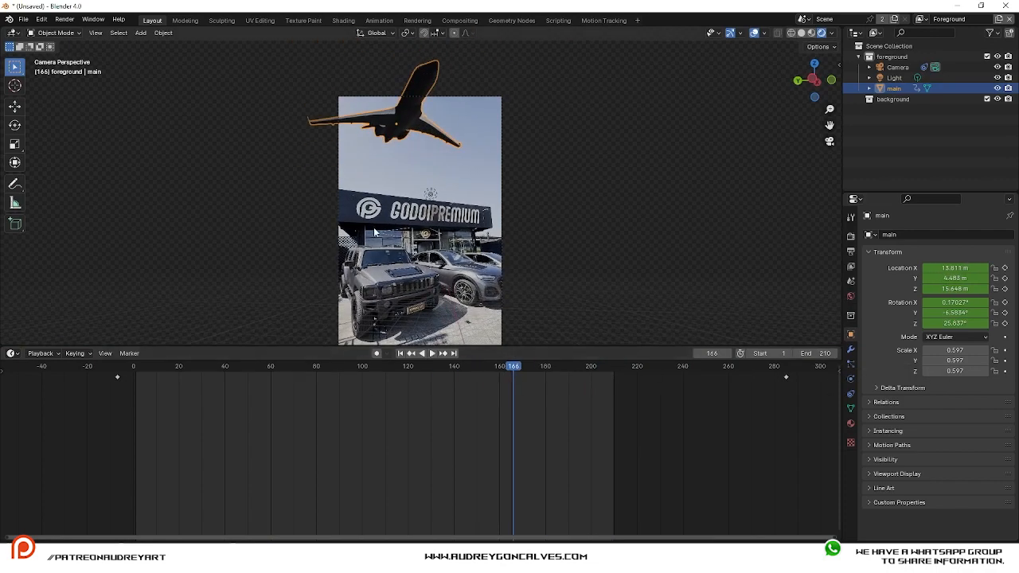
scroll(374, 232, up, 3)
scroll(402, 223, up, 4)
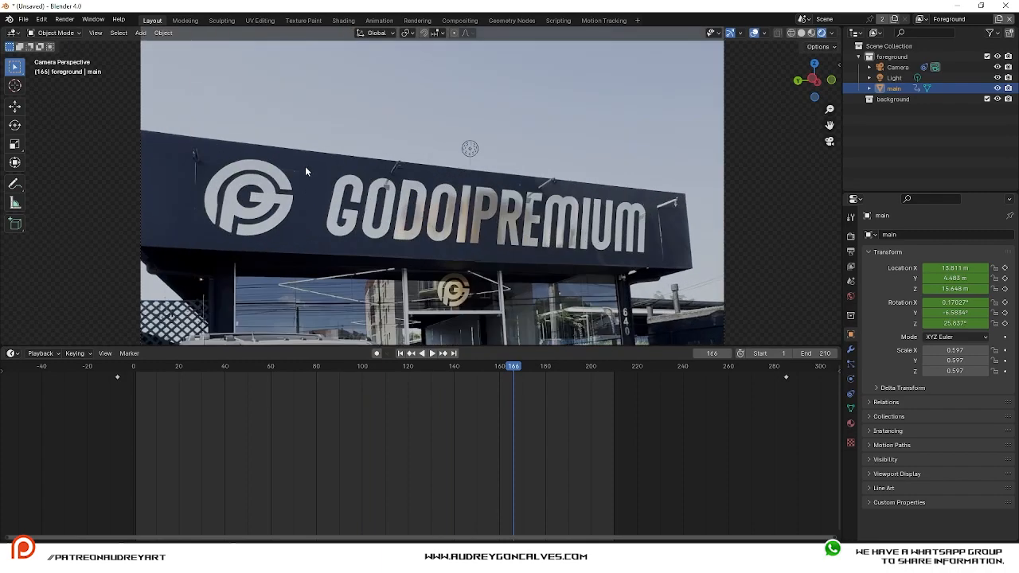
shift+middle_drag(422, 166, 441, 125)
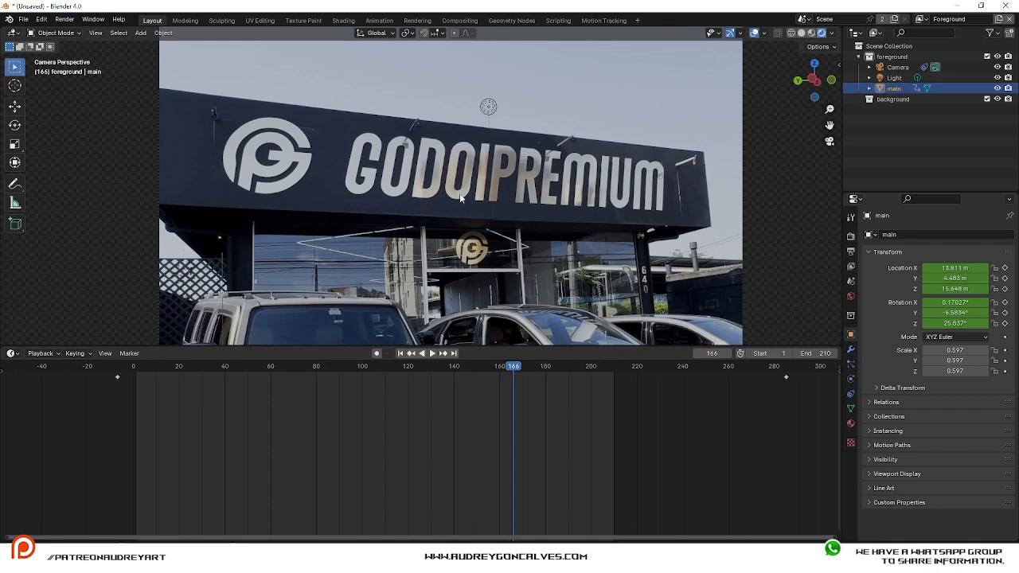
shift+middle_drag(386, 166, 385, 135)
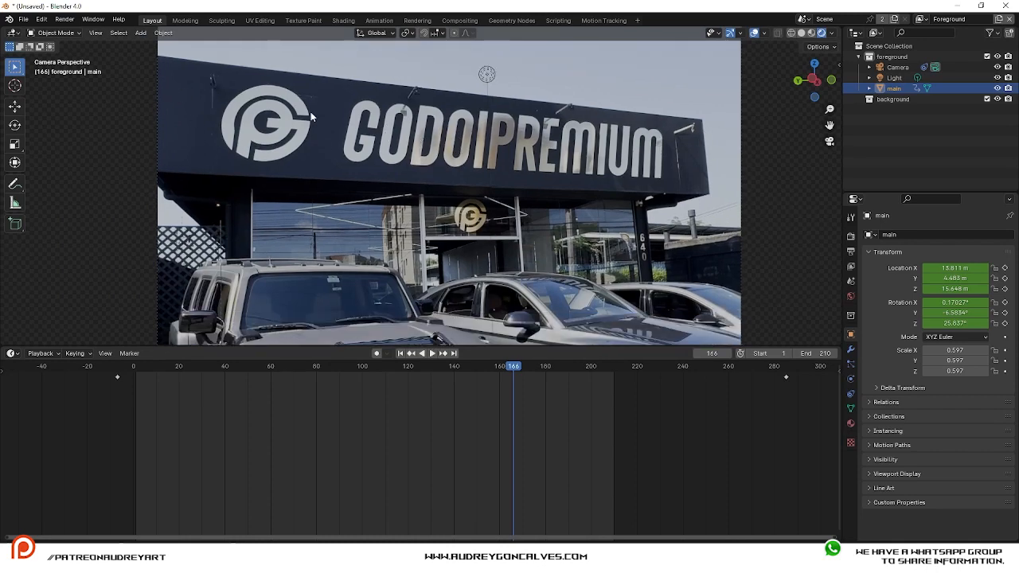
shift+middle_drag(311, 117, 302, 174)
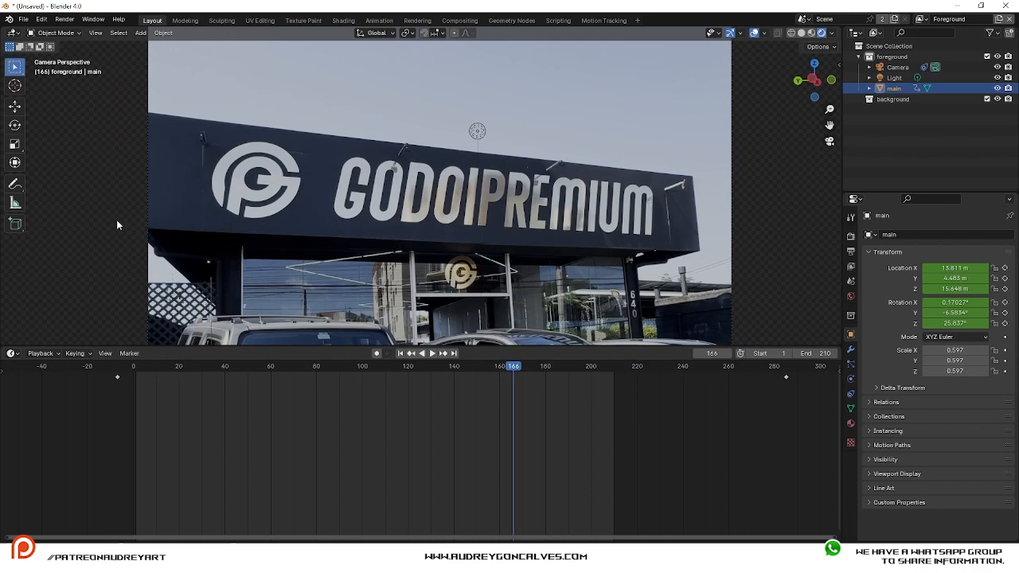
scroll(451, 322, down, 3)
scroll(497, 318, down, 2)
- Play the airplane's flight from its start to about frame 167, return to frame 106 and deselect the airplane
drag(508, 364, 140, 358)
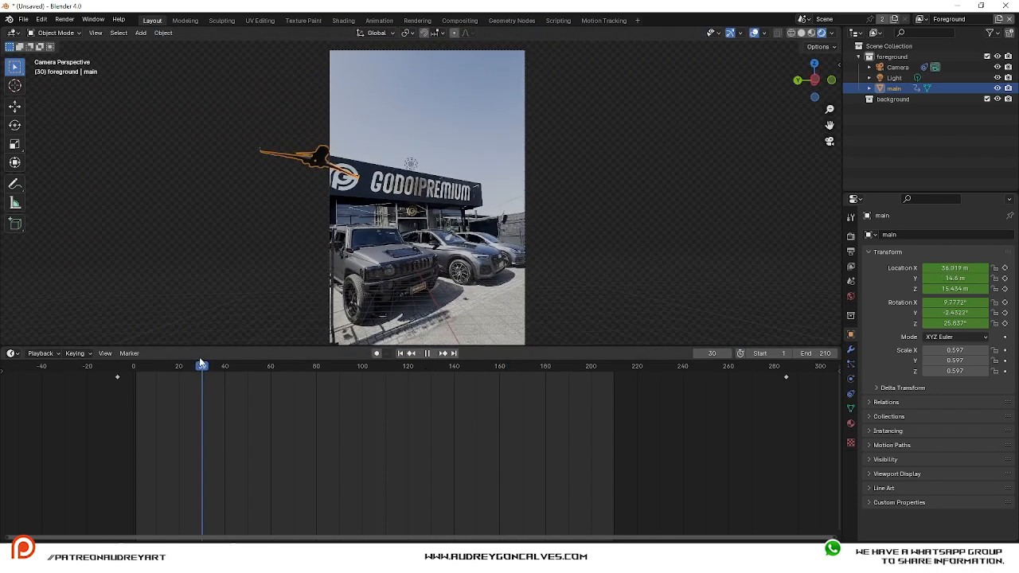
key(space)
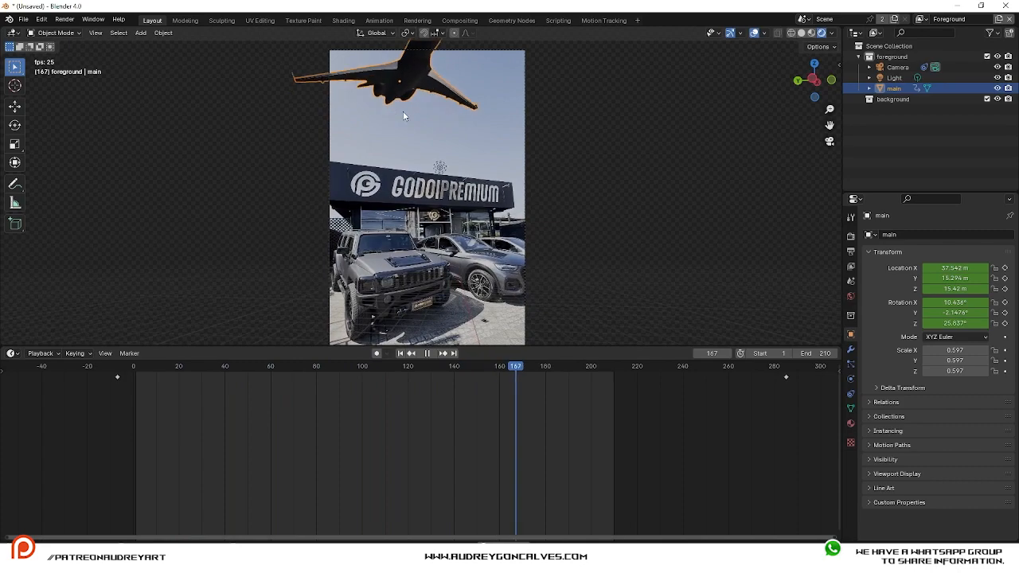
key(space)
click(374, 370)
click(592, 148)
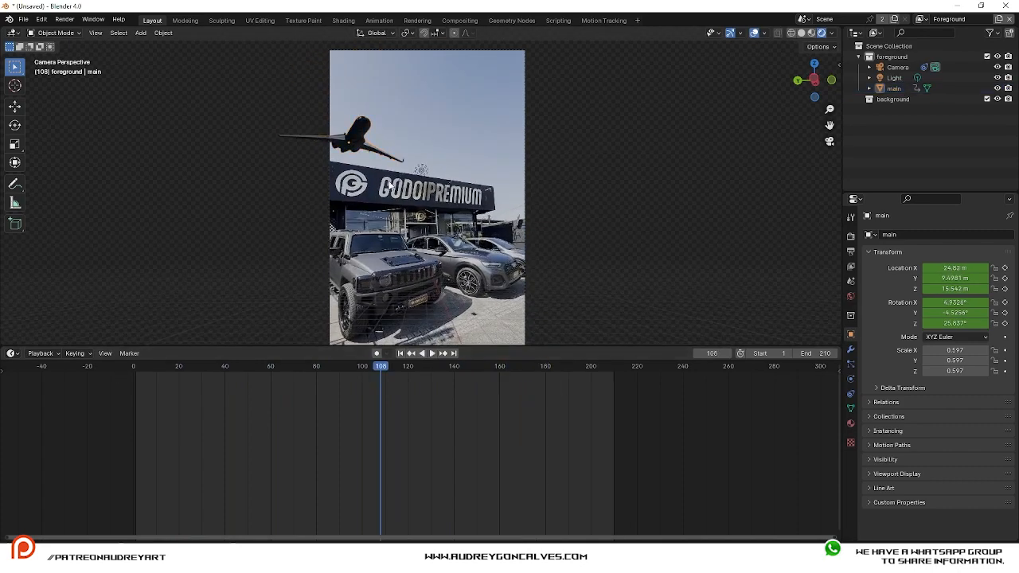
- Examine the airplane's lighting close up around frames 106 to 117 and replay the pass over the building
scroll(344, 135, up, 3)
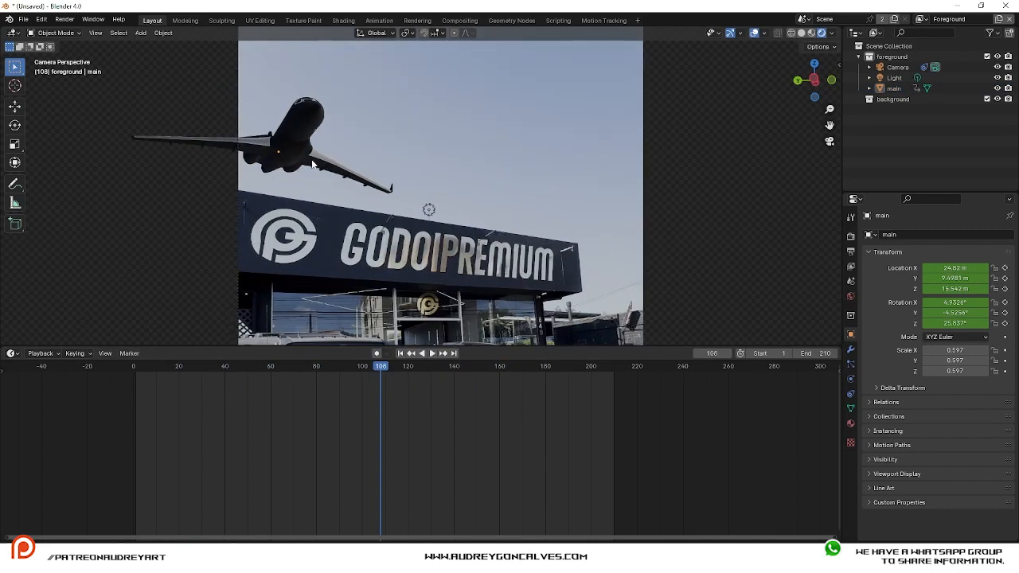
drag(381, 367, 401, 368)
scroll(334, 191, up, 5)
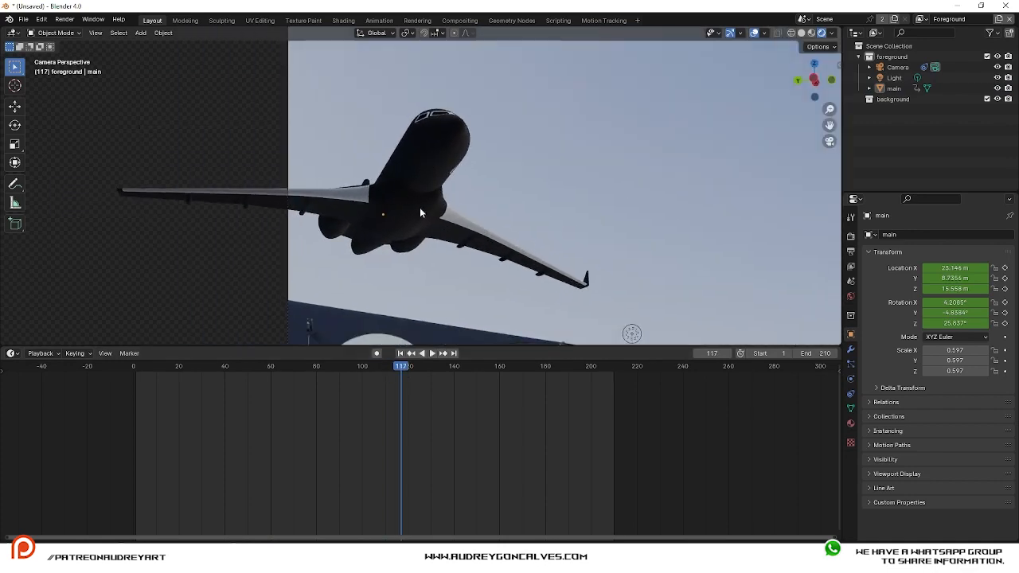
scroll(422, 223, down, 8)
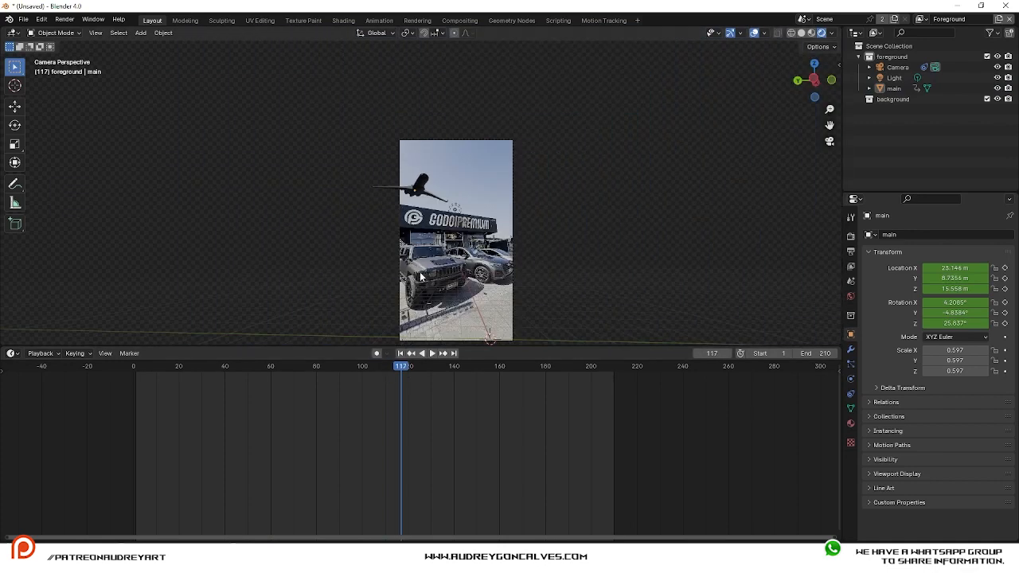
scroll(421, 282, up, 4)
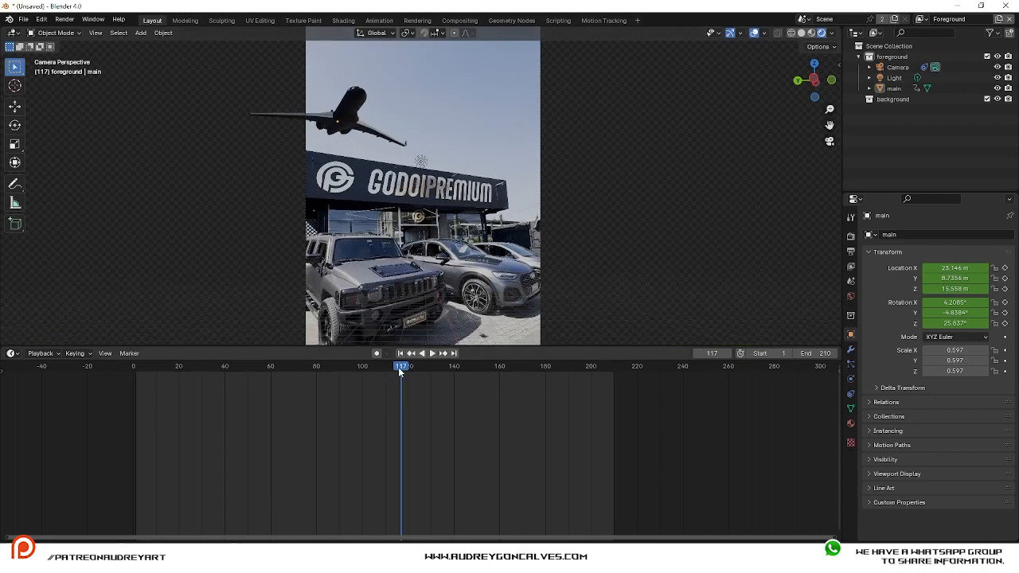
key(space)
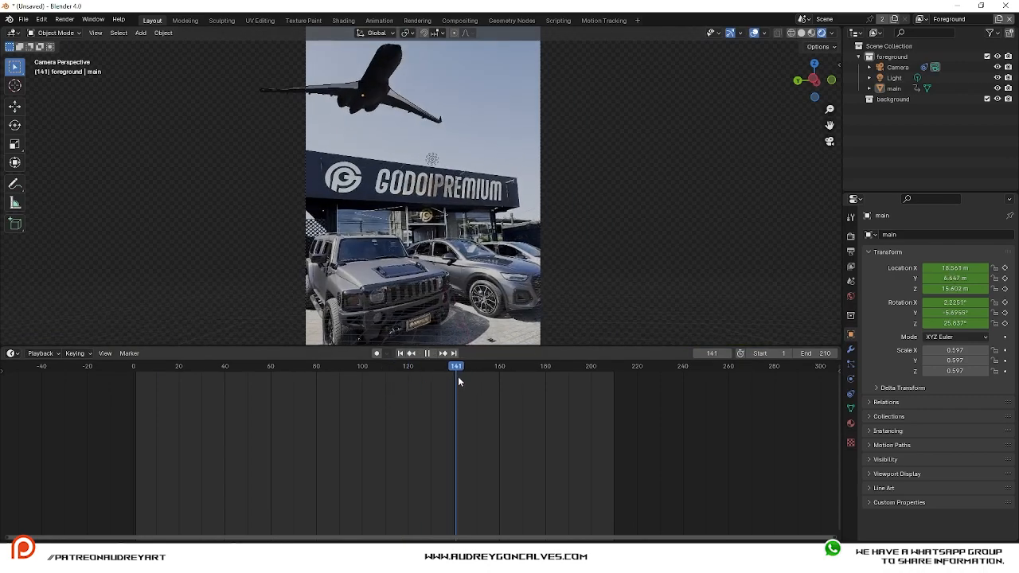
drag(517, 370, 381, 372)
key(space)
- Raise the world environment's strength to 3.100 and play from frame 106 to check the airplane's brightness
click(850, 296)
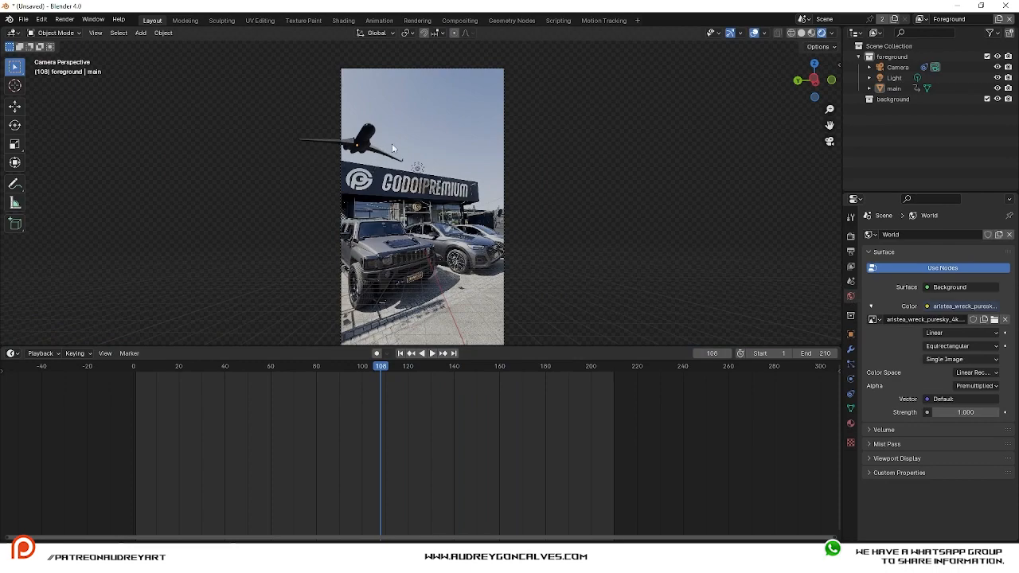
scroll(527, 209, up, 4)
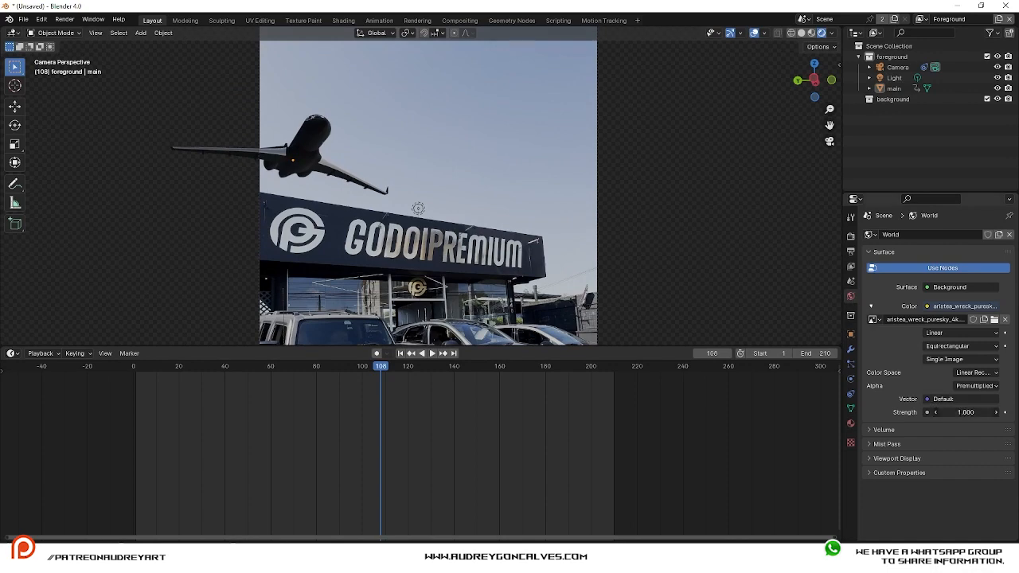
drag(965, 412, 989, 412)
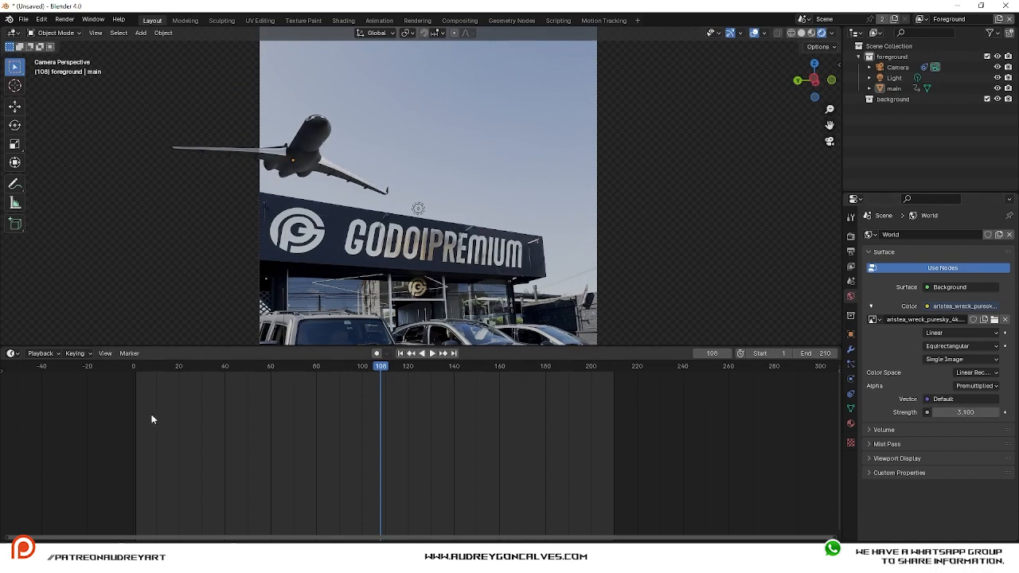
key(space)
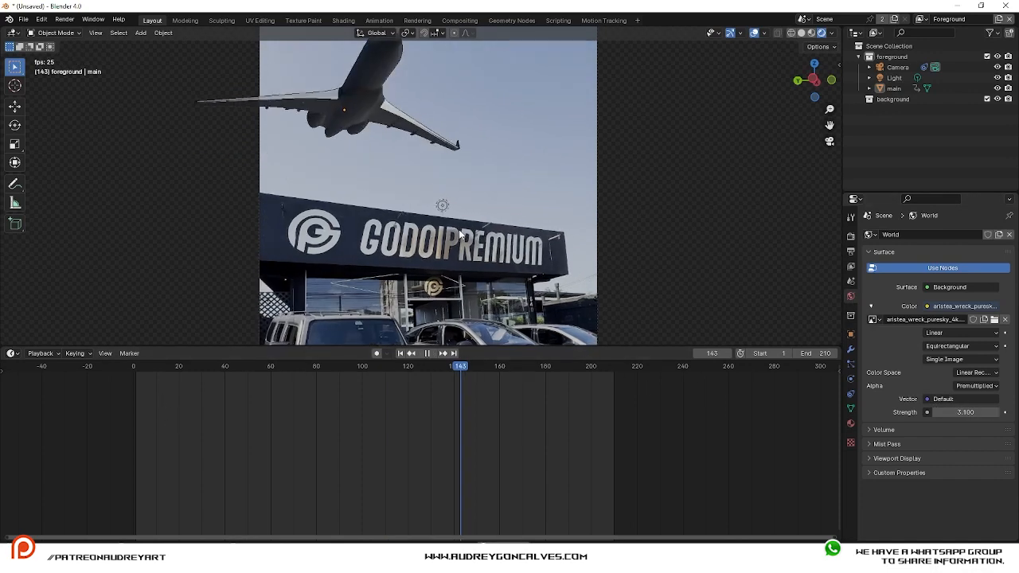
key(space)
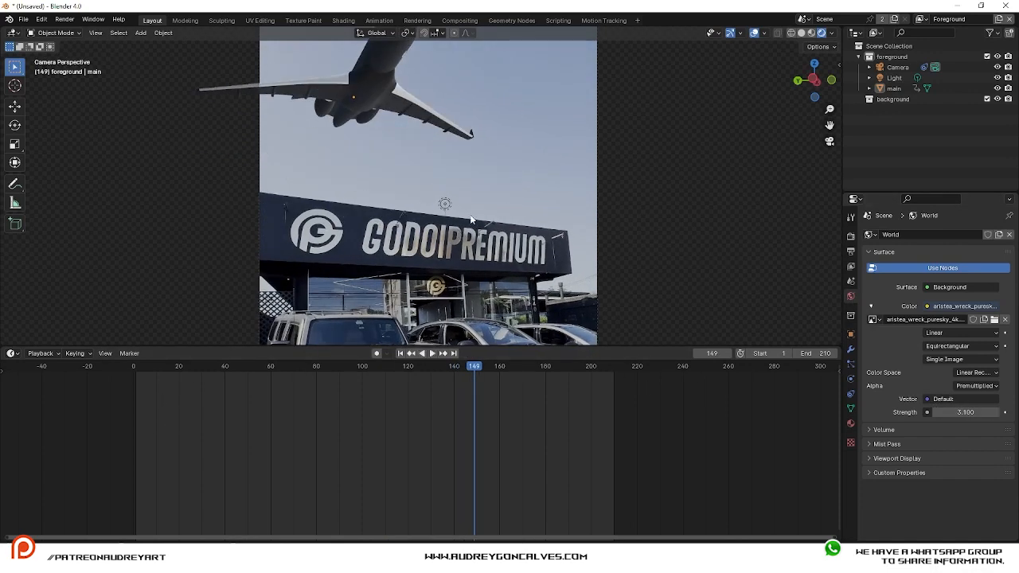
- Try the Cycles render engine on the airplane at frames 149 and 90, and switch back to EEVEE
click(850, 237)
click(963, 235)
click(966, 231)
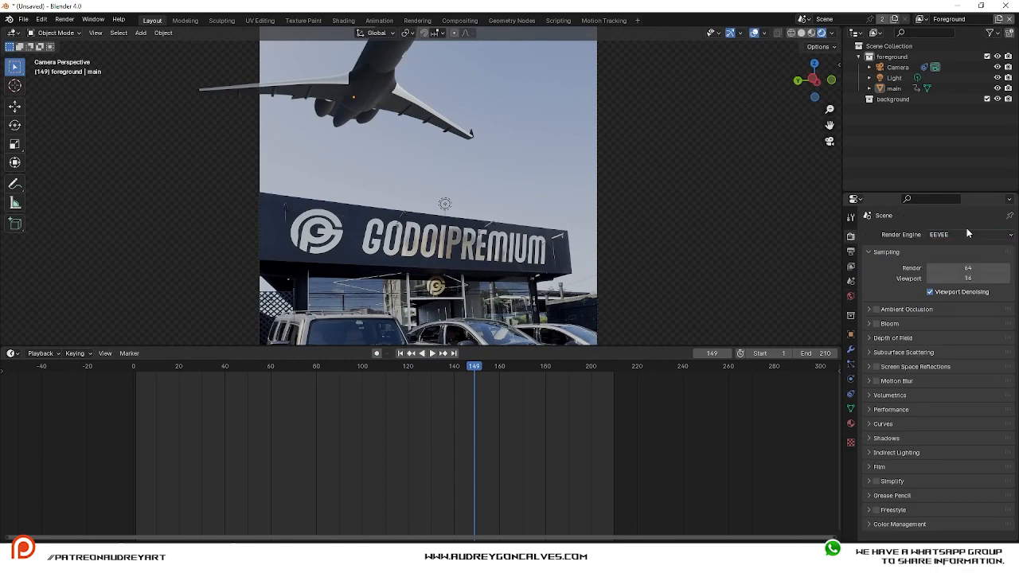
click(966, 231)
click(955, 270)
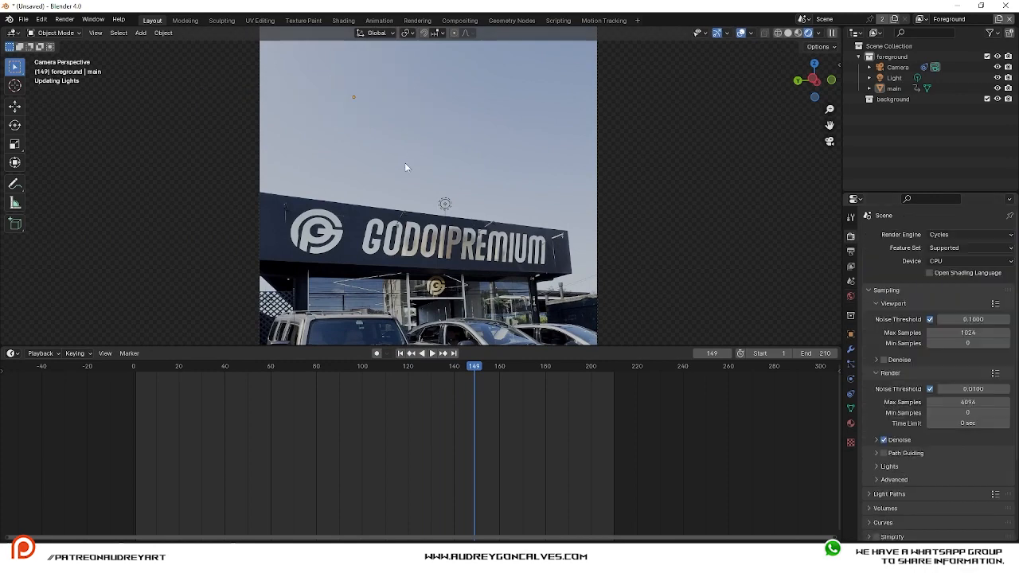
scroll(392, 163, down, 2)
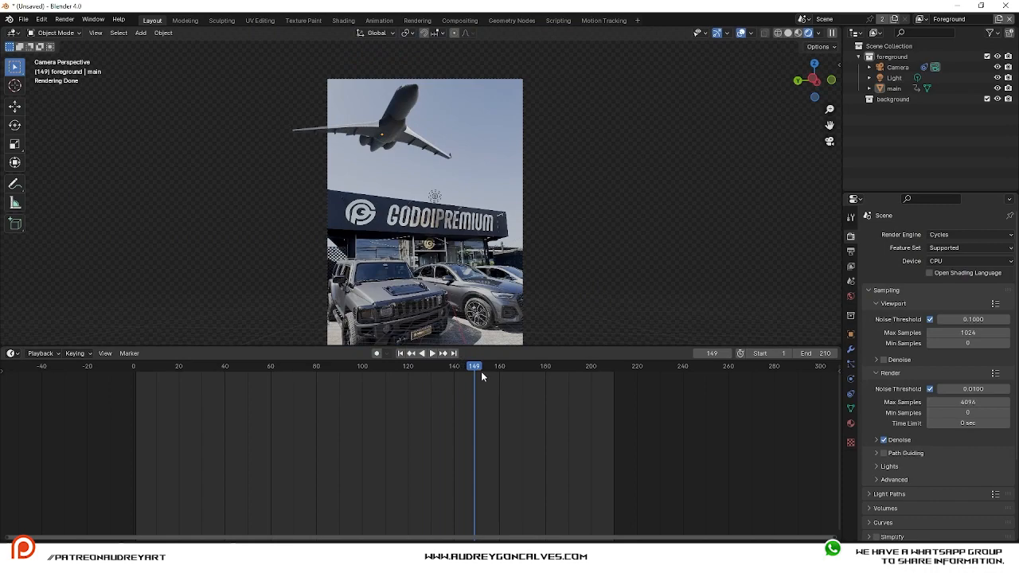
drag(478, 370, 339, 373)
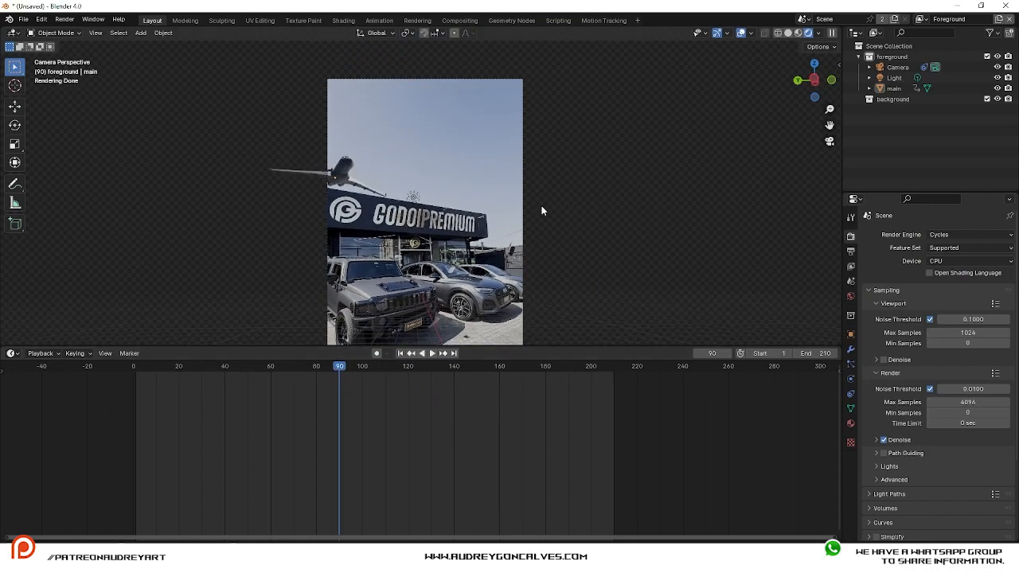
scroll(334, 194, up, 5)
key(space)
click(991, 236)
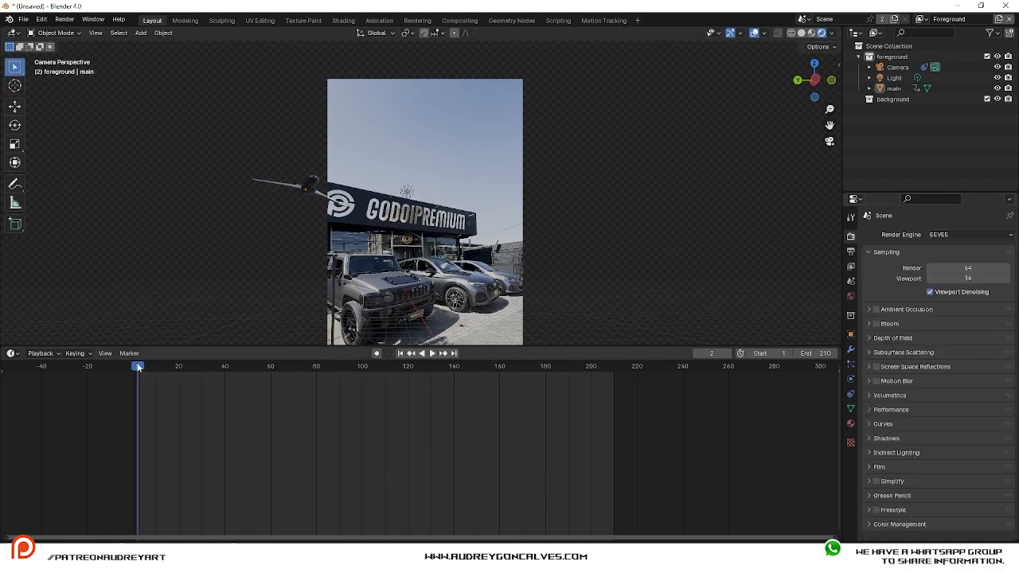
- Play and scrub the brighter airplane's flight in EEVEE from the first frames to about frame 104
drag(139, 367, 371, 372)
key(space)
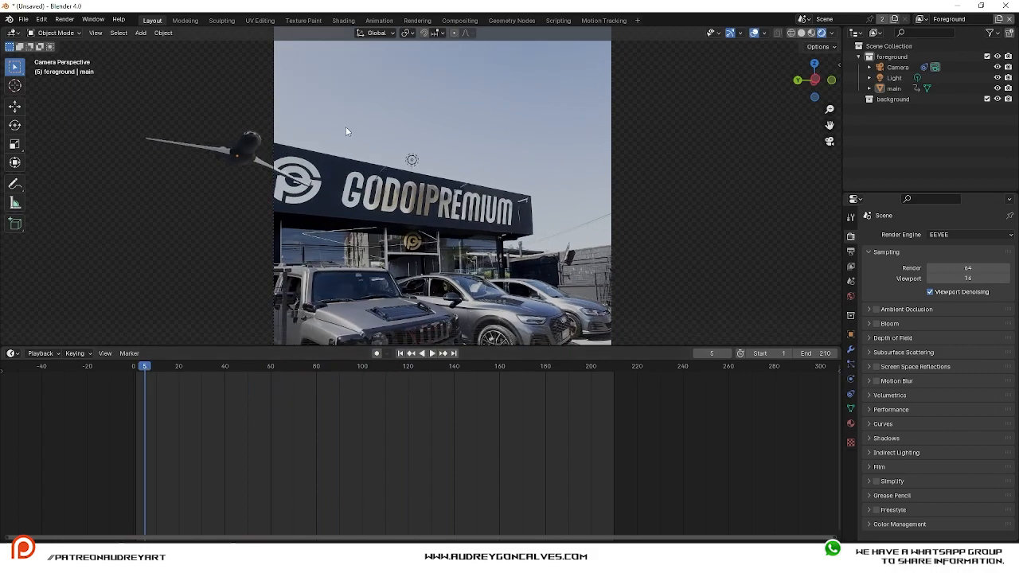
key(space)
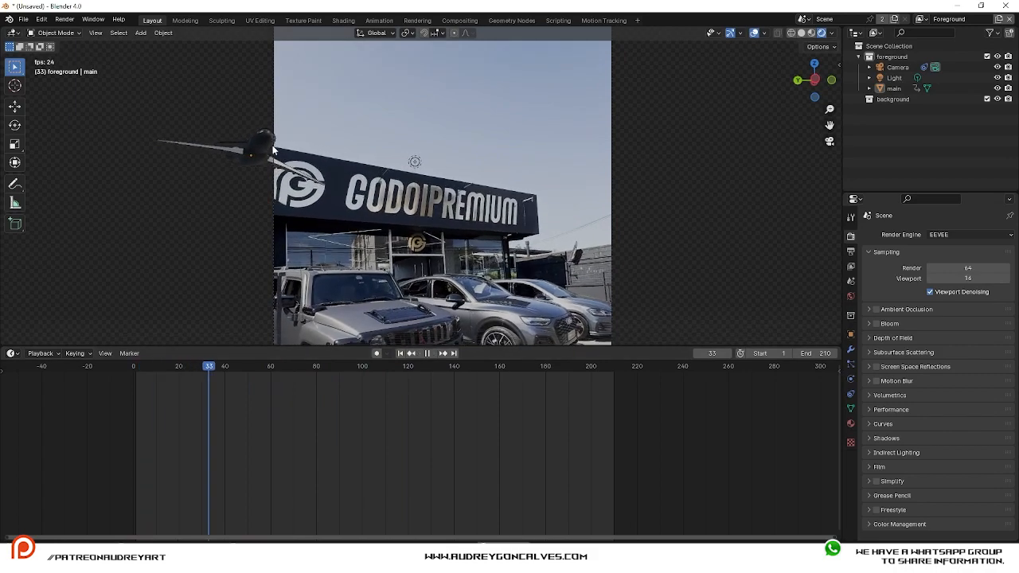
scroll(271, 157, up, 3)
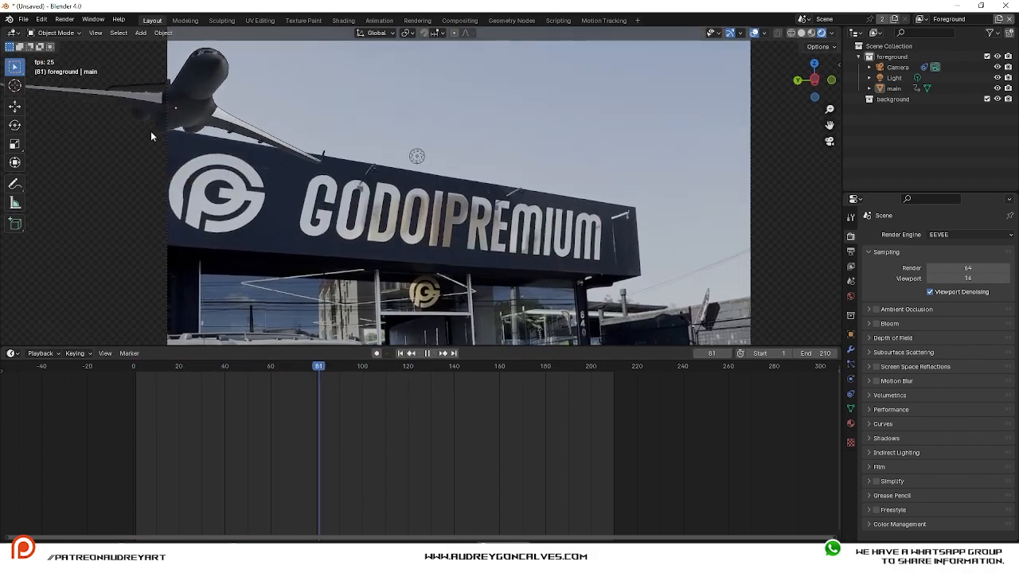
key(space)
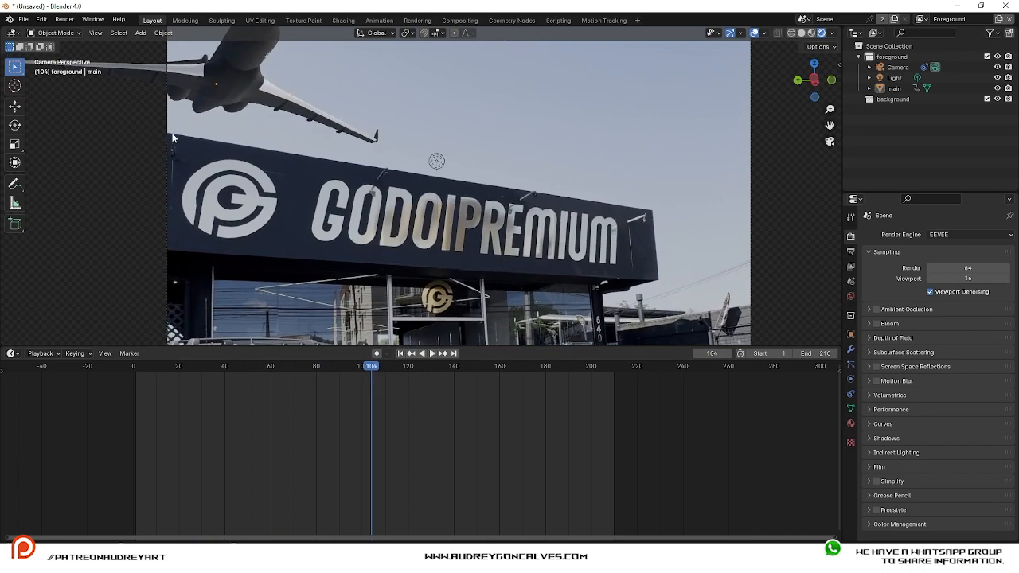
drag(320, 368, 243, 367)
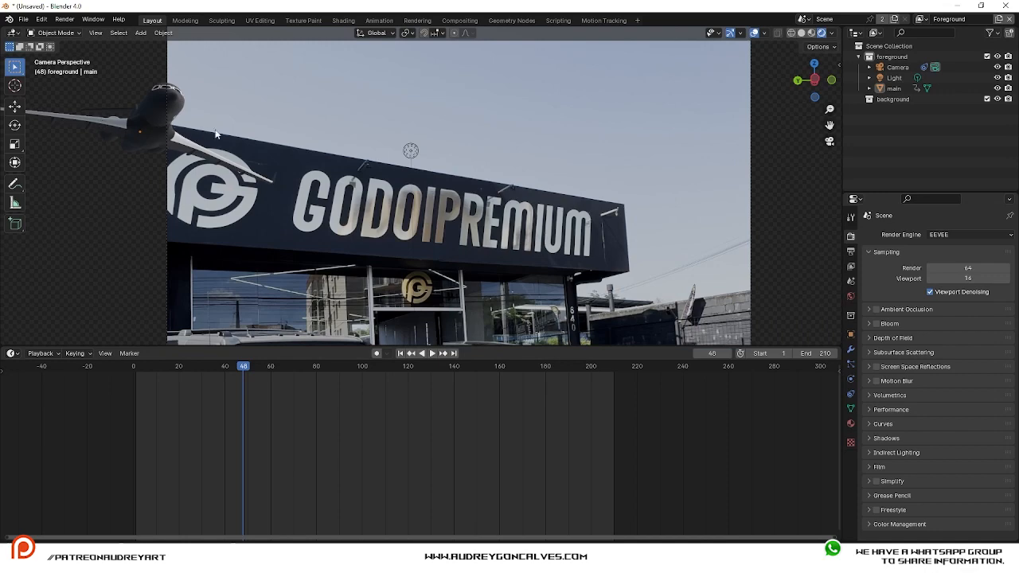
right_click(510, 274)
key(space)
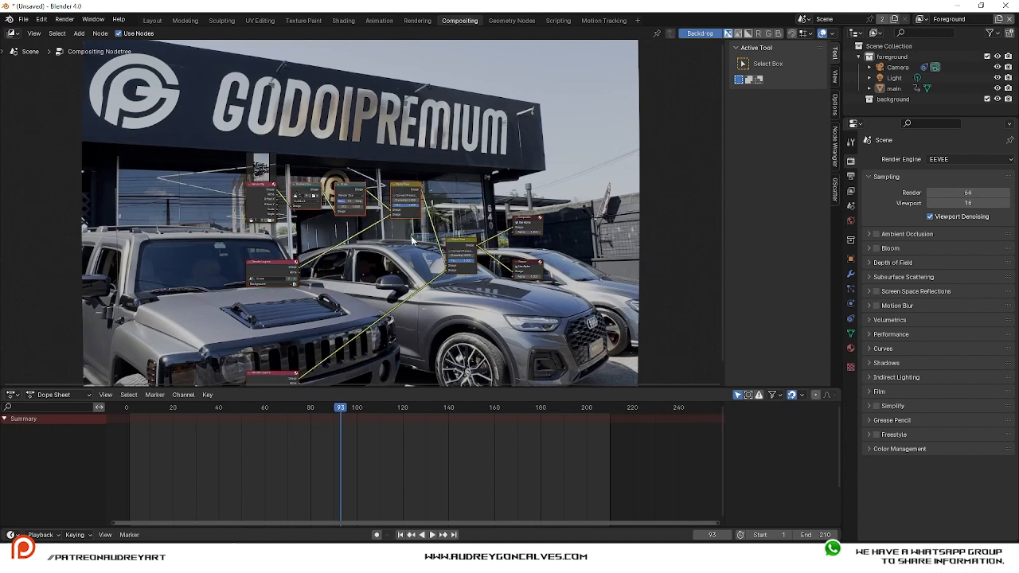
- In the compositor, delete the distortion, Scale and first Alpha Over nodes, and link the Movie Clip image to the remaining Alpha Over
scroll(384, 174, up, 2)
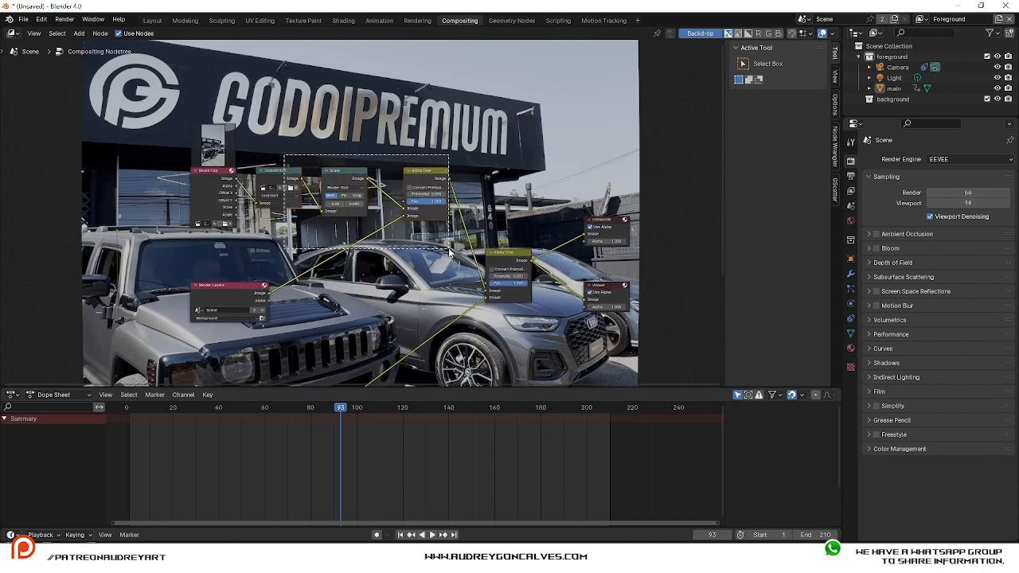
key(x)
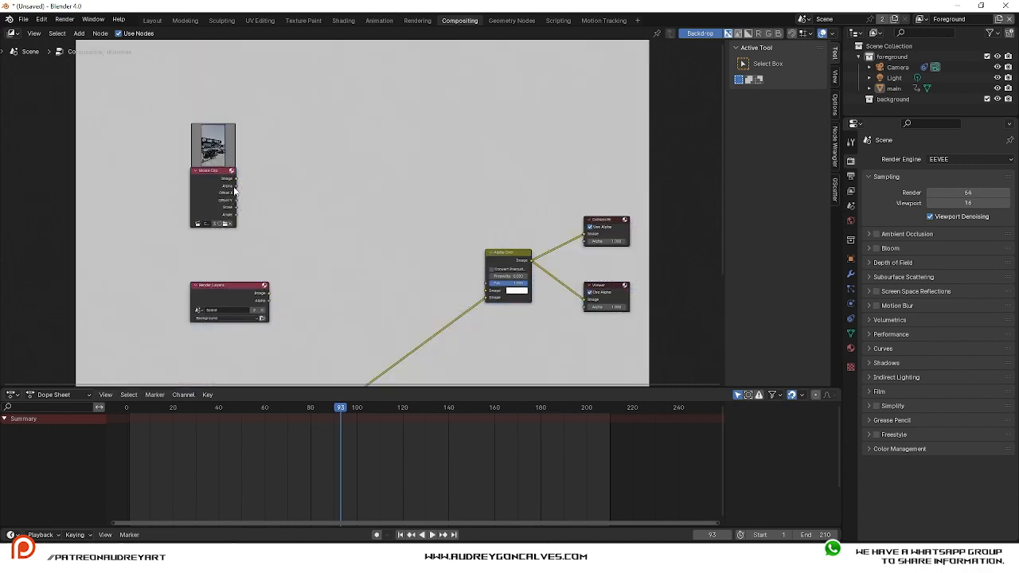
drag(235, 179, 483, 293)
- Delete the Background Render Layers node and bring the Foreground Render Layers node into view
drag(227, 290, 246, 274)
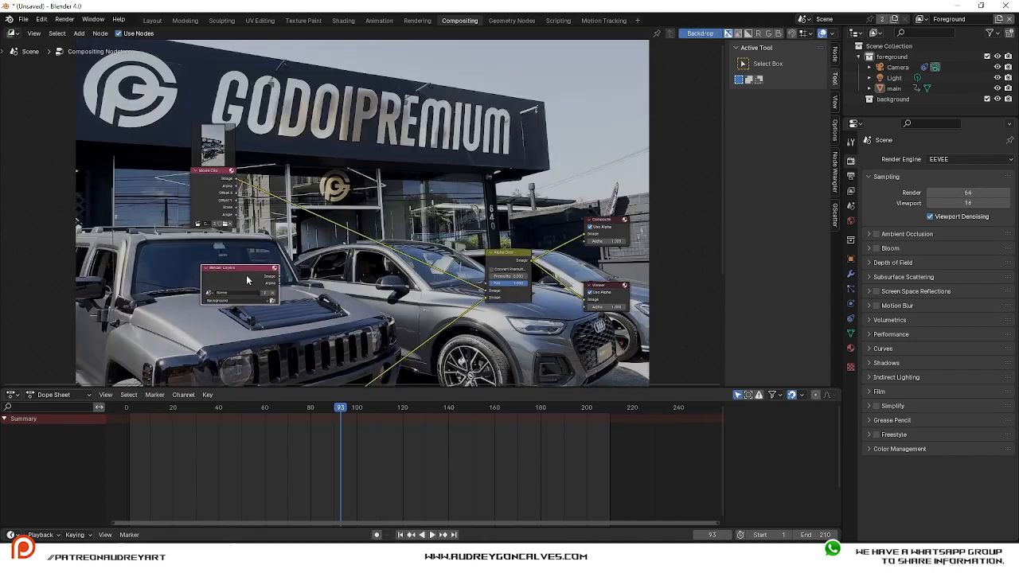
key(x)
middle_drag(281, 280, 337, 253)
scroll(318, 262, down, 4)
middle_drag(323, 378, 401, 260)
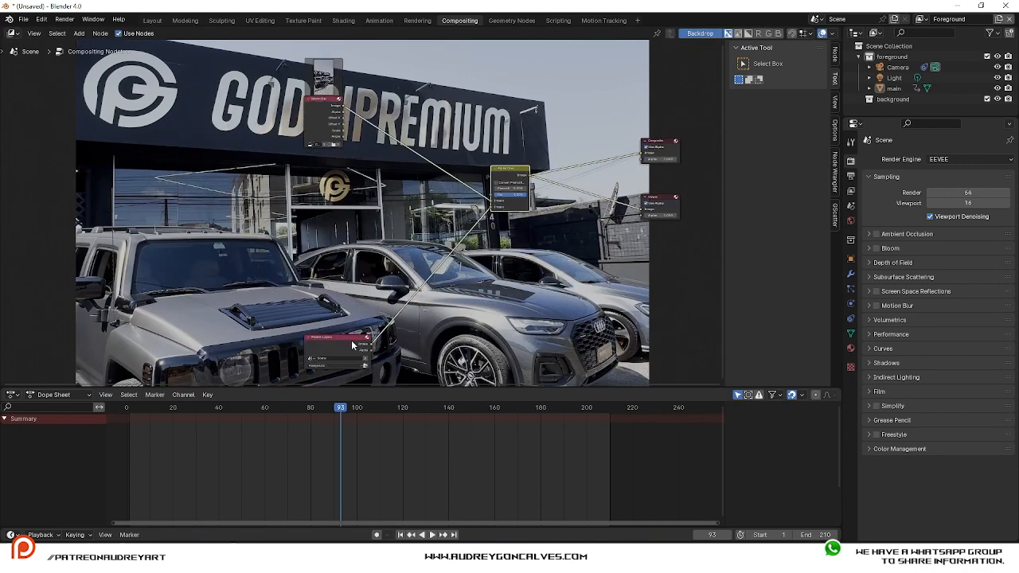
- Move the Movie Clip and Foreground Render Layers nodes closer together before Alpha Over, and return to the Layout workspace to scrub from frame 93
drag(352, 344, 357, 196)
drag(322, 103, 278, 120)
drag(329, 199, 265, 199)
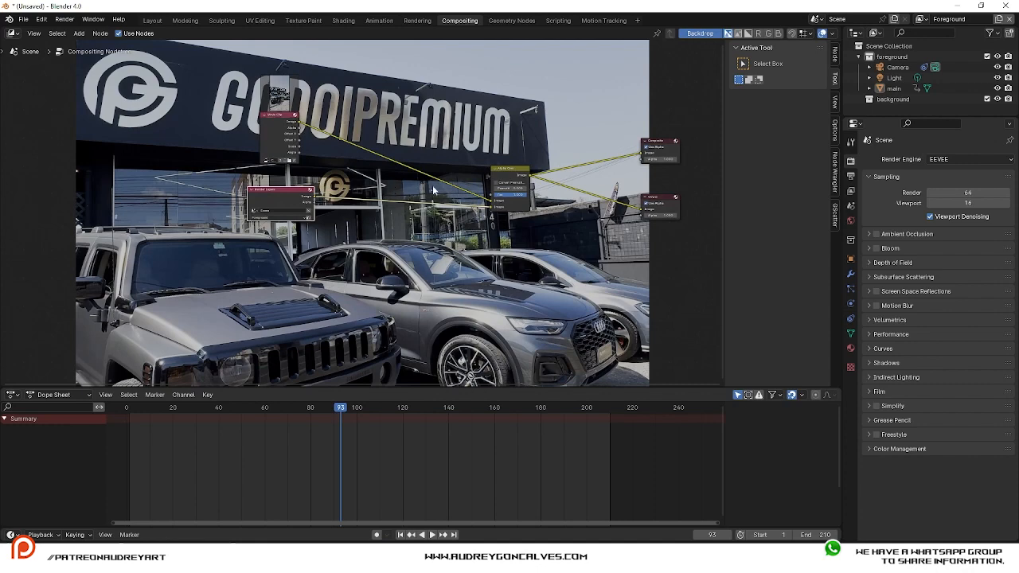
click(152, 20)
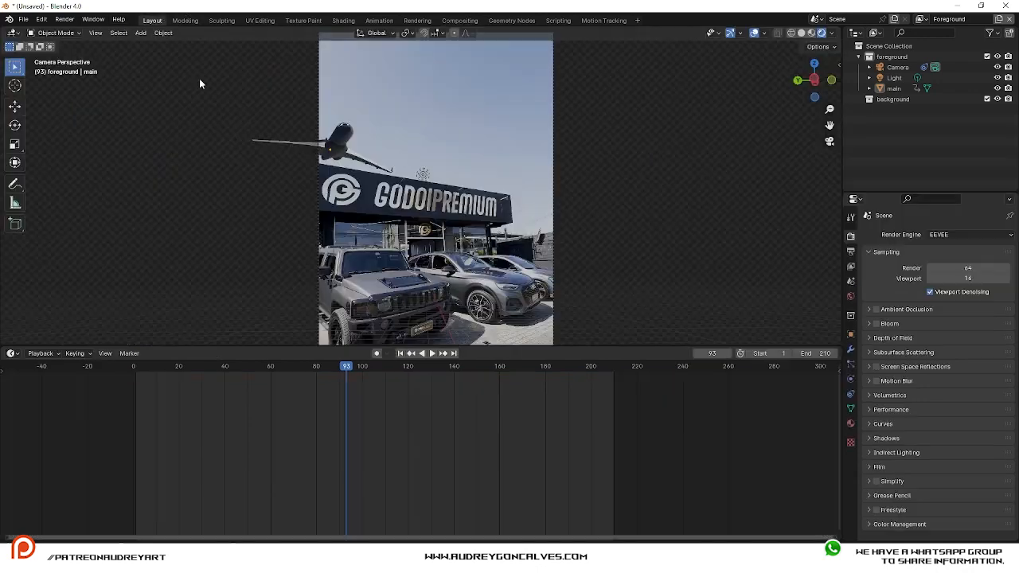
drag(349, 368, 376, 398)
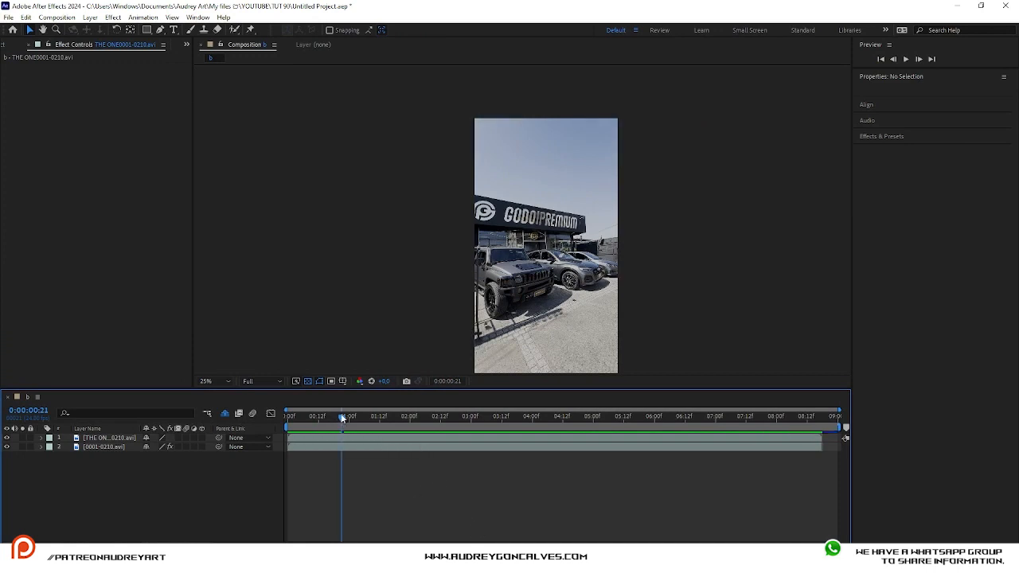
- View the After Effects composition at 0:00:00:10, and switch to the airplane-free Blender file to scrub from frame 0
click(315, 416)
click(313, 416)
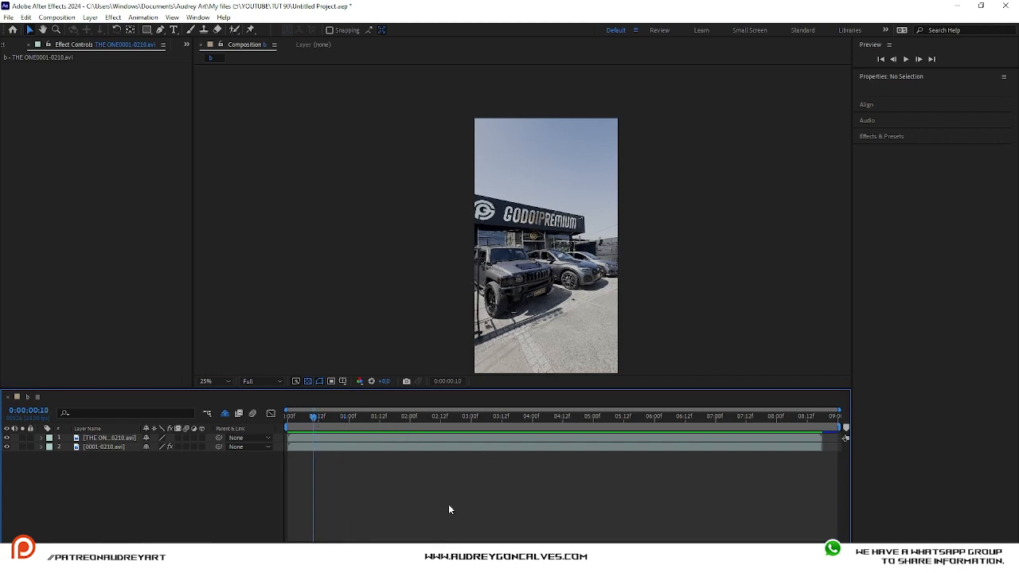
mouse_move(430, 557)
click(394, 511)
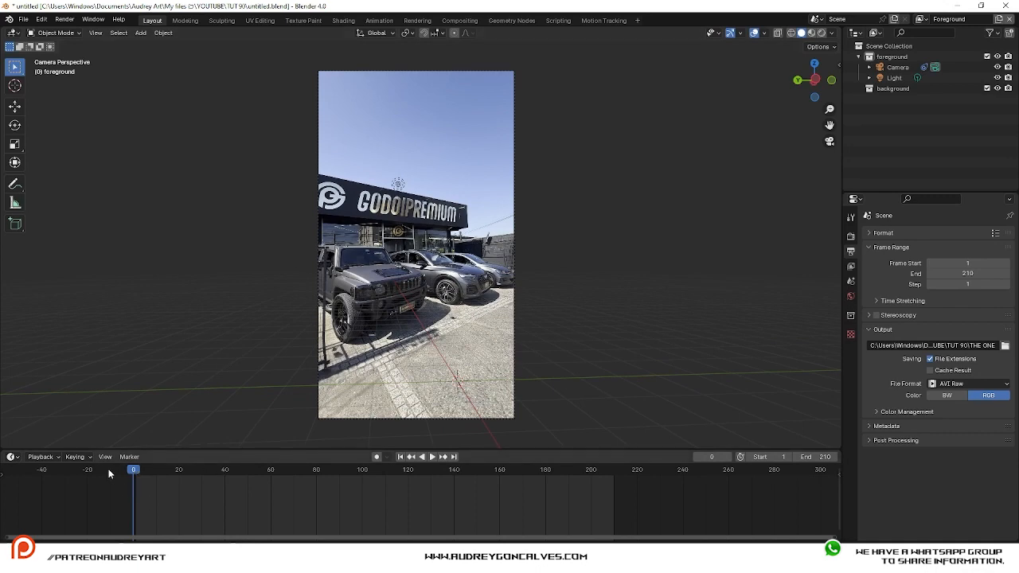
drag(136, 475, 222, 471)
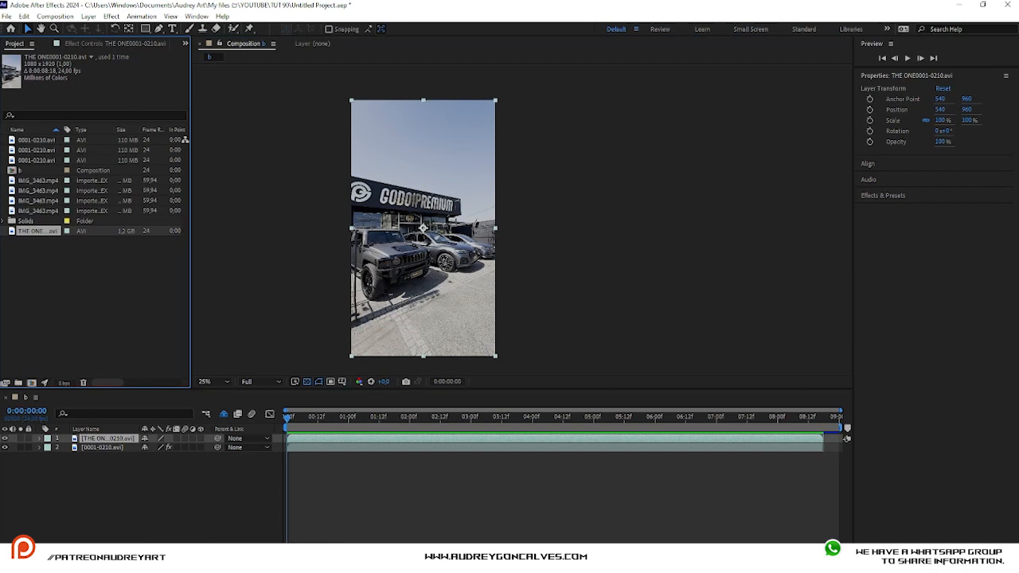
- Switch to After Effects and compare the two AVI layers by toggling the visibility of the THE ONE0001-0210.avi layer
click(98, 457)
click(100, 448)
click(100, 439)
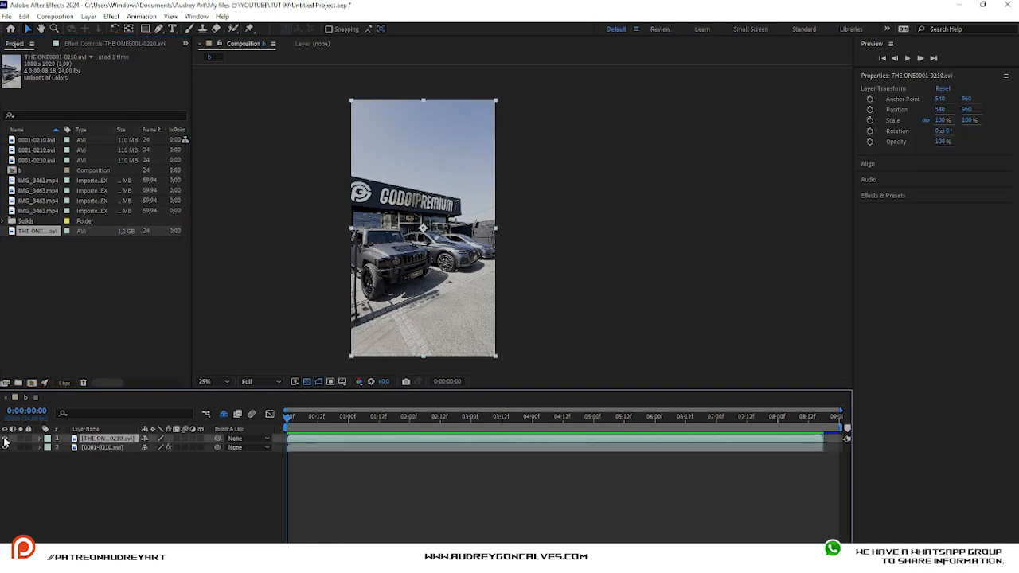
click(4, 439)
click(5, 438)
click(4, 439)
- Play the composition both close up on the sign and in full frame, and scrub back to 0:00:03:15
scroll(381, 209, up, 3)
middle_drag(204, 213, 352, 241)
key(space)
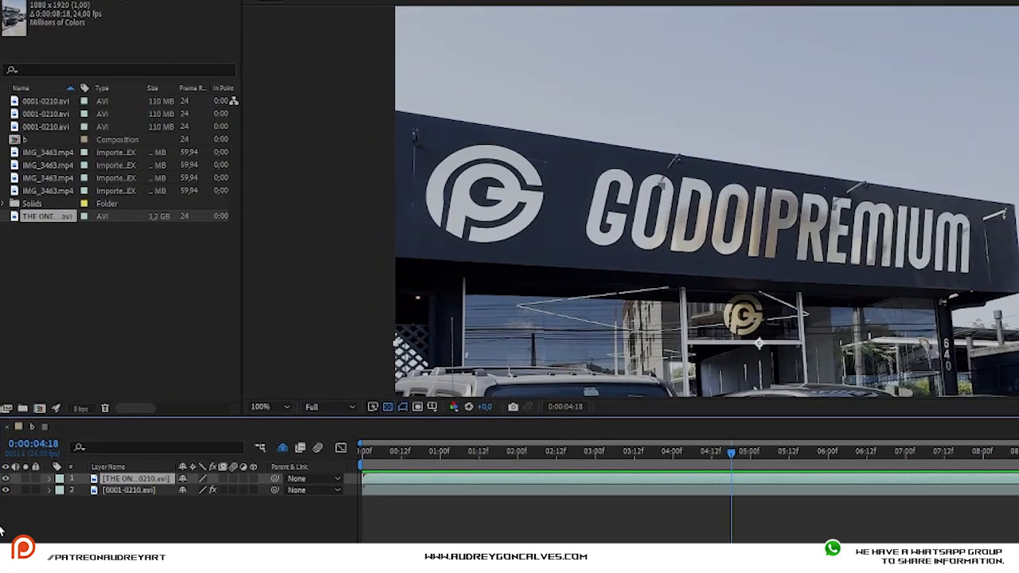
scroll(571, 251, down, 2)
mouse_move(754, 247)
middle_down()
mouse_move(597, 245)
mouse_move(573, 257)
mouse_move(604, 268)
middle_up()
scroll(604, 268, down, 2)
key(space)
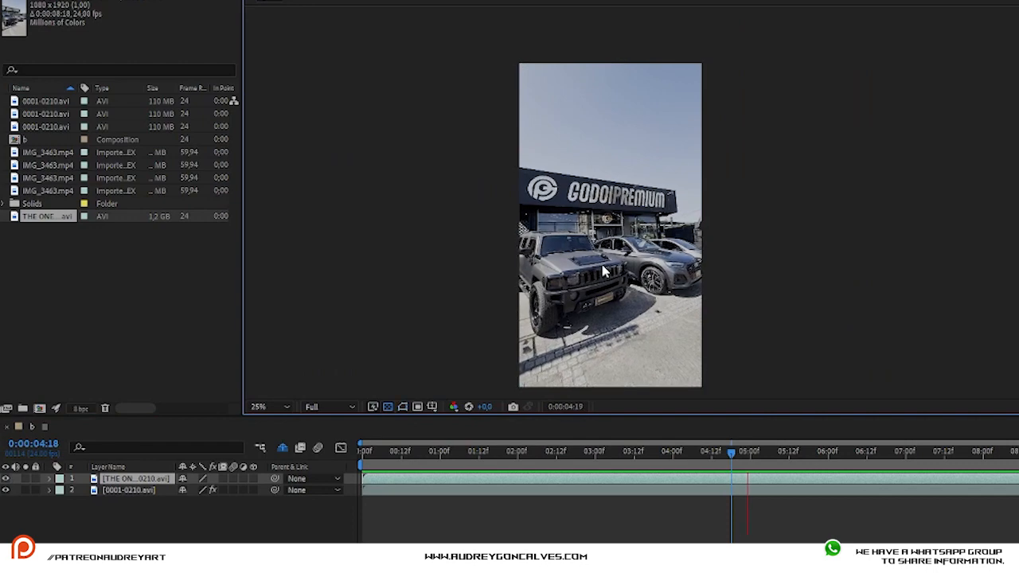
key(space)
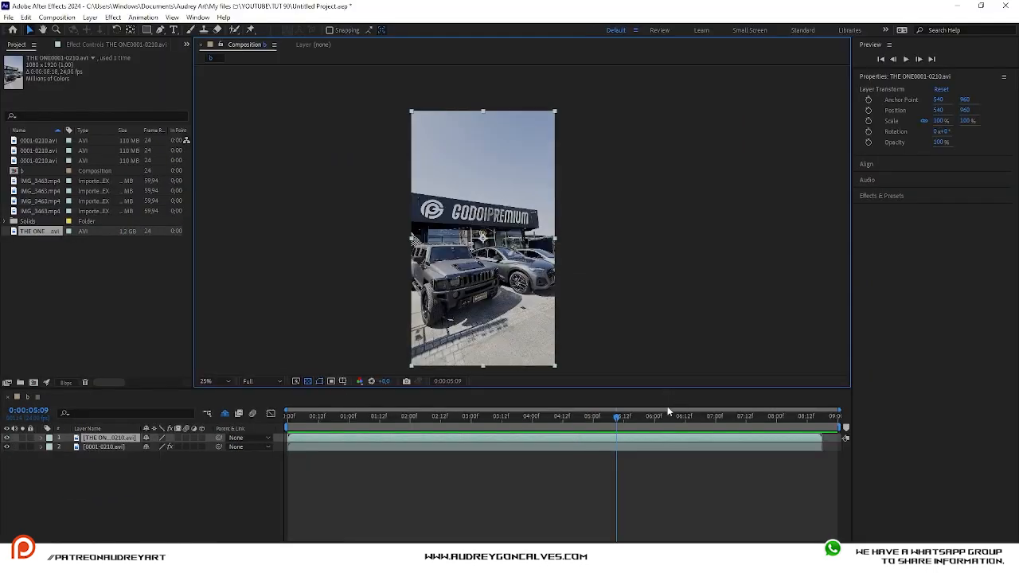
drag(613, 417, 508, 415)
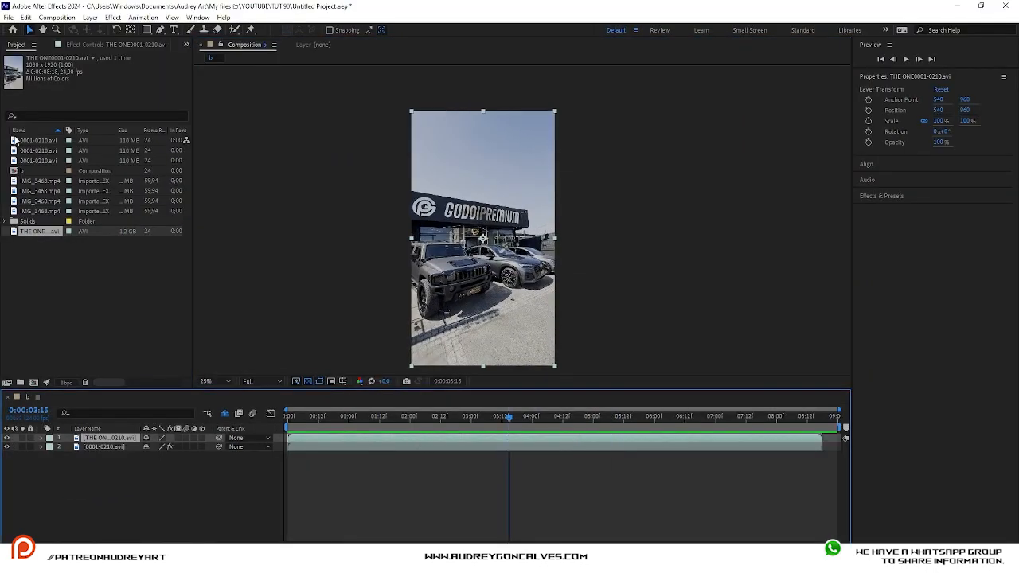
- Apply the Boris FX Mocha AE effect to the THE ONE0001-0210.avi layer, launch Mocha, and dismiss its welcome message
right_click(369, 436)
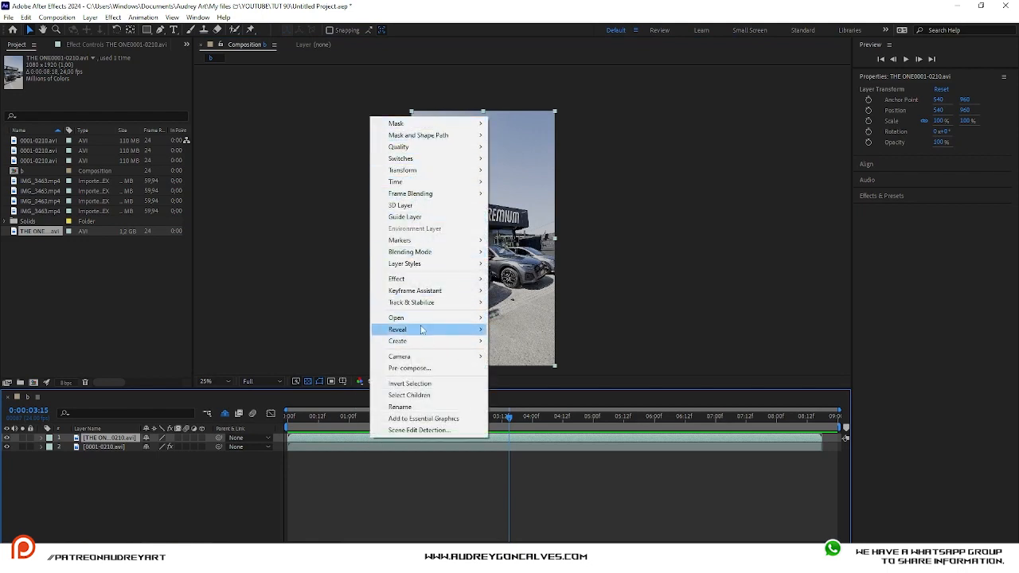
mouse_move(422, 280)
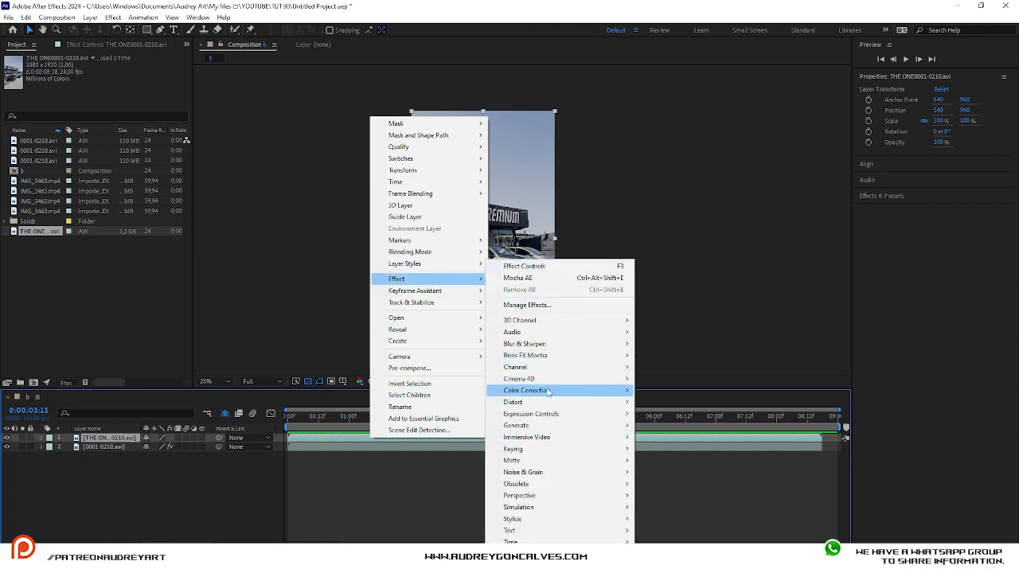
mouse_move(545, 360)
click(652, 356)
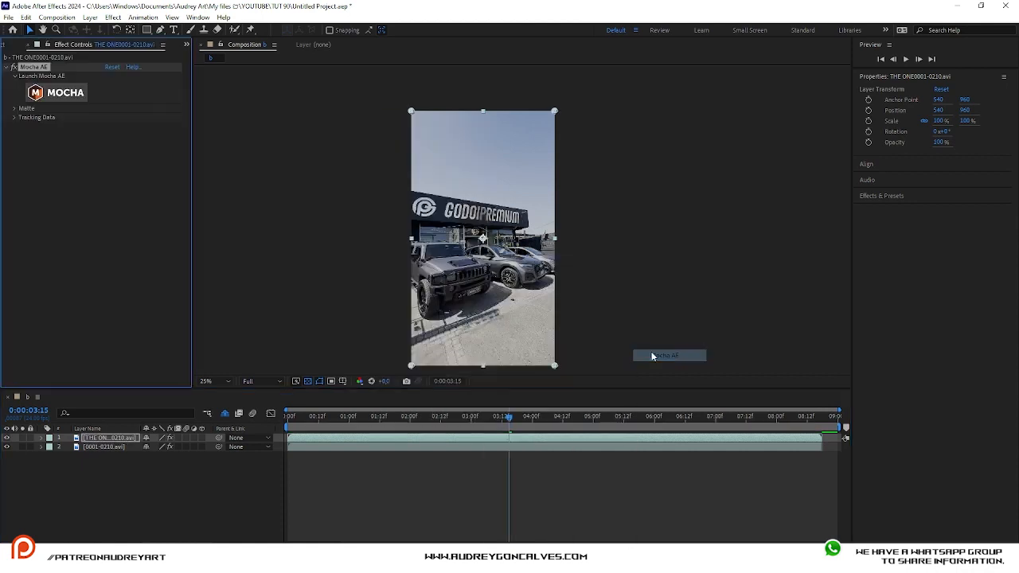
click(59, 93)
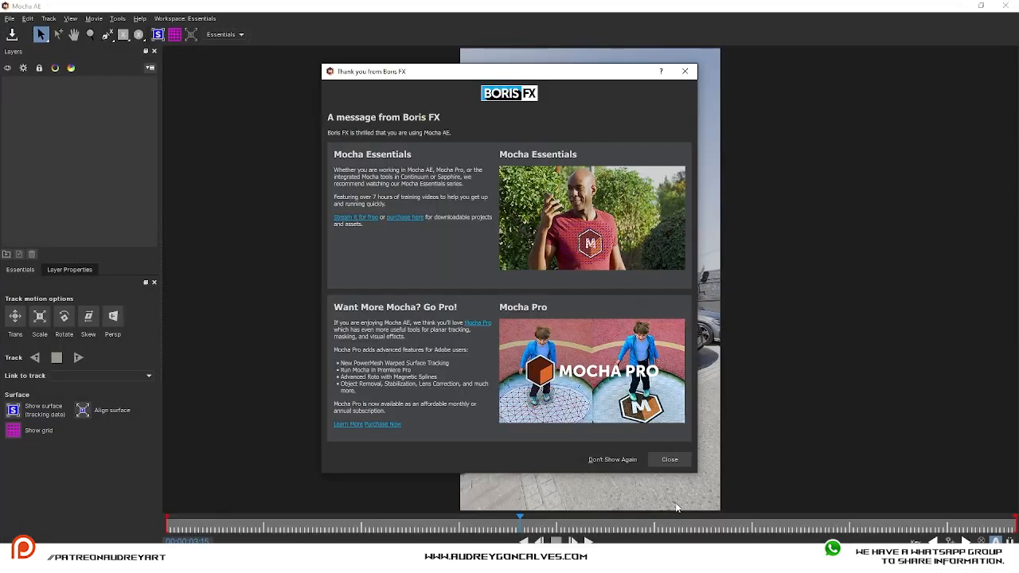
click(669, 460)
- At 00:00:00:00, start a spline mask along the sign's upper edge, from the image border past the lamp to the word PREMIUM
scroll(449, 251, down, 1)
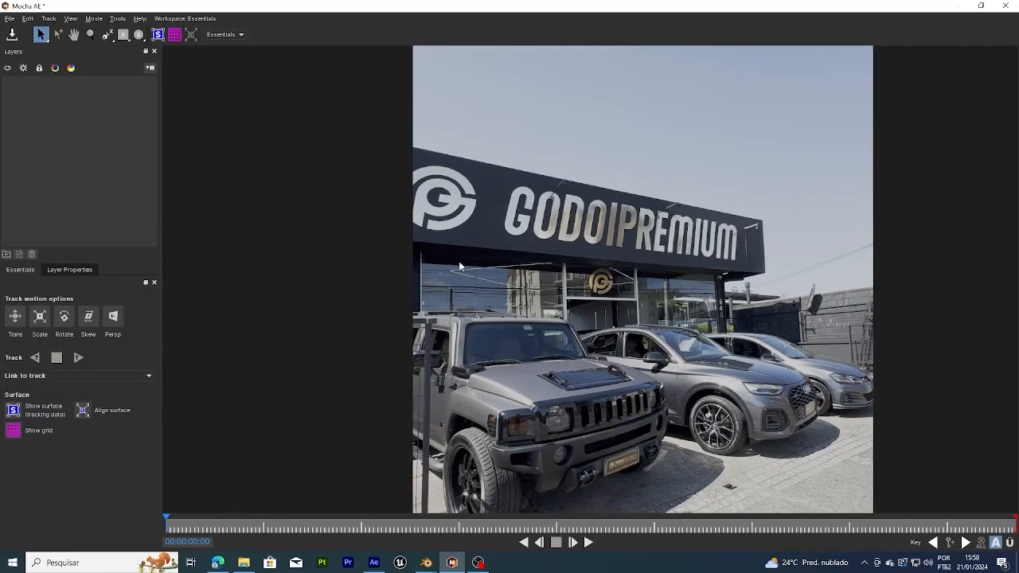
scroll(512, 246, up, 2)
middle_drag(547, 247, 494, 271)
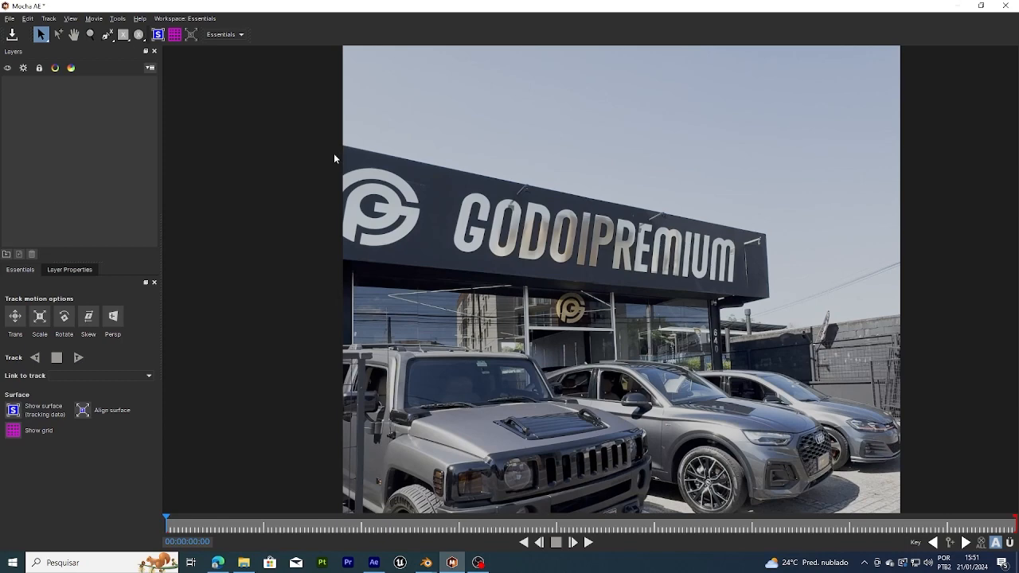
scroll(334, 154, up, 1)
middle_drag(363, 171, 347, 180)
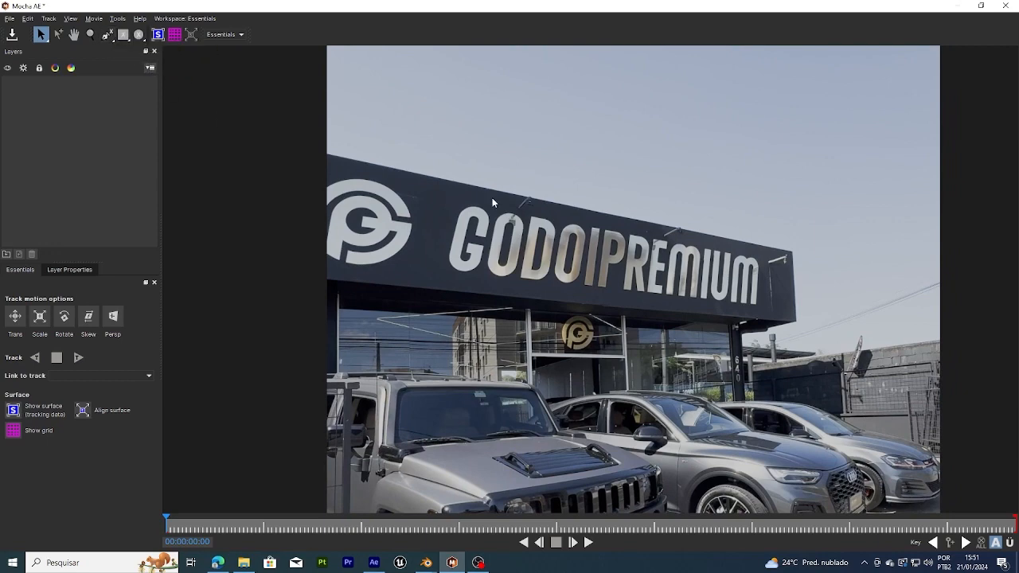
key(ctrl+l)
scroll(379, 159, up, 1)
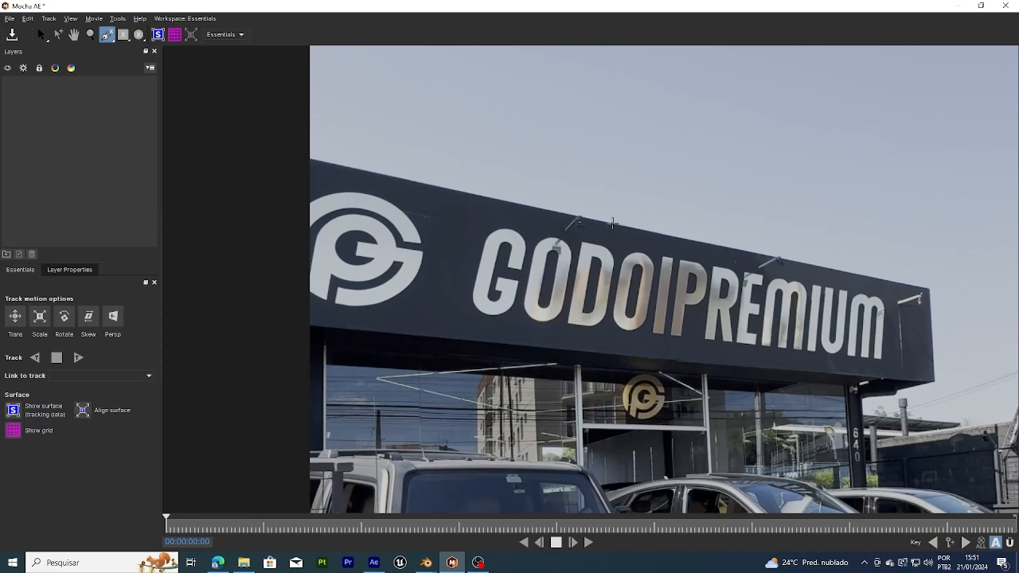
scroll(615, 226, up, 1)
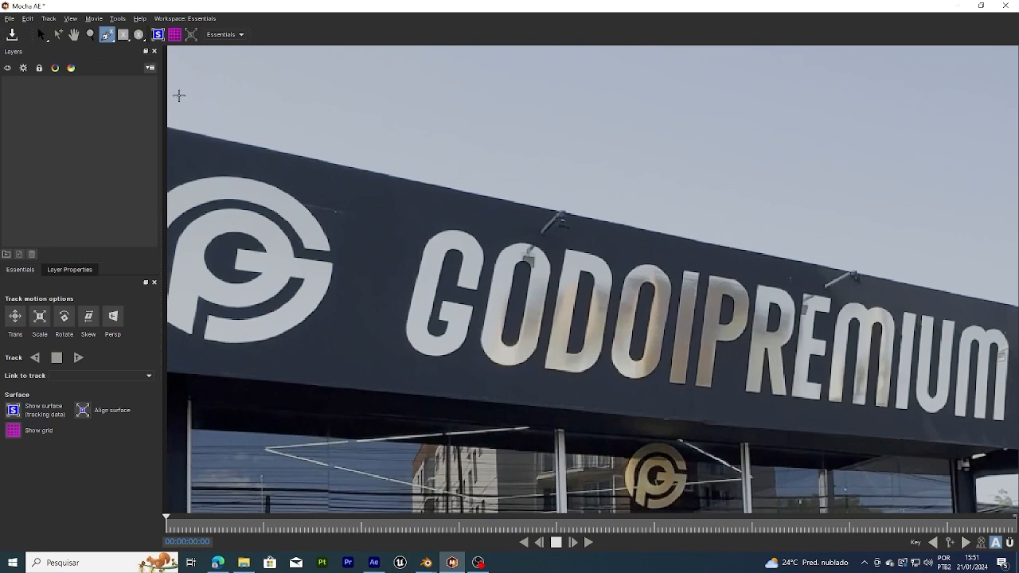
scroll(186, 113, down, 1)
click(164, 125)
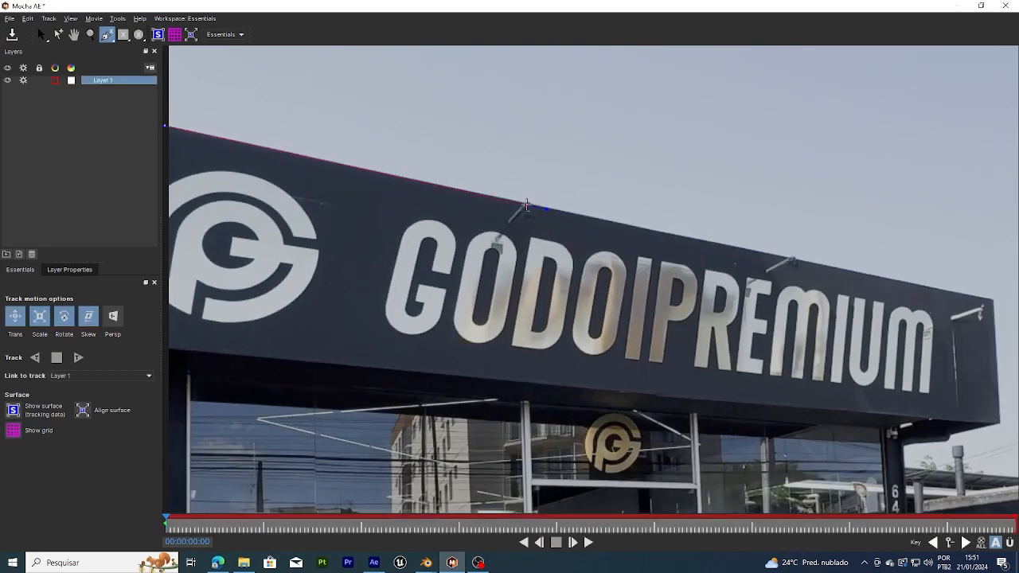
scroll(525, 203, up, 3)
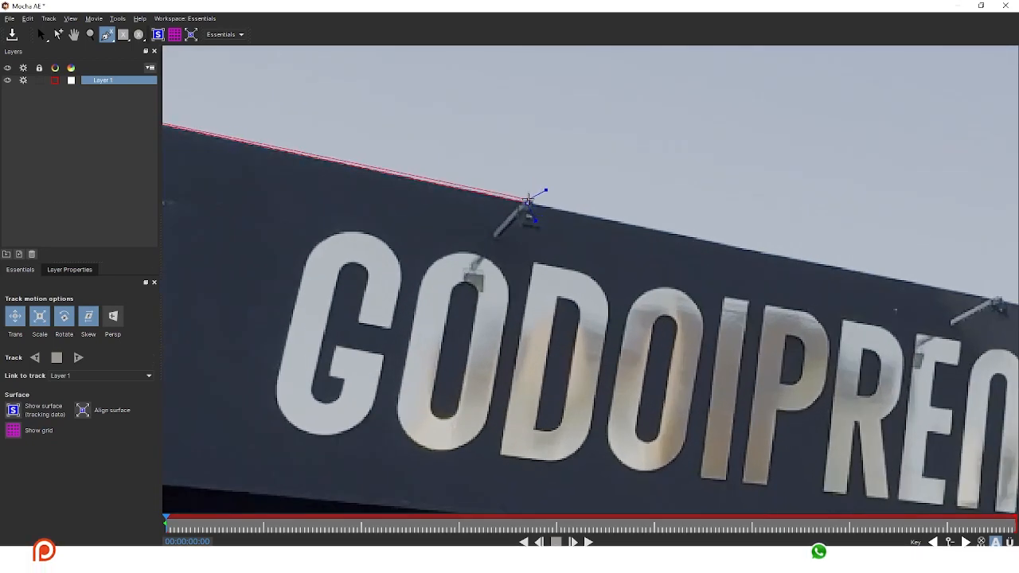
click(529, 203)
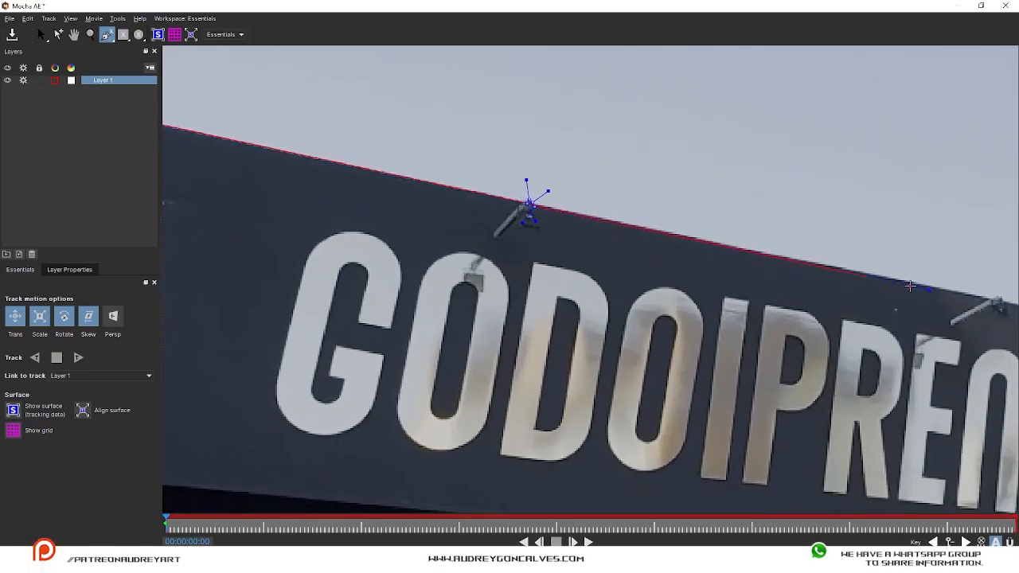
click(916, 284)
- Continue the spline down through PREMIUM and back along the sign's lower edge, and close it beyond the image border
scroll(885, 339, down, 3)
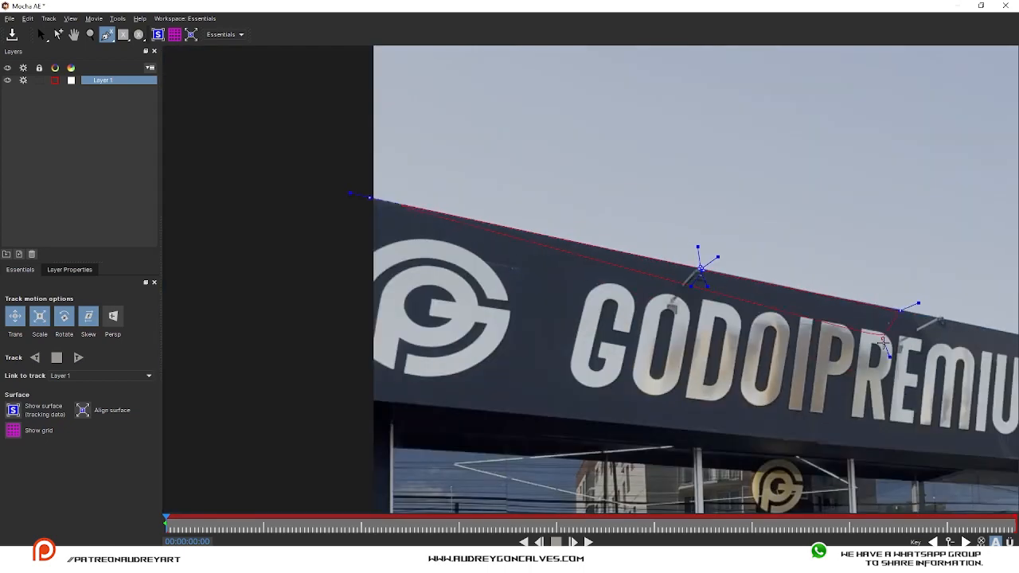
click(902, 450)
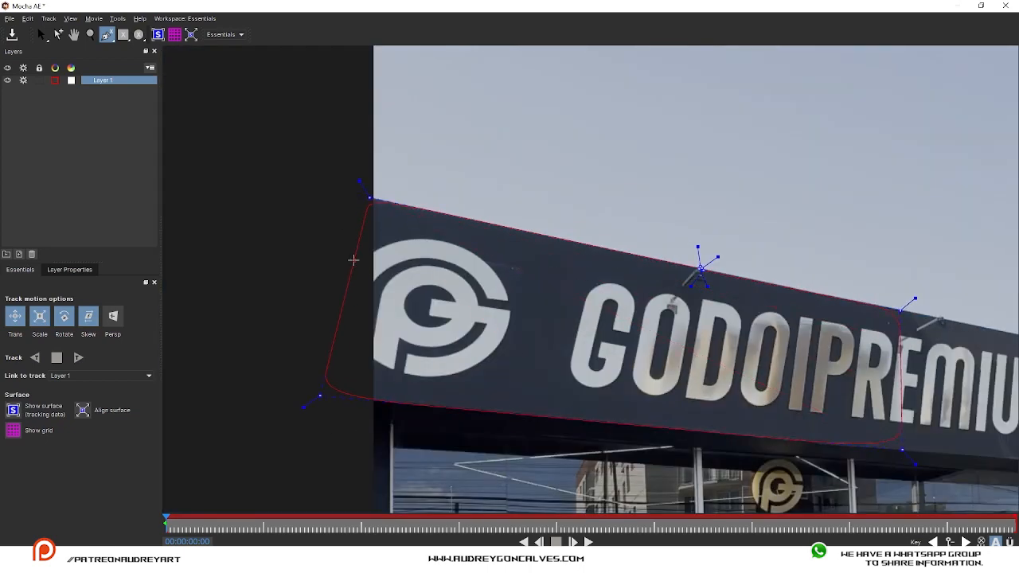
click(362, 187)
- Step through the frames forward to 00:00:00:20 and back to 00:00:00:09, comparing the mask's top edge with the moving sign
scroll(579, 266, up, 2)
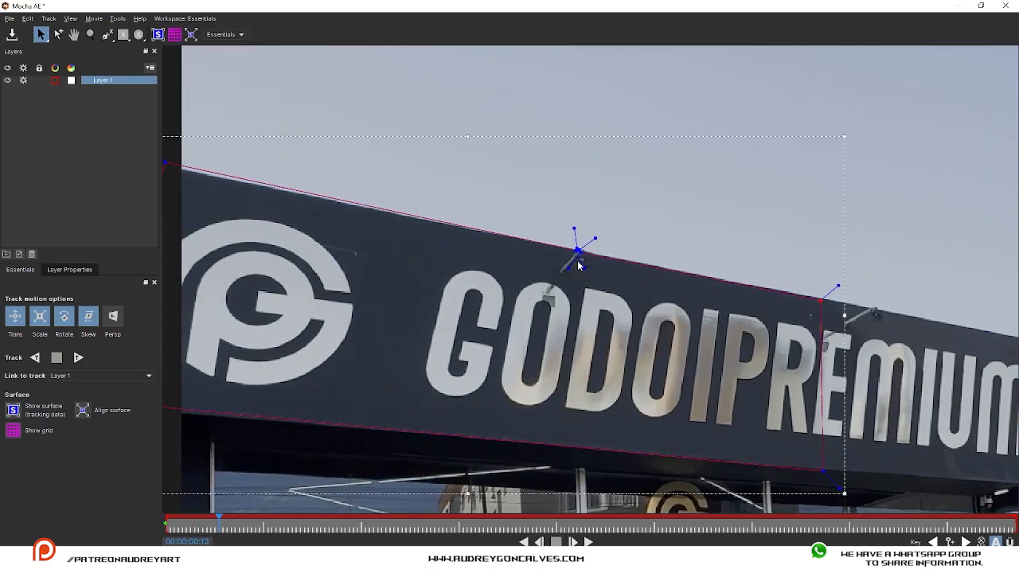
key(ctrl+Right)
key(ctrl+Right)
key(ctrl+Right)
key(ctrl+Right)
key(ctrl+Right)
key(ctrl+Right)
key(ctrl+Right)
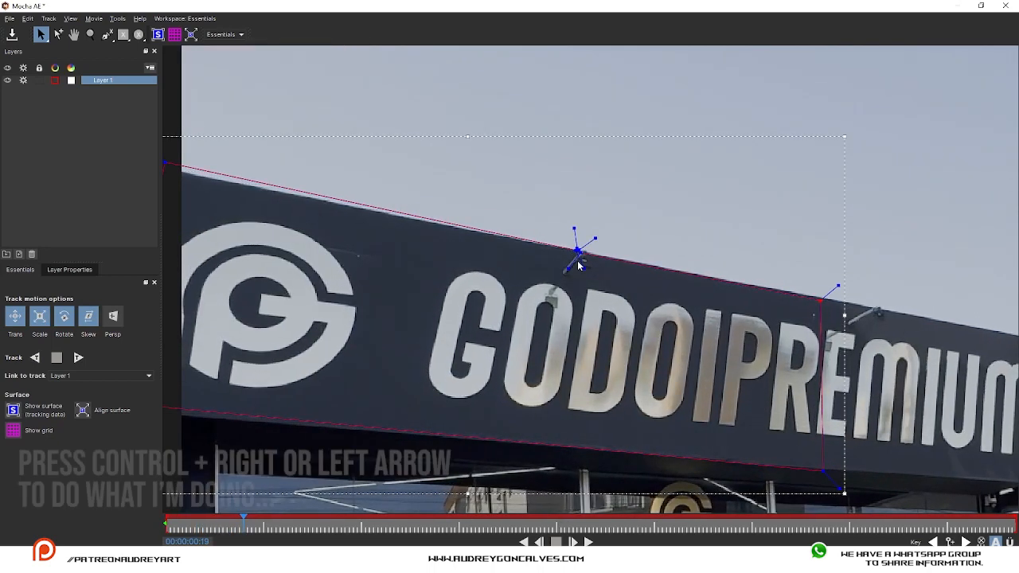
key(ctrl+Right)
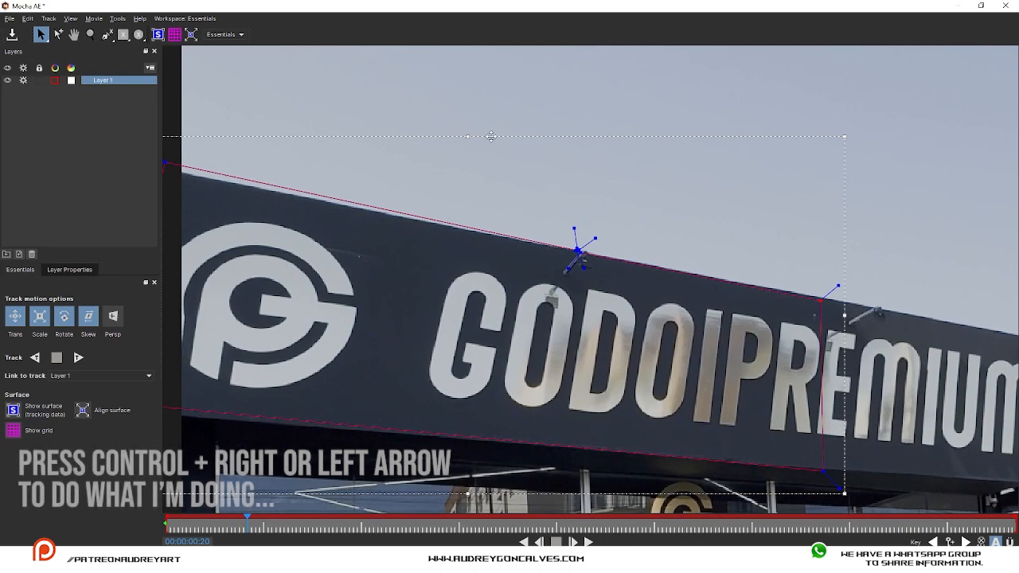
key(ctrl+Left)
key(ctrl+Left)
key(ctrl+Left)
key(ctrl+Left)
key(ctrl+Left)
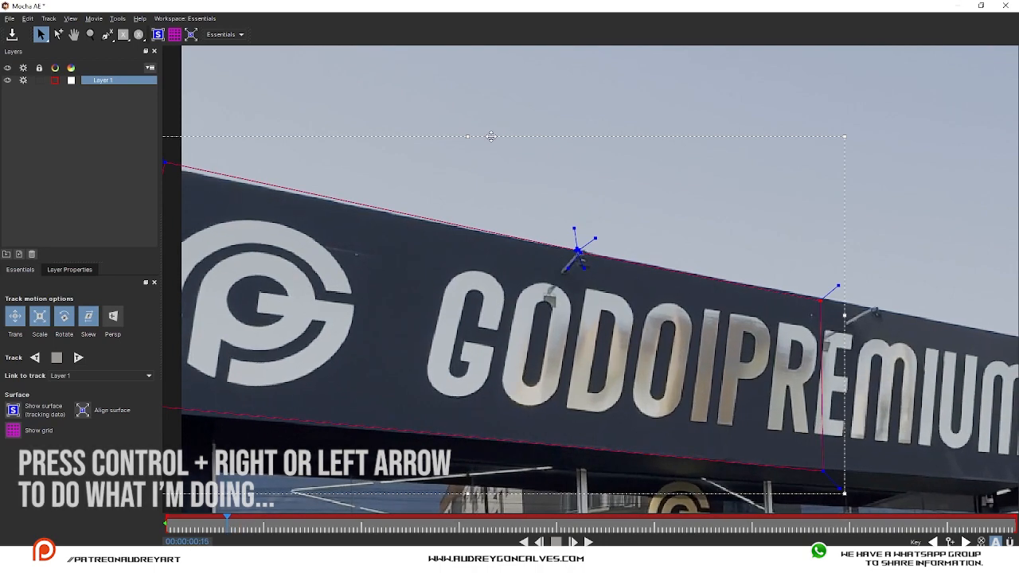
key(ctrl+Left)
key(ctrl+Left)
key(ctrl+Left)
key(ctrl+Left)
key(ctrl+Left)
key(ctrl+Left)
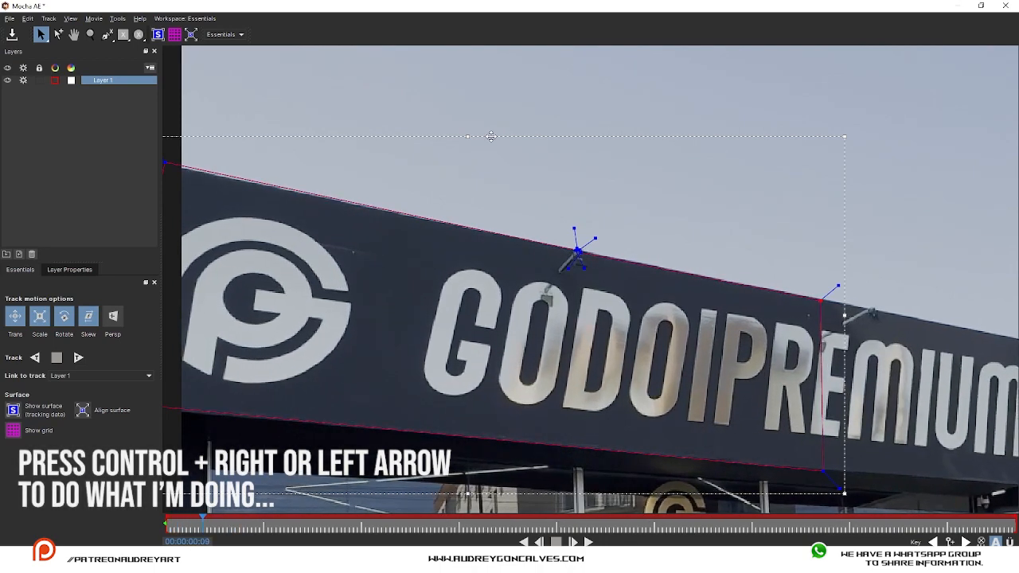
- At 00:00:00:15, shift the whole mask slightly and rotate it to follow the sign's upper edge
key(ctrl+Right)
key(ctrl+Right)
key(ctrl+Right)
key(ctrl+Right)
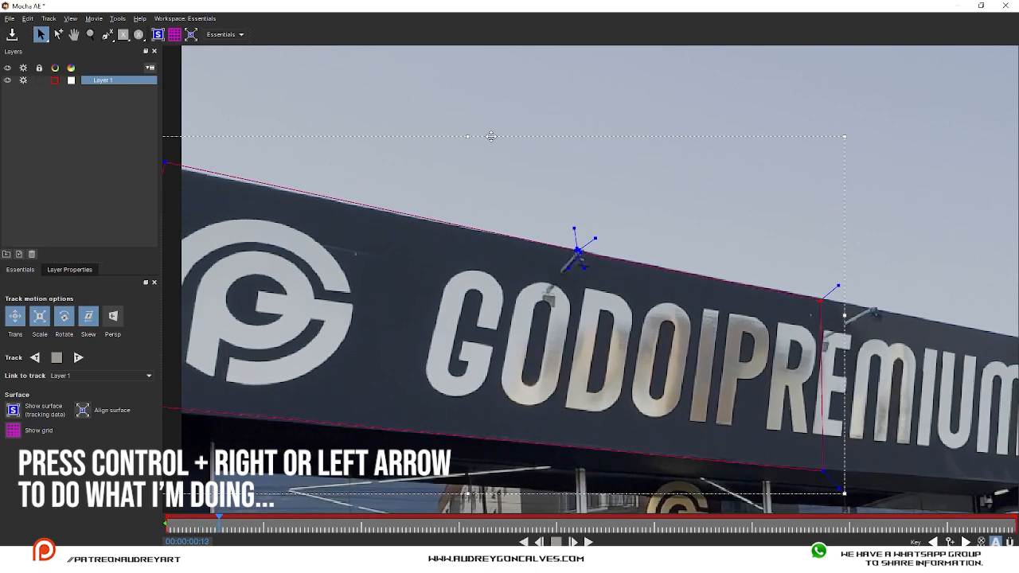
key(ctrl+Right)
key(ctrl+Right)
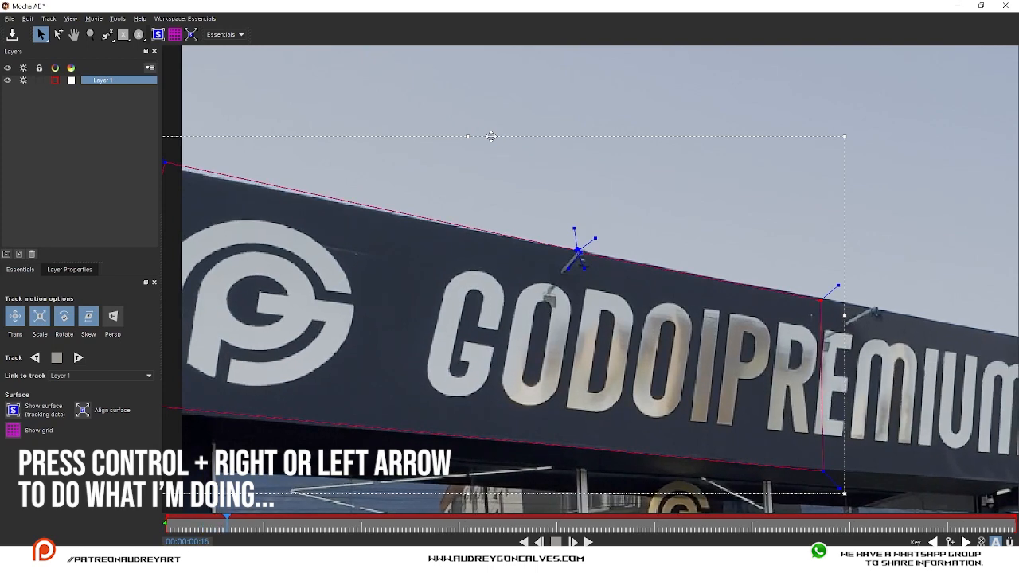
drag(432, 137, 437, 138)
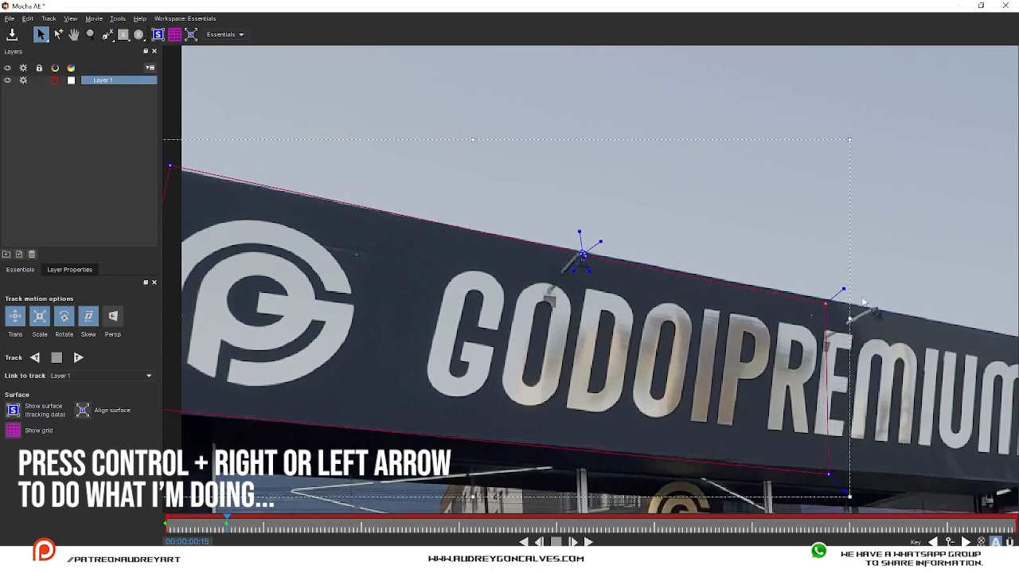
key(ctrl+Right)
key(ctrl+Right)
key(ctrl+Right)
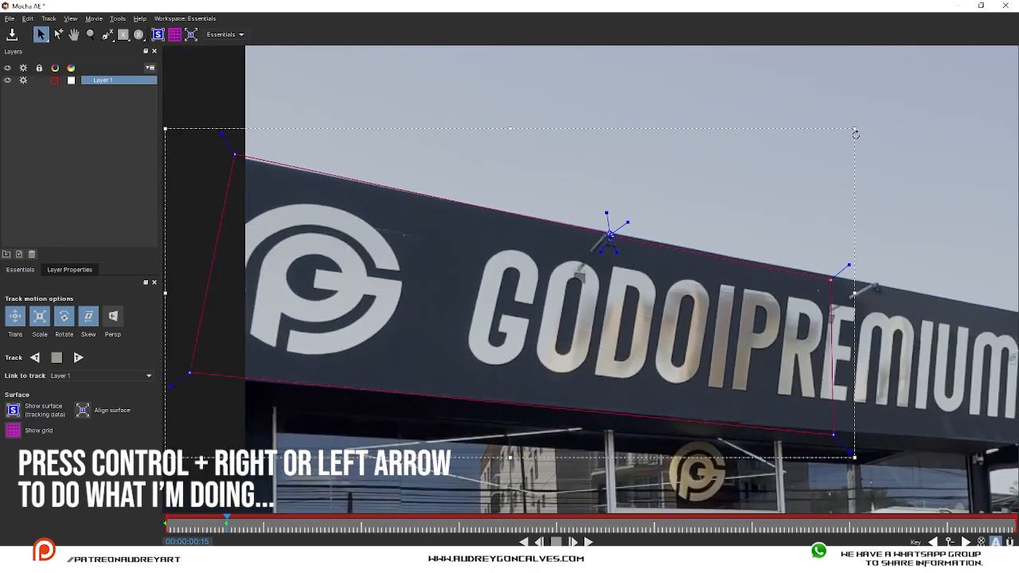
drag(854, 134, 861, 126)
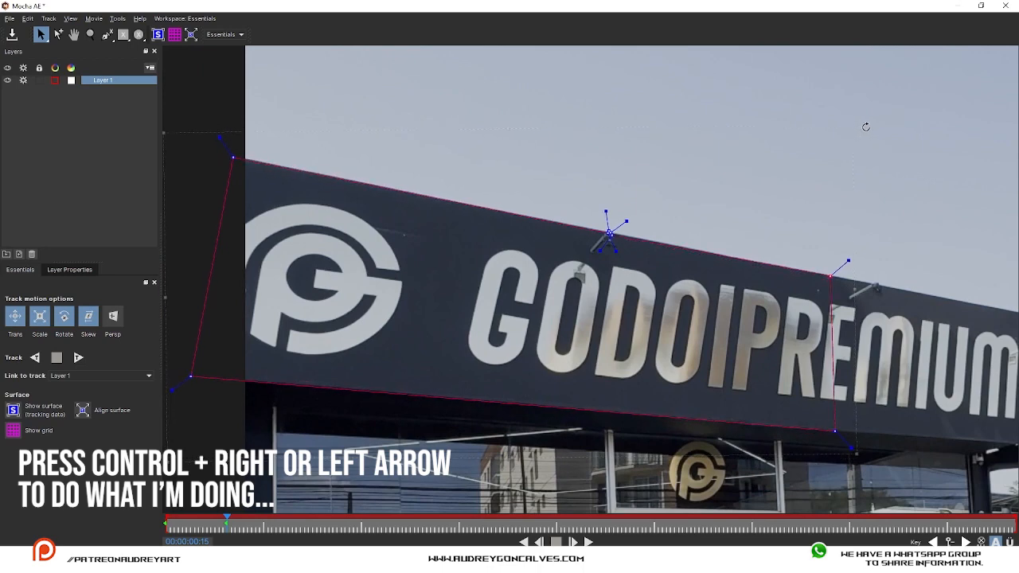
- At 00:00:00:15, nudge the mask's upper corner point at PREMIUM onto the sign's upper edge
scroll(832, 288, up, 2)
drag(825, 277, 828, 274)
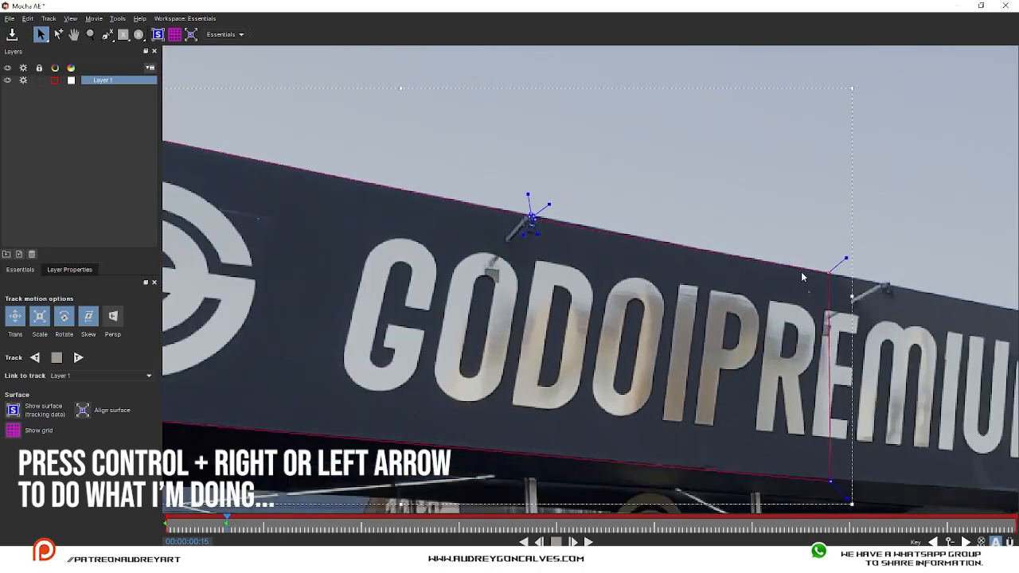
scroll(550, 224, up, 3)
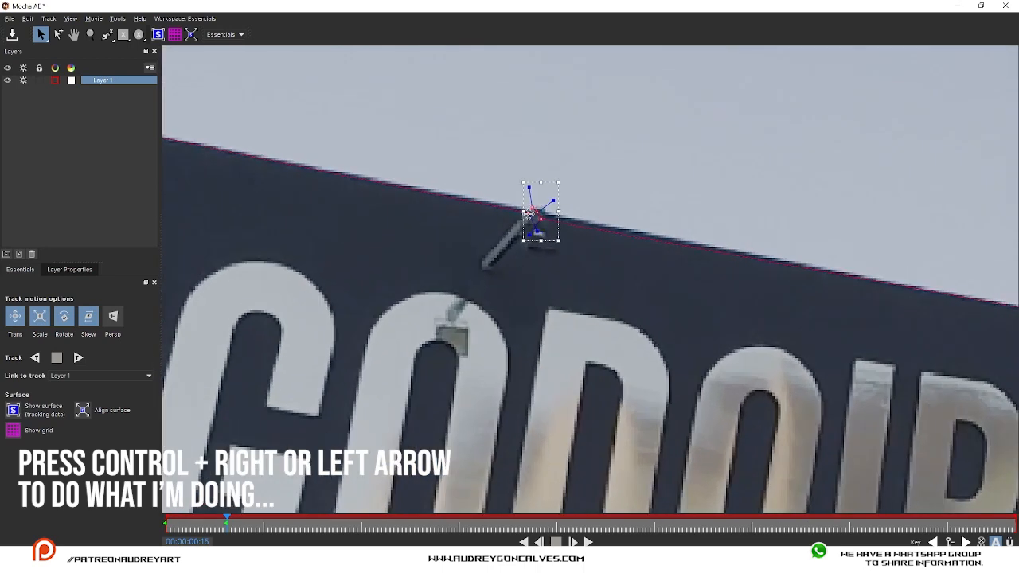
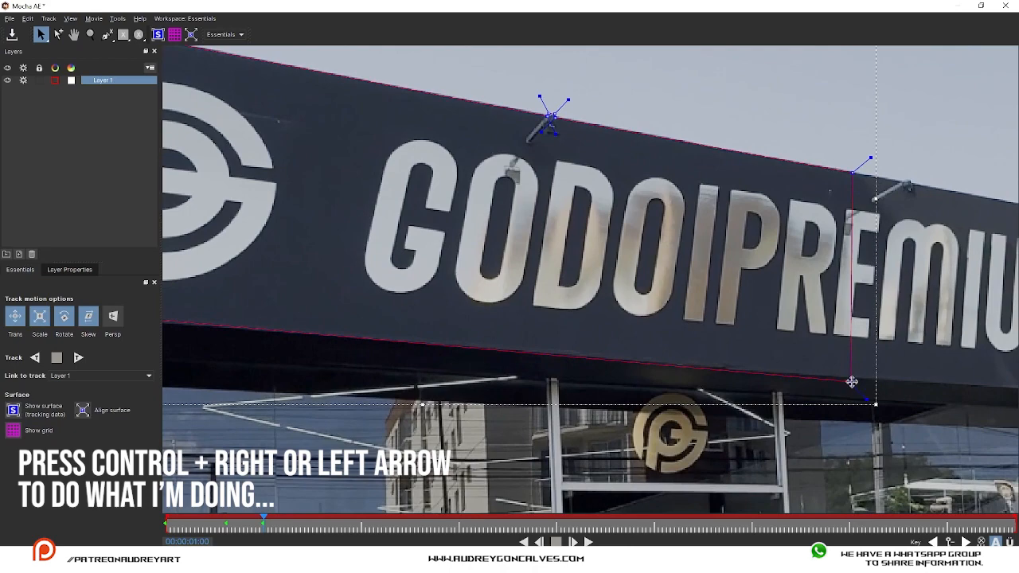
- At 00:00:01:00, fit the mask's two lower corner points to the sign's lower edge, at PREMIUM and beyond the image border
drag(852, 382, 857, 378)
scroll(813, 363, down, 2)
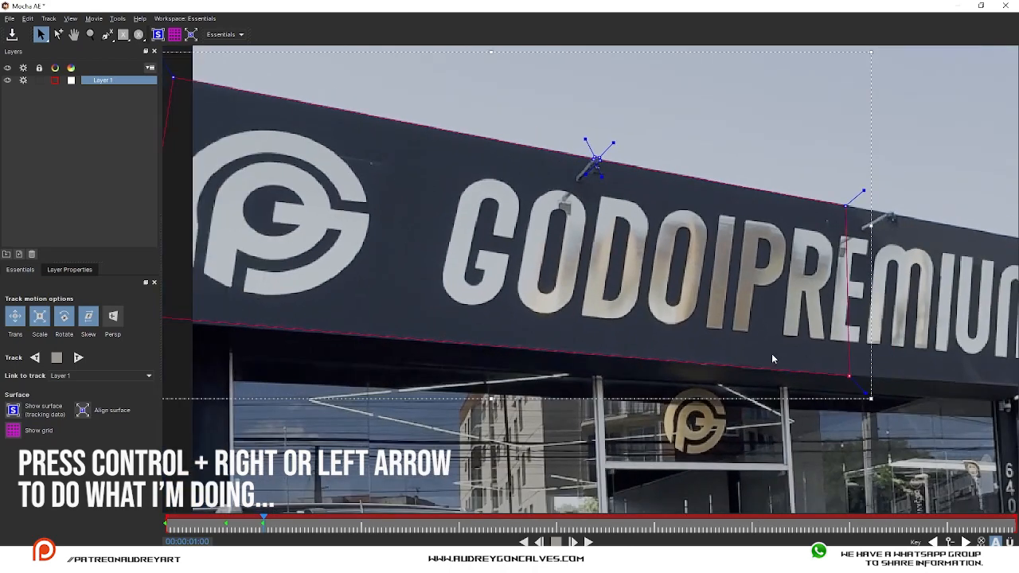
scroll(771, 359, down, 1)
drag(189, 316, 188, 323)
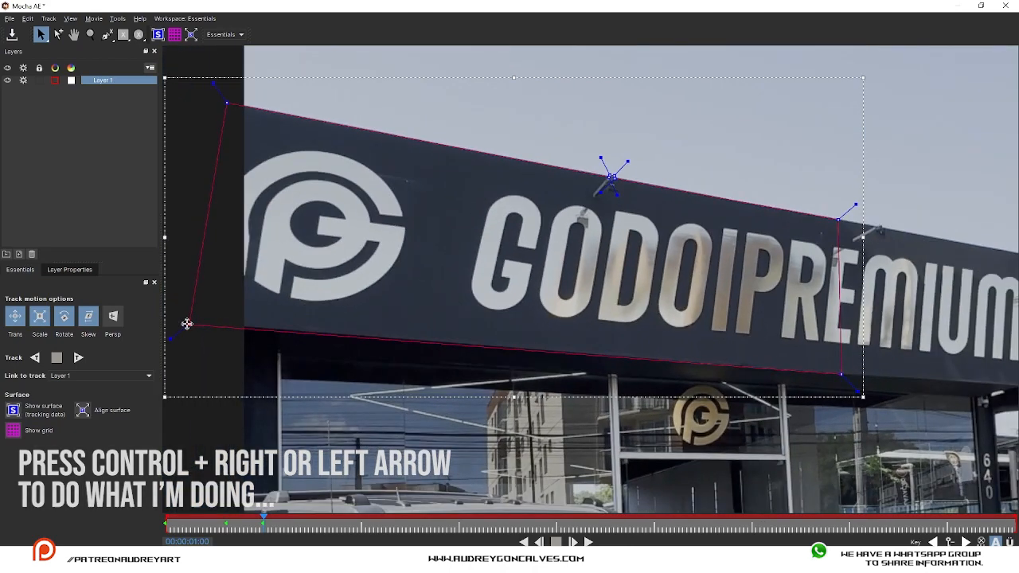
- Advance to 00:00:01:10 and shift the whole mask slightly so it follows the sign's upper edge
key(ctrl+Right)
key(ctrl+Right)
key(ctrl+Right)
key(ctrl+Right)
key(ctrl+Right)
key(ctrl+Right)
key(ctrl+Right)
key(ctrl+Right)
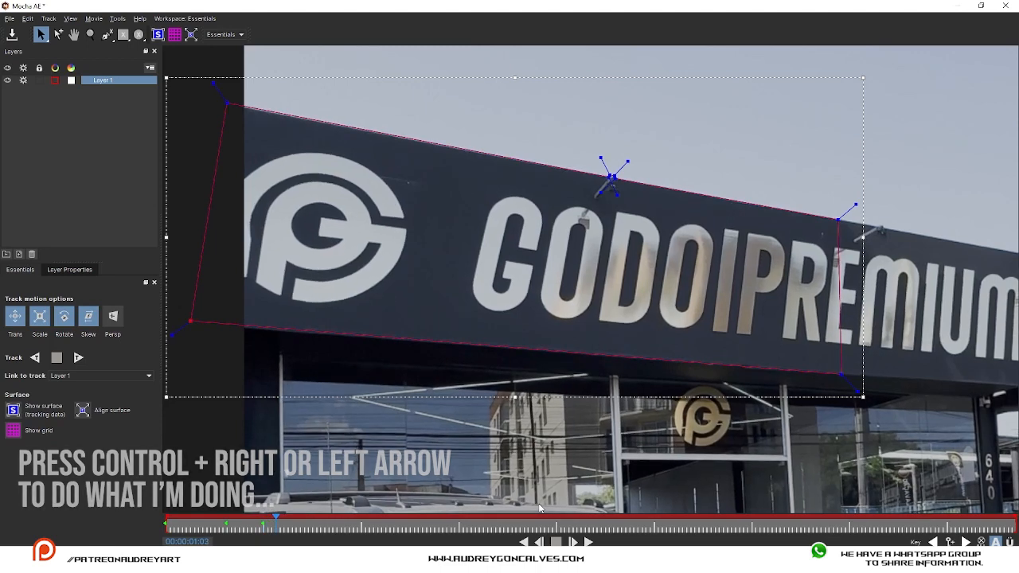
key(ctrl+Right)
key(ctrl+Right)
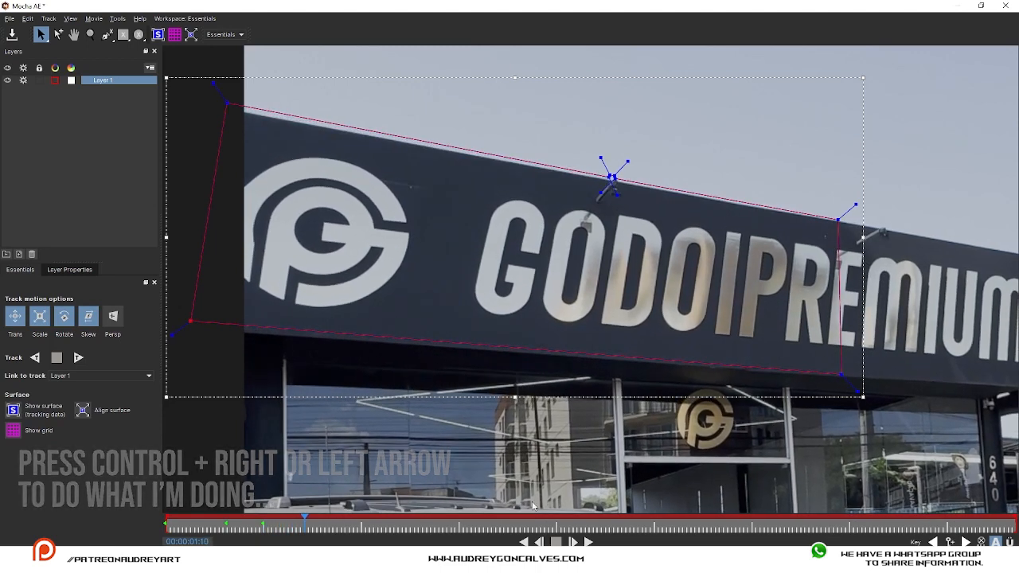
drag(588, 80, 594, 85)
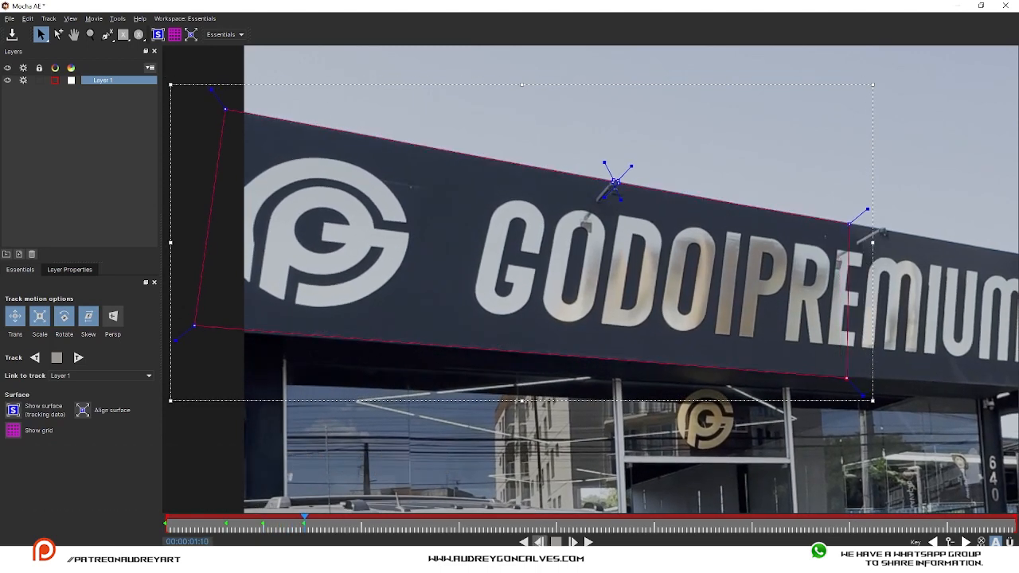
- Advance to 00:00:02:00 and shift the whole mask slightly down onto the sign's upper edge
key(ctrl+Right)
key(ctrl+Right)
key(ctrl+Right)
key(ctrl+Right)
key(ctrl+Right)
key(ctrl+Right)
key(ctrl+Right)
key(ctrl+Right)
key(ctrl+Right)
key(ctrl+Right)
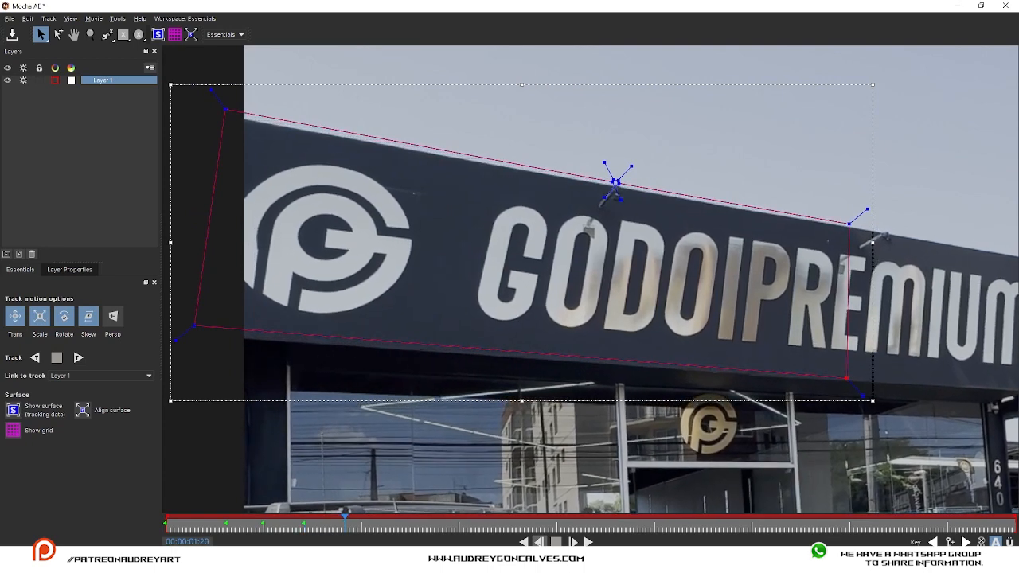
key(ctrl+Right)
key(ctrl+Right)
key(ctrl+Right)
key(ctrl+Right)
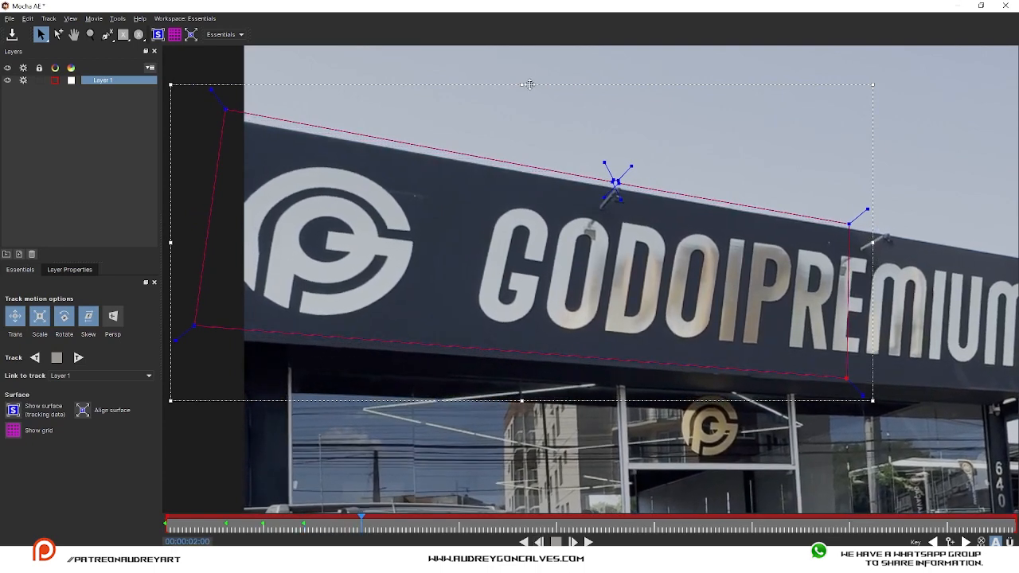
drag(530, 85, 532, 92)
- At 00:00:02:00, nudge the mask's upper corner point beyond the image border so the edge above the logo fits the sign
scroll(232, 128, up, 4)
middle_drag(234, 126, 178, 144)
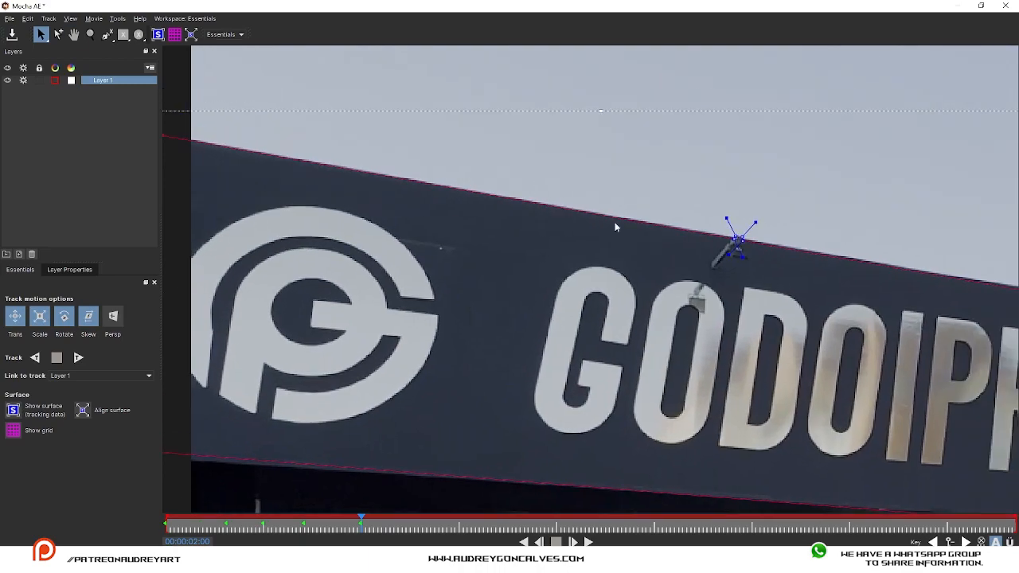
middle_drag(614, 226, 742, 266)
drag(281, 172, 285, 176)
middle_drag(817, 300, 511, 232)
scroll(737, 239, up, 4)
middle_drag(993, 263, 883, 244)
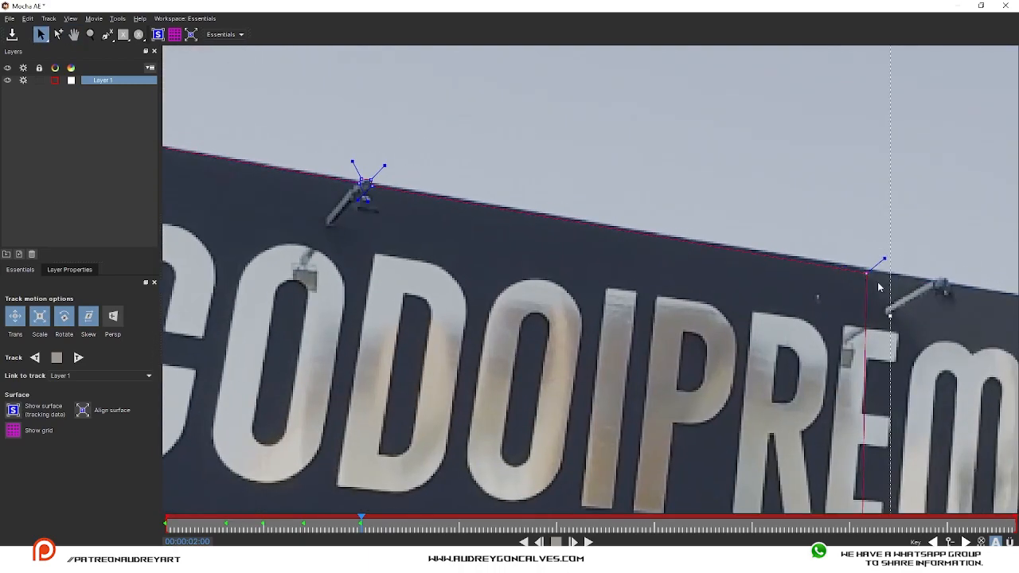
- Step back through the frames before 00:00:02:00 and forward again, comparing the mask's upper edge with the sign near PREMIUM
key(ctrl+Left)
key(ctrl+Left)
key(ctrl+Left)
key(ctrl+Left)
key(ctrl+Left)
key(ctrl+Left)
key(ctrl+Left)
key(ctrl+Left)
key(ctrl+Left)
key(ctrl+Left)
key(ctrl+Left)
key(ctrl+Left)
key(ctrl+Left)
key(ctrl+Left)
key(ctrl+Right)
key(ctrl+Right)
key(ctrl+Right)
key(ctrl+Right)
key(ctrl+Right)
key(ctrl+Right)
key(ctrl+Right)
key(ctrl+Right)
key(ctrl+Right)
key(ctrl+Right)
key(ctrl+Right)
key(ctrl+Right)
key(ctrl+Right)
key(ctrl+Right)
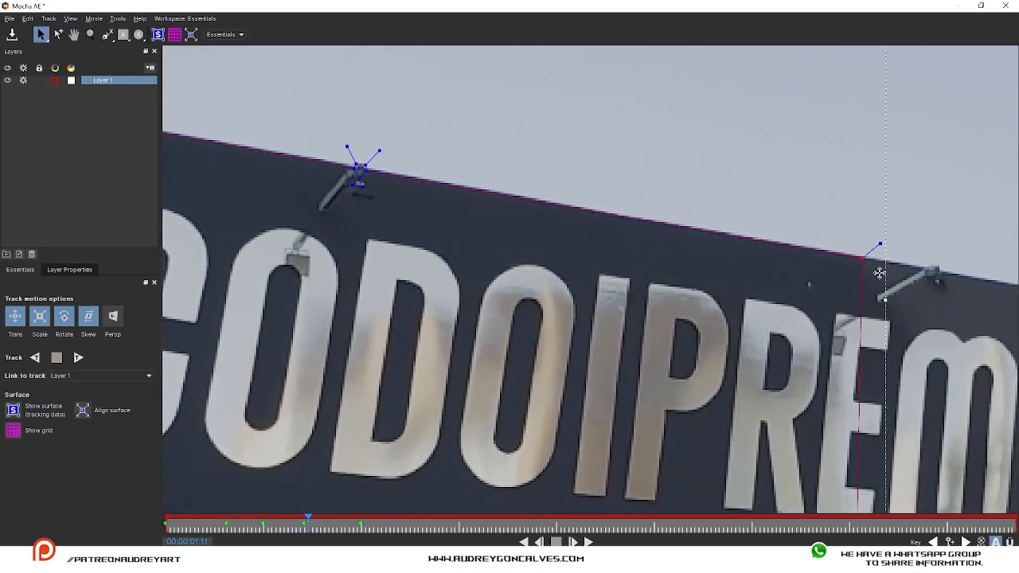
- At 00:00:02:00, move the mask's upper corner point at PREMIUM slightly outward along the sign's upper edge
scroll(878, 273, down, 3)
middle_drag(513, 247, 493, 193)
scroll(493, 194, up, 2)
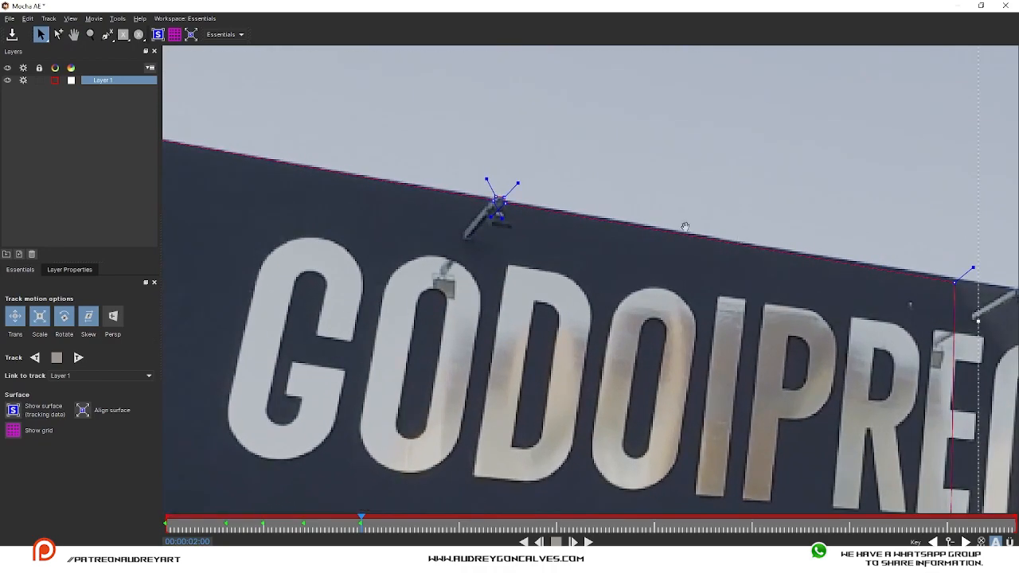
middle_drag(684, 226, 569, 212)
scroll(569, 212, up, 1)
drag(866, 275, 879, 273)
- Step back to 00:00:01:10 and forward to 00:00:02:00, checking how the adjusted corner at PREMIUM follows the sign
key(Left)
key(Left)
key(Left)
key(Left)
key(Left)
key(Left)
key(Left)
key(Left)
key(Left)
key(Left)
key(Left)
key(Left)
key(Left)
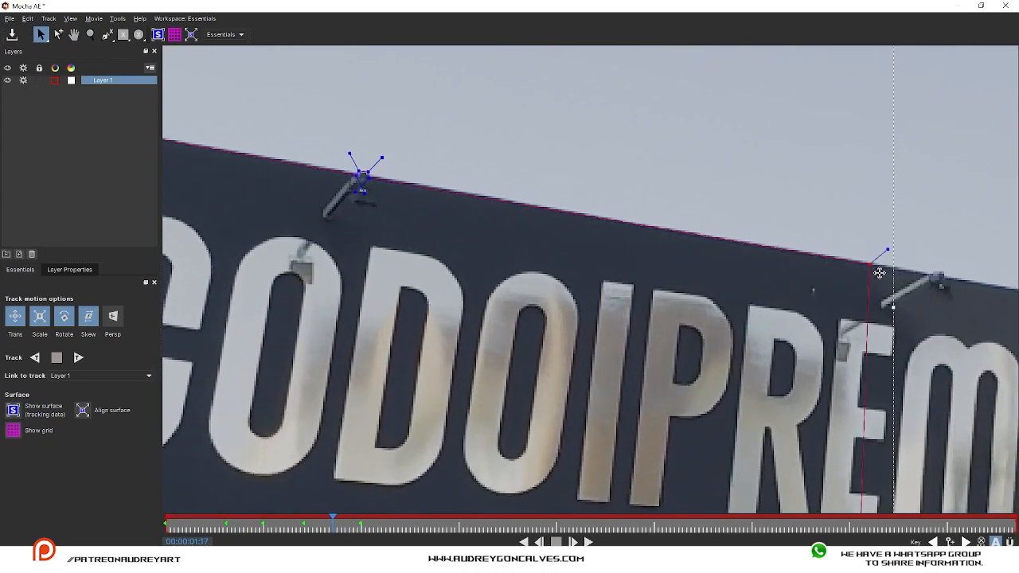
key(Right)
key(Right)
key(Right)
key(Right)
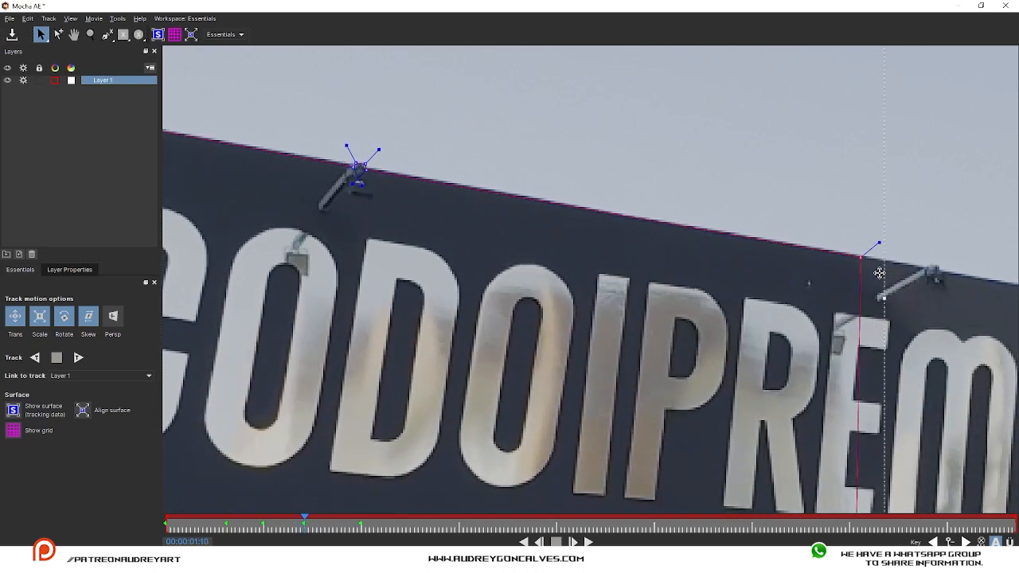
key(Right)
key(Right)
key(Right)
key(Right)
key(Right)
key(Right)
key(Right)
key(Right)
key(Right)
key(Right)
key(Right)
key(Right)
key(Right)
key(Right)
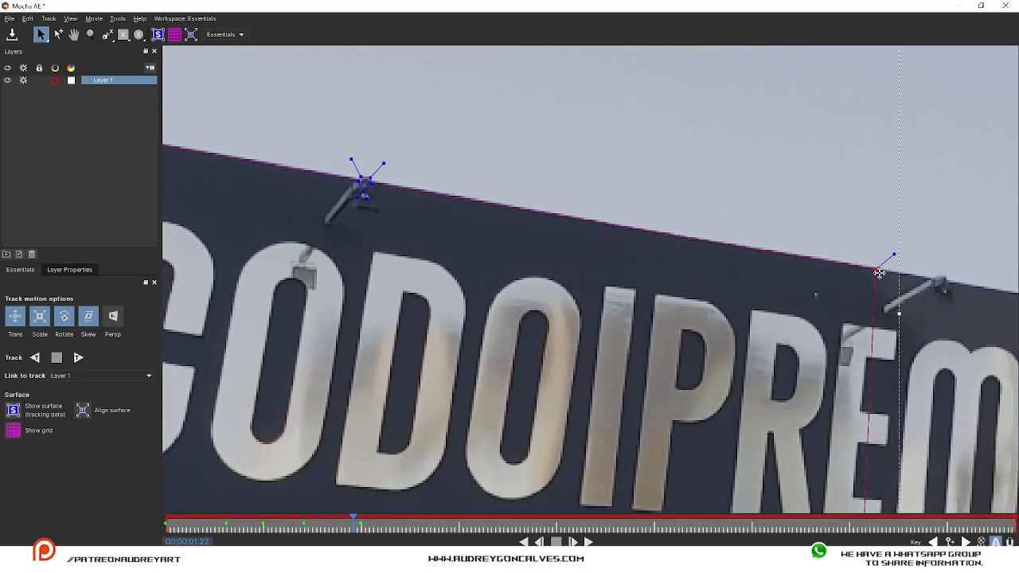
key(Right)
key(Right)
- Advance to 00:00:02:16 and shift the whole mask down onto the sign's upper edge
key(Right)
key(Right)
key(Right)
key(Right)
key(Right)
key(Right)
key(Right)
key(Right)
key(Right)
key(Right)
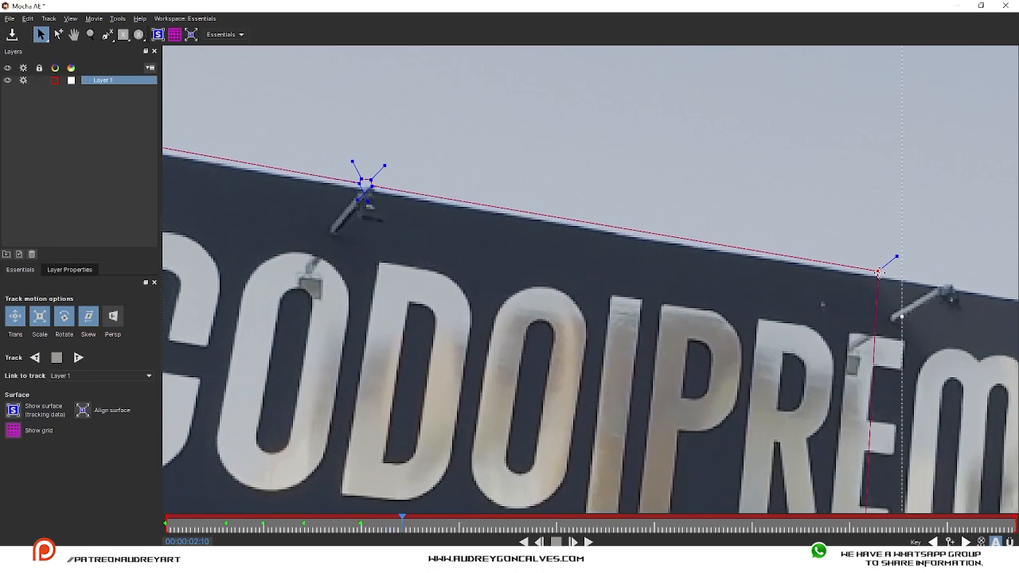
scroll(494, 162, down, 2)
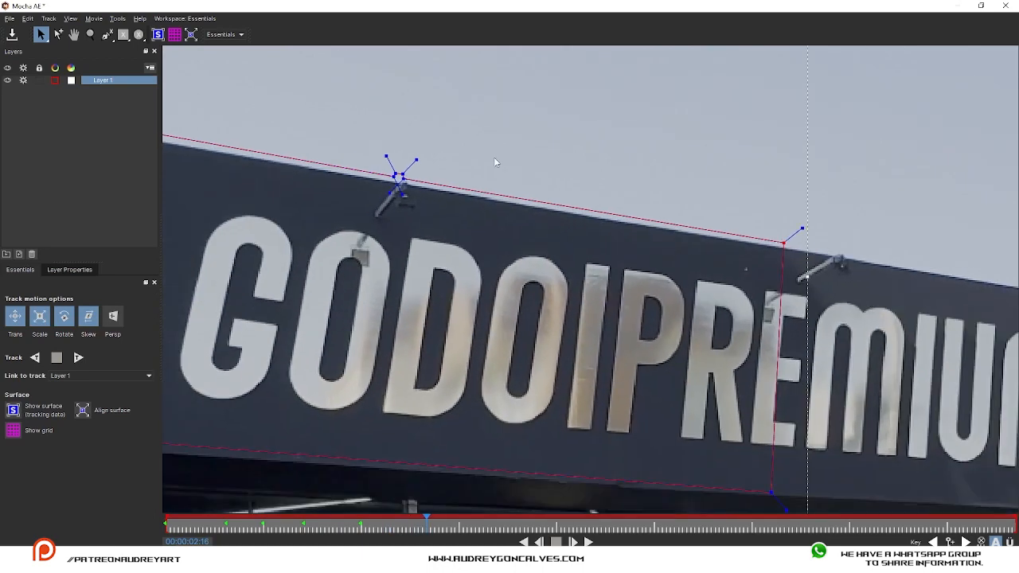
key(x)
drag(397, 154, 461, 233)
drag(429, 115, 433, 125)
scroll(555, 271, up, 3)
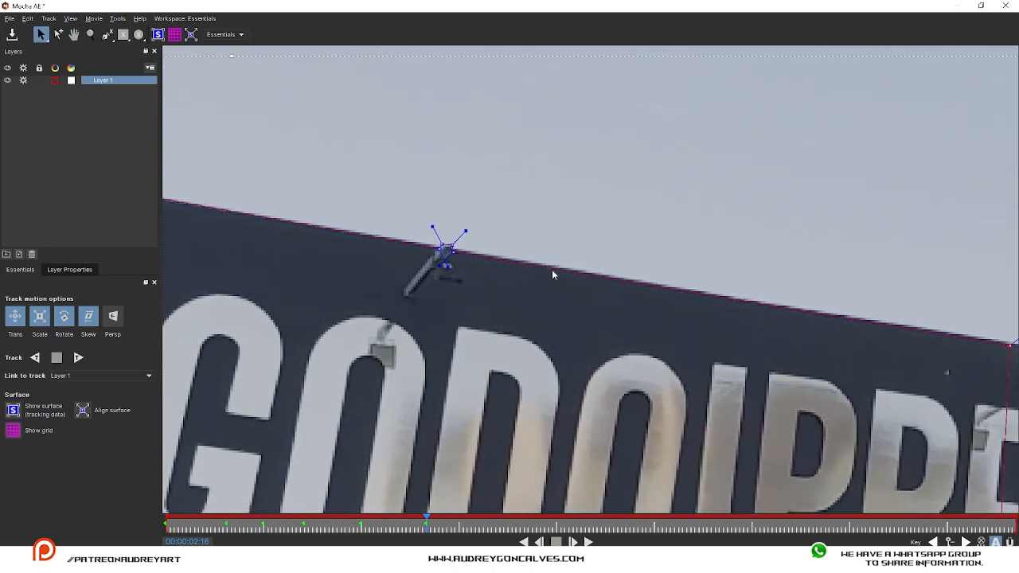
- At 00:00:02:16, nudge the mask's upper corner point at PREMIUM and check the upper edge back to the logo
key(x)
drag(552, 271, 385, 263)
drag(845, 344, 849, 344)
scroll(421, 269, down, 1)
key(x)
drag(421, 269, 691, 295)
scroll(510, 286, down, 1)
key(x)
drag(515, 286, 748, 341)
key(x)
drag(188, 229, 246, 233)
key(x)
drag(523, 392, 460, 303)
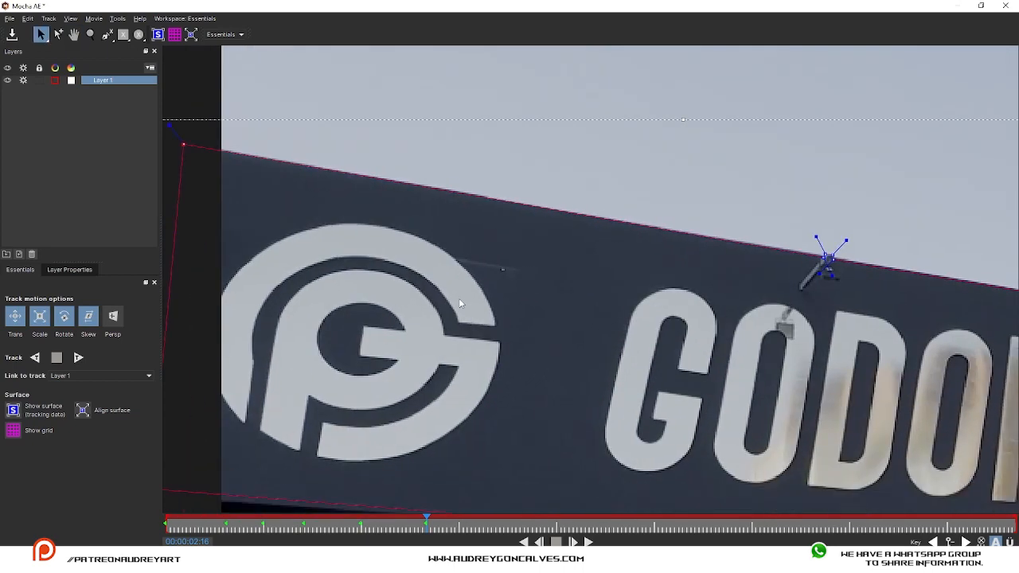
- Advance to 00:00:03:08 and shift the whole mask slightly to follow the sign's upper edge
key(Right)
key(Right)
key(Right)
key(Right)
key(Right)
key(Right)
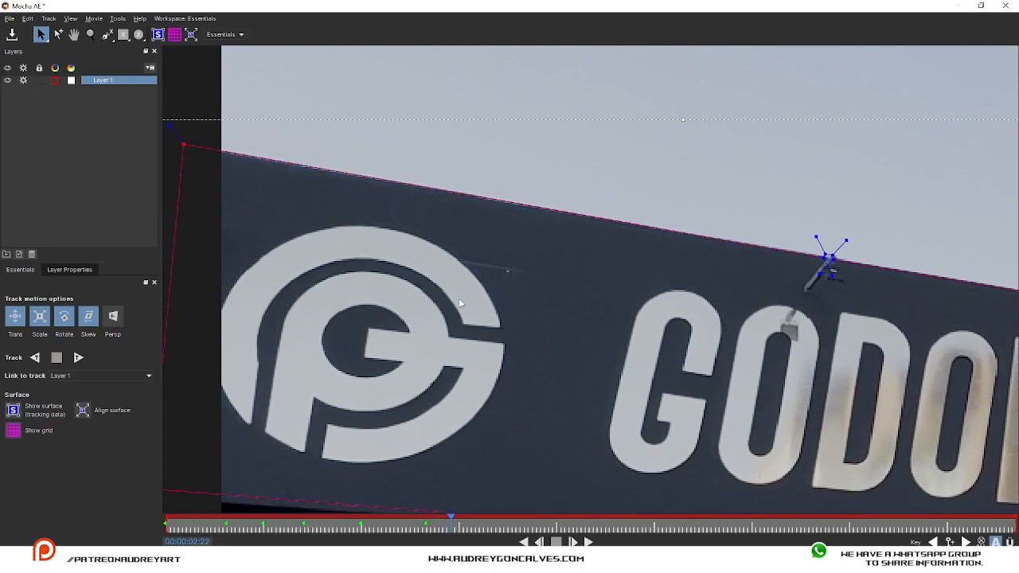
key(Right)
key(Right)
key(Right)
key(Right)
key(Right)
key(Right)
key(Right)
key(Right)
key(Right)
key(Right)
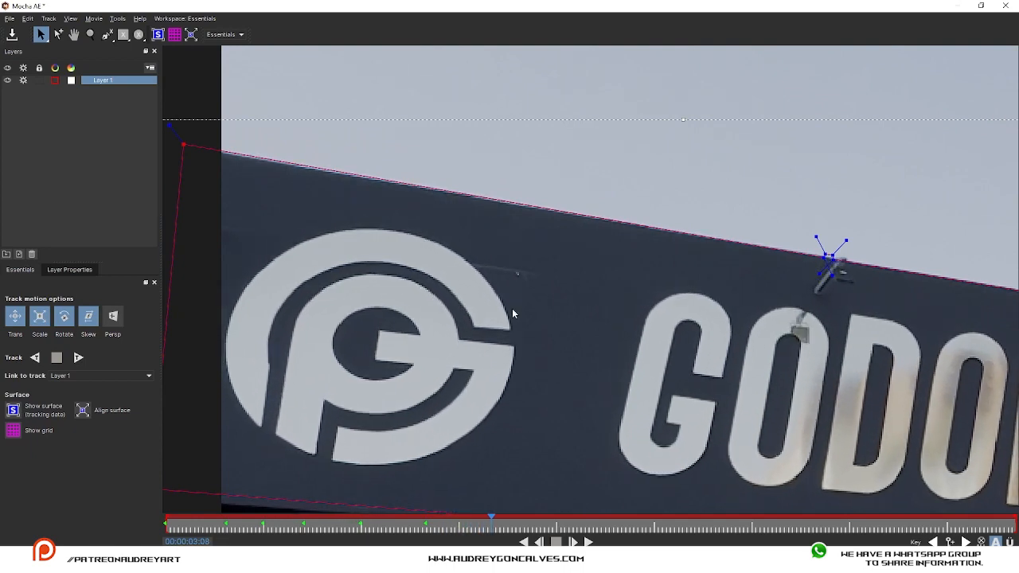
drag(736, 157, 725, 157)
drag(704, 118, 714, 122)
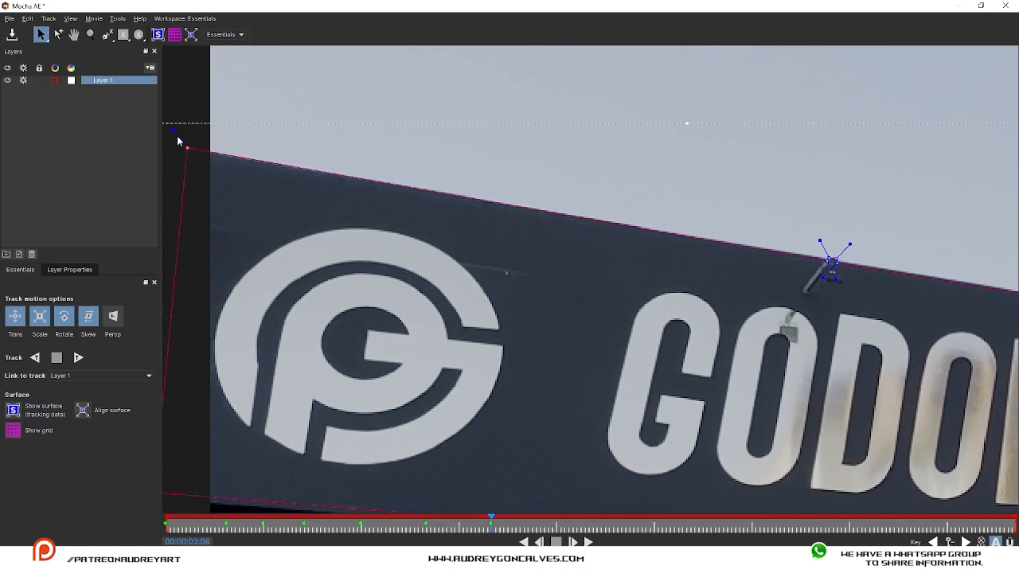
- At 00:00:03:08, nudge the mask's two upper corner points onto the sign's edge and select the mask points around the lamp
drag(187, 146, 184, 148)
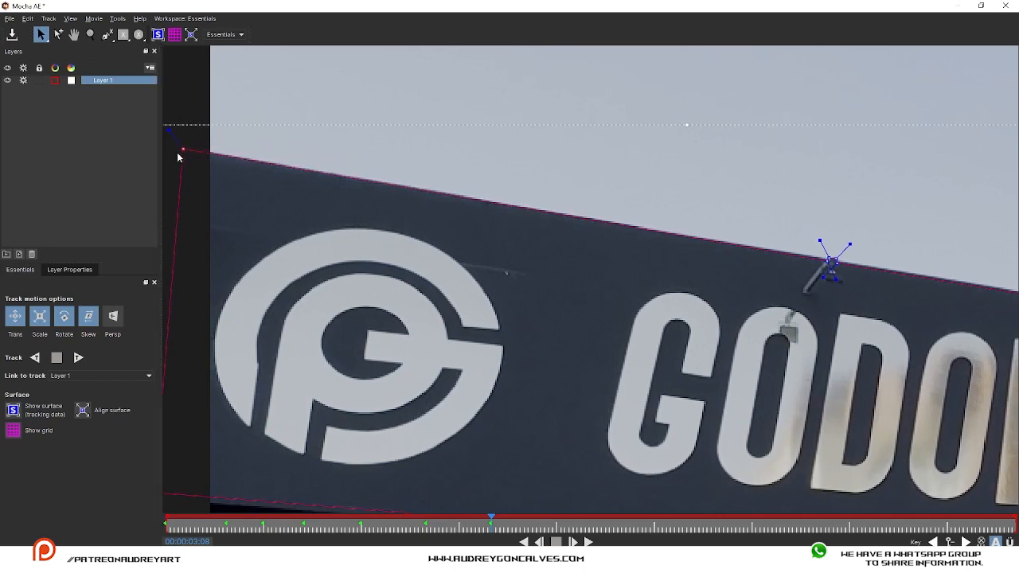
middle_drag(642, 263, 279, 210)
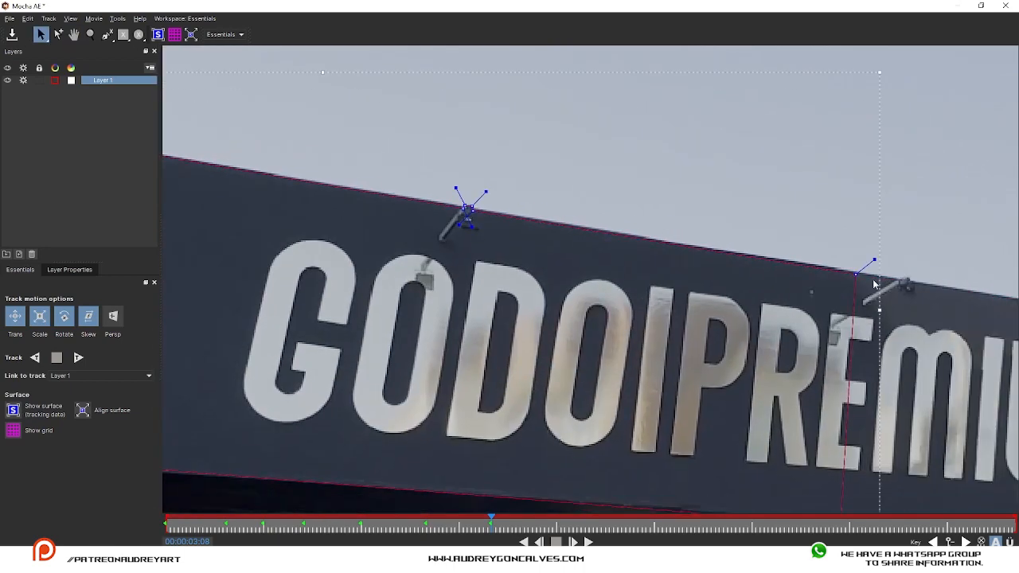
drag(854, 275, 861, 274)
scroll(473, 230, up, 2)
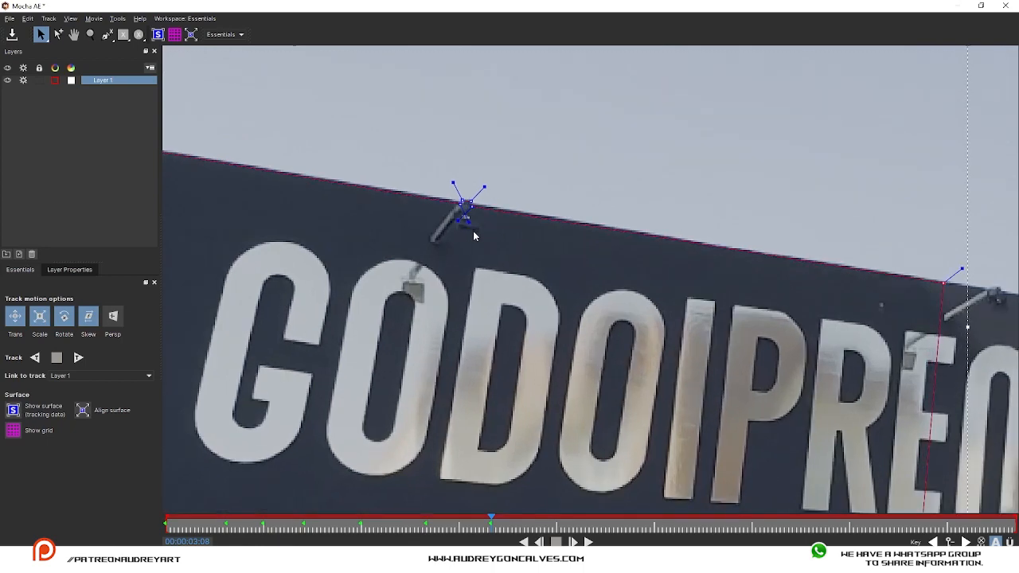
middle_drag(473, 231, 491, 238)
drag(511, 245, 360, 125)
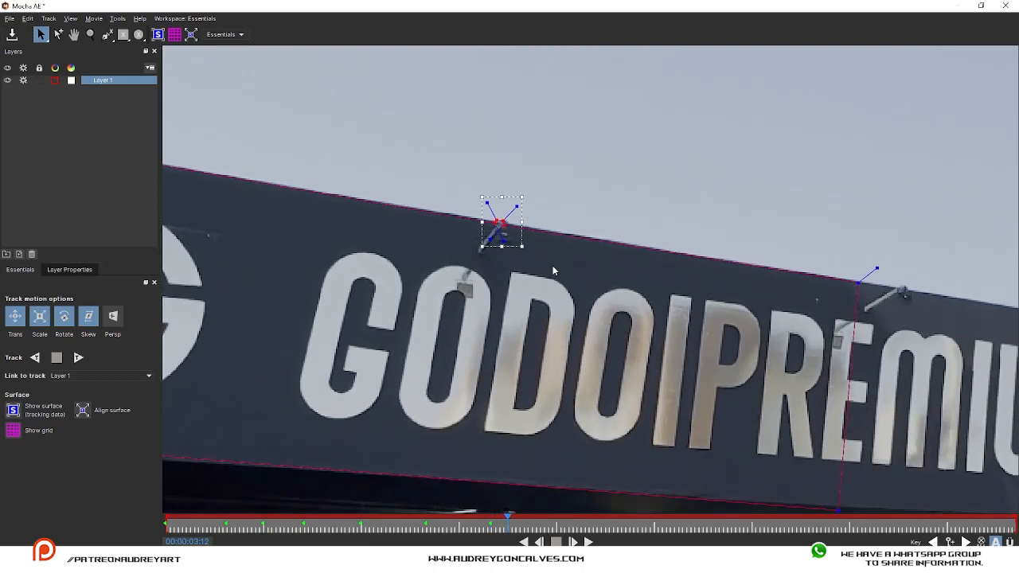
- Advance to 00:00:03:16, shift the whole mask slightly onto the sign's upper edge and refine it around the lamp
key(Right)
key(Right)
scroll(552, 269, down, 3)
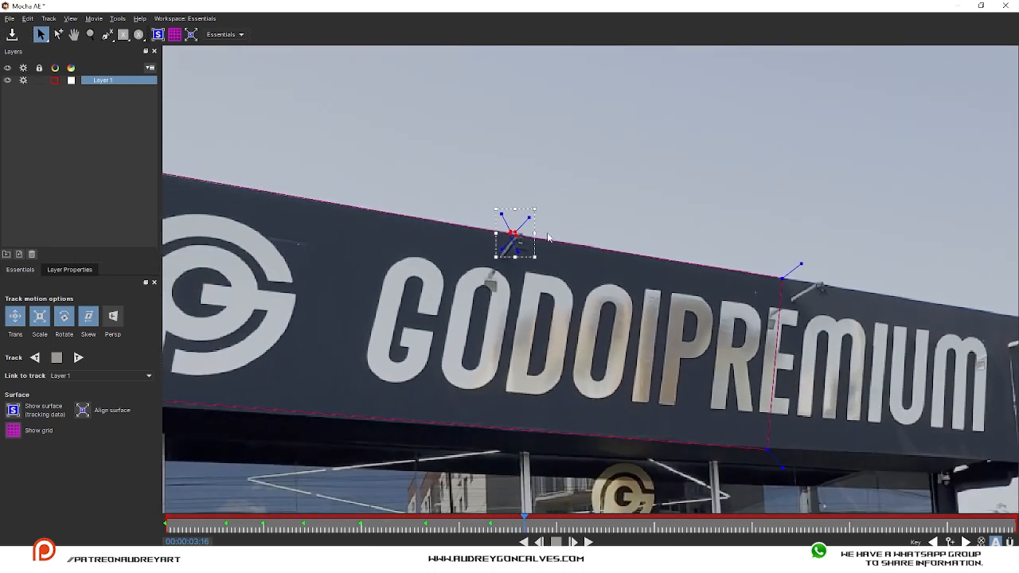
middle_drag(499, 184, 608, 214)
click(511, 250)
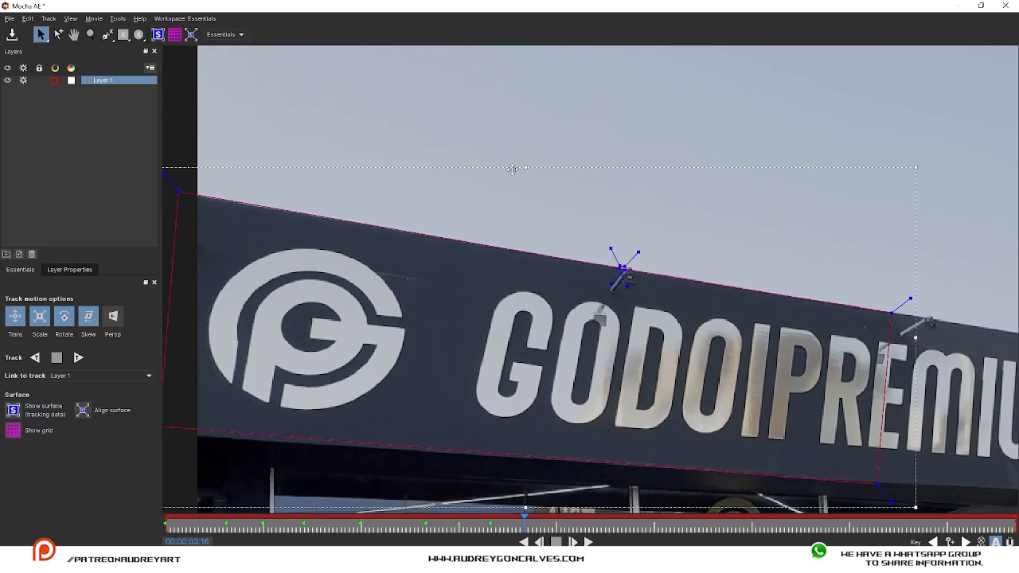
drag(511, 169, 517, 170)
drag(919, 348, 904, 315)
key(ctrl+z)
scroll(765, 296, up, 1)
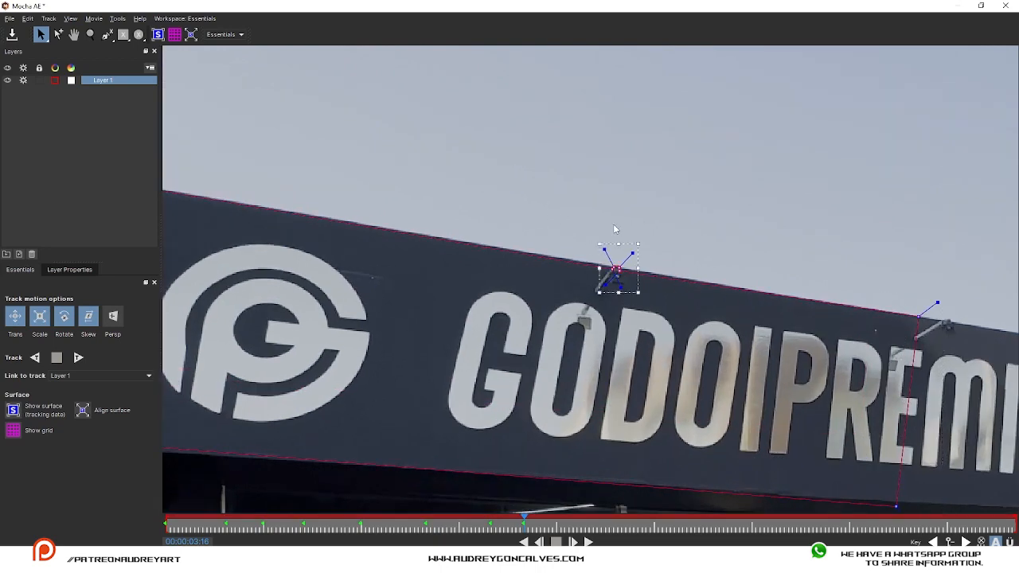
drag(608, 242, 609, 240)
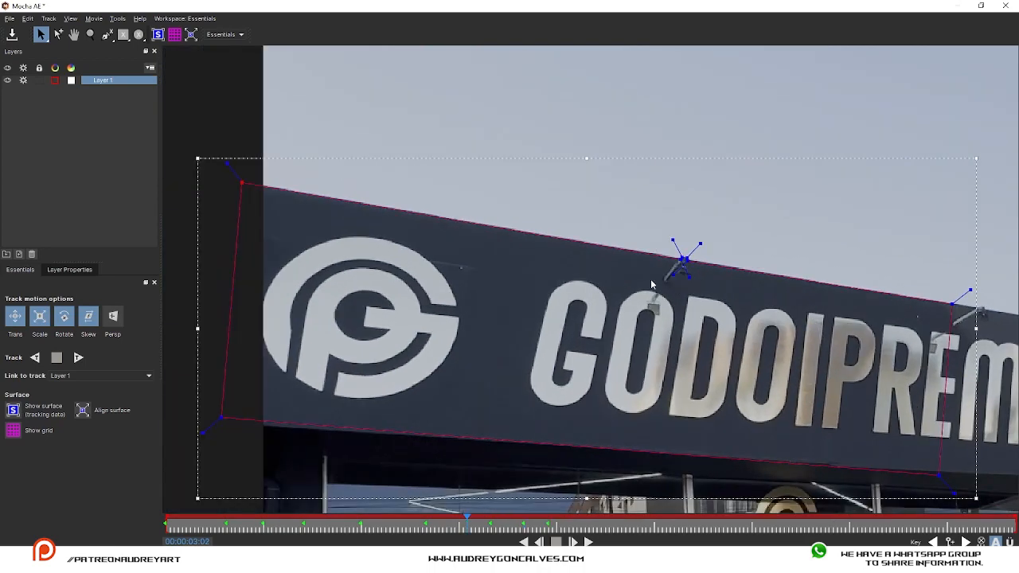
- Close Mocha AE, re-enable viewer refresh in After Effects and preview the composition with the top airplane layer selected
click(1004, 5)
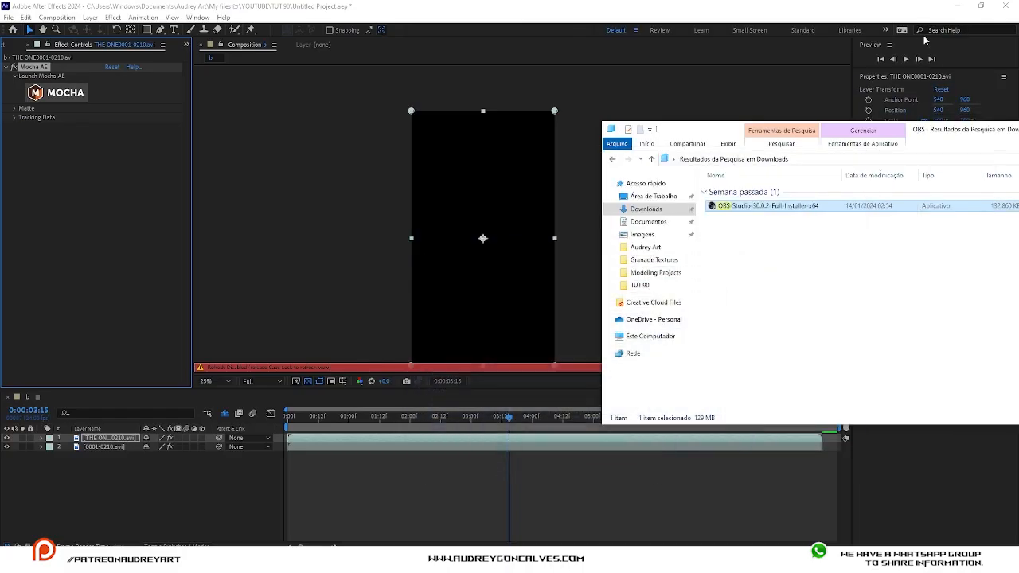
key(Caps_Lock)
click(502, 488)
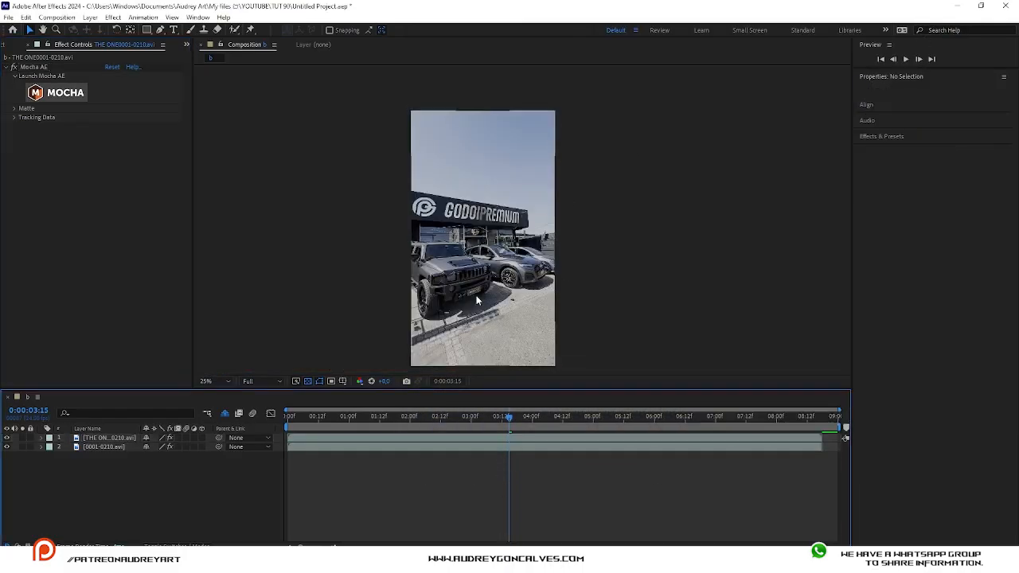
click(116, 438)
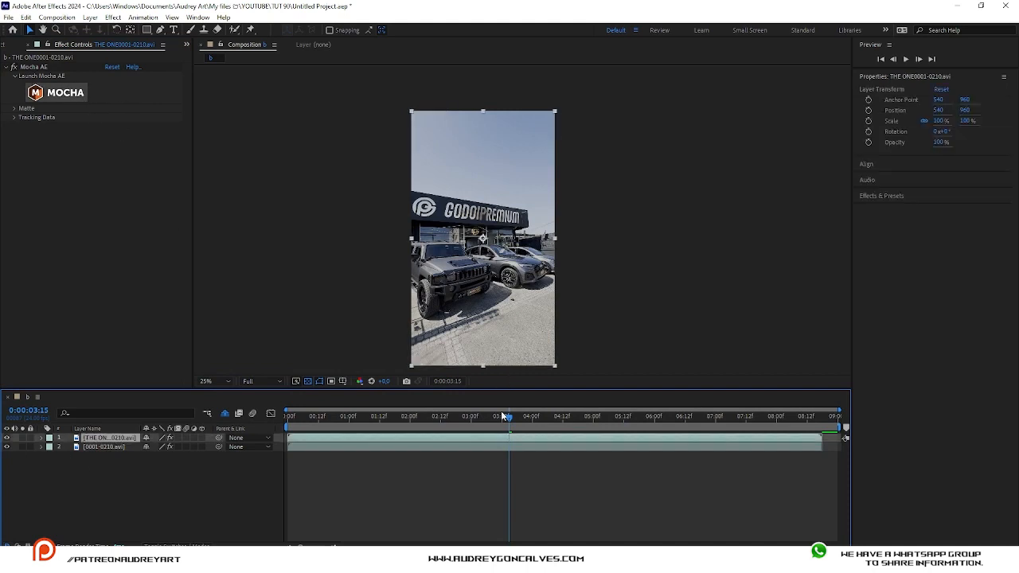
key(space)
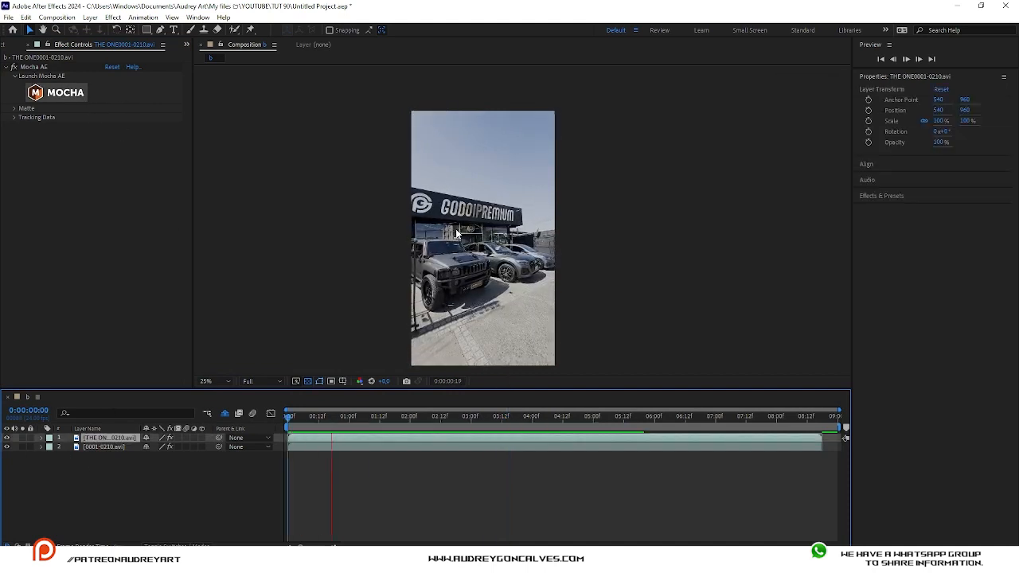
- Enable Apply Matte in the top layer's Mocha AE effect and preview the composition from near the start
click(14, 109)
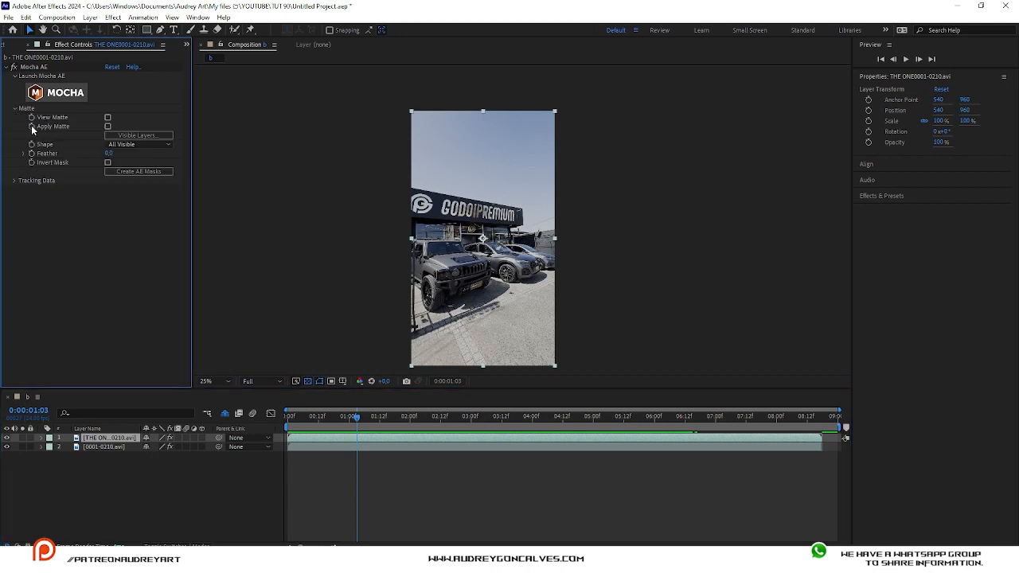
click(107, 126)
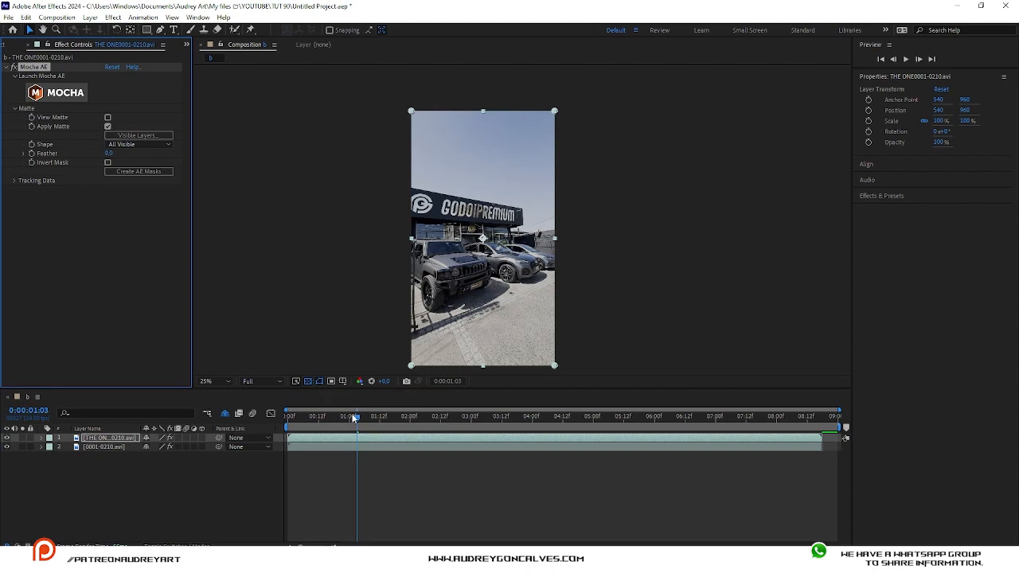
click(316, 418)
drag(315, 419, 289, 420)
key(space)
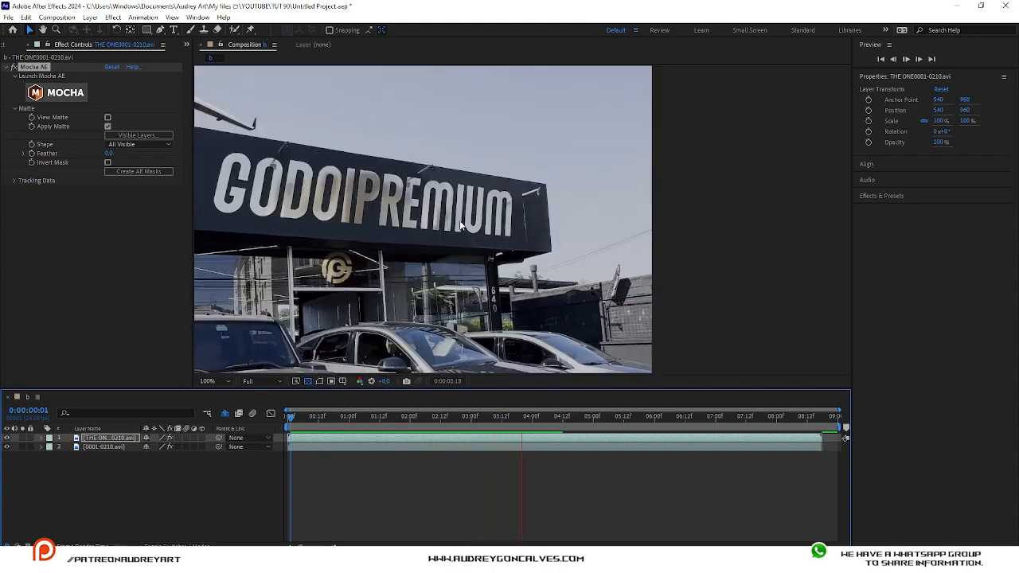
drag(576, 419, 298, 417)
key(space)
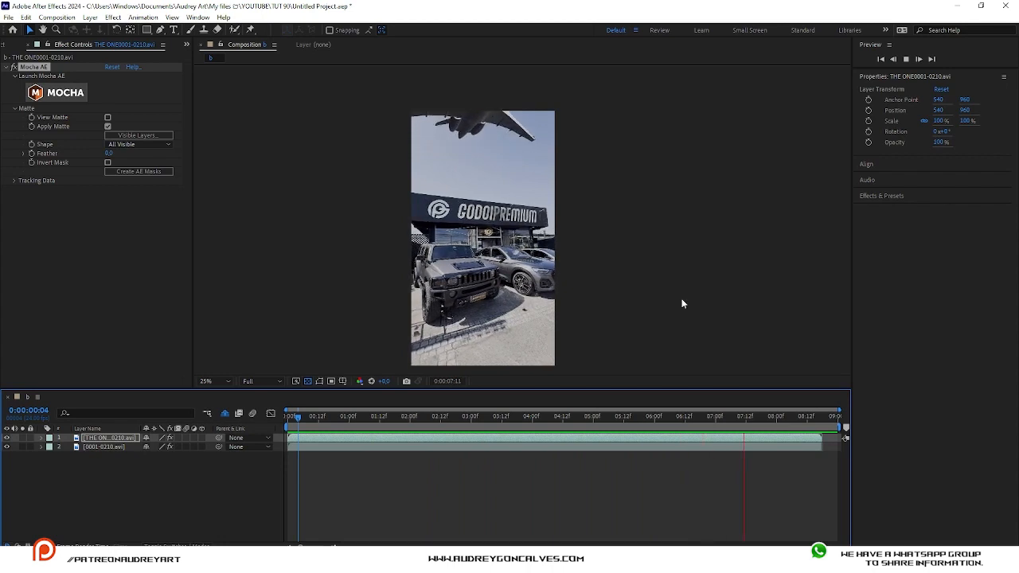
- Play the composition from 0:00:02:00 and examine closely how the airplane emerges from behind the sign's upper edge
drag(800, 417, 410, 417)
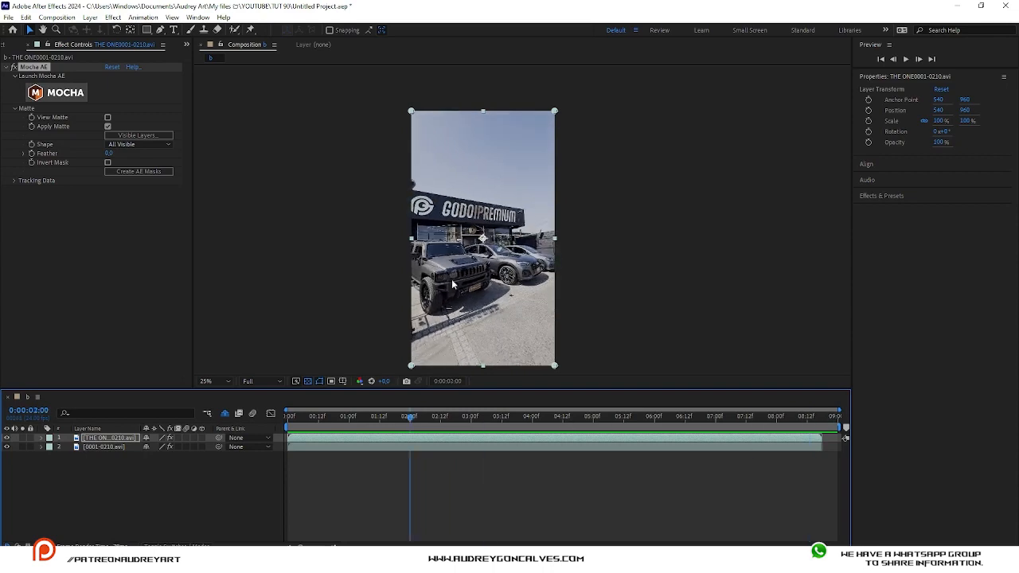
scroll(465, 258, up, 5)
scroll(462, 269, down, 2)
mouse_move(462, 269)
middle_down()
mouse_move(533, 289)
mouse_move(459, 266)
mouse_move(475, 276)
middle_up()
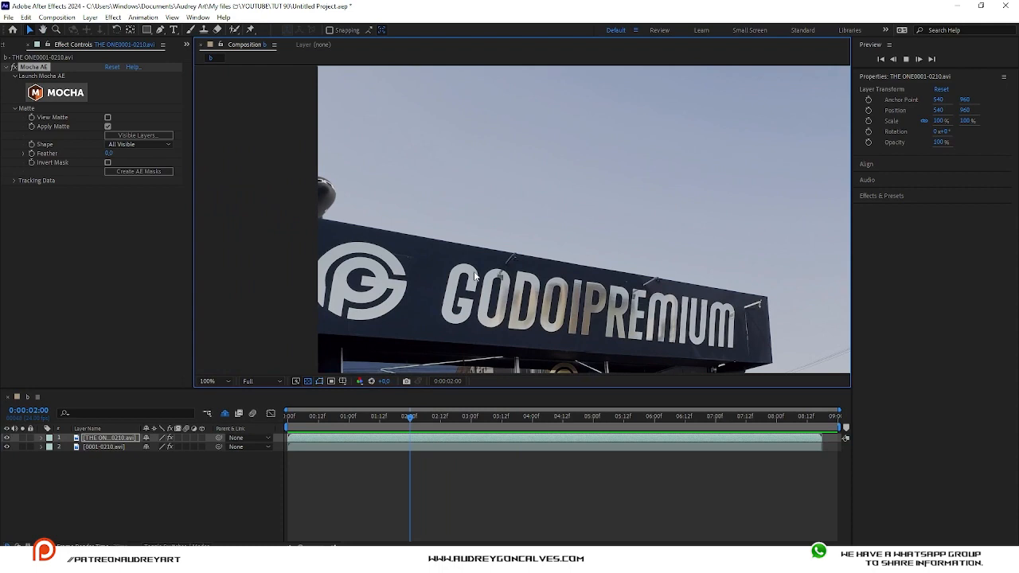
key(space)
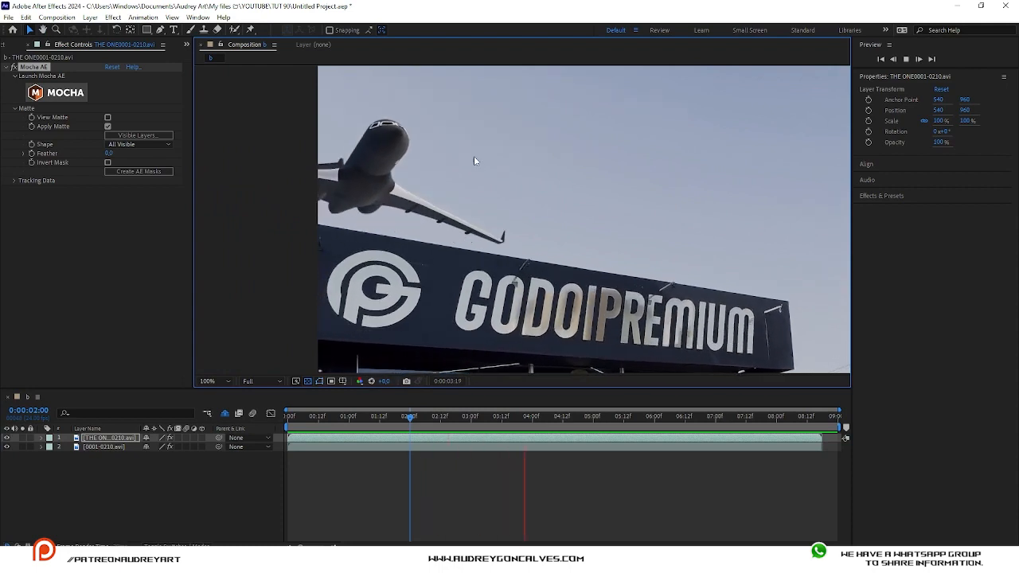
key(space)
scroll(496, 261, down, 1)
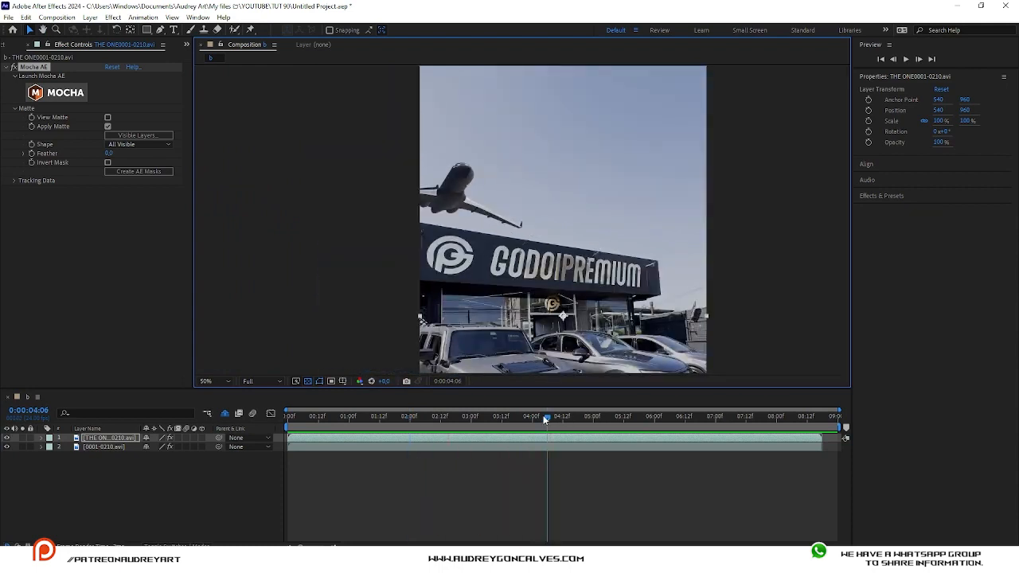
- Scrub through 0:00:05:23 and 0:00:06:12 and examine the airplane's flight above the sign
drag(546, 419, 651, 417)
scroll(513, 214, down, 2)
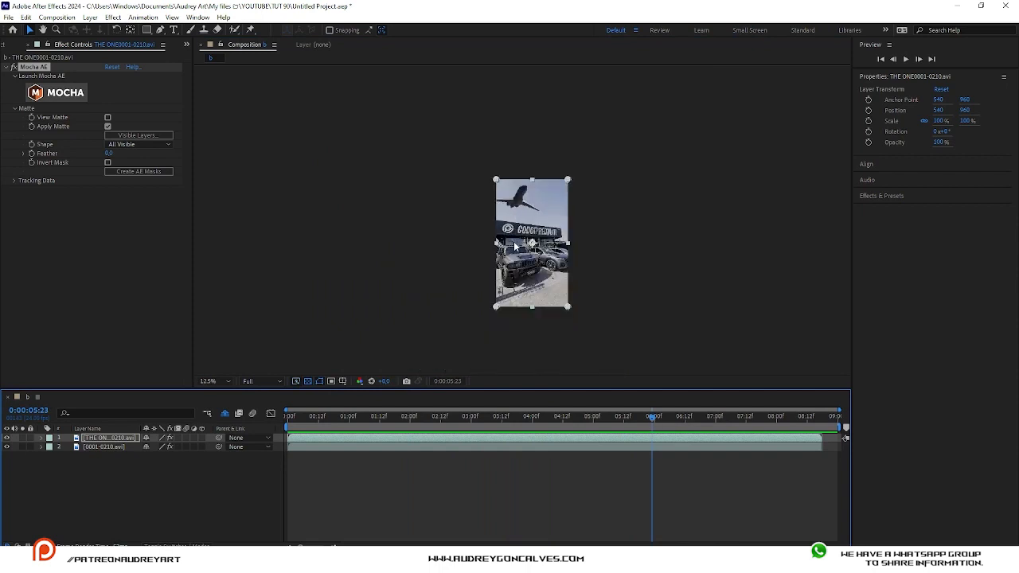
scroll(517, 238, up, 2)
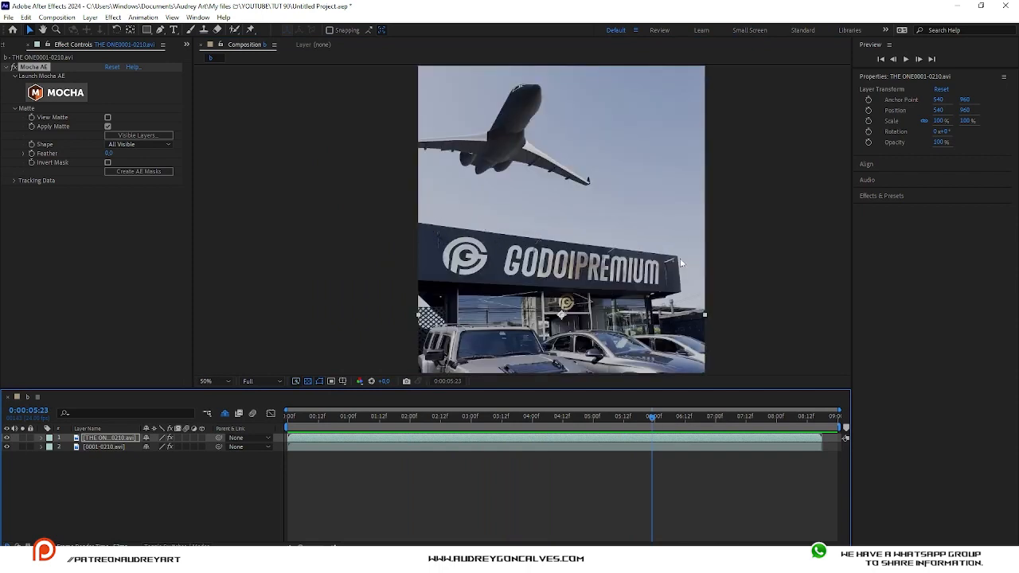
key(comma)
drag(655, 418, 684, 441)
scroll(523, 151, down, 1)
middle_drag(586, 86, 429, 243)
middle_drag(514, 179, 553, 161)
scroll(555, 158, up, 1)
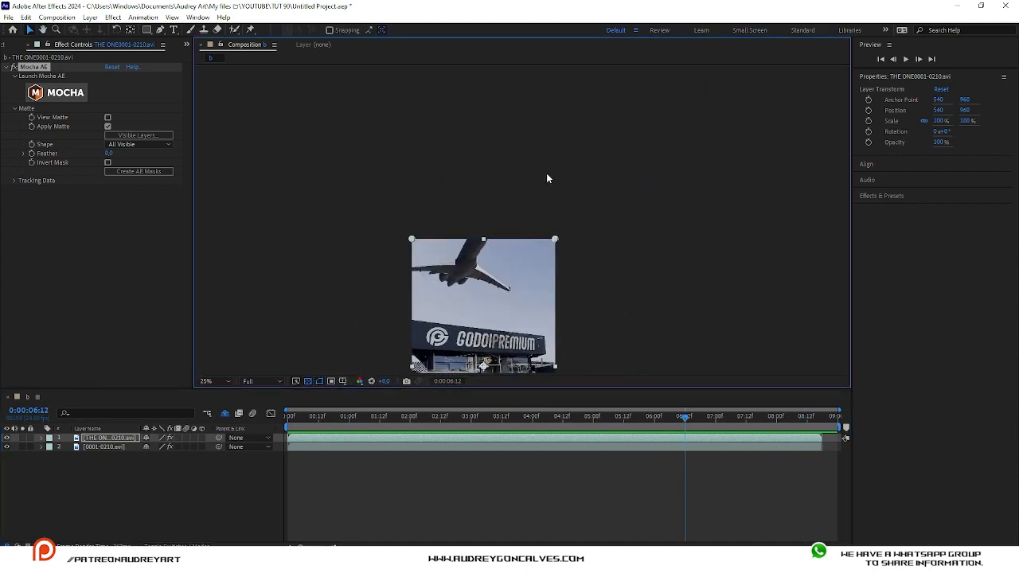
scroll(548, 196, down, 1)
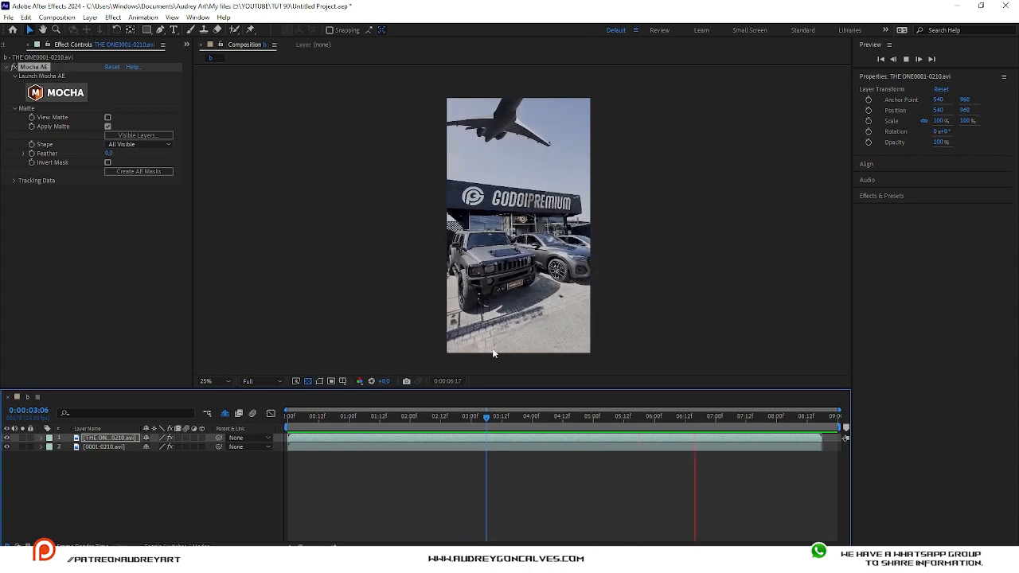
drag(696, 419, 658, 420)
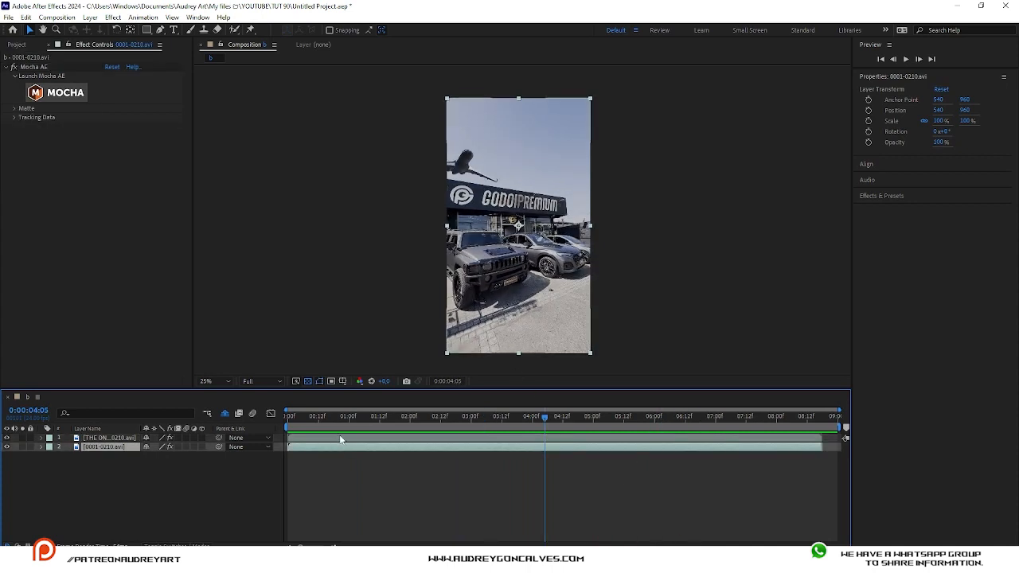
- Pre-compose both footage layers into a new composition named VFX-DONE
shift+click(341, 438)
right_click(341, 437)
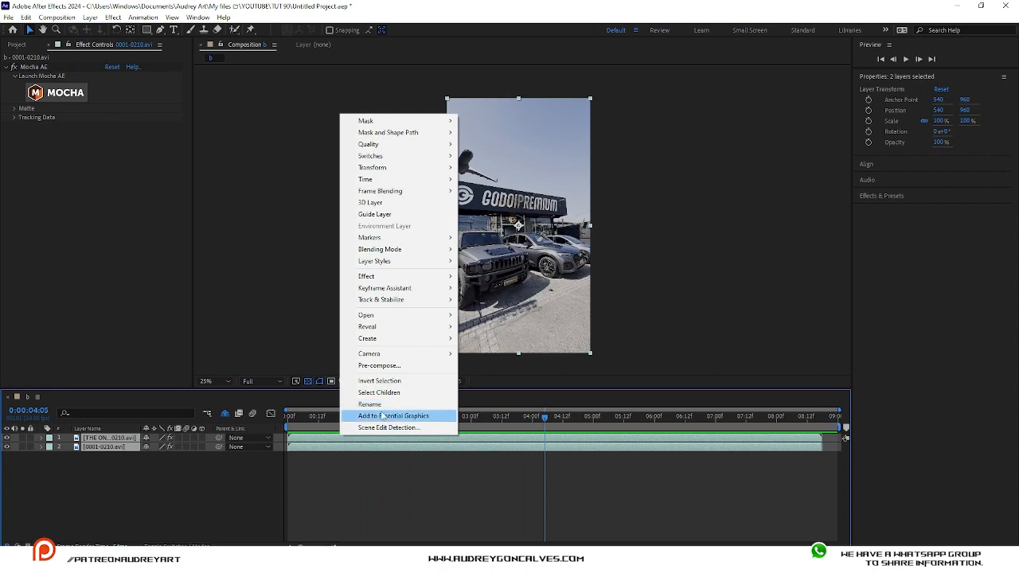
click(388, 367)
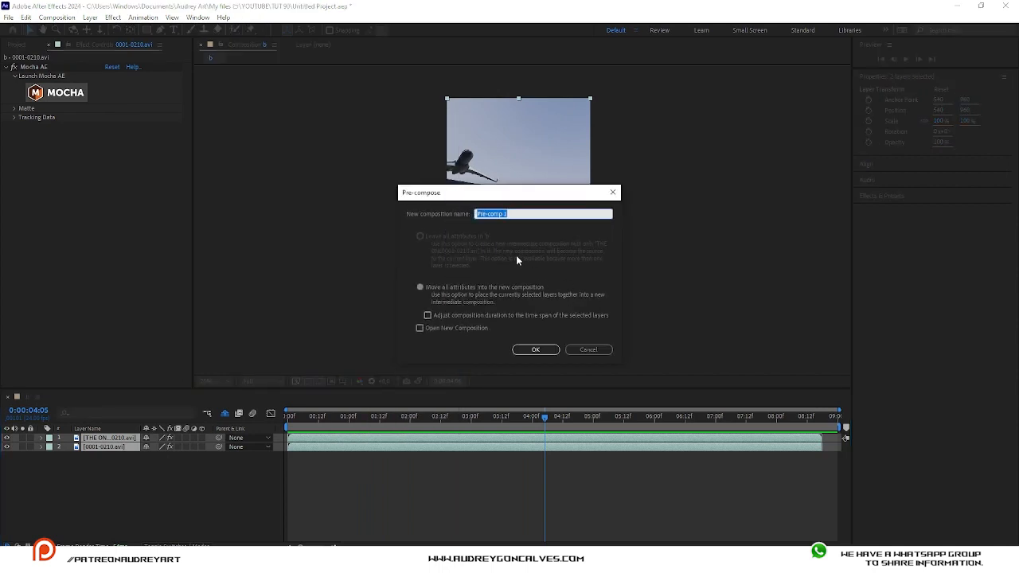
text(VFX-DONE)
key(Return)
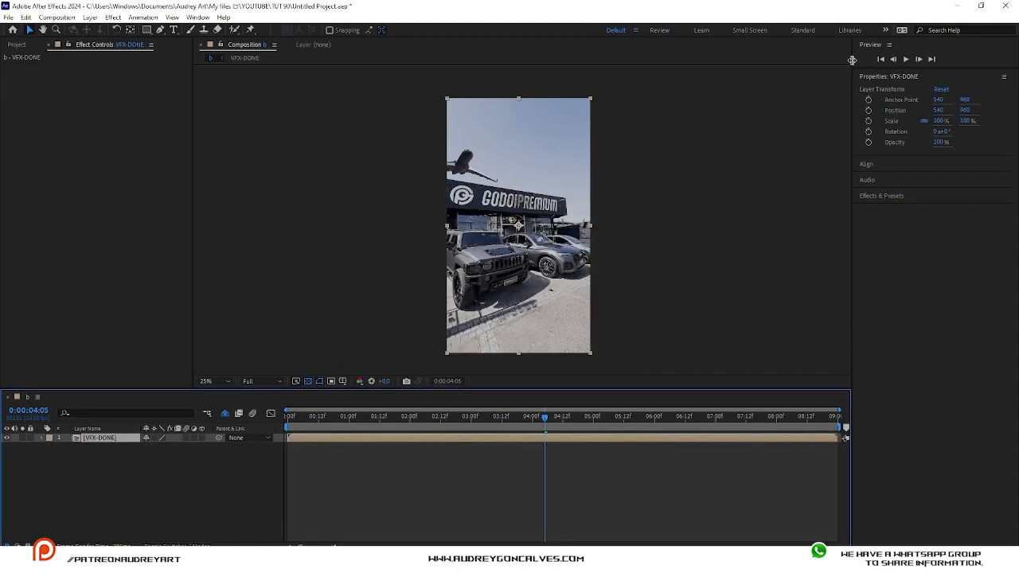
- Create an adjustment layer above VFX-DONE and apply the Lumetri Color effect to it
click(881, 195)
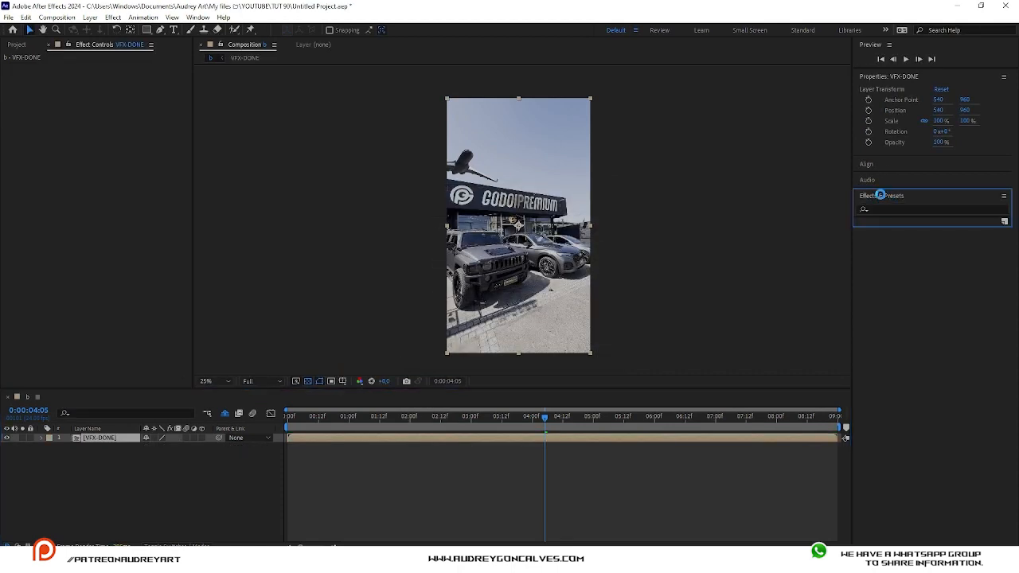
text(lumetri)
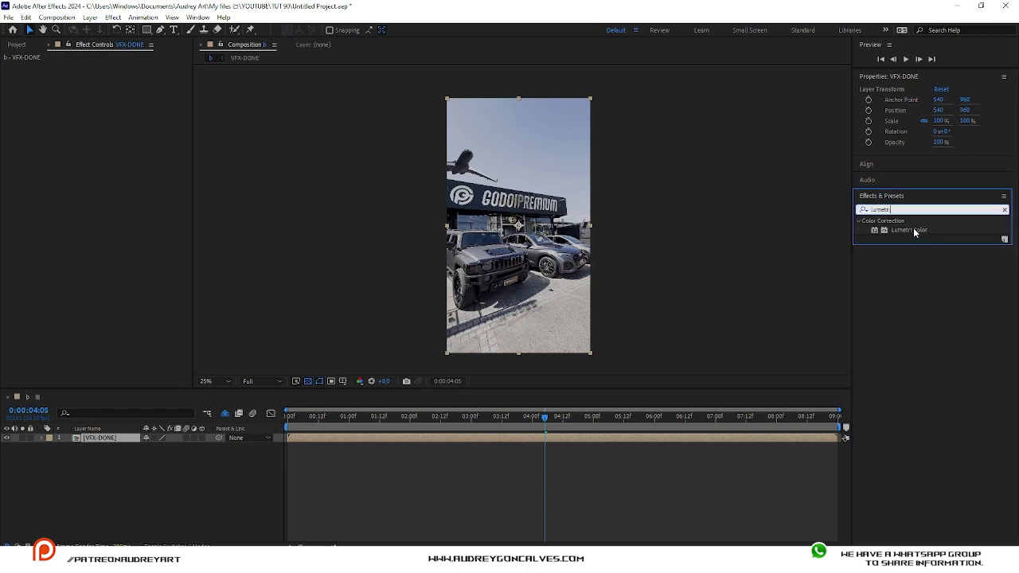
drag(914, 232, 358, 458)
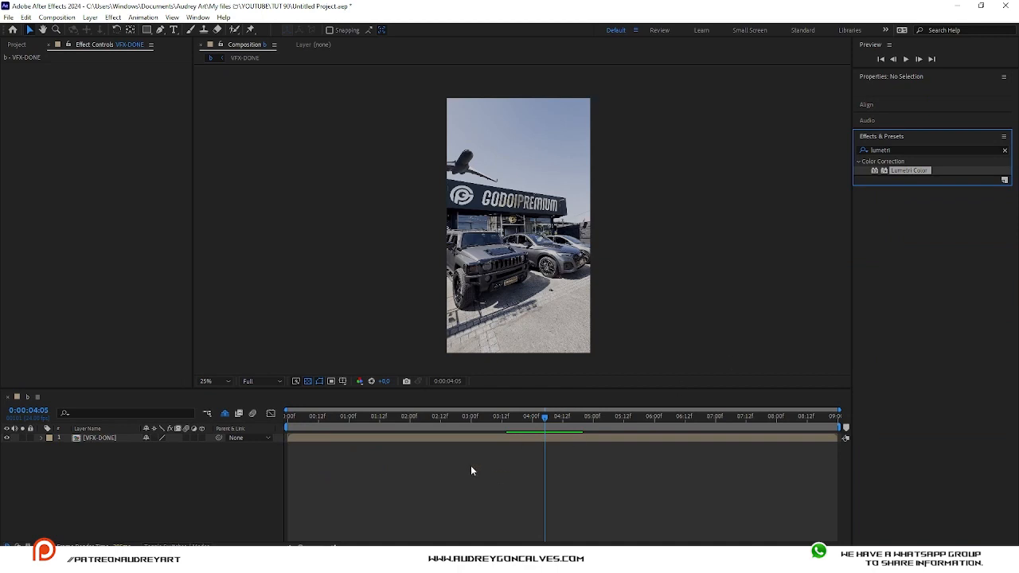
right_click(156, 496)
mouse_move(222, 363)
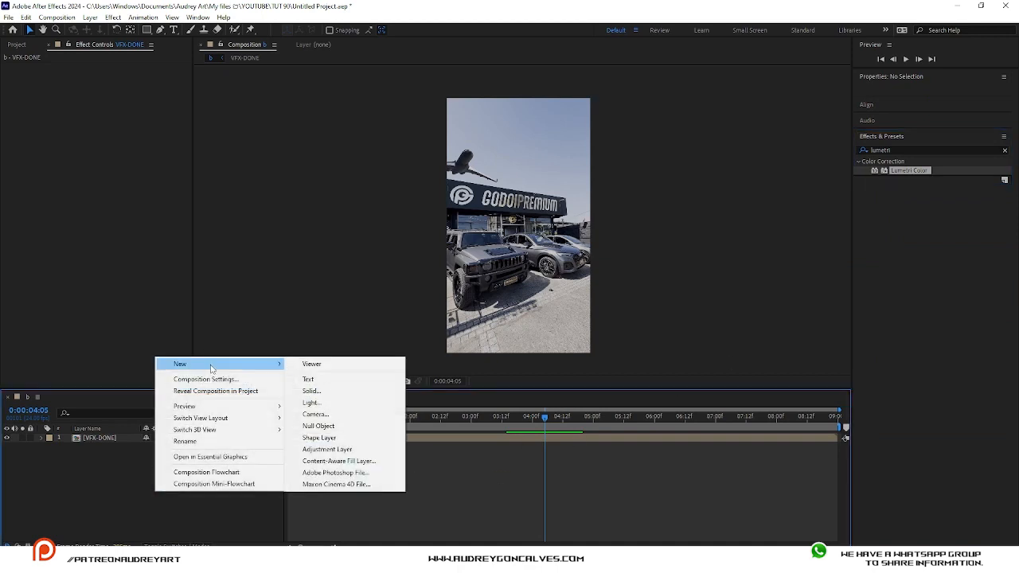
click(324, 451)
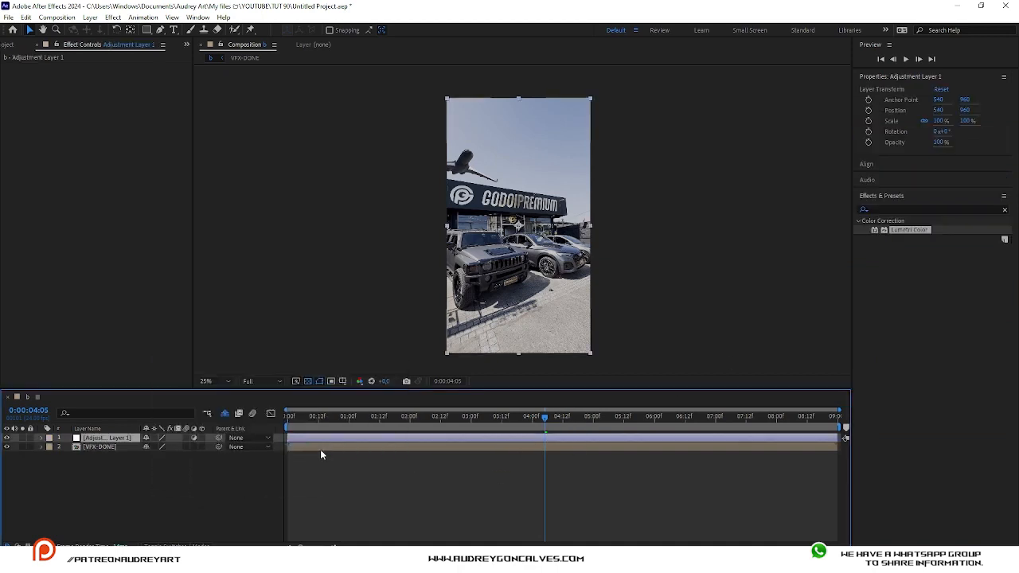
drag(895, 232, 322, 439)
- Preview the composition from 0:00:00:18 and inspect the airplane and sky up close at 0:00:04:23
drag(537, 419, 333, 419)
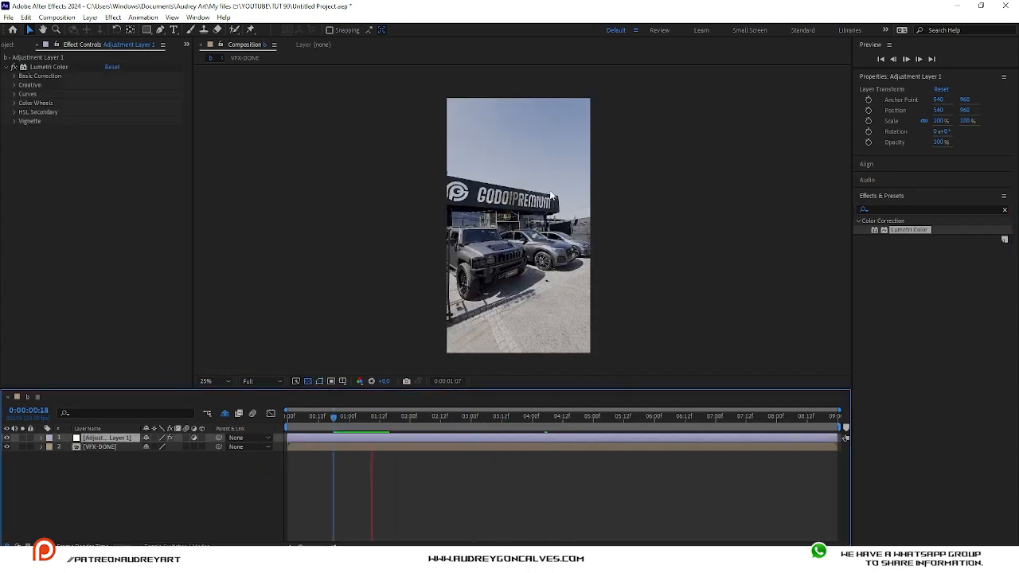
scroll(469, 206, up, 2)
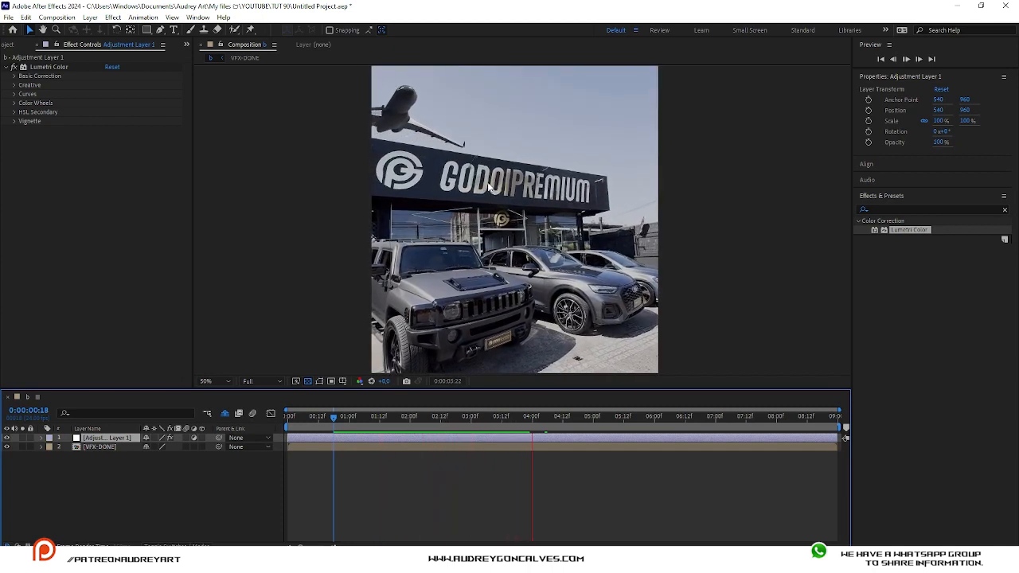
scroll(490, 184, down, 2)
key(space)
scroll(492, 184, down, 1)
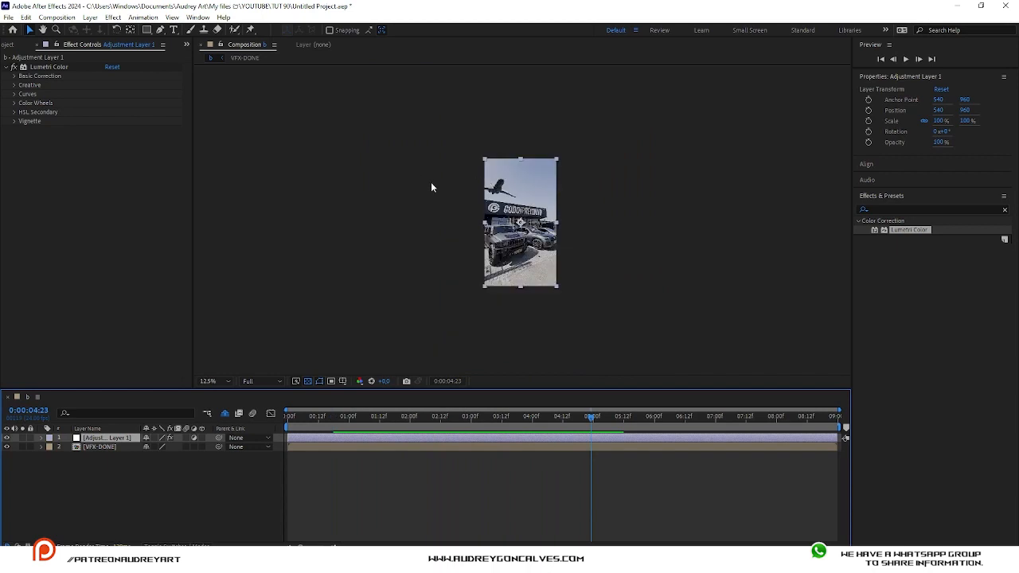
scroll(431, 182, up, 3)
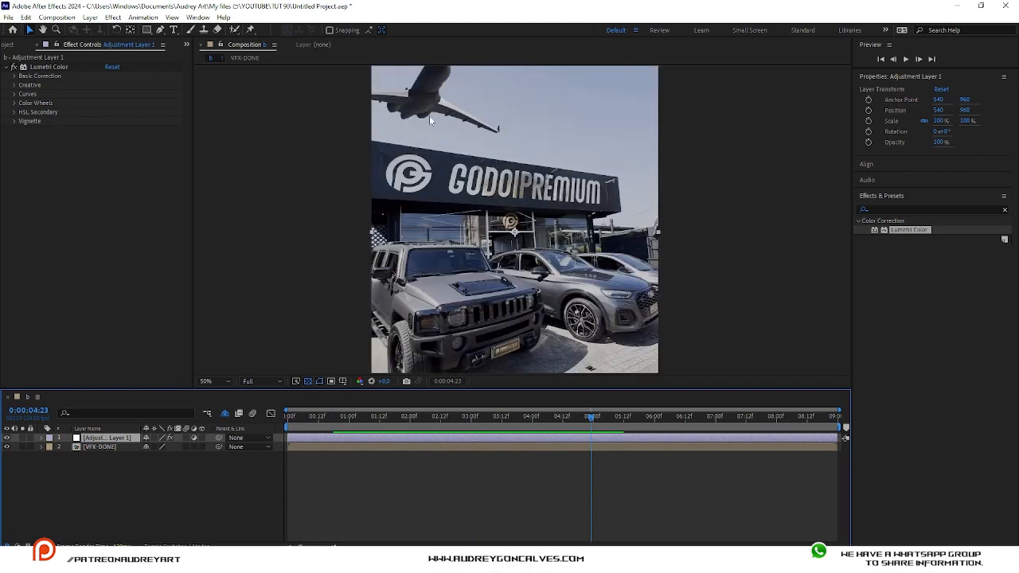
scroll(442, 114, down, 2)
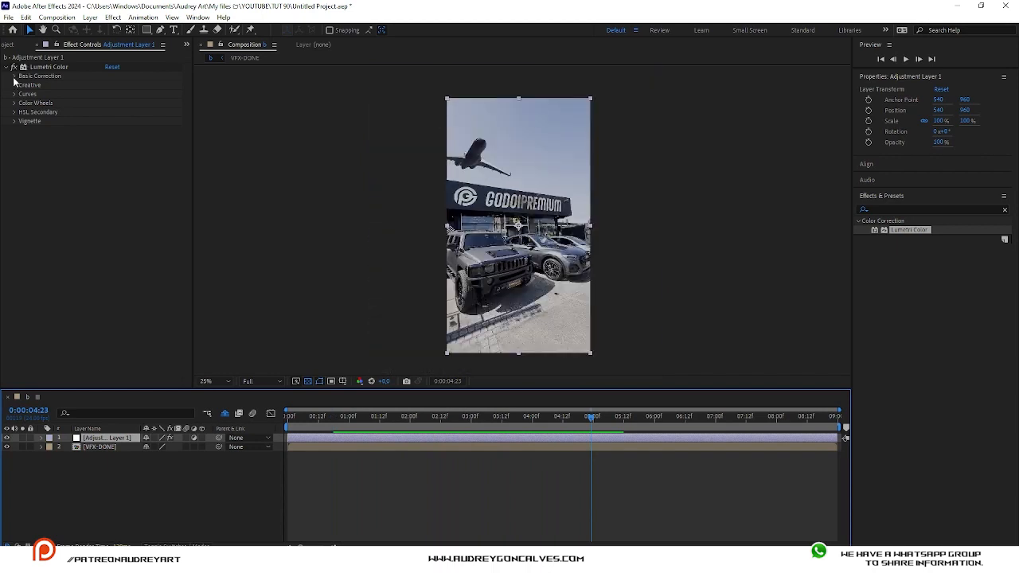
scroll(446, 177, up, 2)
middle_drag(470, 171, 558, 358)
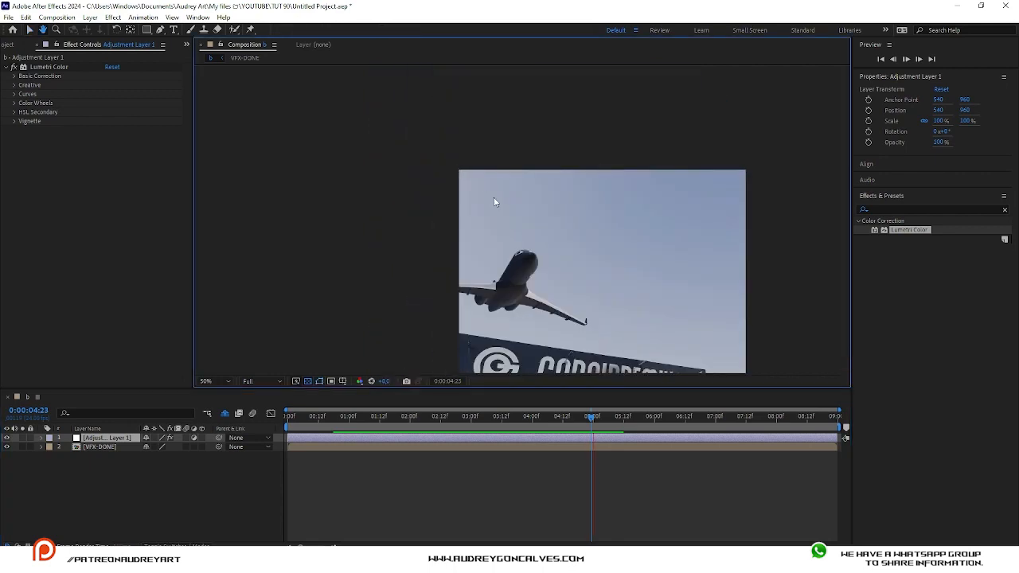
- At 0:00:03:13, set the Lumetri Color basic correction temperature to -3.0 and exposure to -0.2
key(space)
middle_drag(634, 348, 541, 120)
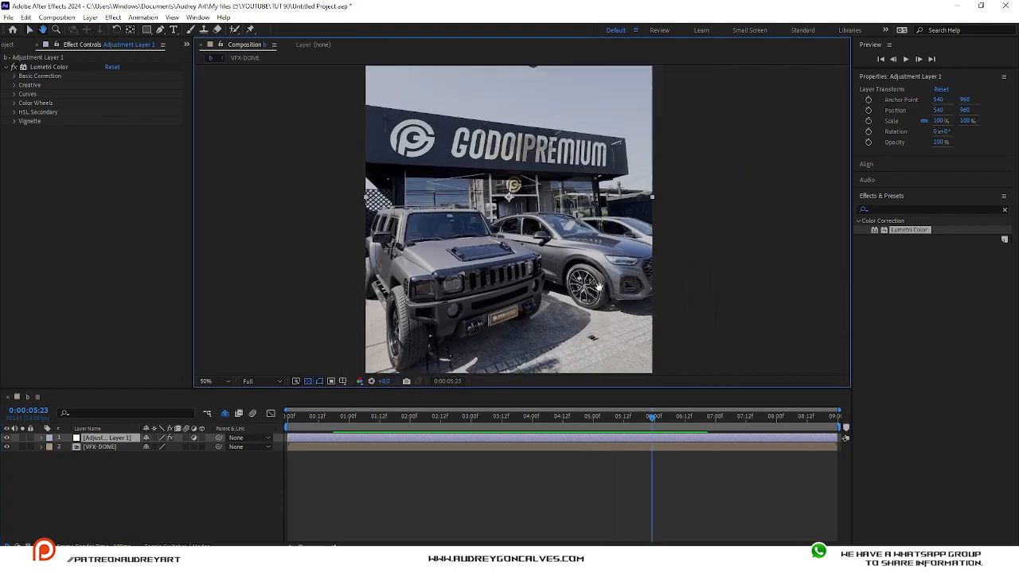
middle_drag(598, 287, 627, 322)
drag(652, 420, 504, 422)
middle_drag(374, 111, 403, 322)
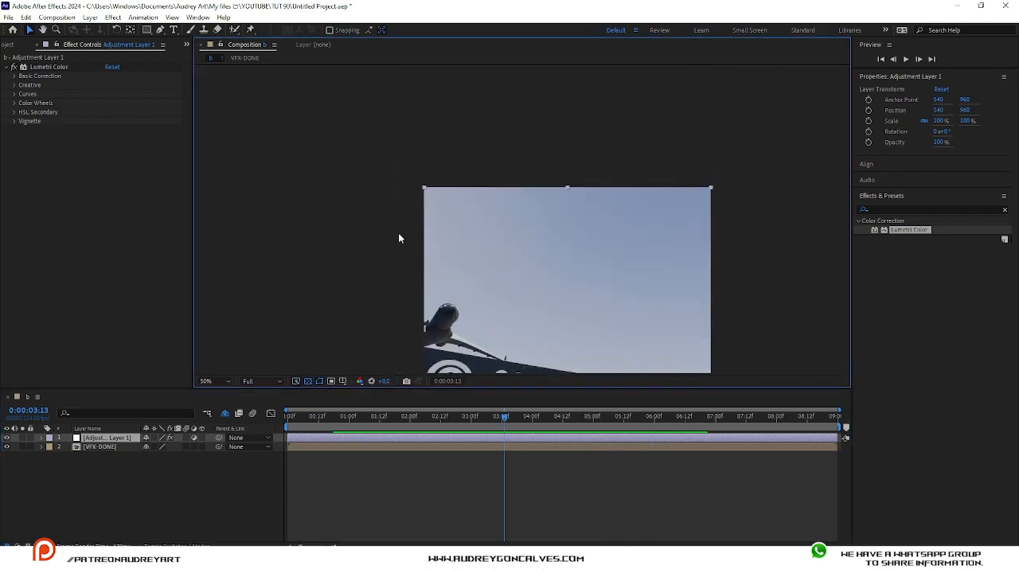
middle_drag(400, 238, 388, 180)
click(14, 76)
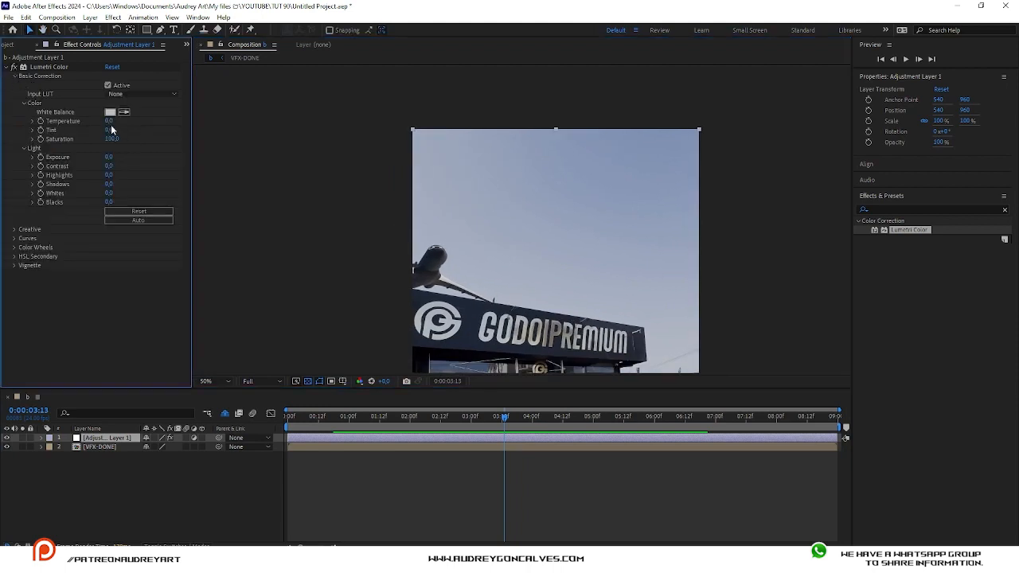
drag(109, 121, 114, 121)
middle_drag(607, 295, 532, 233)
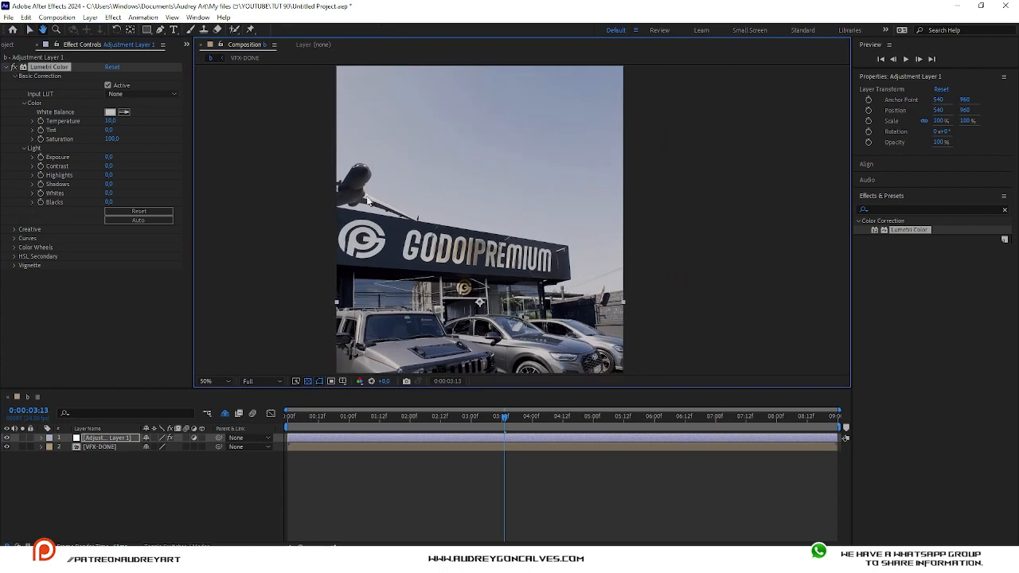
drag(111, 122, 101, 121)
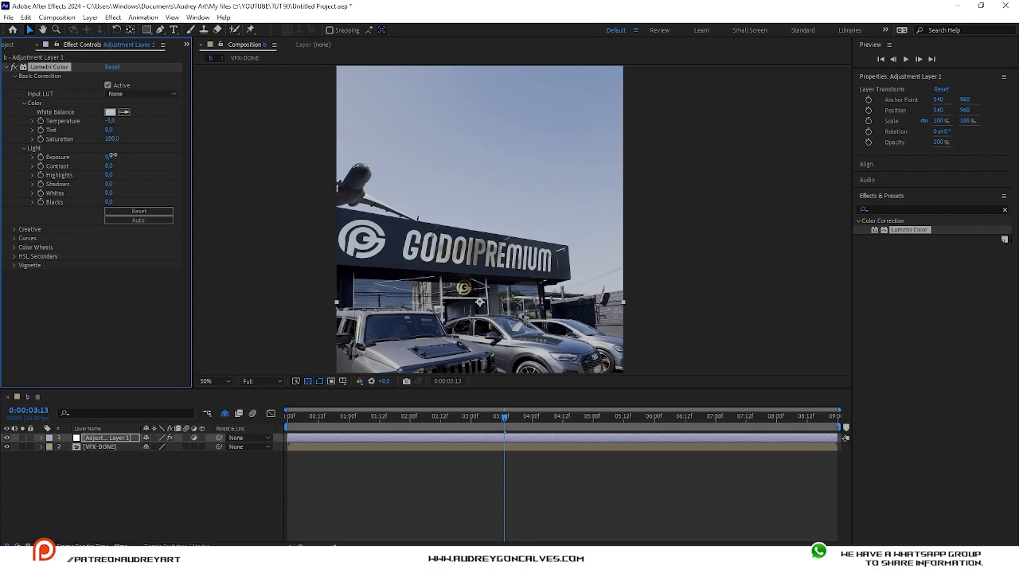
drag(112, 156, 109, 156)
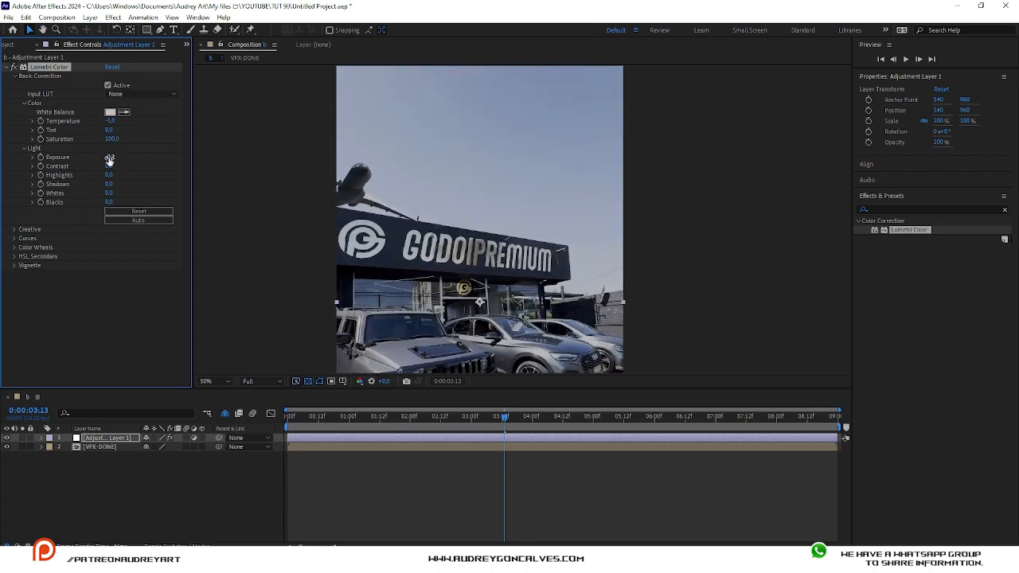
- Preview from 0:00:00:16 to 0:00:06:06, and set the Lumetri contrast to -1.0 and whites to -3.0
click(461, 236)
drag(496, 418, 329, 418)
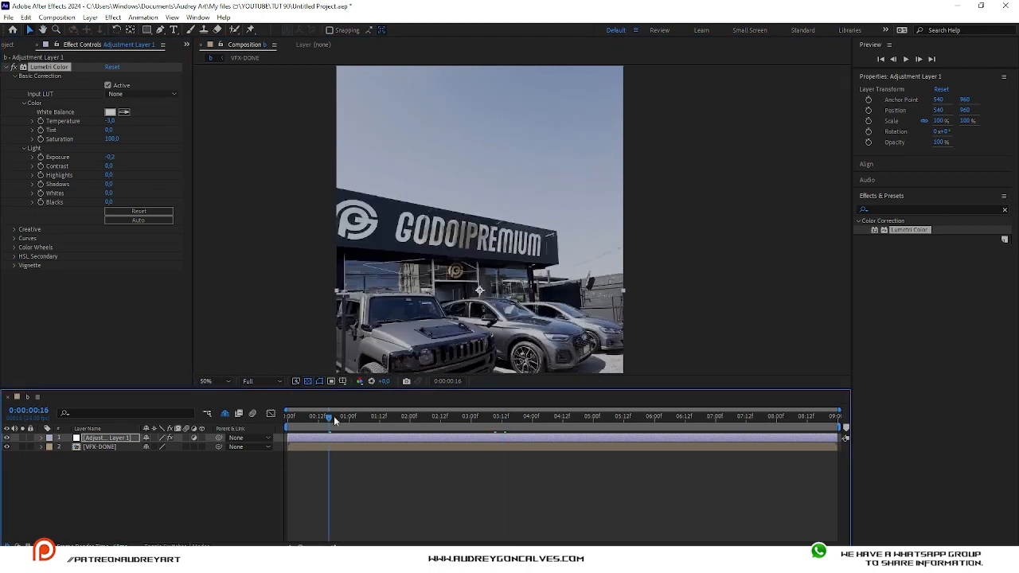
key(space)
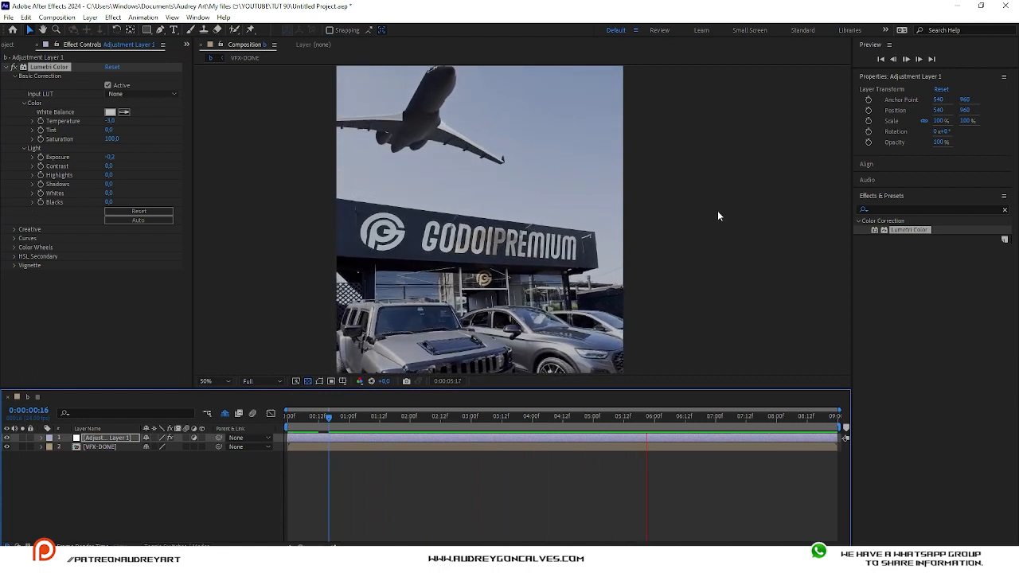
key(space)
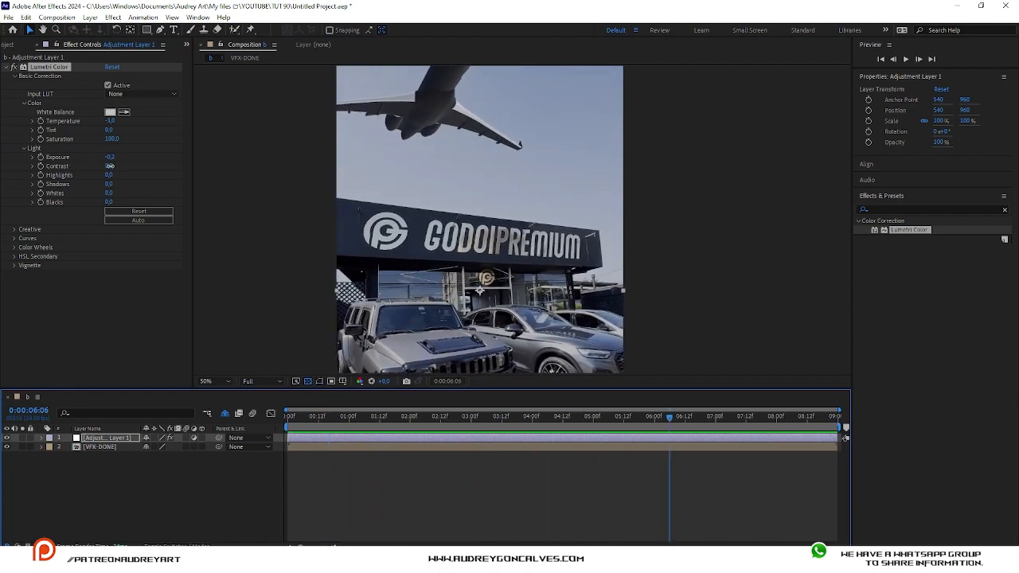
drag(109, 165, 121, 167)
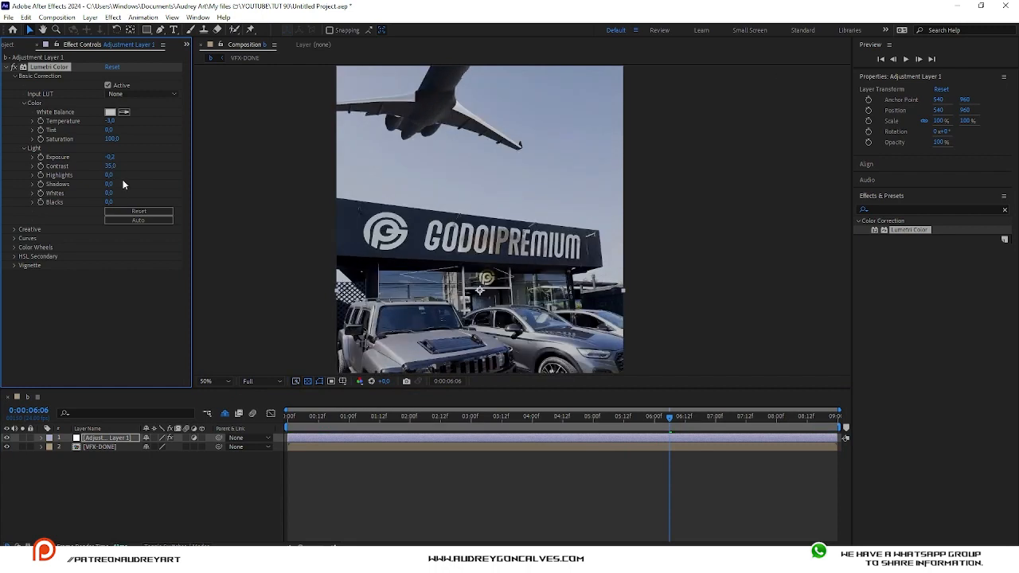
drag(110, 164, 99, 165)
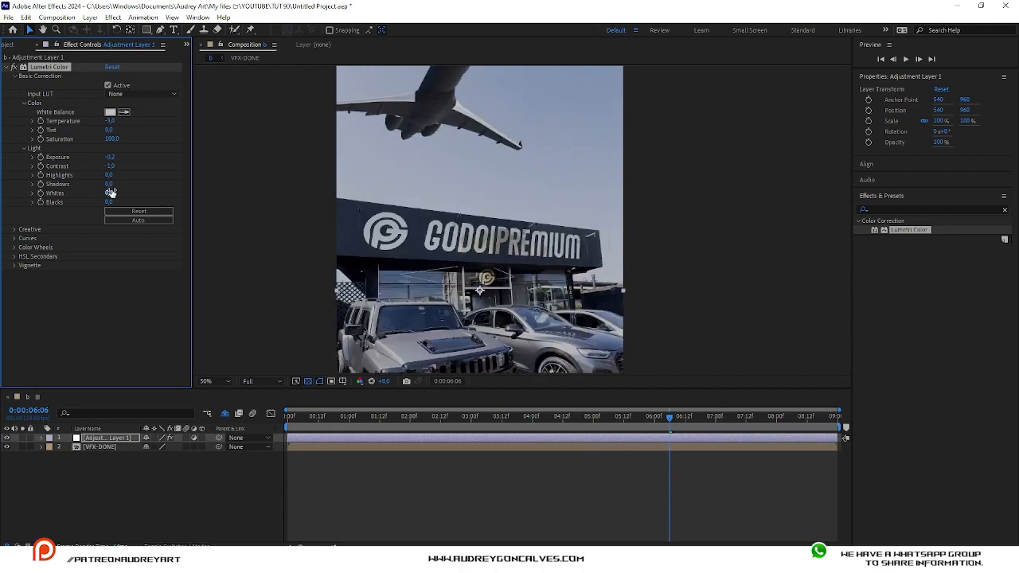
mouse_move(110, 193)
mouse_down()
mouse_move(131, 193)
mouse_move(107, 193)
mouse_up()
- Shape the Lumetri RGB curve into a gentle S with three points, lifting the highlights and slightly lowering the midtones and shadows
click(13, 239)
scroll(62, 254, down, 5)
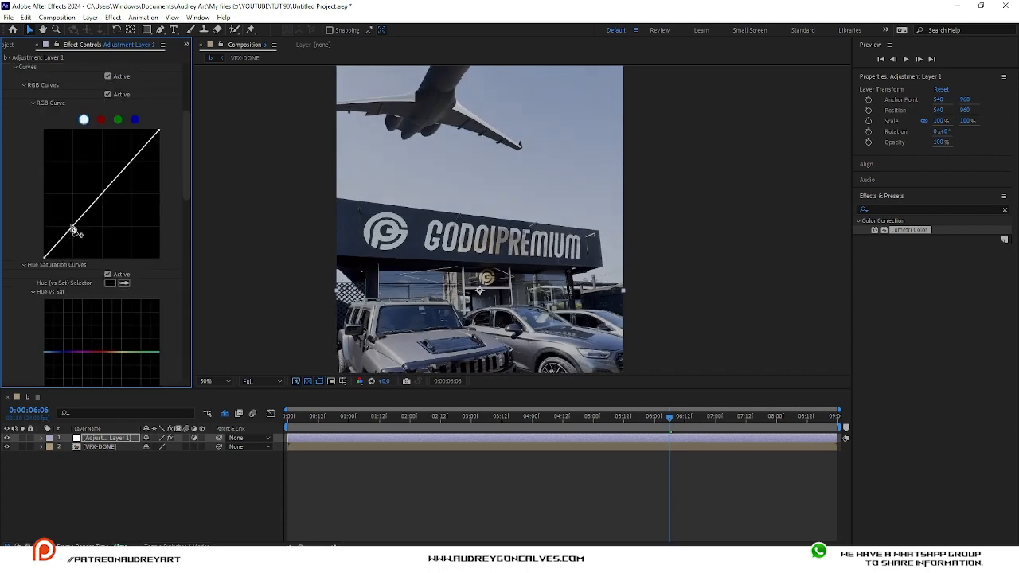
click(101, 193)
drag(133, 164, 127, 161)
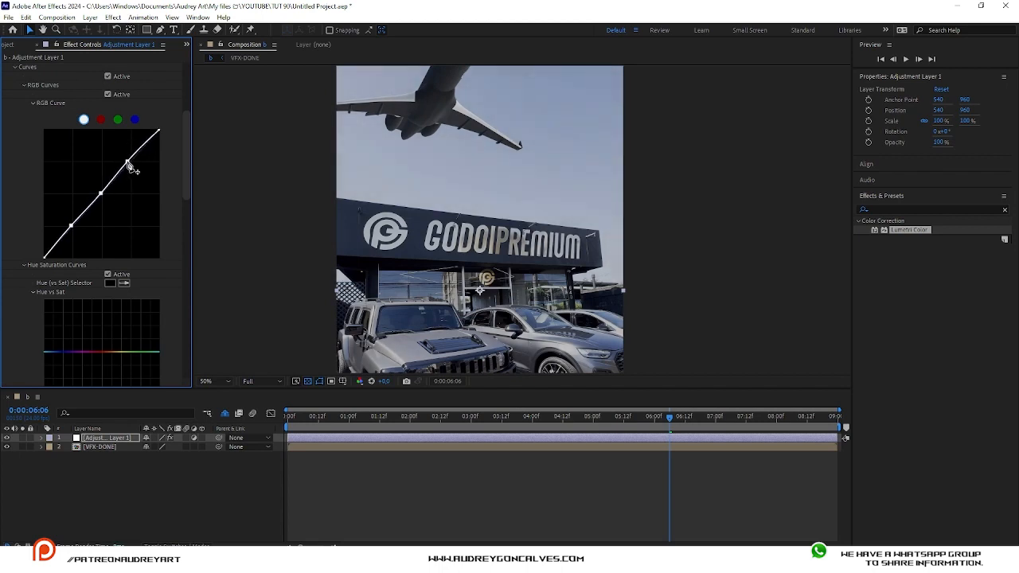
drag(100, 193, 103, 195)
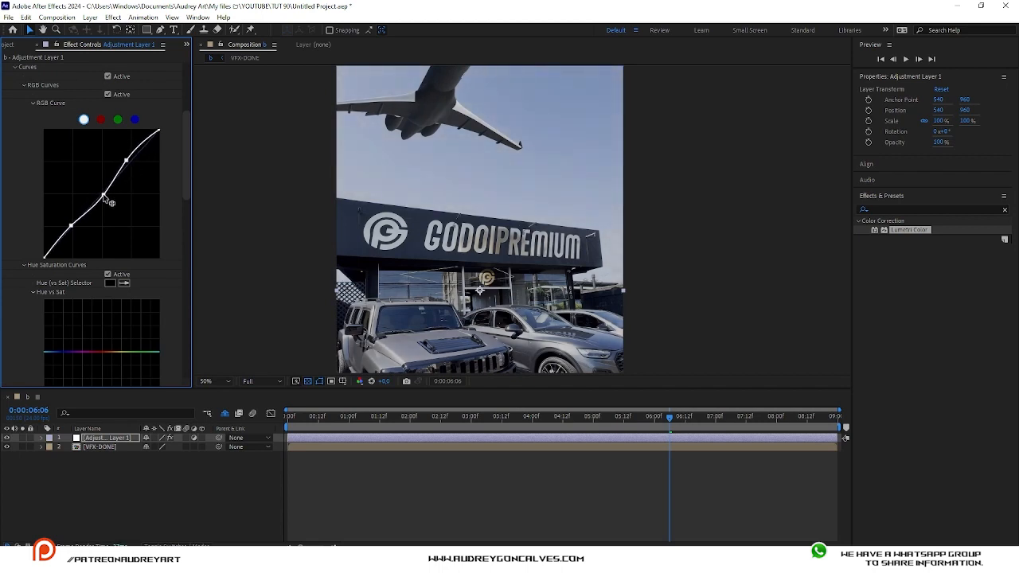
drag(70, 228, 72, 233)
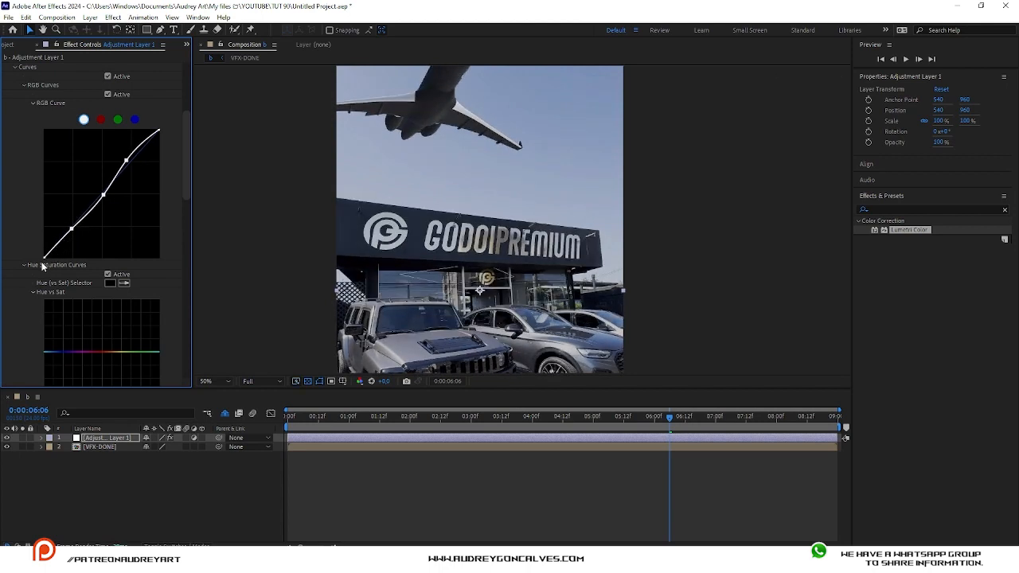
- Set Faded Film to 15.0 in the Creative adjustments of the Lumetri Color effect
scroll(47, 131, up, 4)
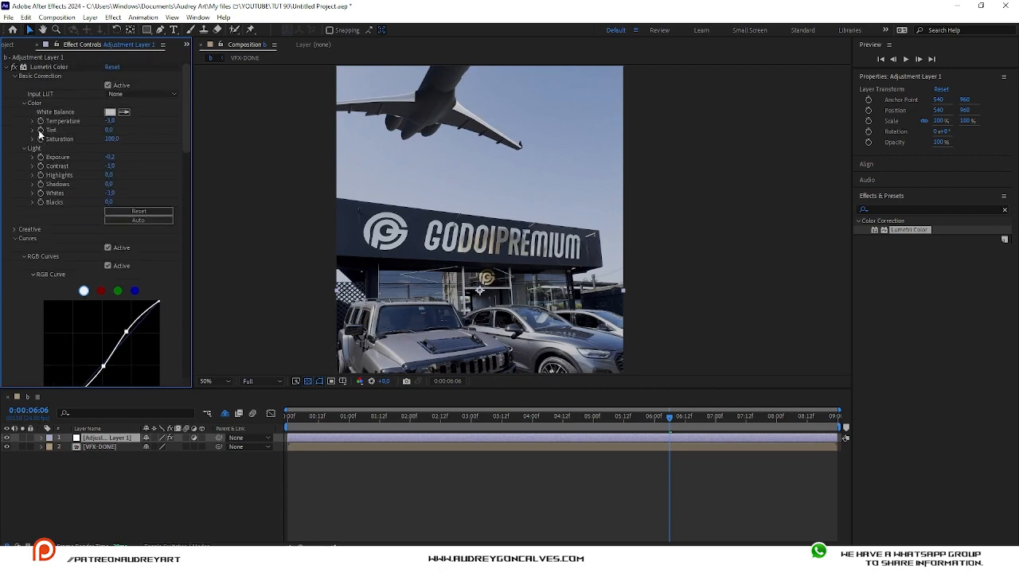
click(16, 239)
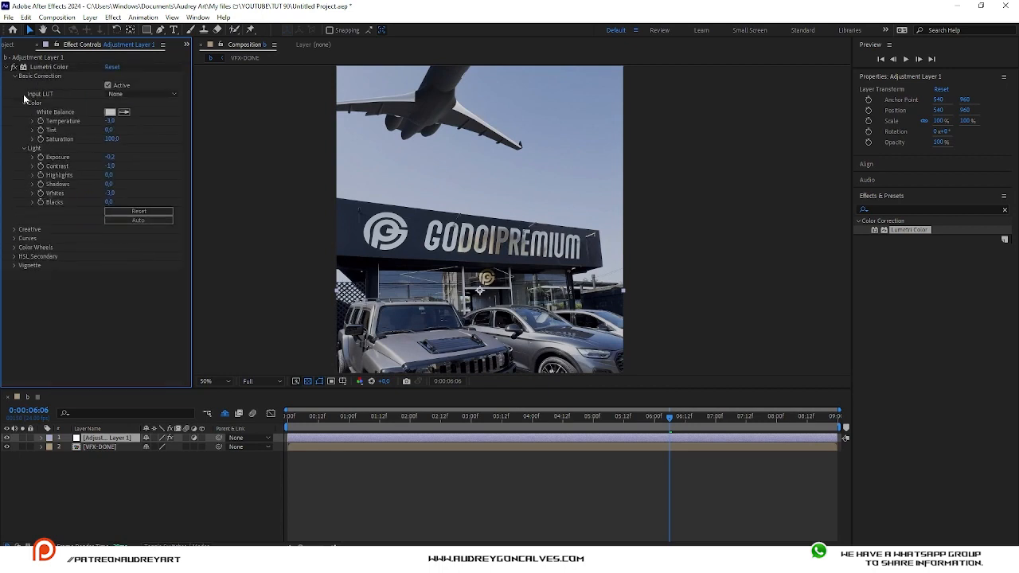
click(14, 230)
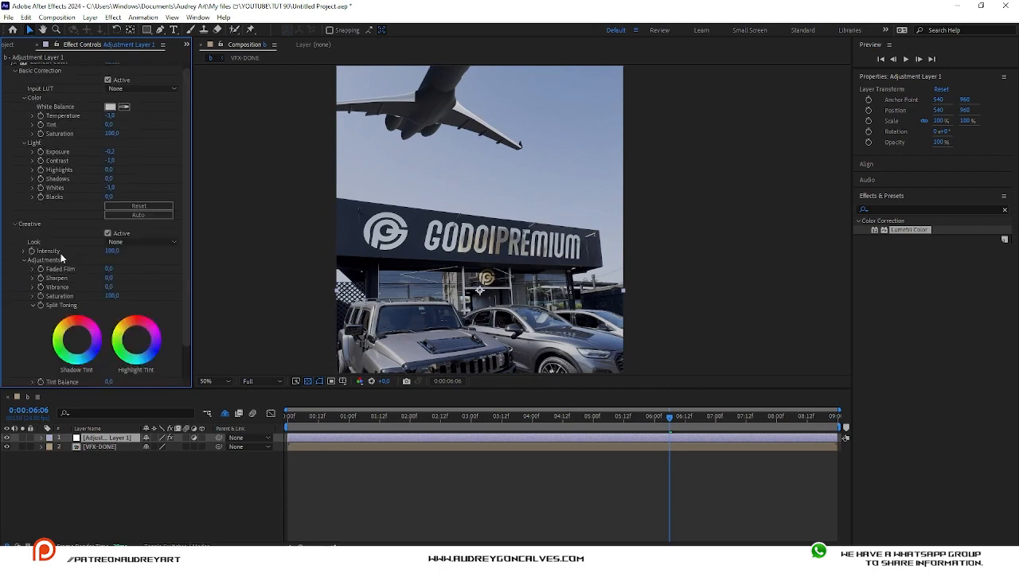
drag(110, 271, 128, 266)
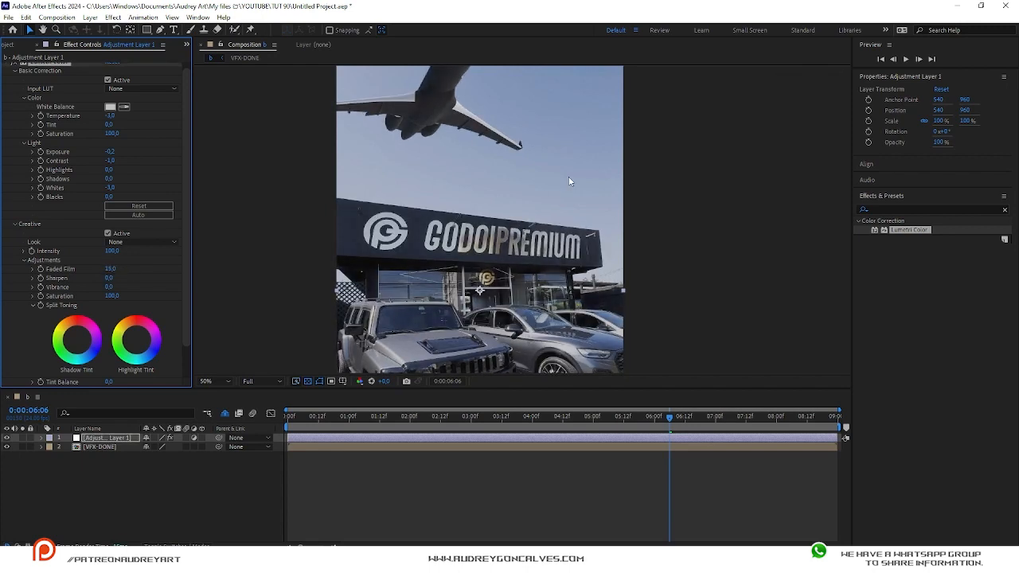
- Play the graded composition from the start with the whole frame in view, and check the airplane at 0:00:06:06
scroll(623, 356, down, 2)
drag(668, 416, 16, 361)
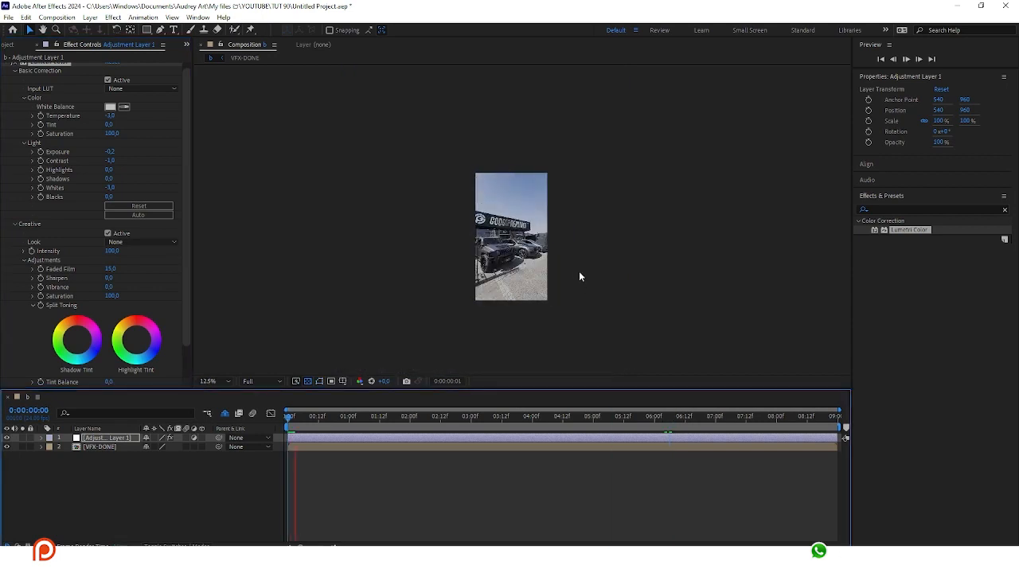
scroll(569, 261, up, 2)
key(space)
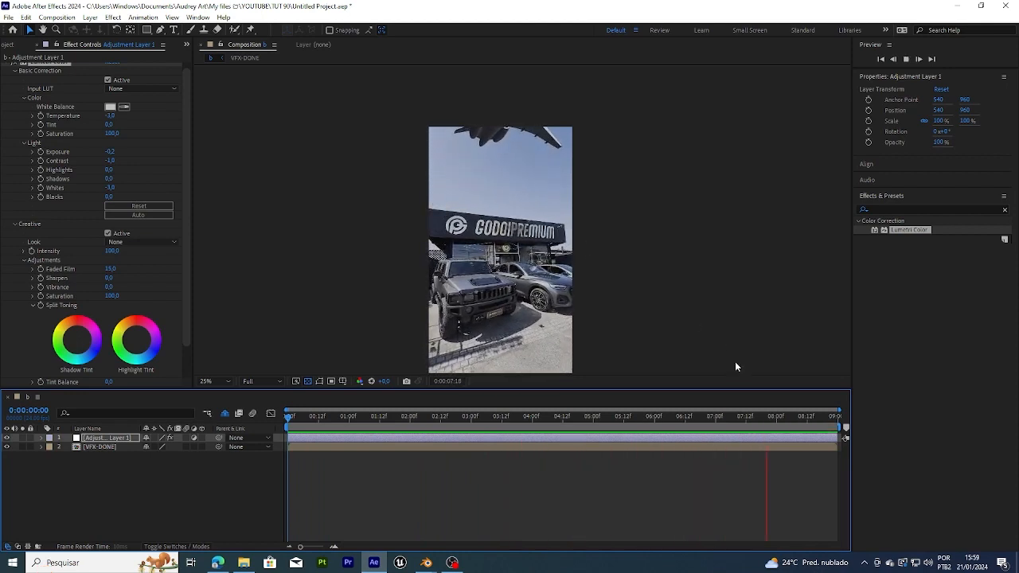
drag(778, 415, 666, 406)
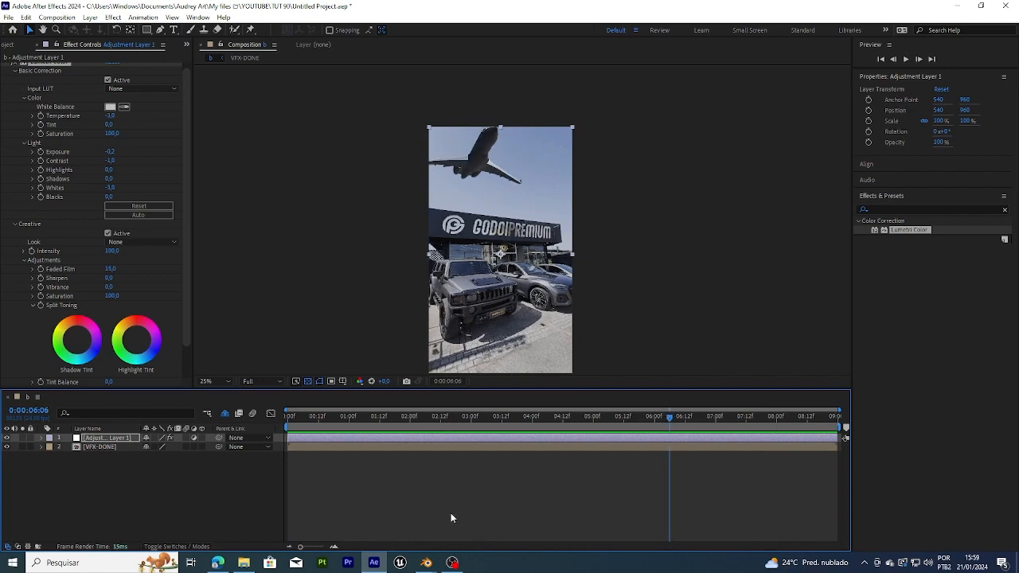
- Replay the composition from the start, pausing at 0:00:04:10 and 0:00:05:12 to examine the airplane passing over the sign
drag(667, 420, 280, 408)
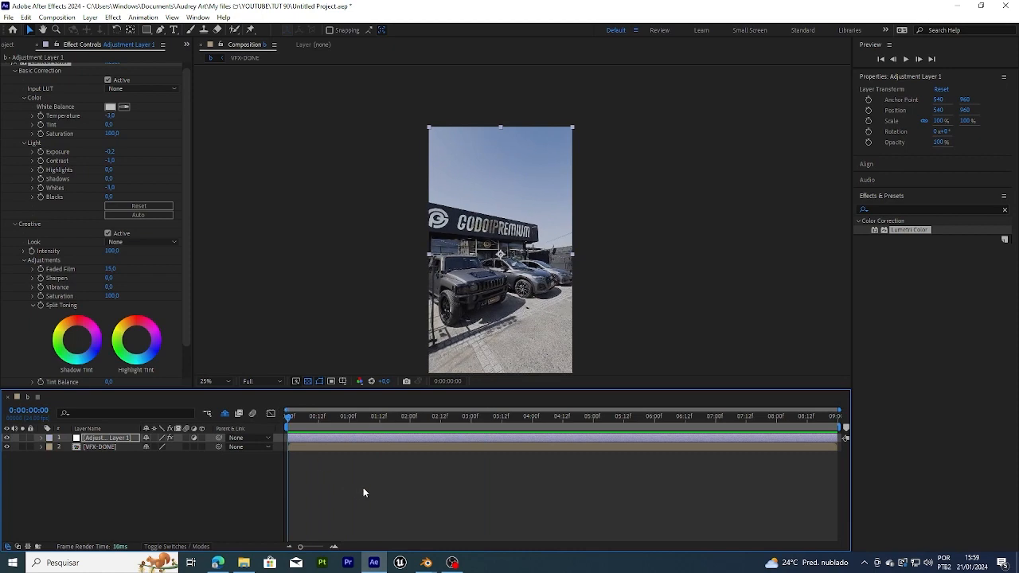
key(space)
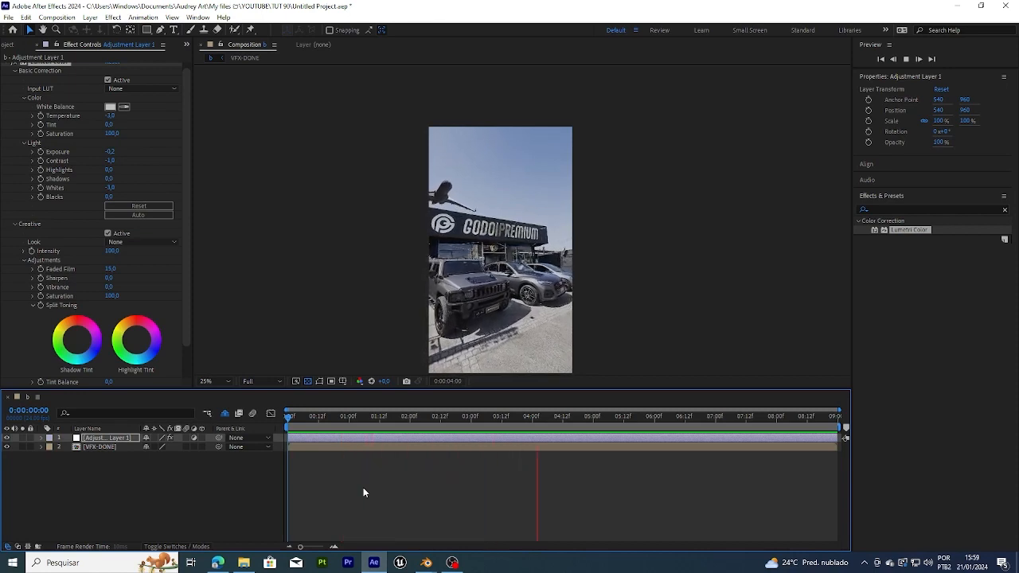
key(space)
key(space)
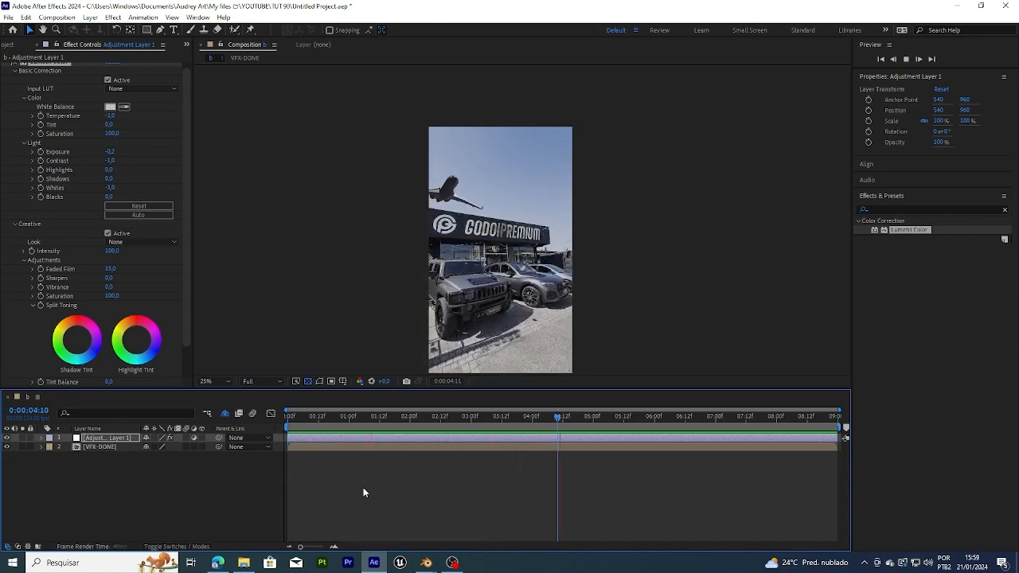
key(space)
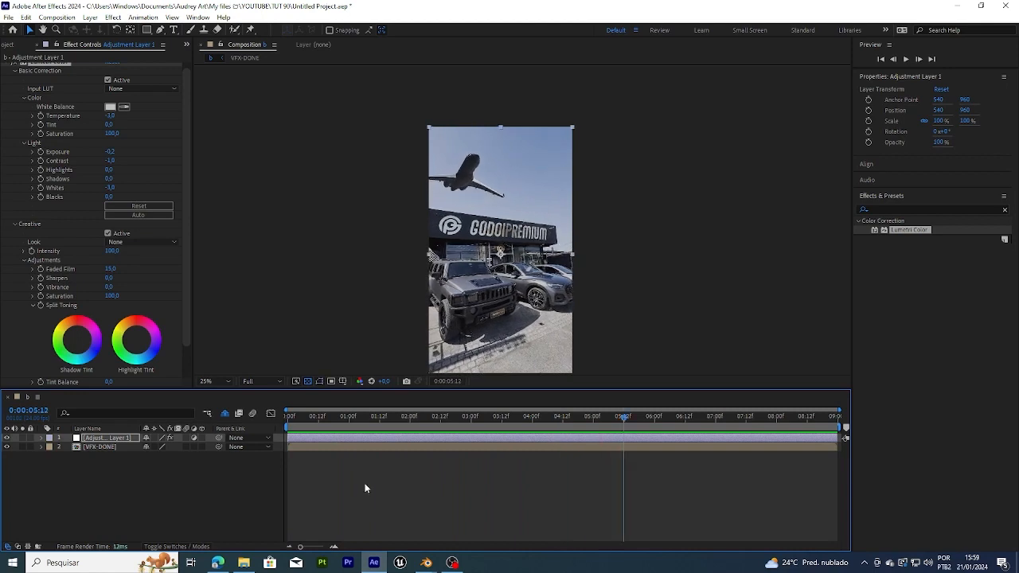
- Preview the airplane's flight from 0:00:01:11, and play the finished shot once more from the beginning
drag(623, 414, 376, 426)
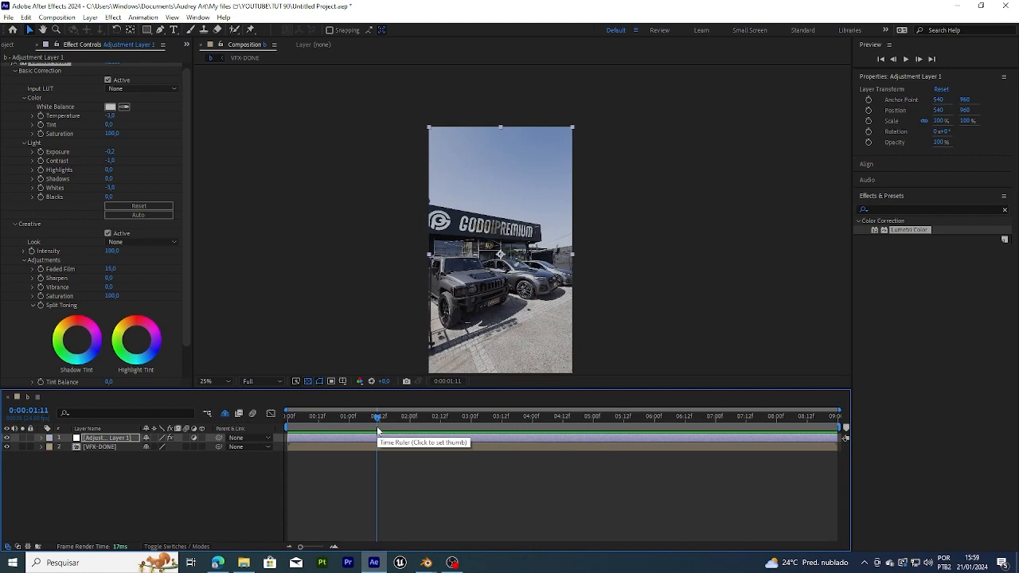
key(space)
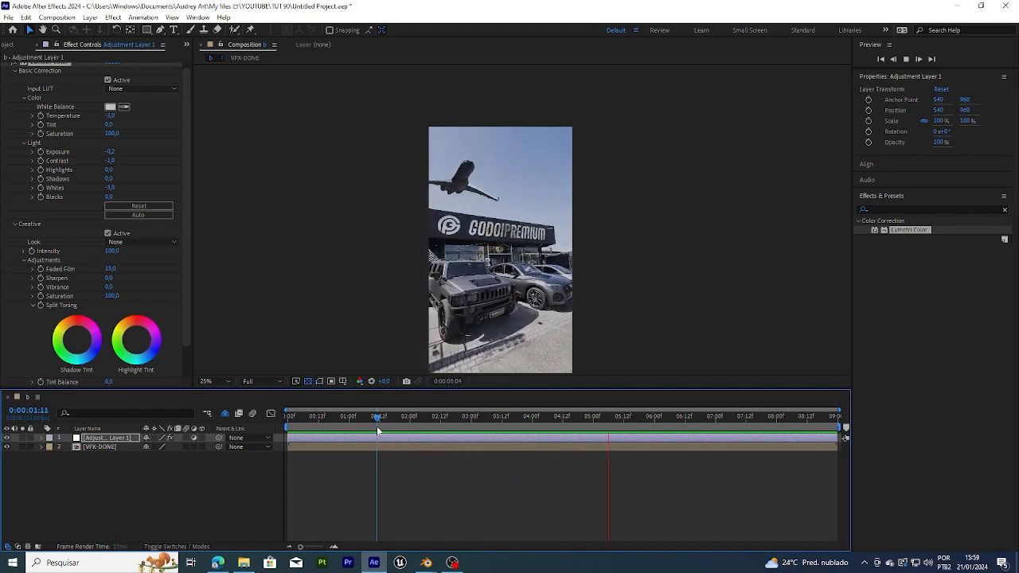
key(space)
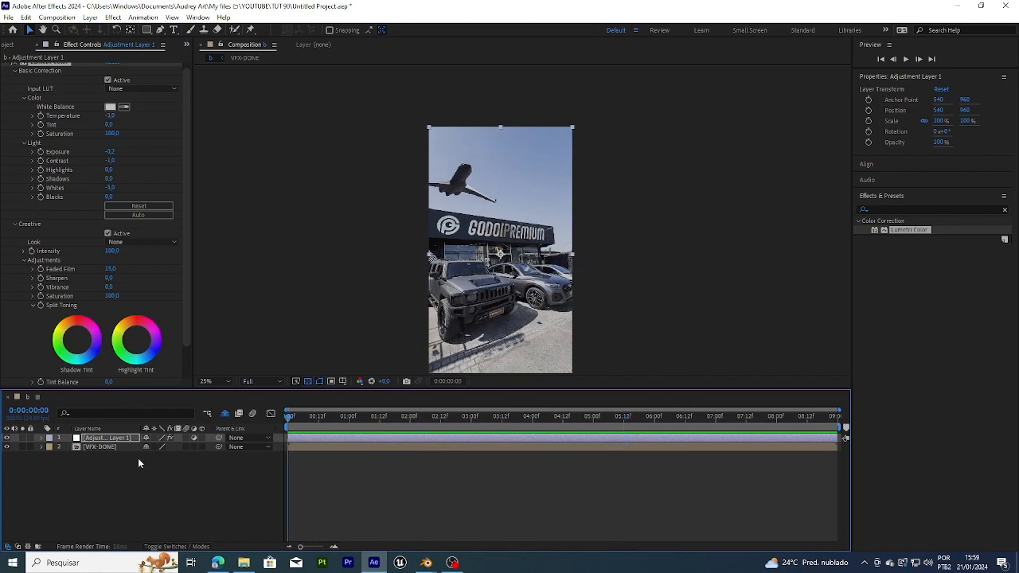
key(Home)
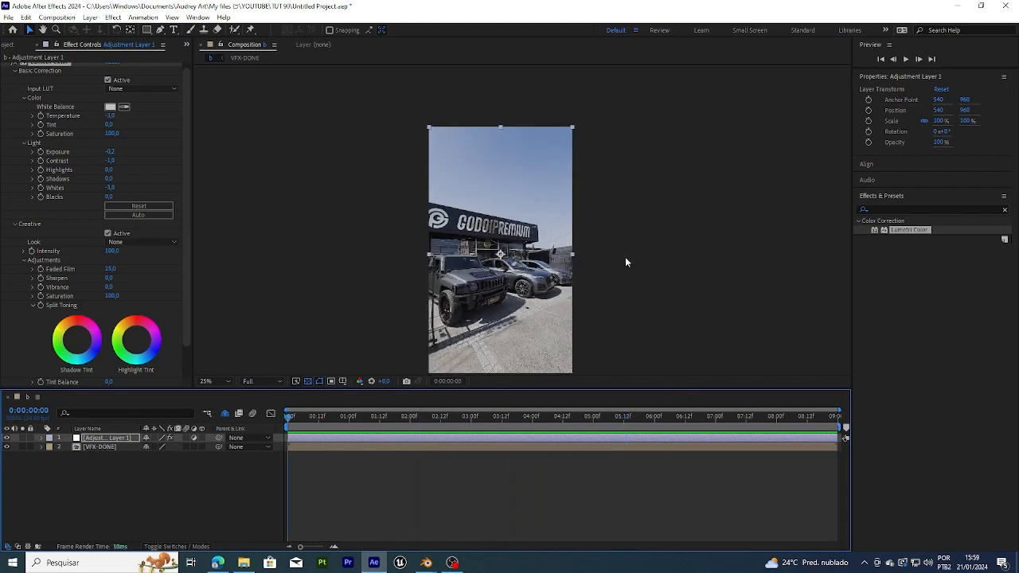
key(space)
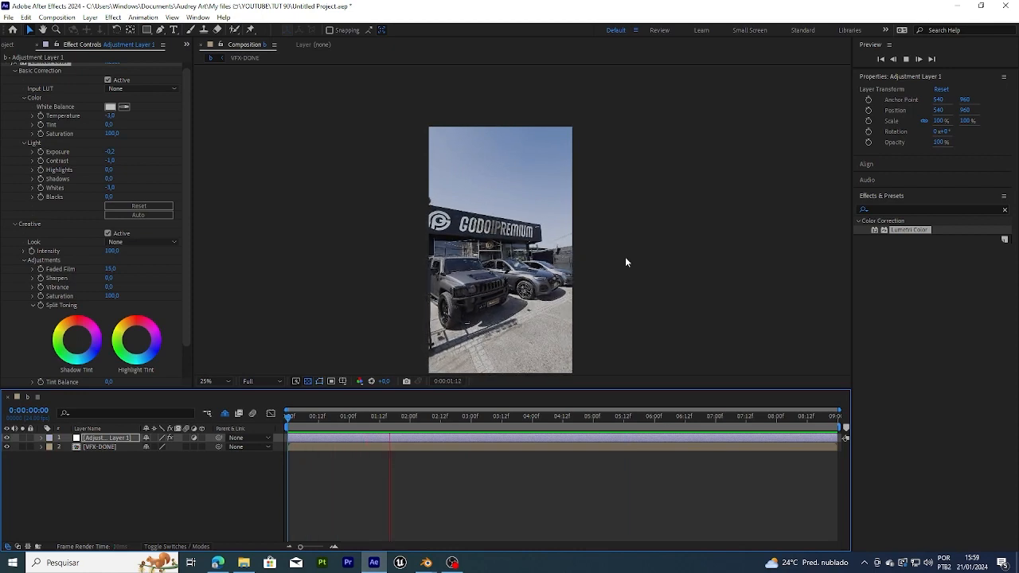